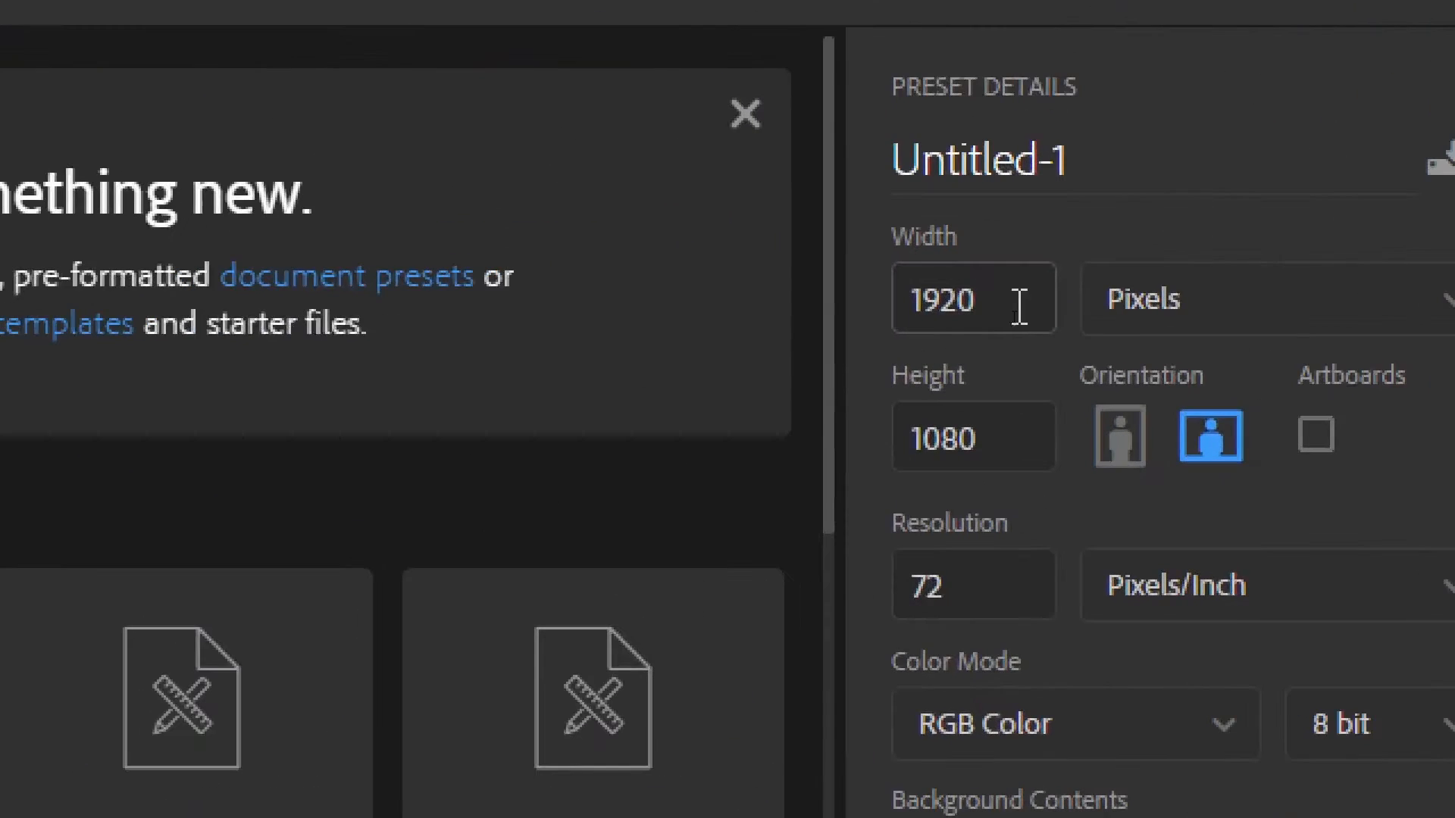
- Create a new document 1200 pixels wide and 300 pixels high
drag(1013, 315, 964, 316)
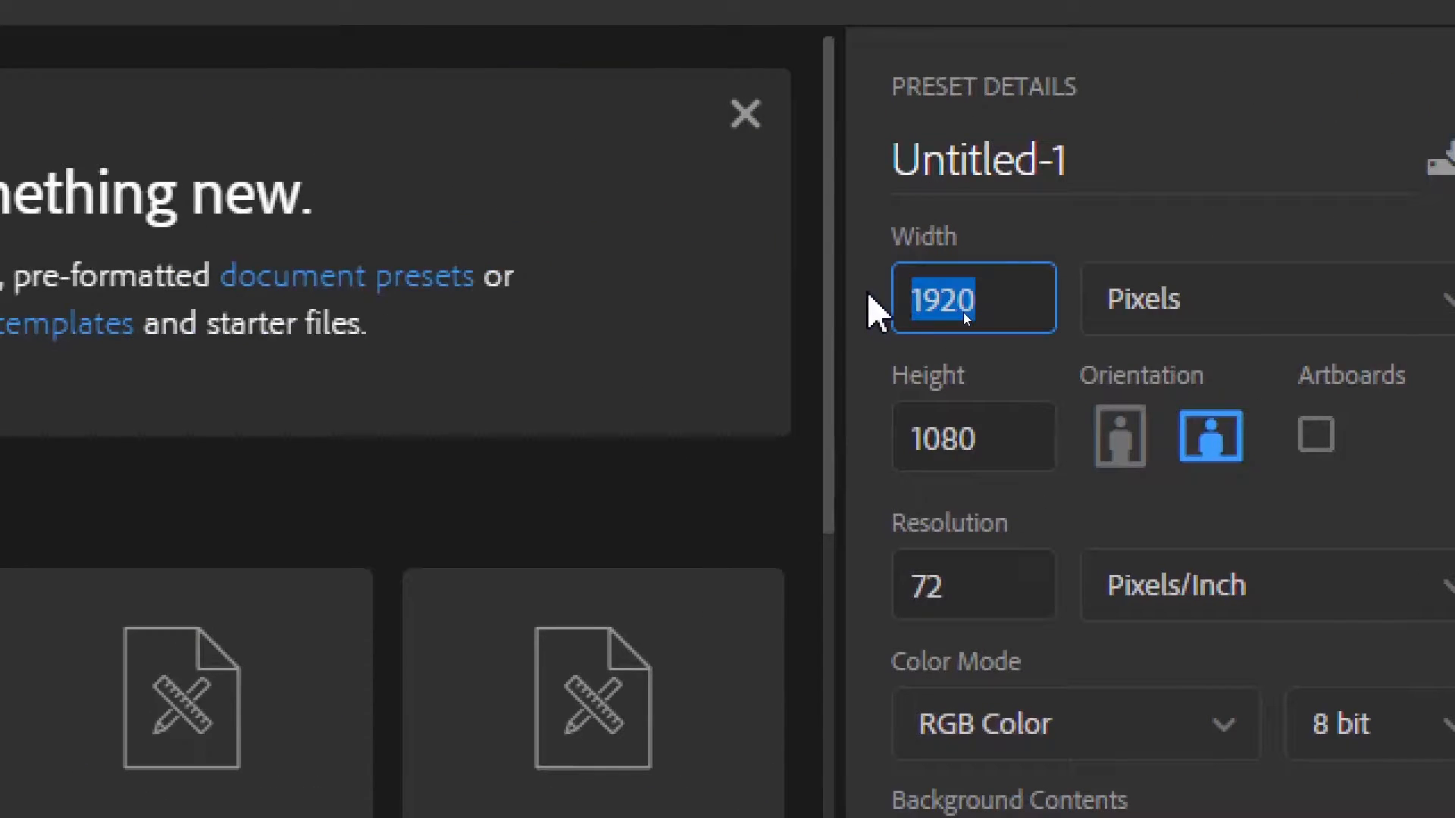
text(1200)
key(Tab)
text(300)
key(Return)
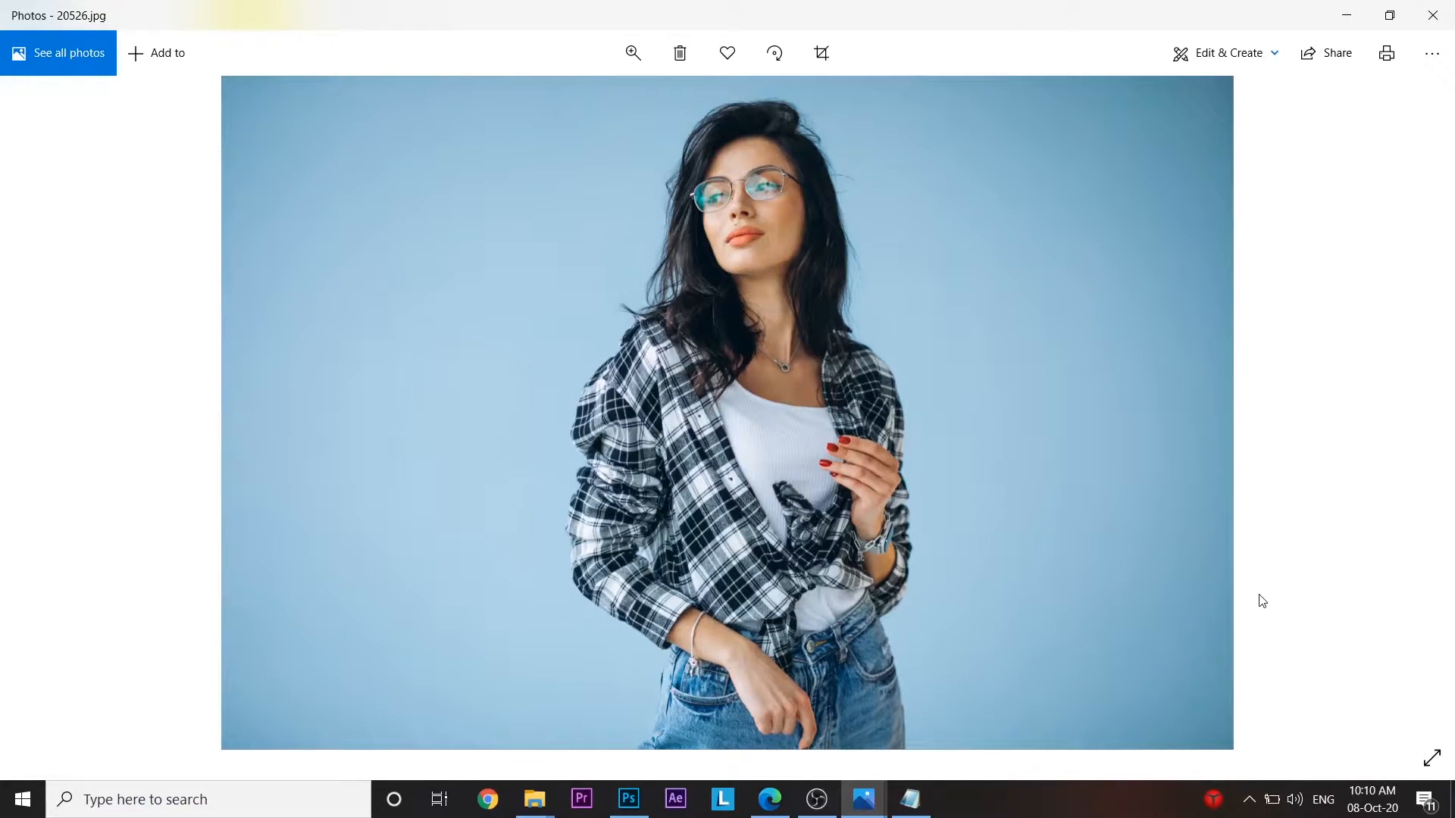
- Place the model 1 and model 2 cutout images from the Fashion Sale Website Banner folder into the new document
key(Left)
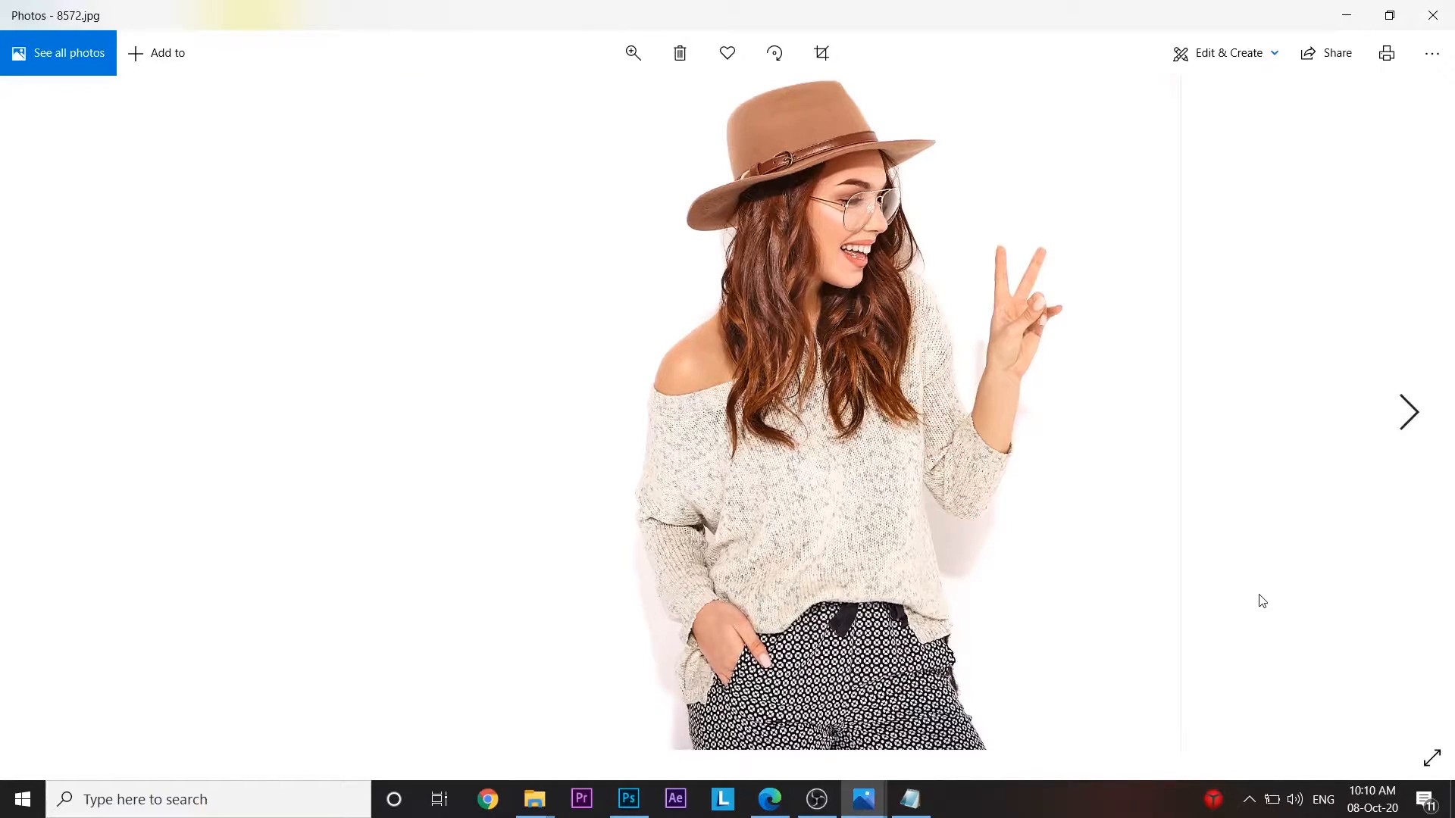
key(Right)
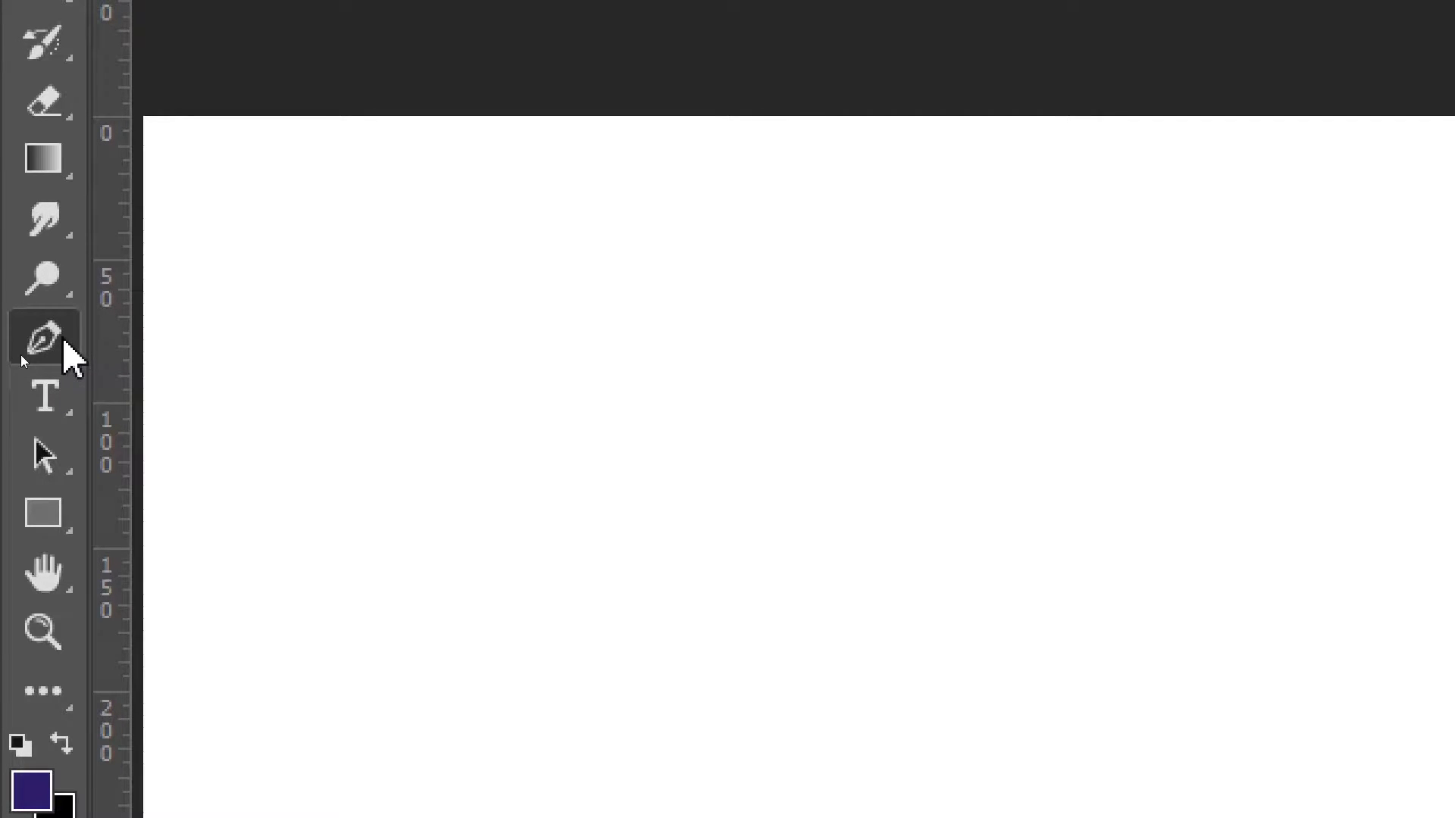
key(alt+Tab)
click(1117, 279)
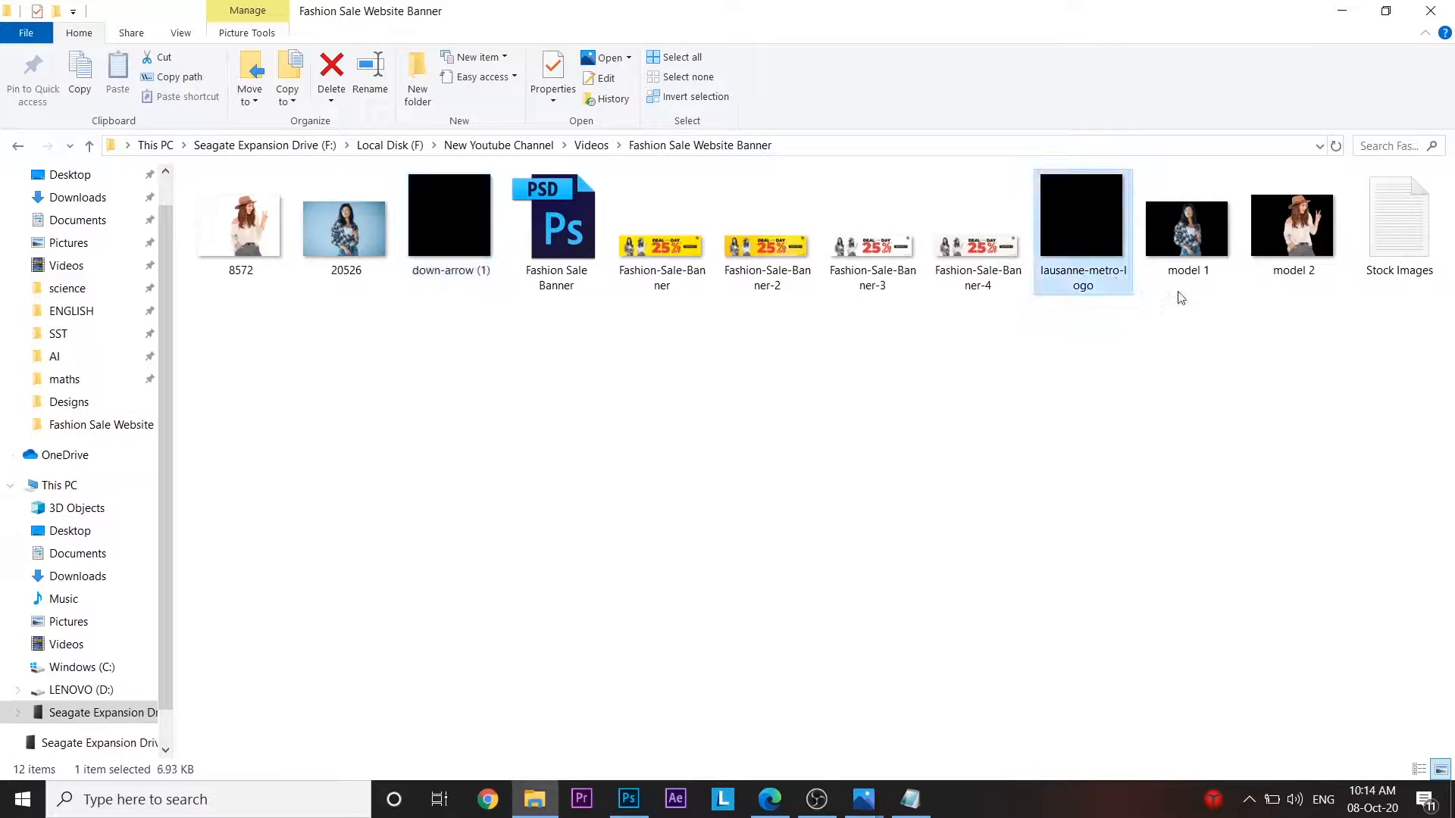
click(1187, 227)
ctrl+click(1292, 228)
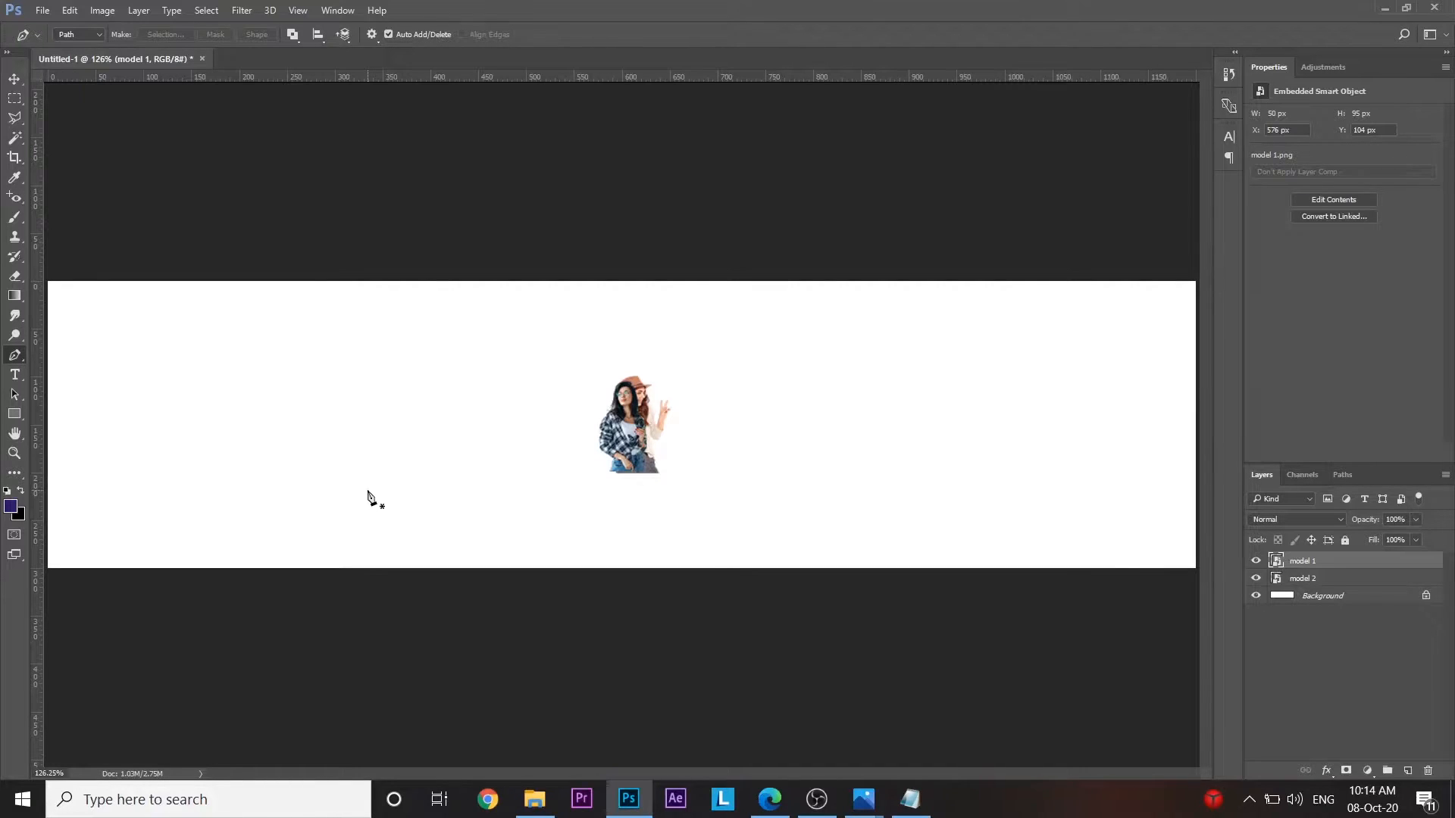
- Draw a rectangle of about 1232 × 326 px that covers the whole canvas and slightly overlaps its edges
key(u)
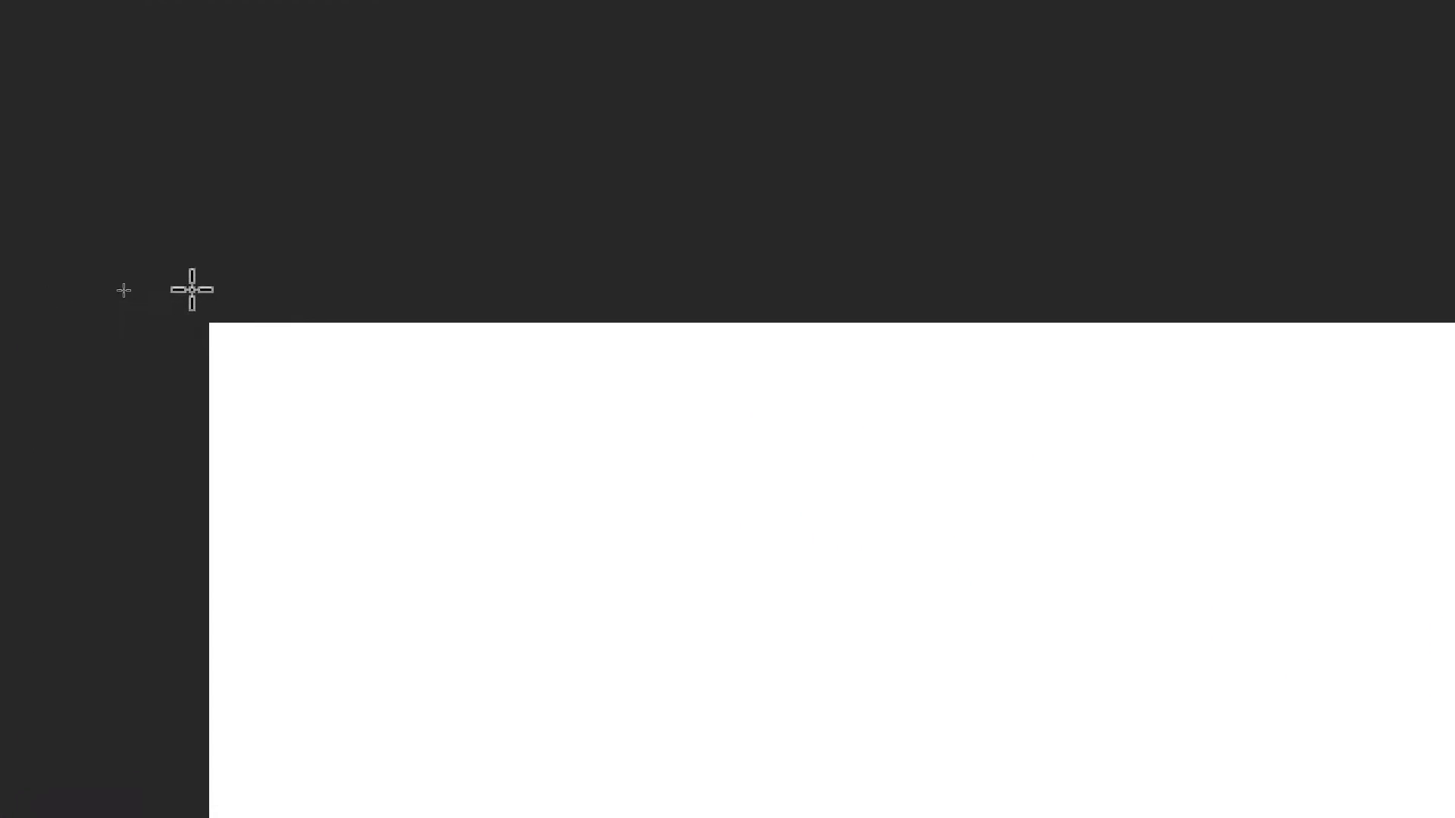
drag(182, 301, 1454, 817)
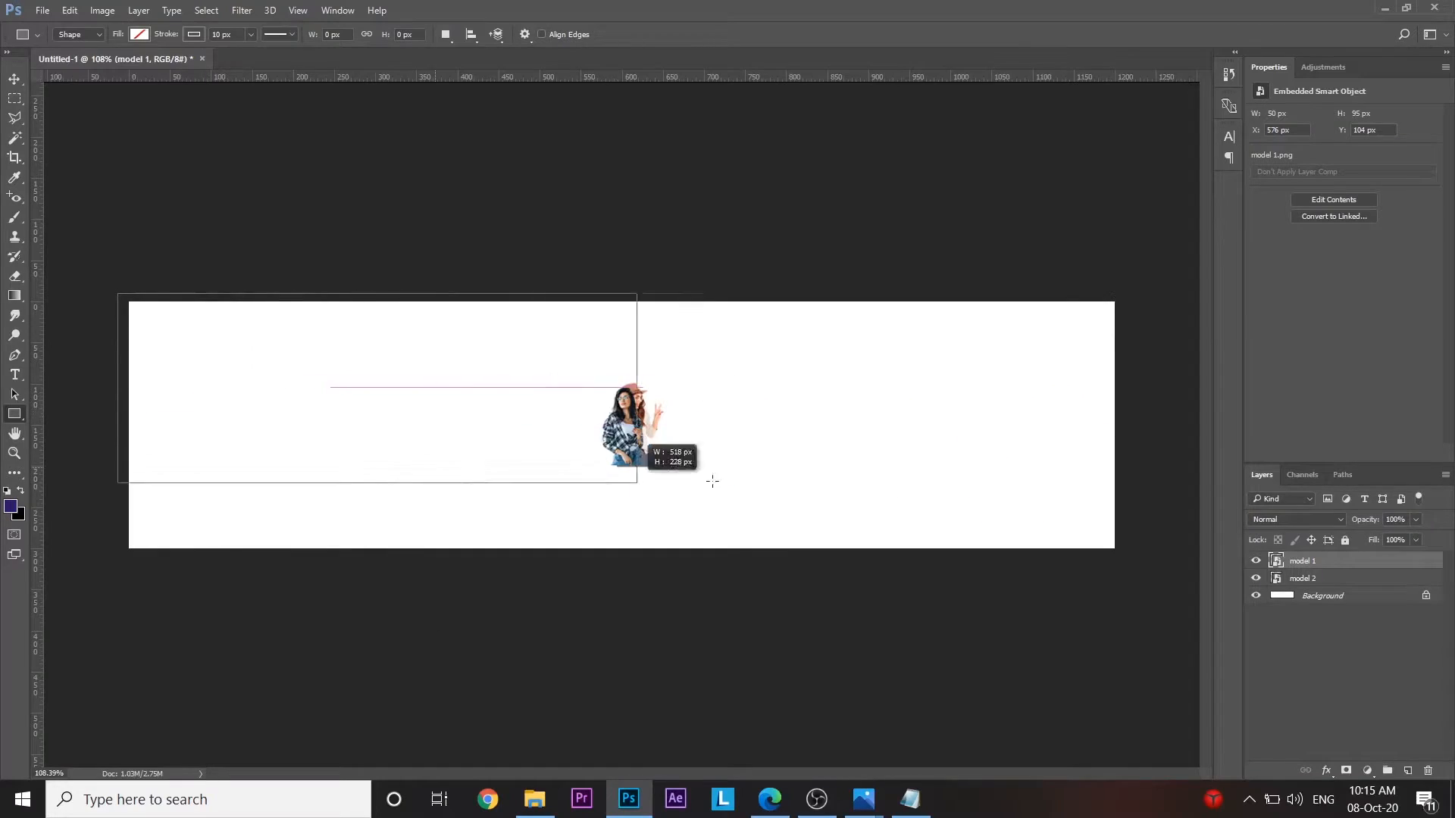
drag(713, 481, 1137, 561)
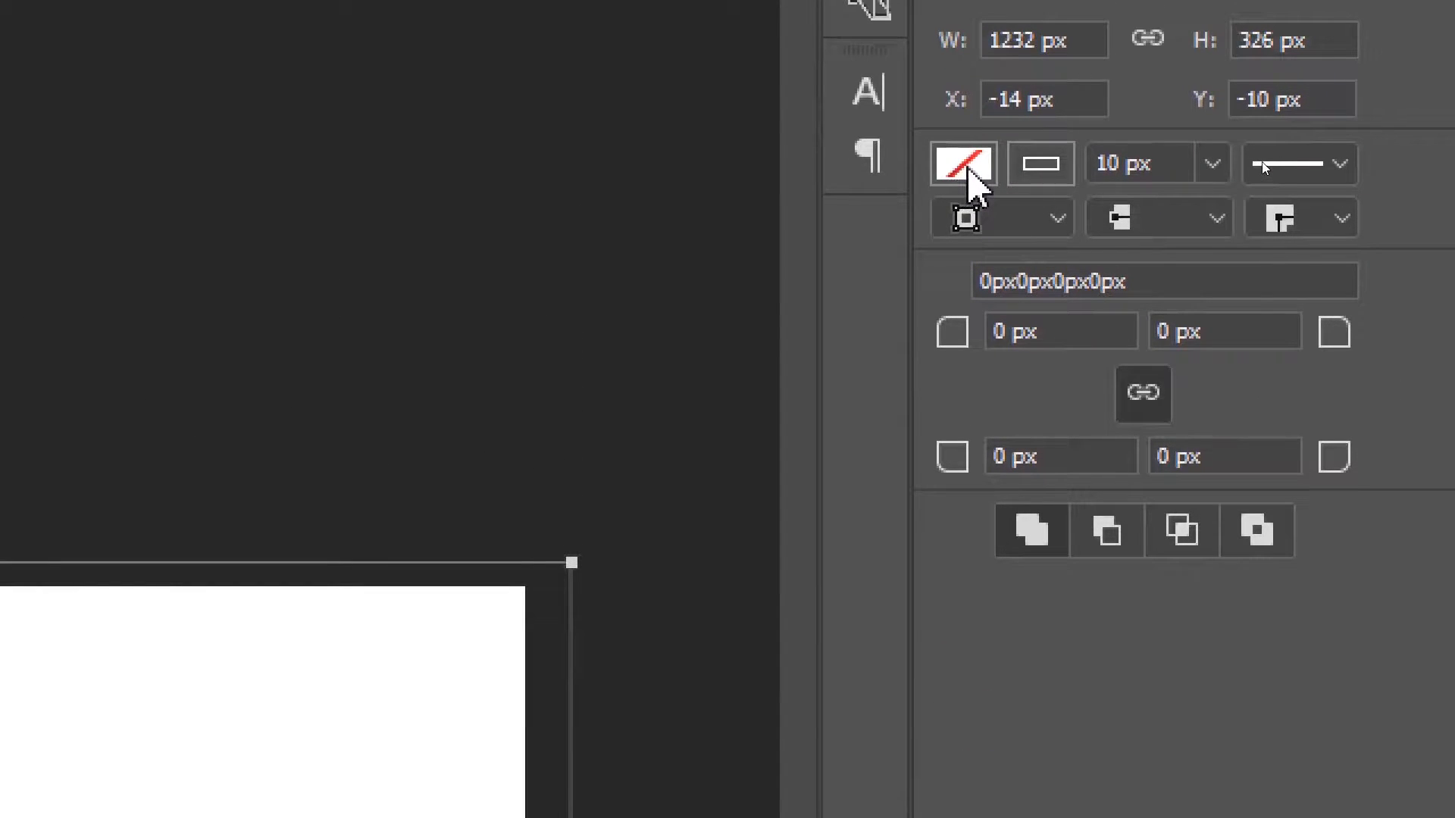
- Fill the rectangle with bright yellow and move its layer beneath both model layers as the background
click(968, 168)
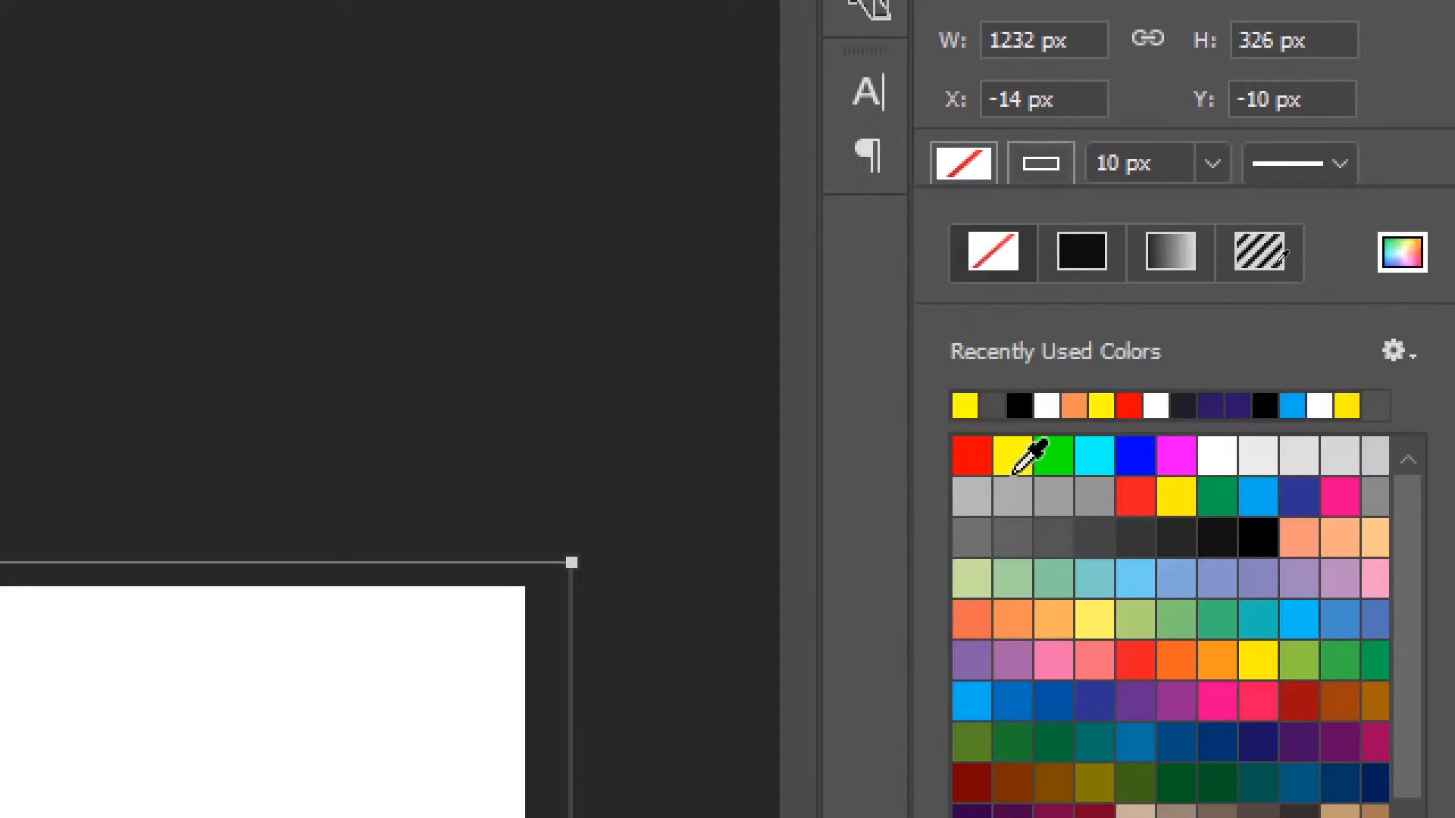
click(1013, 457)
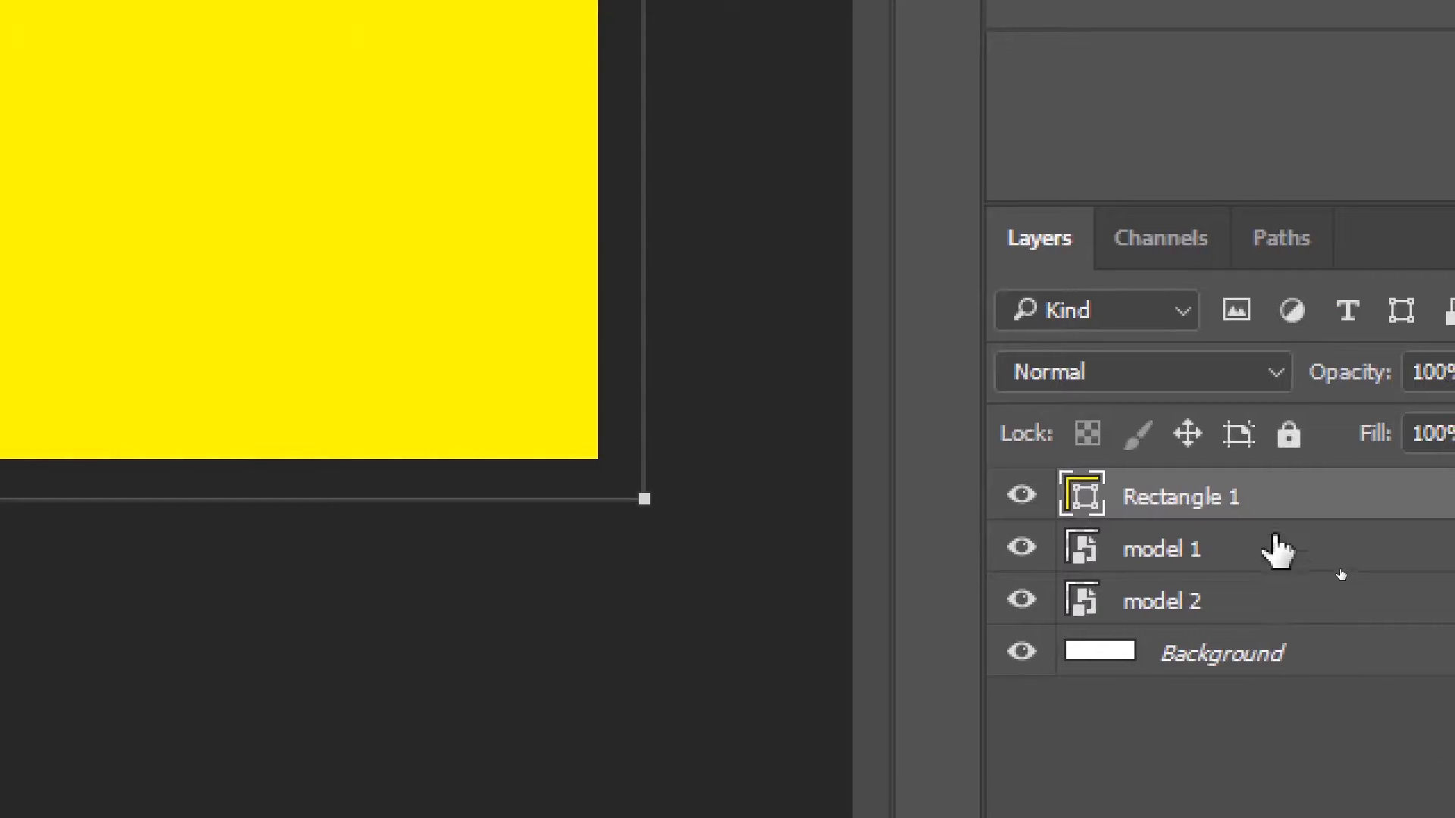
drag(1235, 497, 1264, 616)
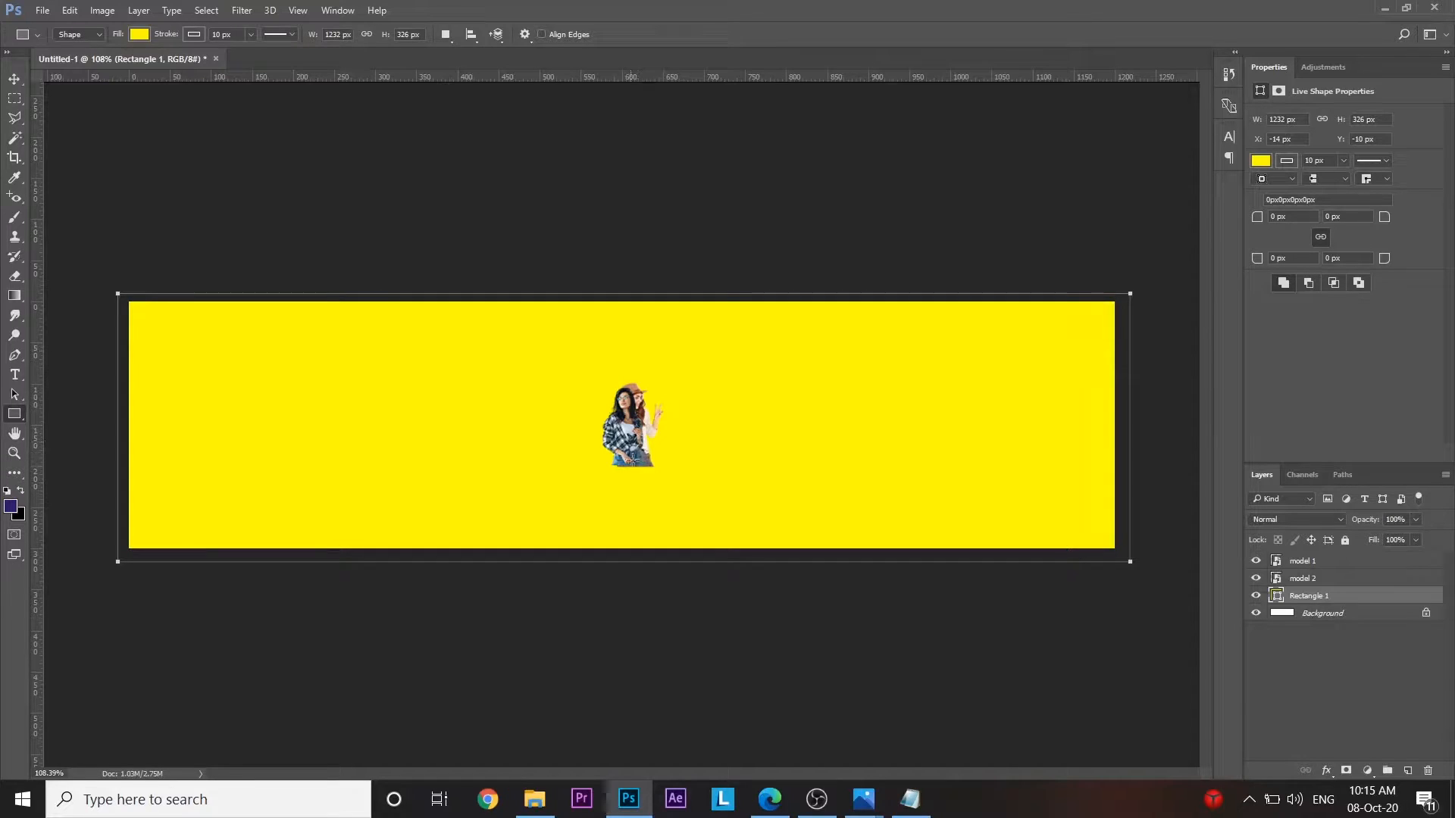
- Enlarge the model 1 and model 2 layers together until they nearly fill the banner's height
click(1307, 561)
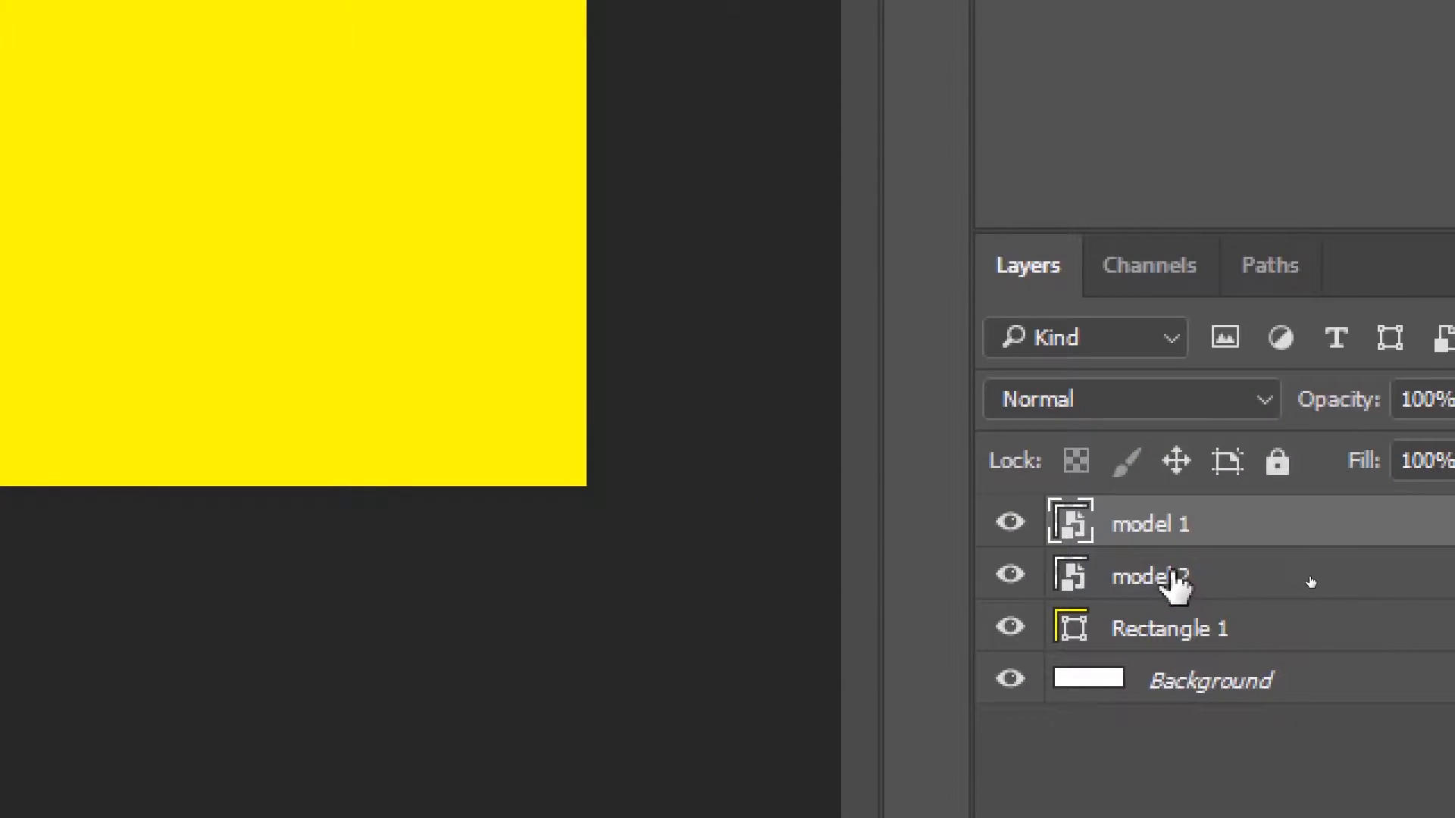
shift+click(1312, 580)
key(ctrl+t)
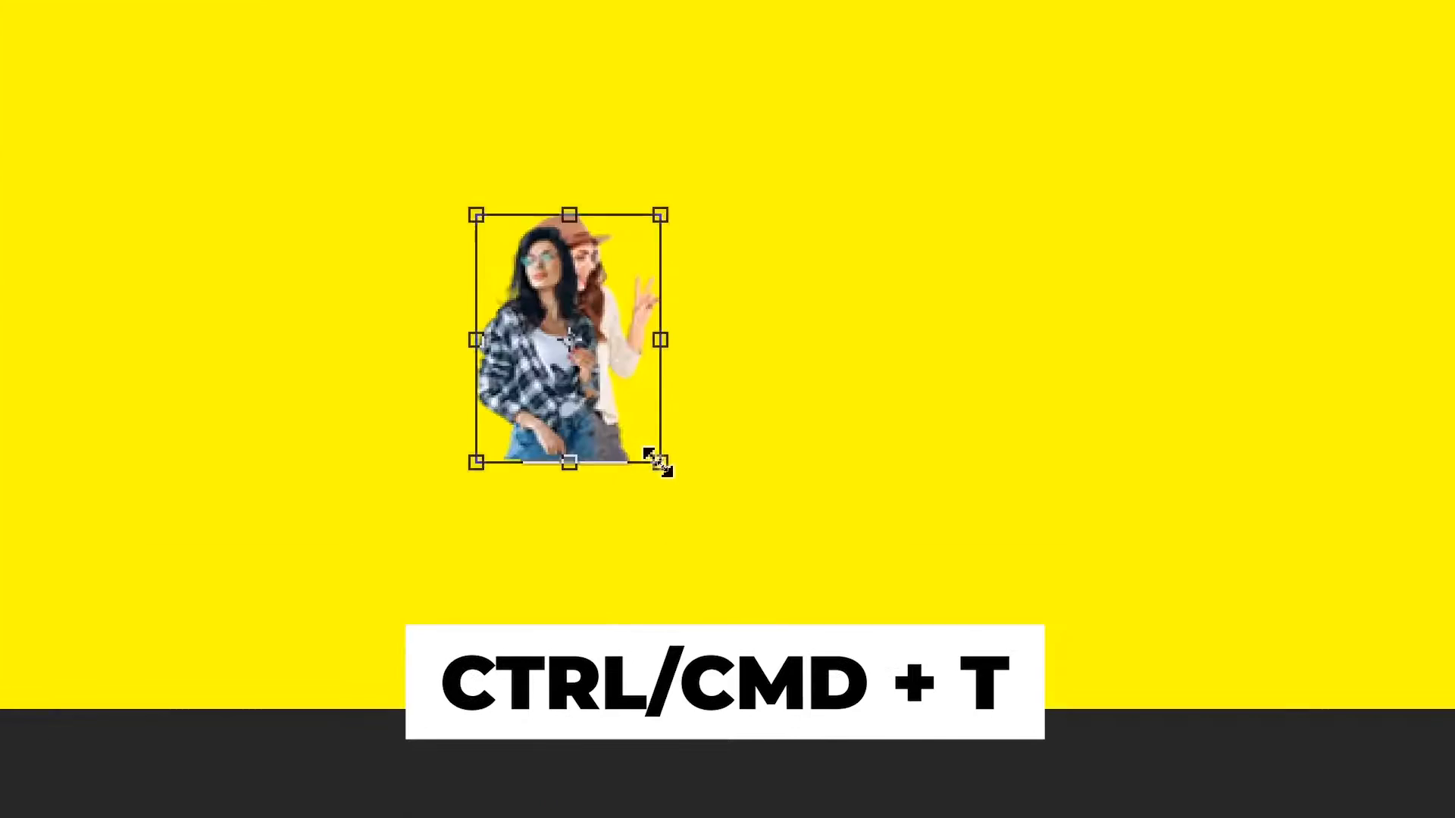
drag(656, 464, 854, 679)
key(Return)
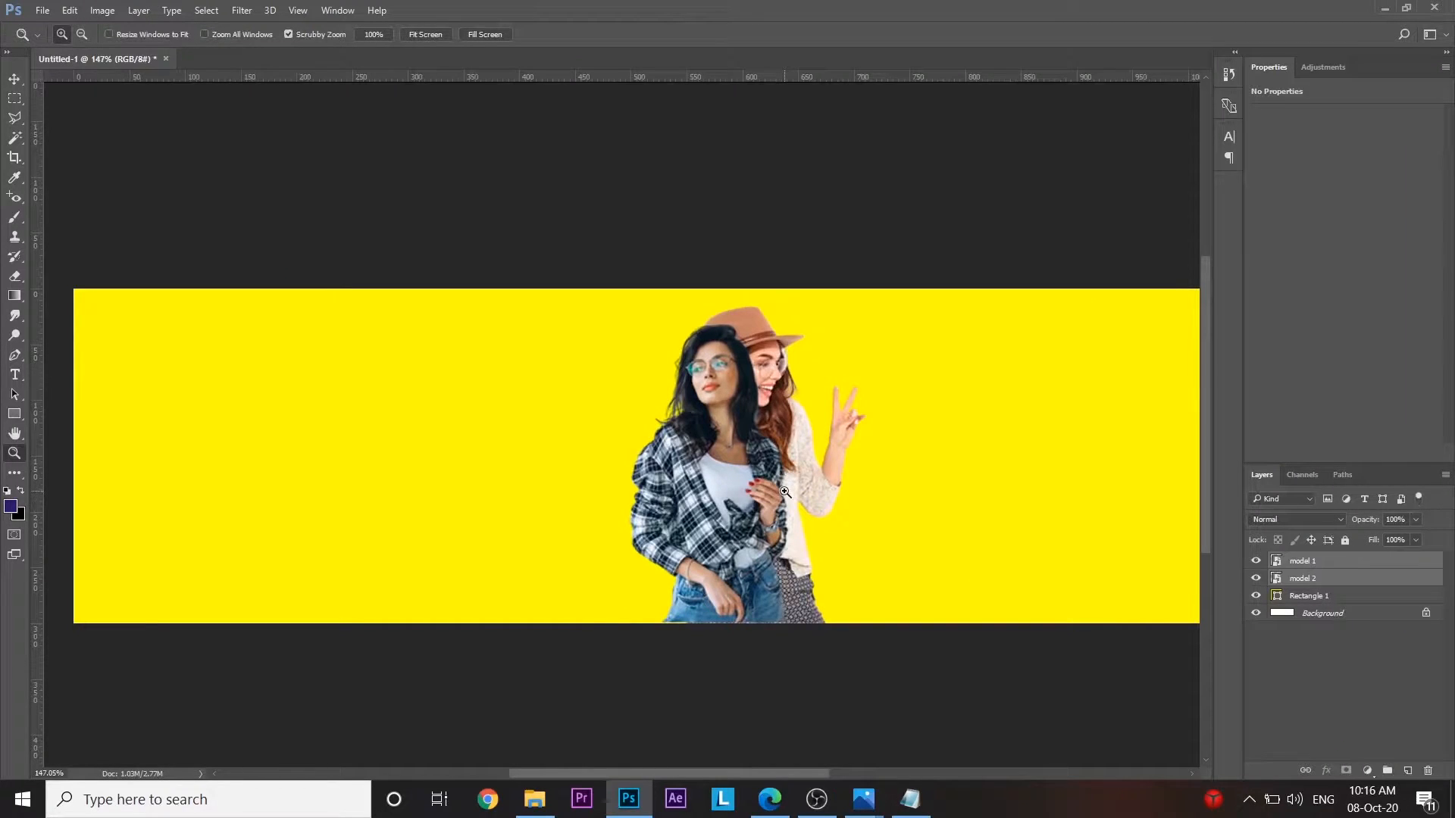
- Move the model 1 photo about 180 px left and 1 px down, so it stands clear of model 2
key(v)
click(788, 666)
click(735, 519)
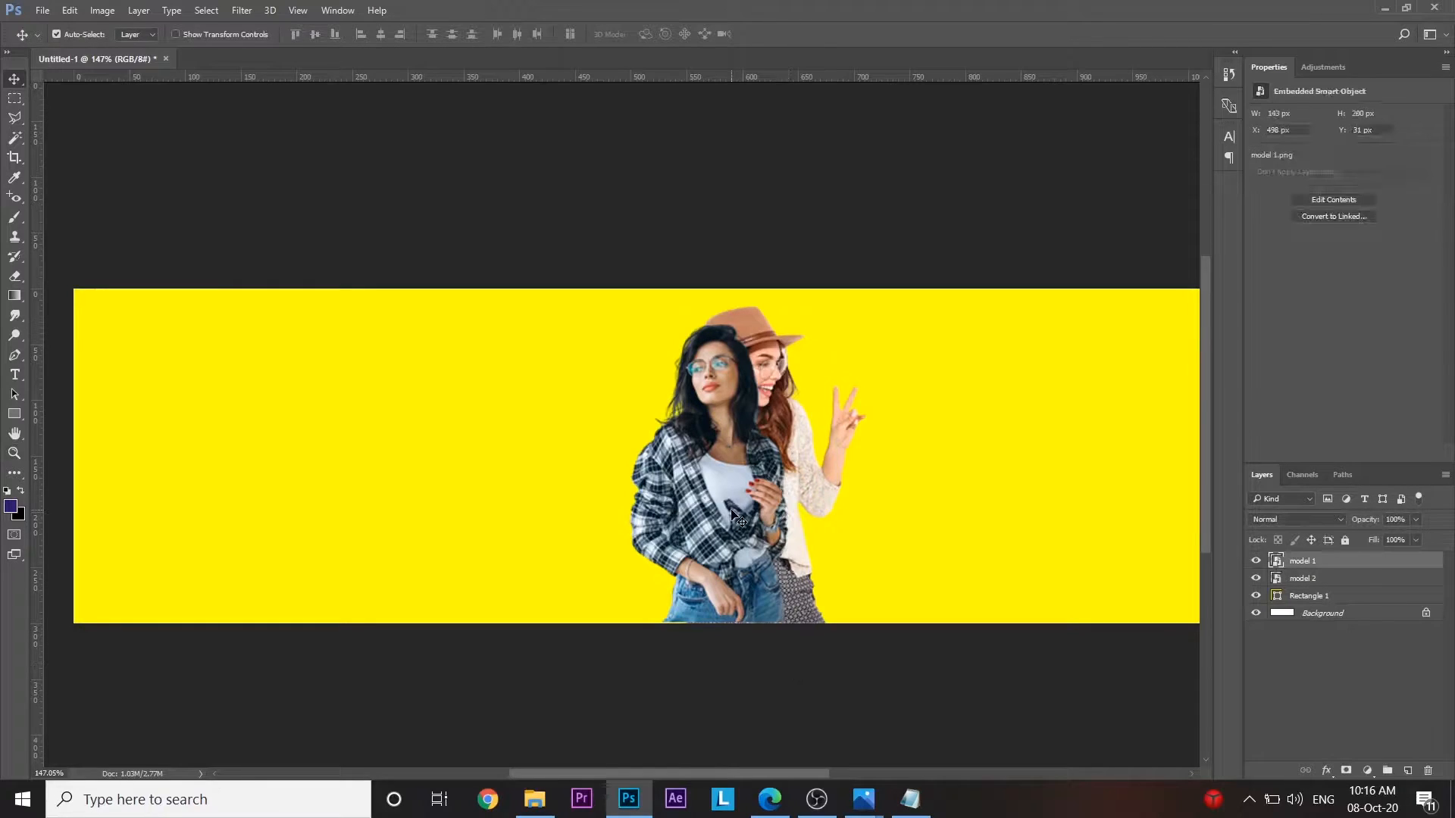
key(shift+Left)
key(shift+Left)
key(shift+Left)
key(shift+Left)
key(shift+Left)
key(shift+Left)
key(shift+Left)
key(shift+Left)
key(shift+Left)
key(Down)
key(shift+Left)
key(shift+Left)
key(shift+Left)
key(shift+Left)
key(shift+Left)
key(shift+Left)
key(shift+Left)
key(shift+Left)
key(shift+Left)
key(shift+Left)
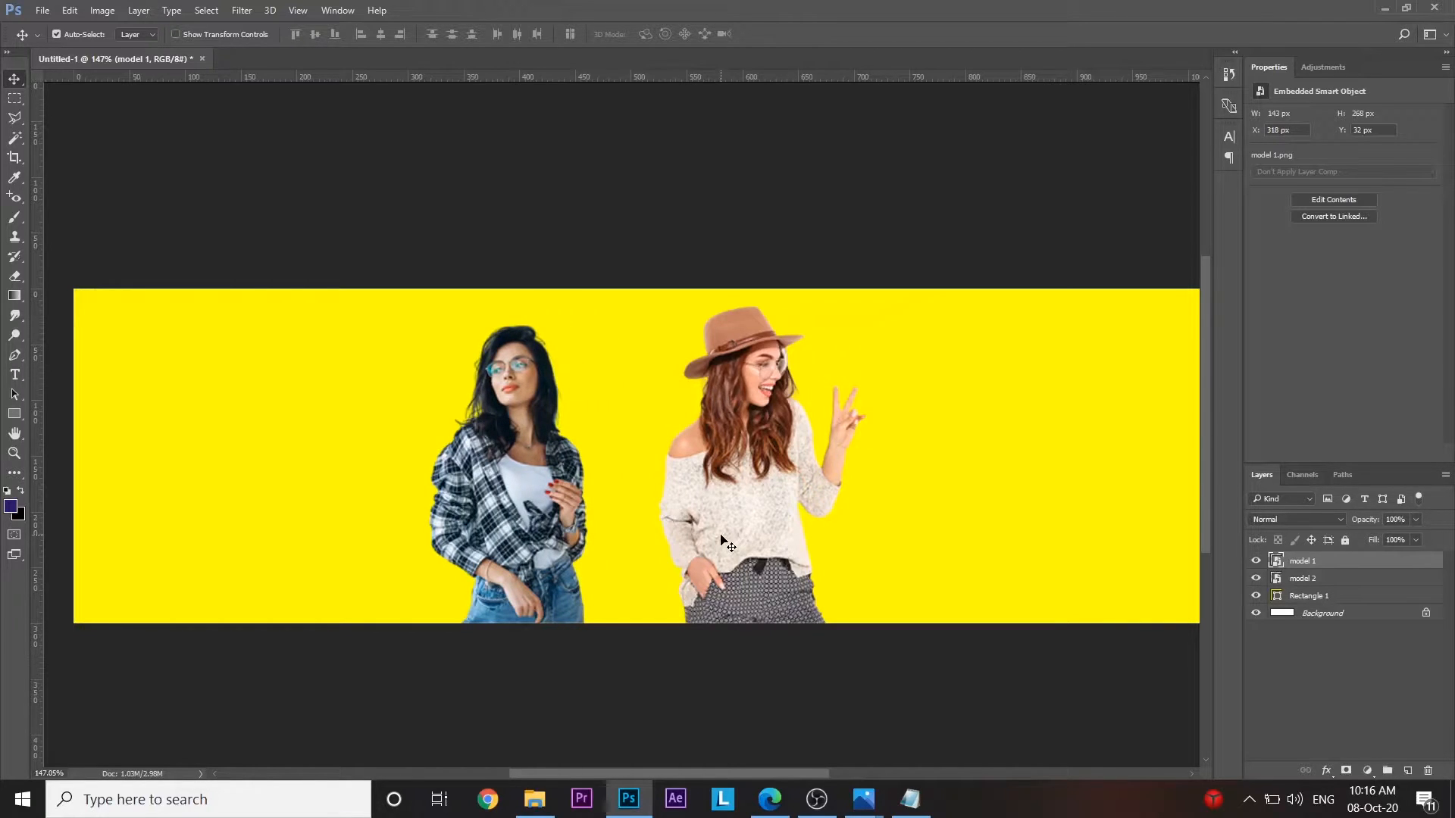
- Scale the model 2 photo down slightly to about 271% so its height is closer to model 1's
click(771, 492)
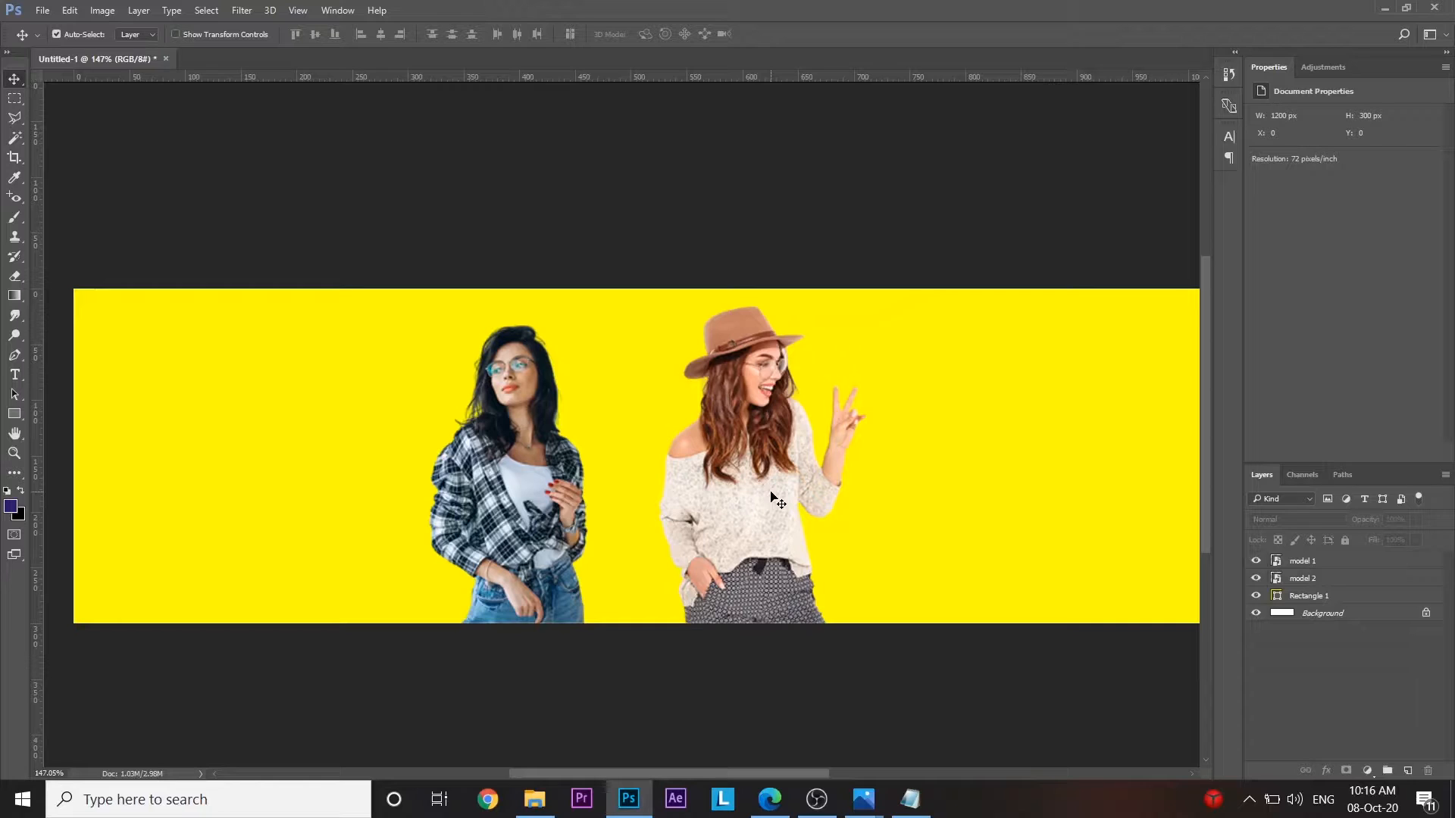
click(771, 492)
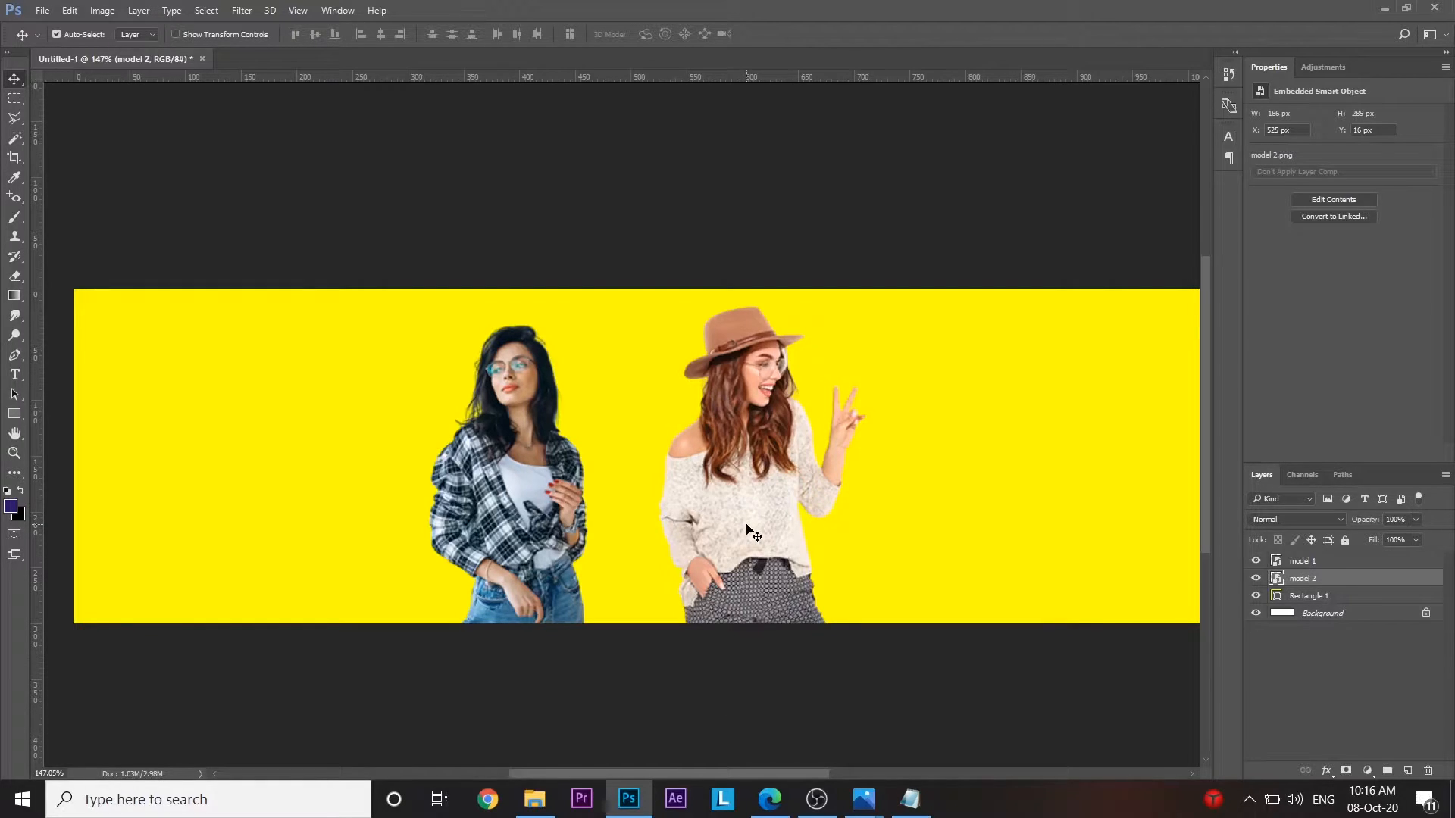
click(536, 457)
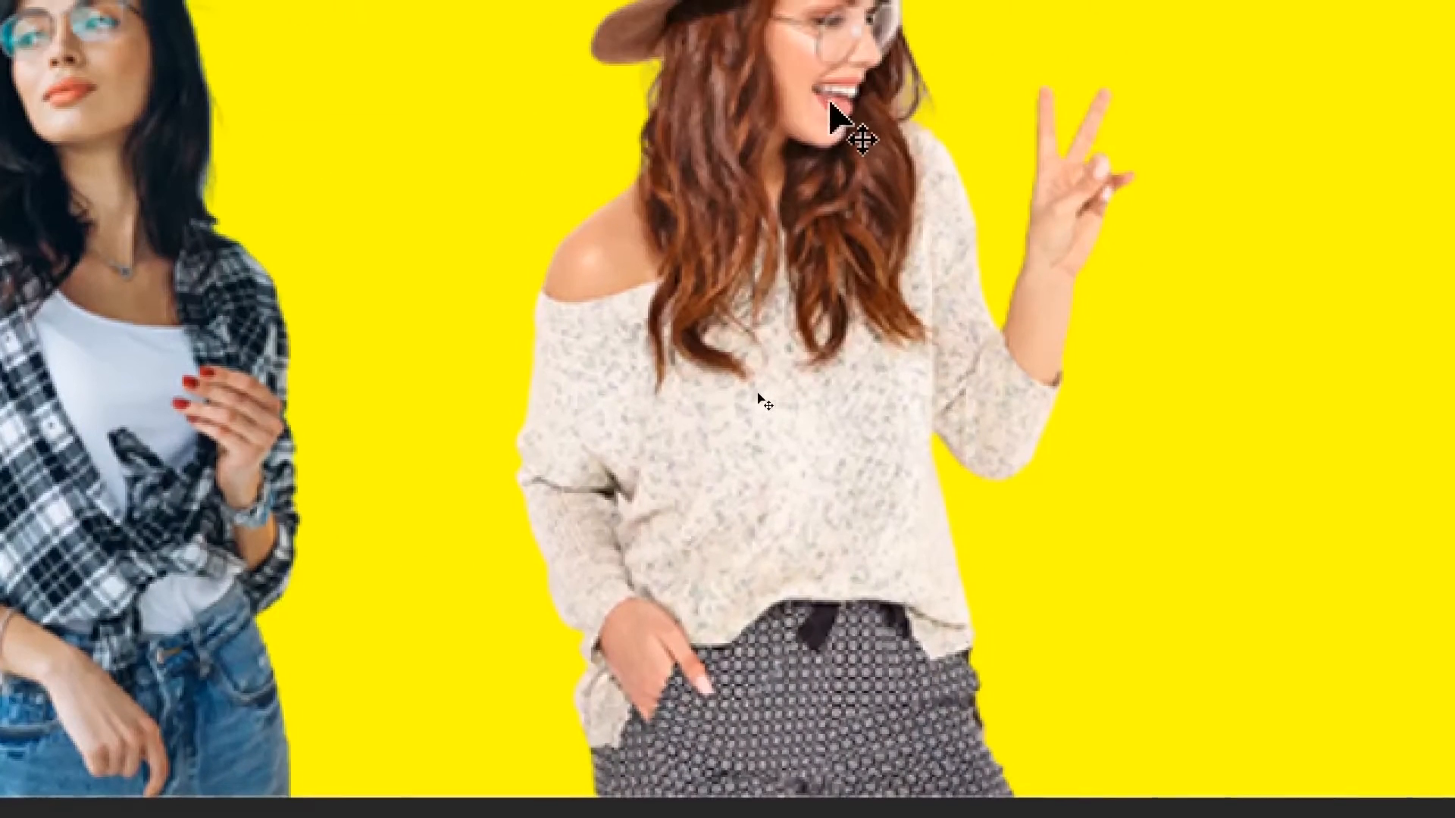
click(790, 345)
key(ctrl+t)
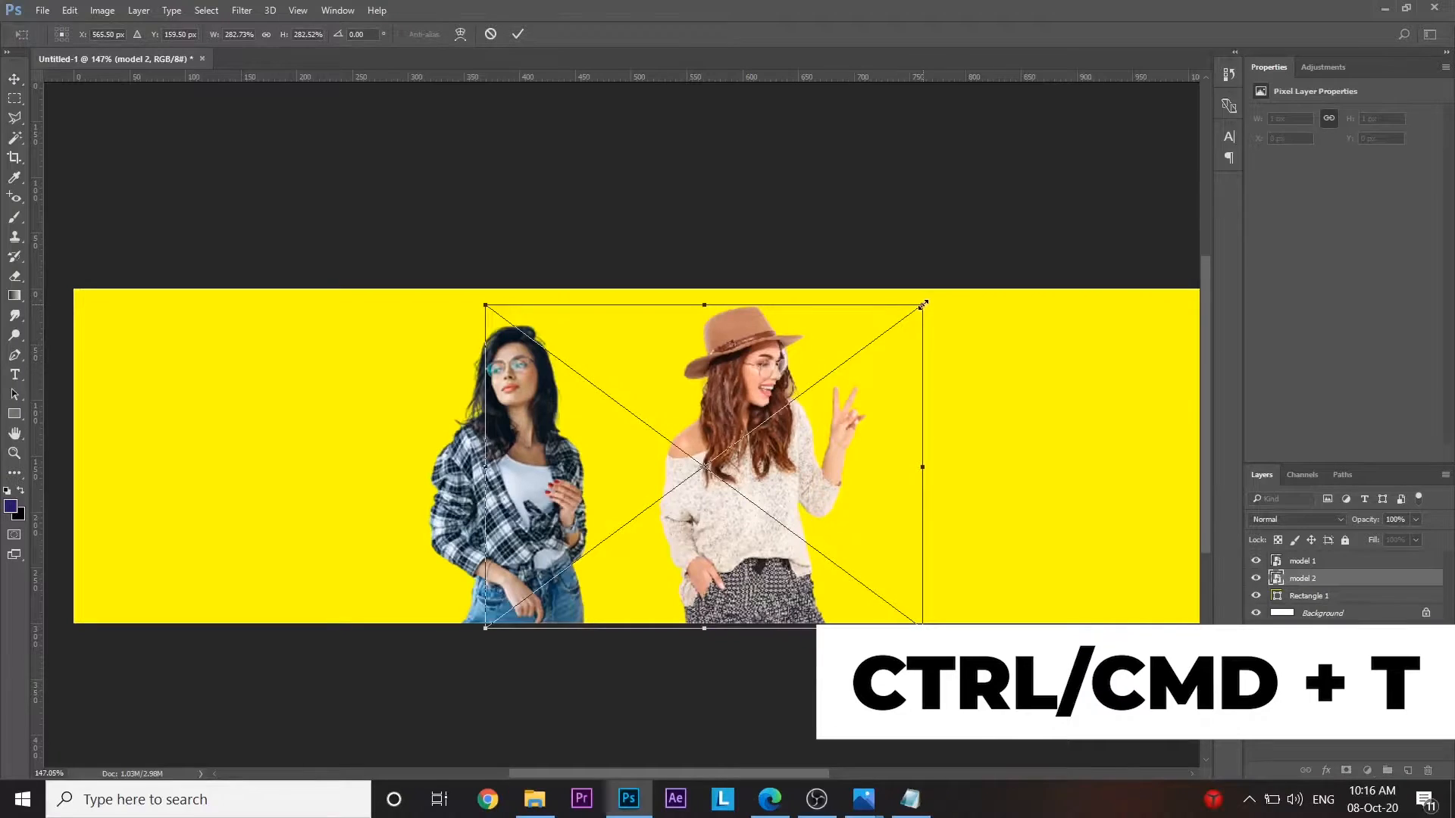
drag(924, 305, 905, 318)
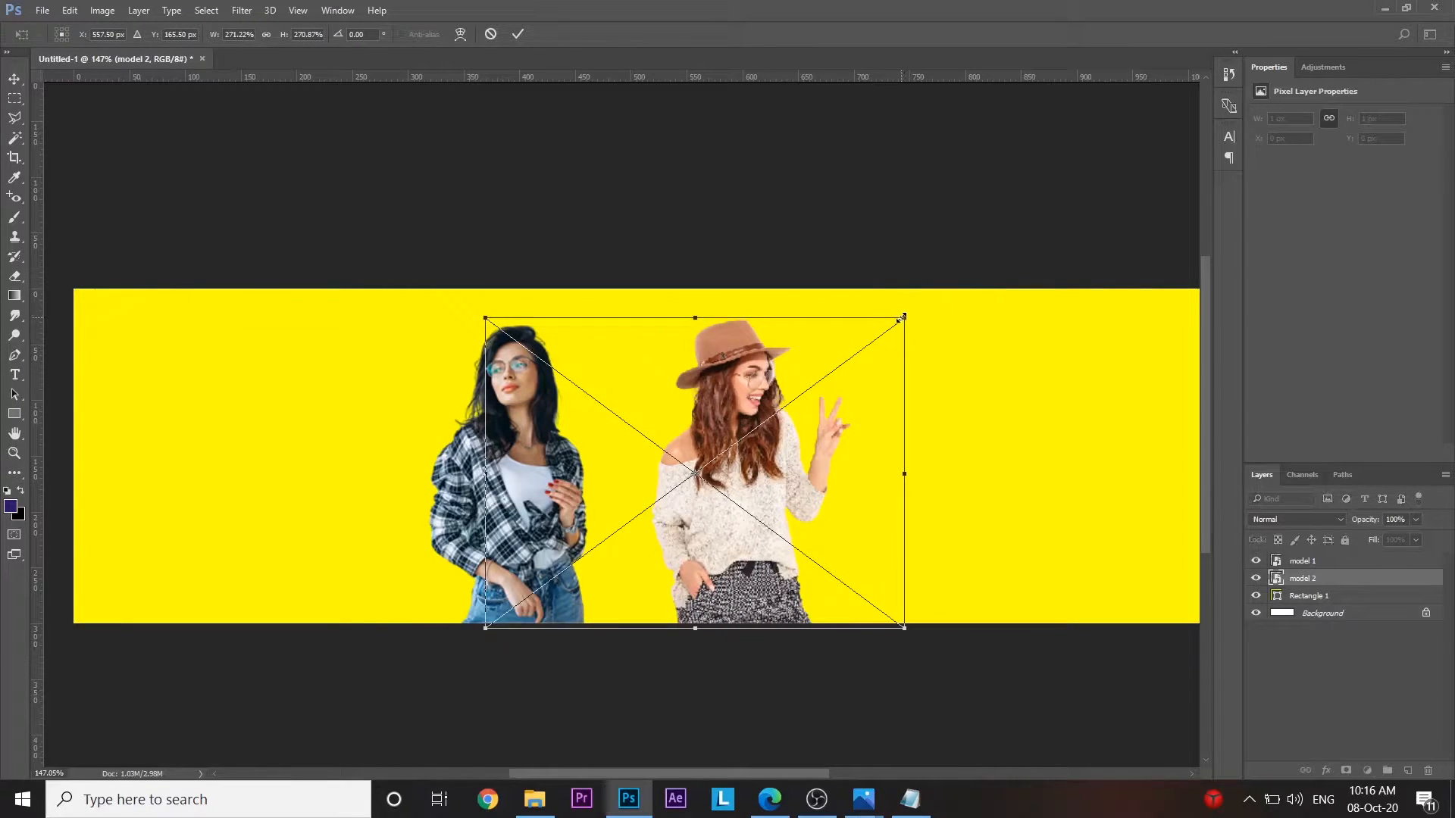
key(Return)
- Nudge the model 2 photo left to an X position of 479 px, closer to model 1
key(shift+Left)
key(shift+Left)
key(shift+Left)
key(shift+Left)
key(shift+Left)
key(shift+Left)
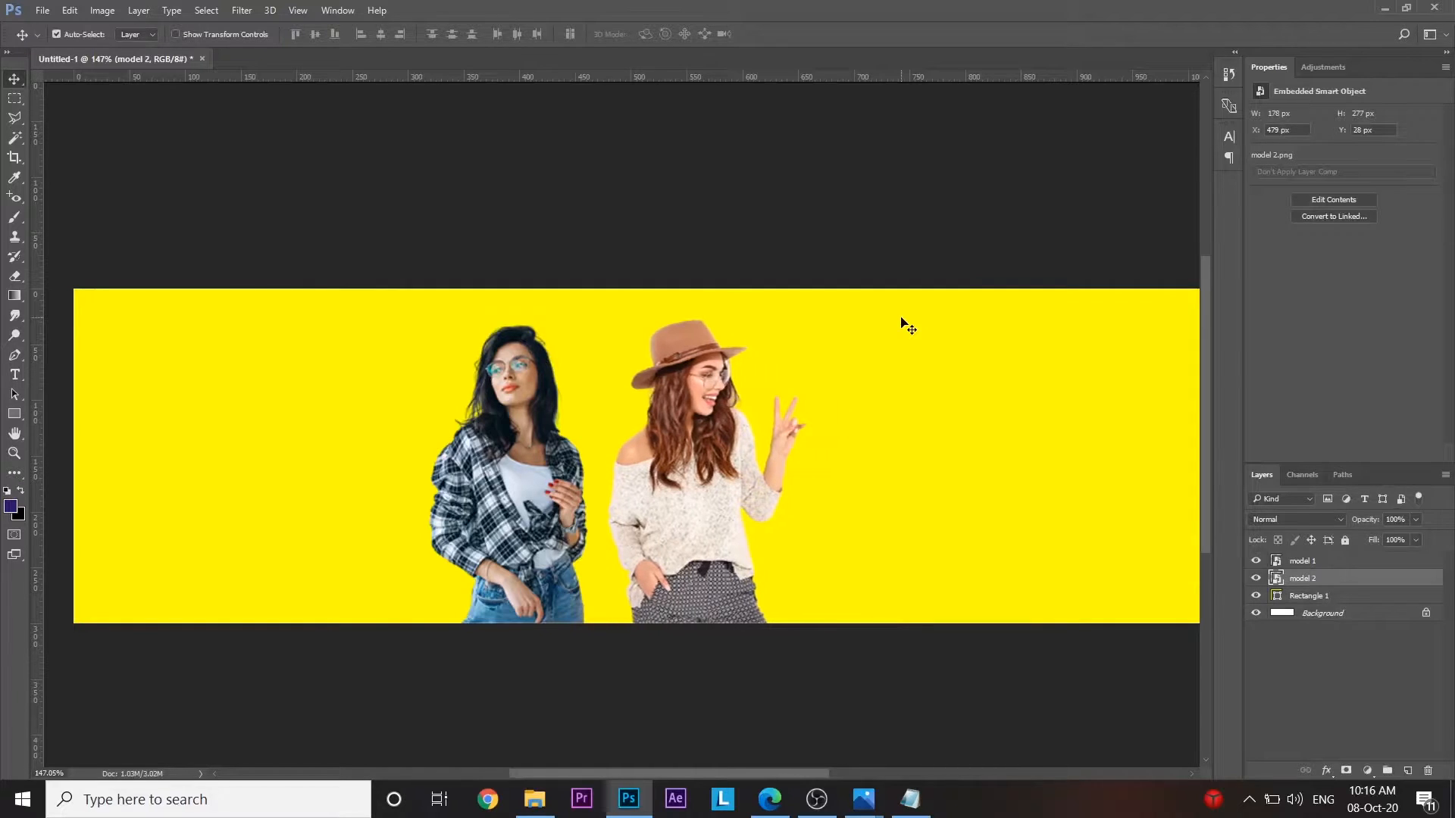
- Move both model photos together toward the left end of the banner, keeping their spacing and vertical position
click(1316, 561)
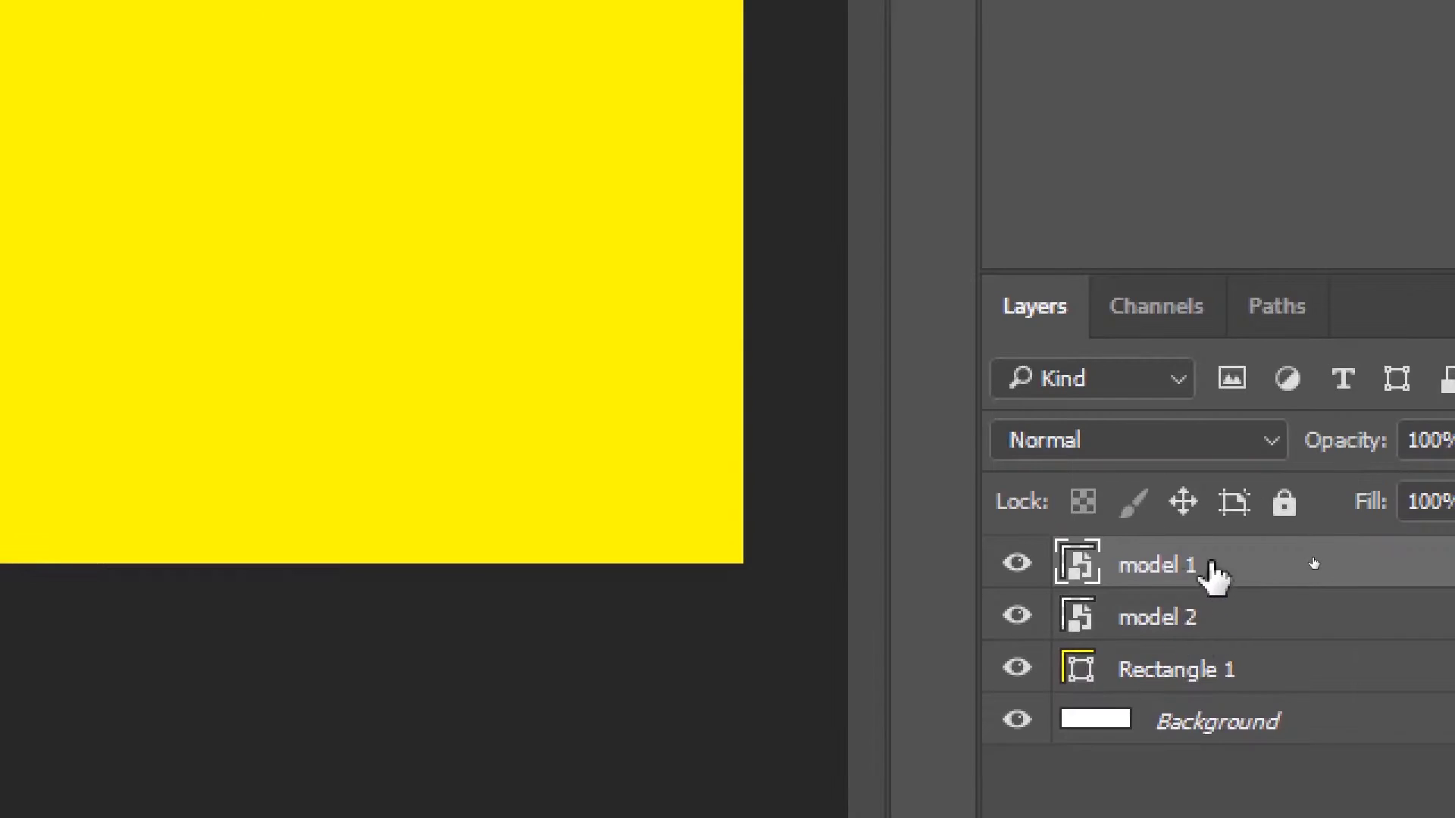
shift+click(1316, 578)
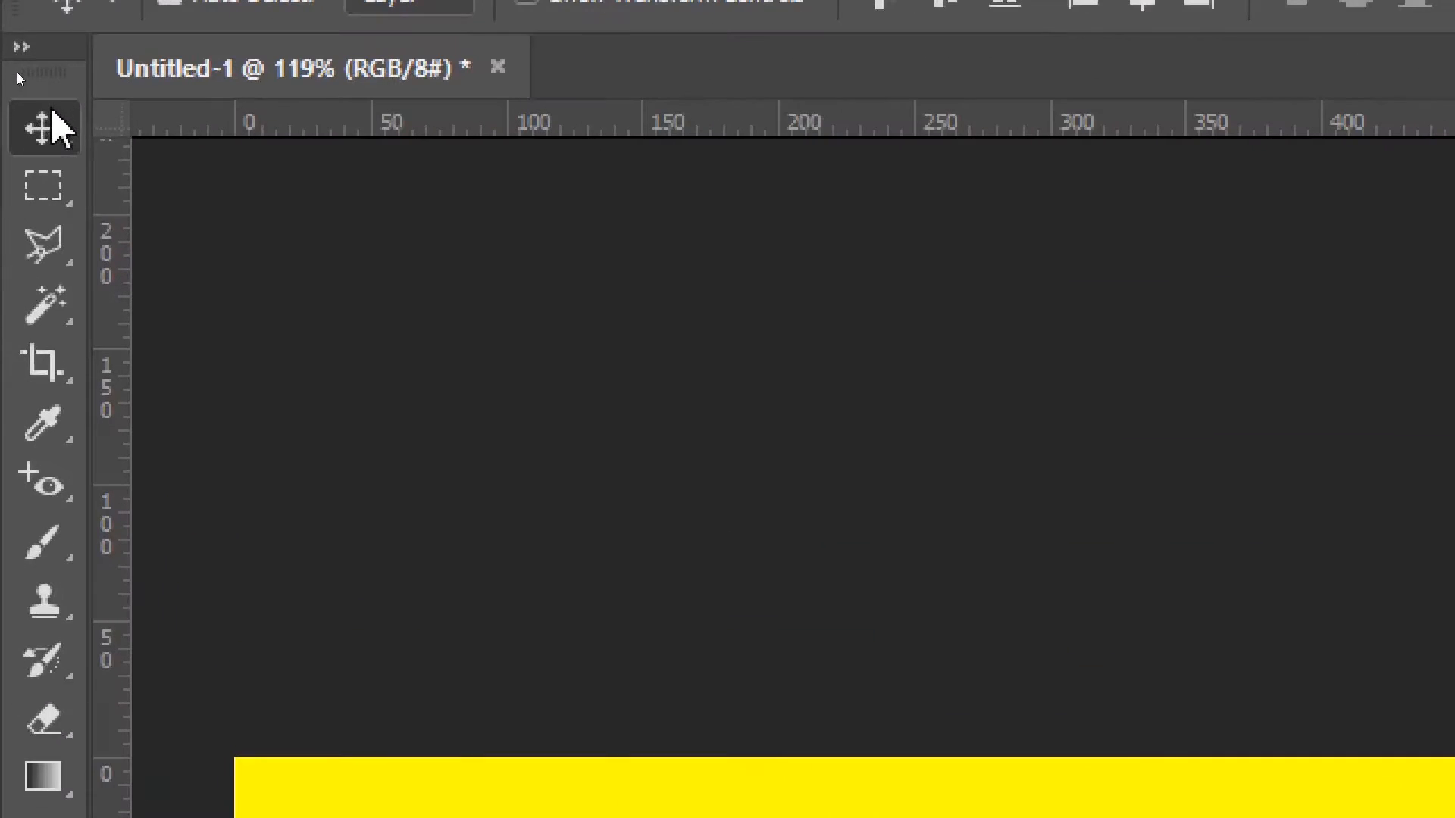
right_click(17, 77)
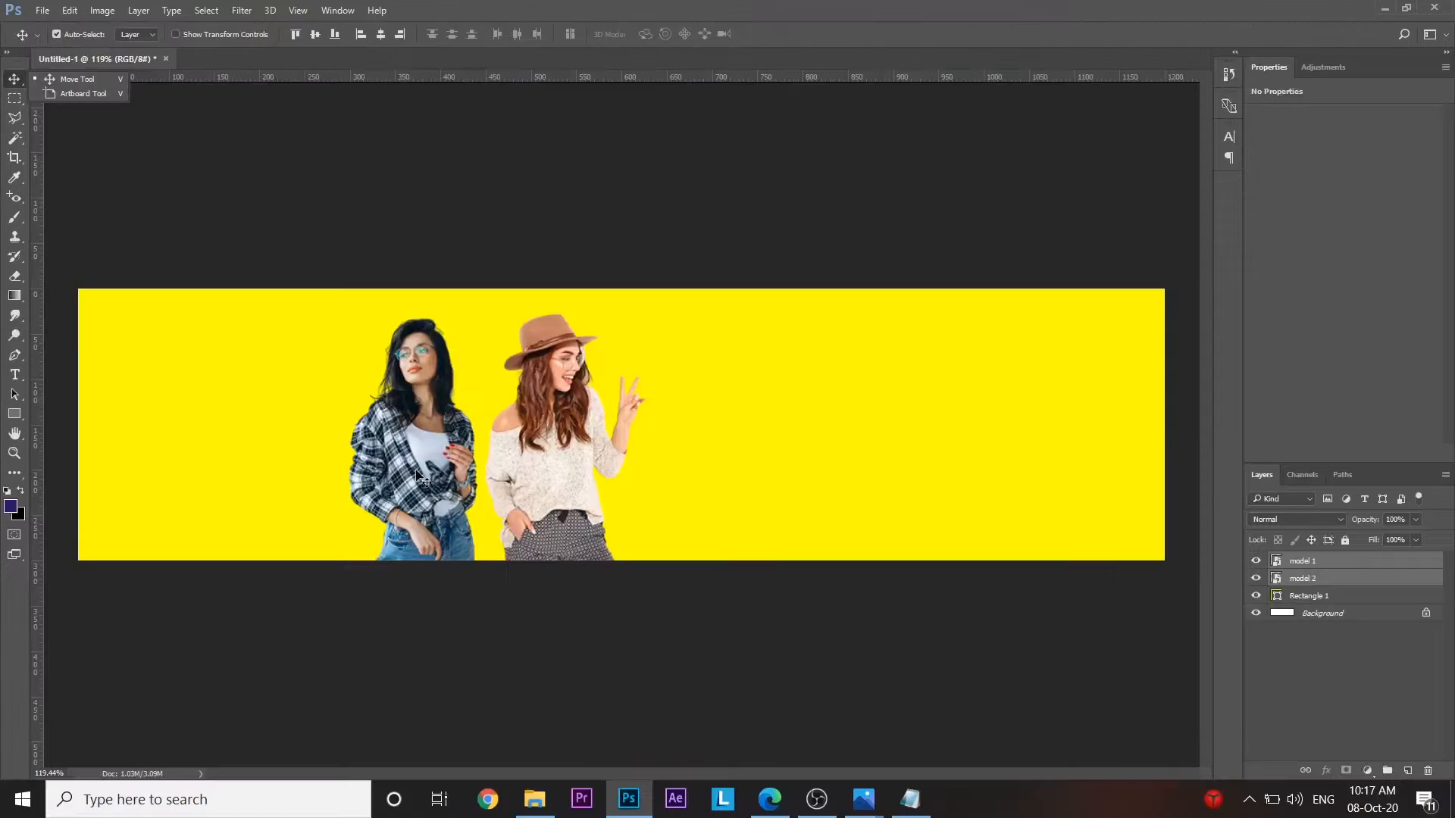
click(312, 129)
drag(443, 470, 416, 471)
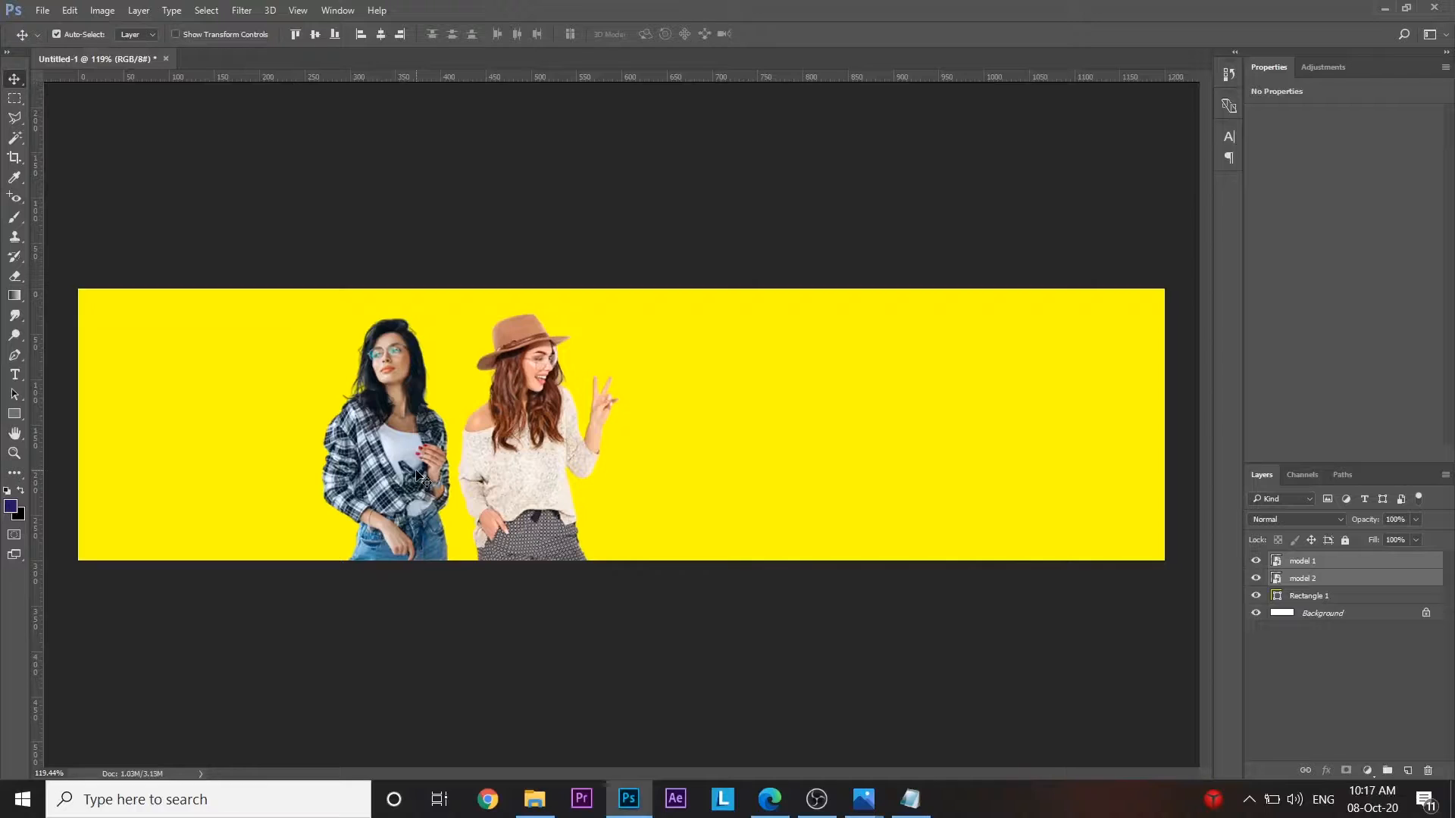
key(shift+Left)
key(shift+Left)
key(shift+Left)
key(shift+Left)
key(shift+Left)
key(shift+Left)
key(shift+Left)
key(shift+Left)
key(shift+Left)
key(shift+Left)
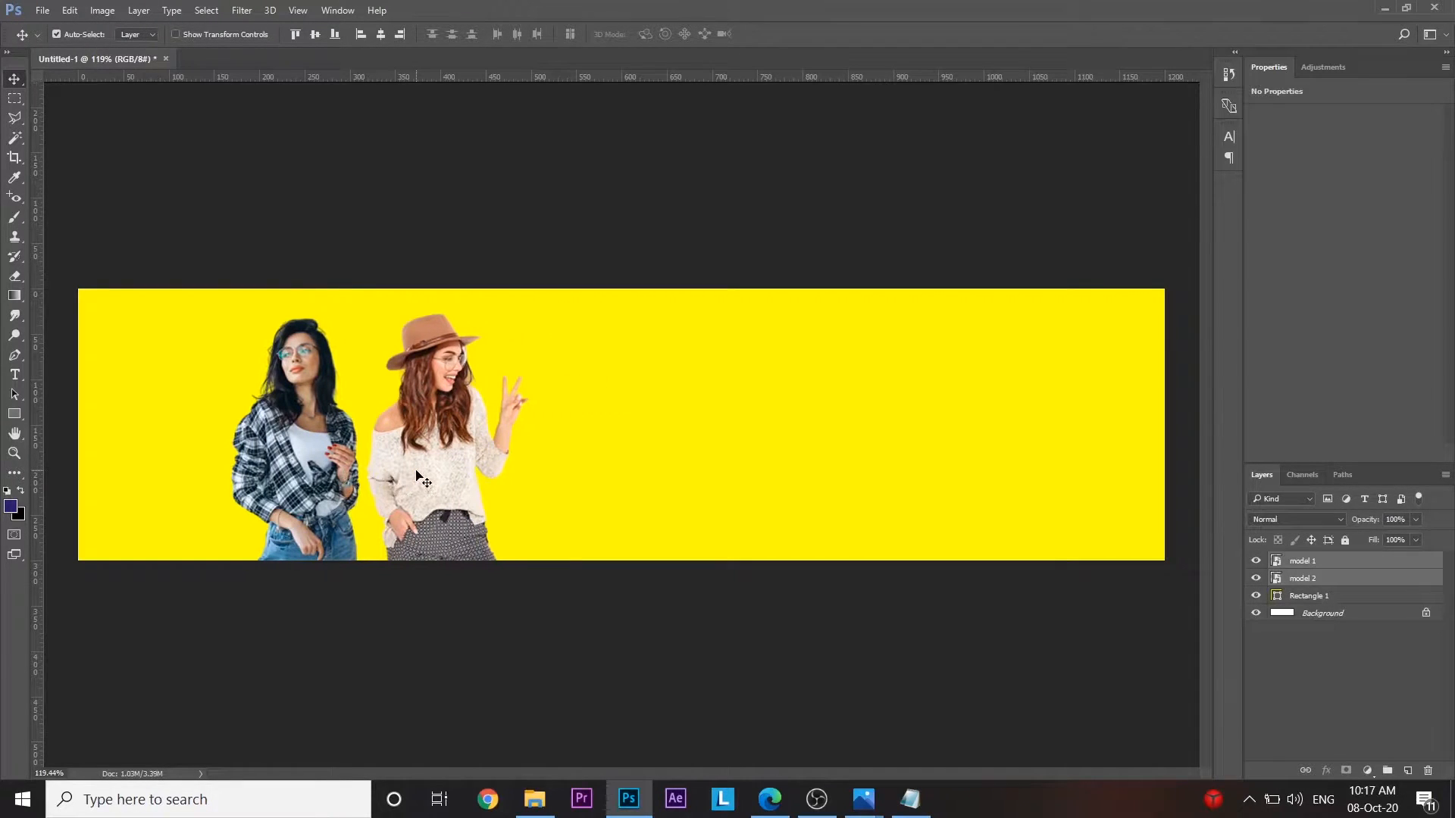
key(shift+Left)
key(shift+Left)
key(shift+Left)
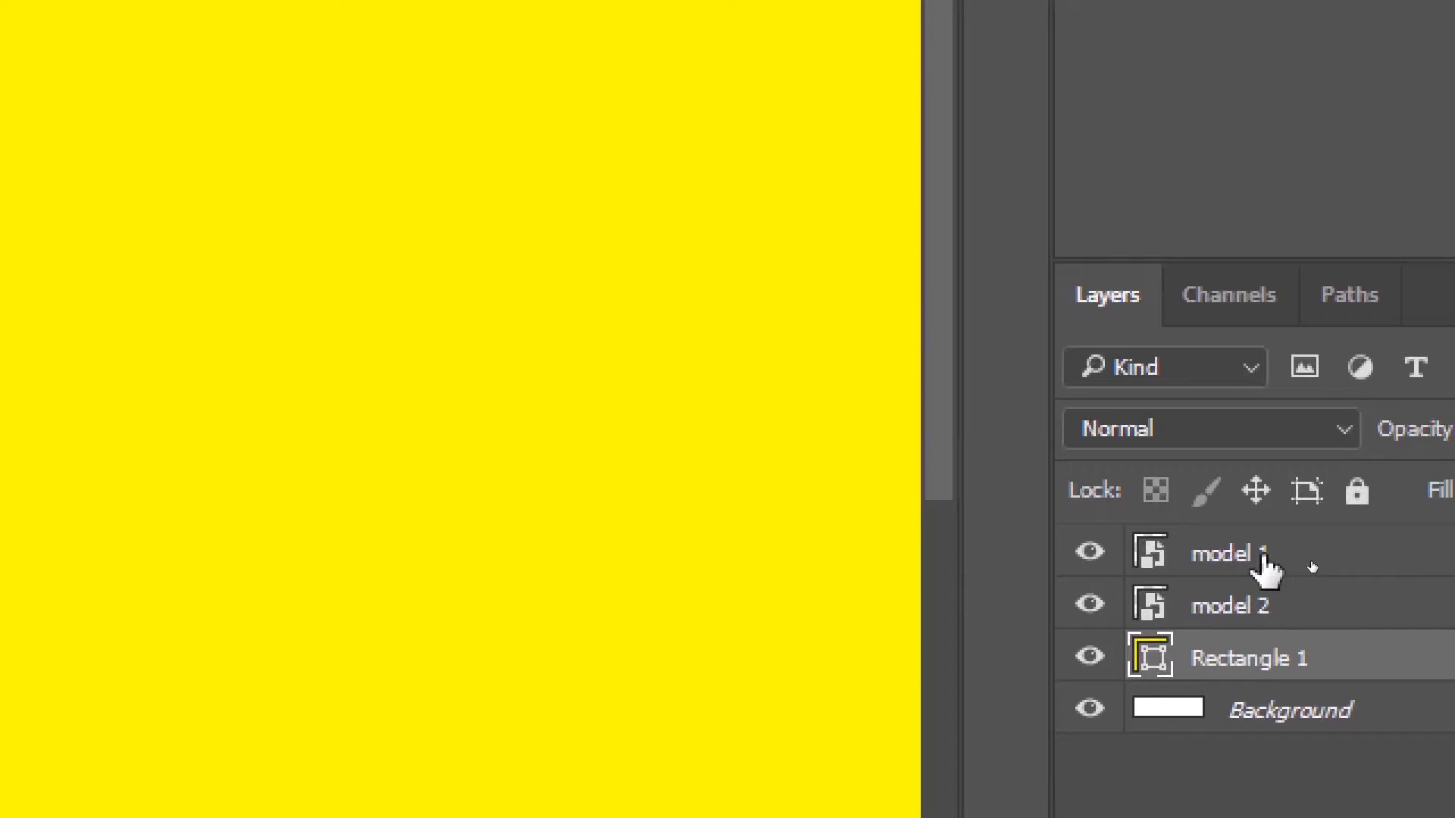
- Add an Exposure adjustment layer above model 1 and clip it to that layer with a clipping mask
click(1296, 565)
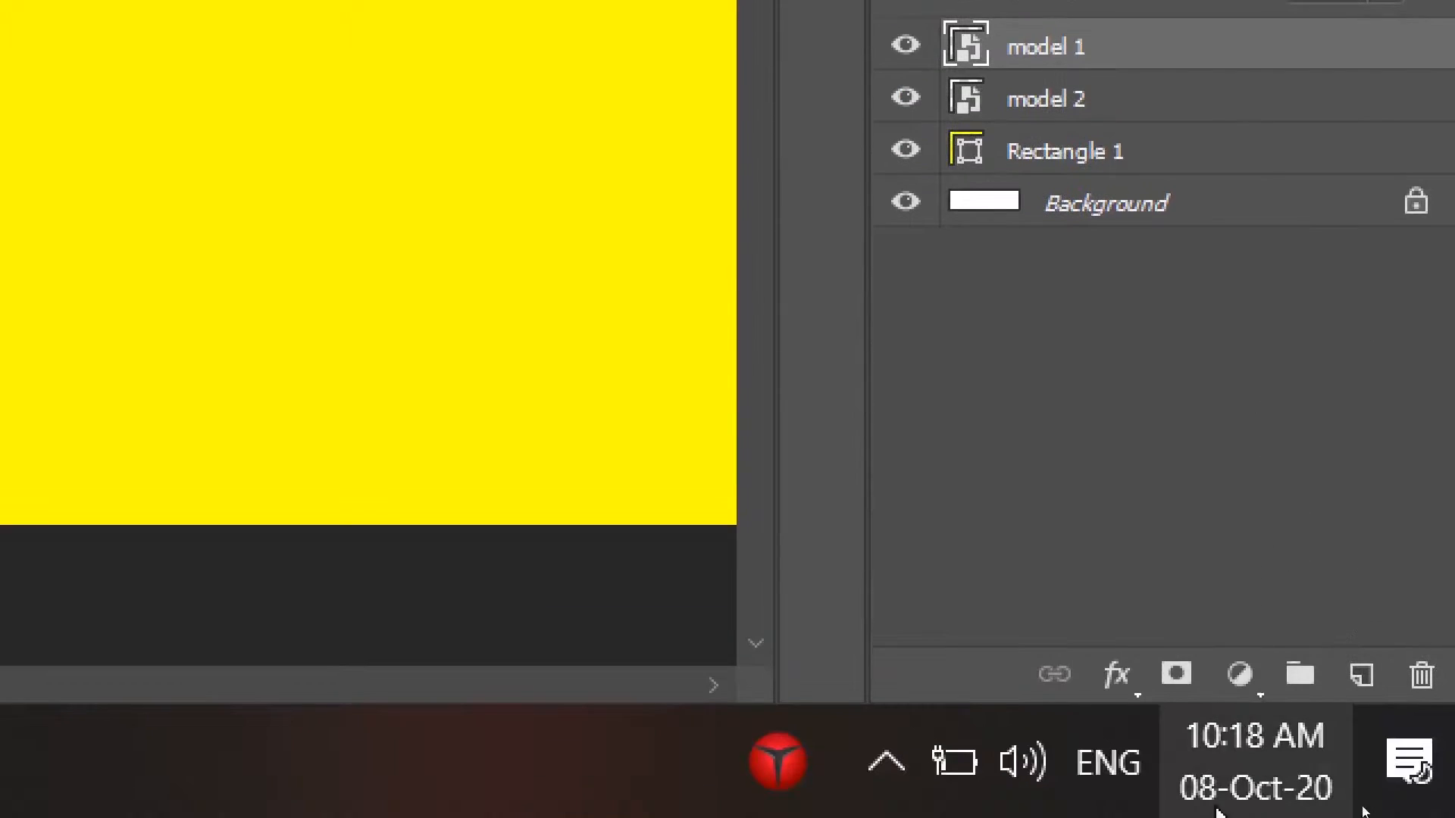
click(1229, 673)
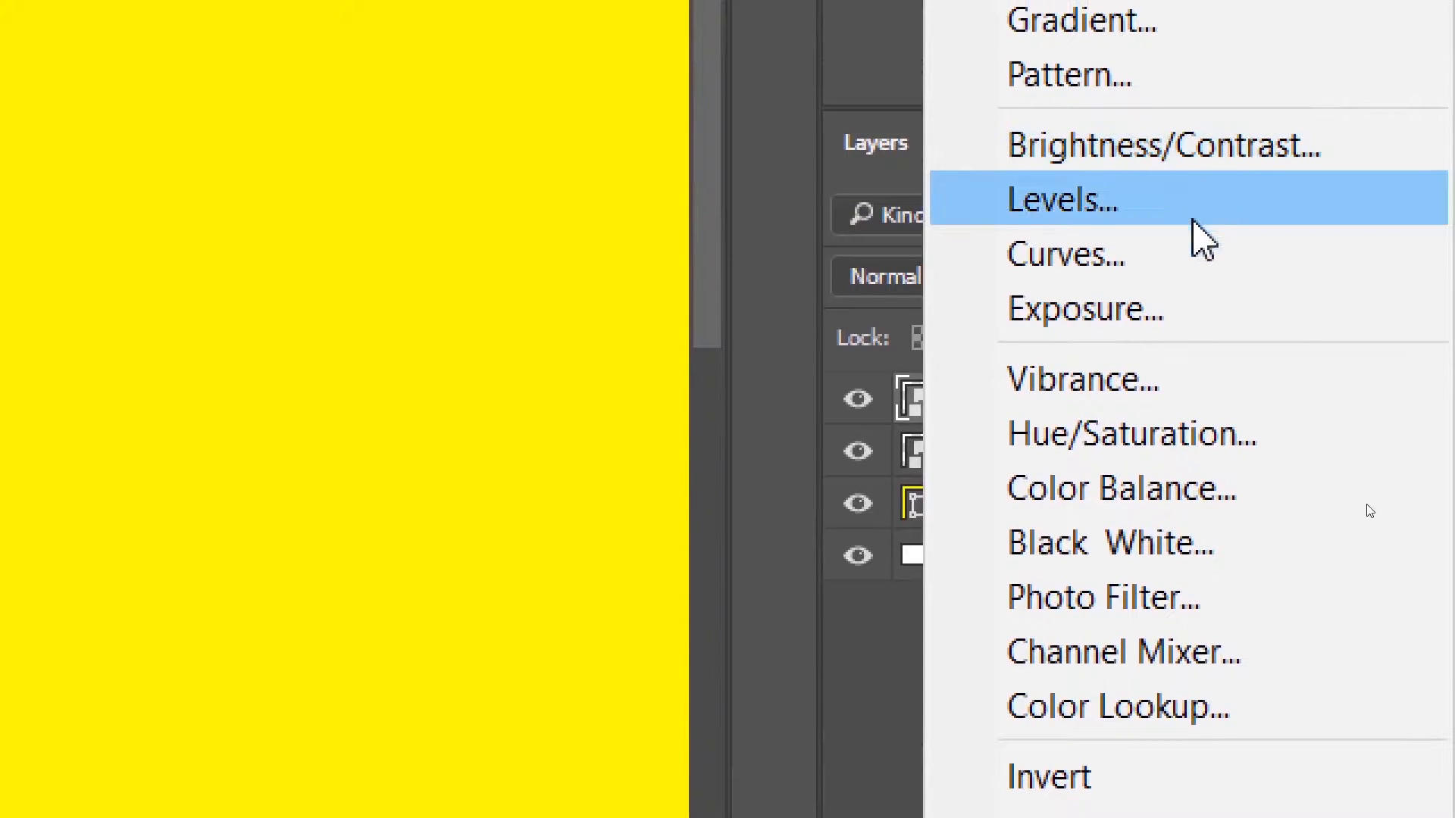
click(1162, 309)
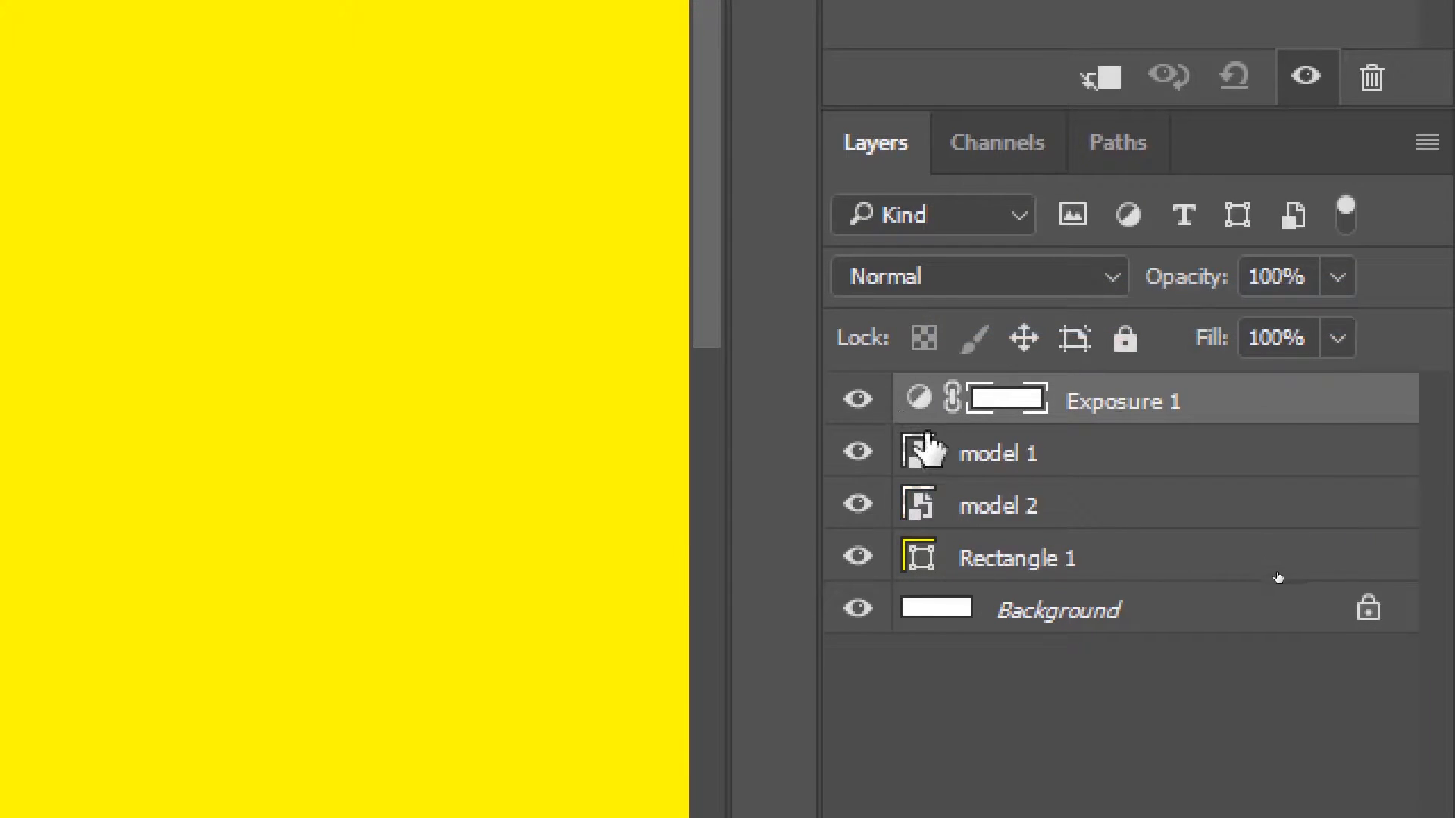
right_click(1137, 409)
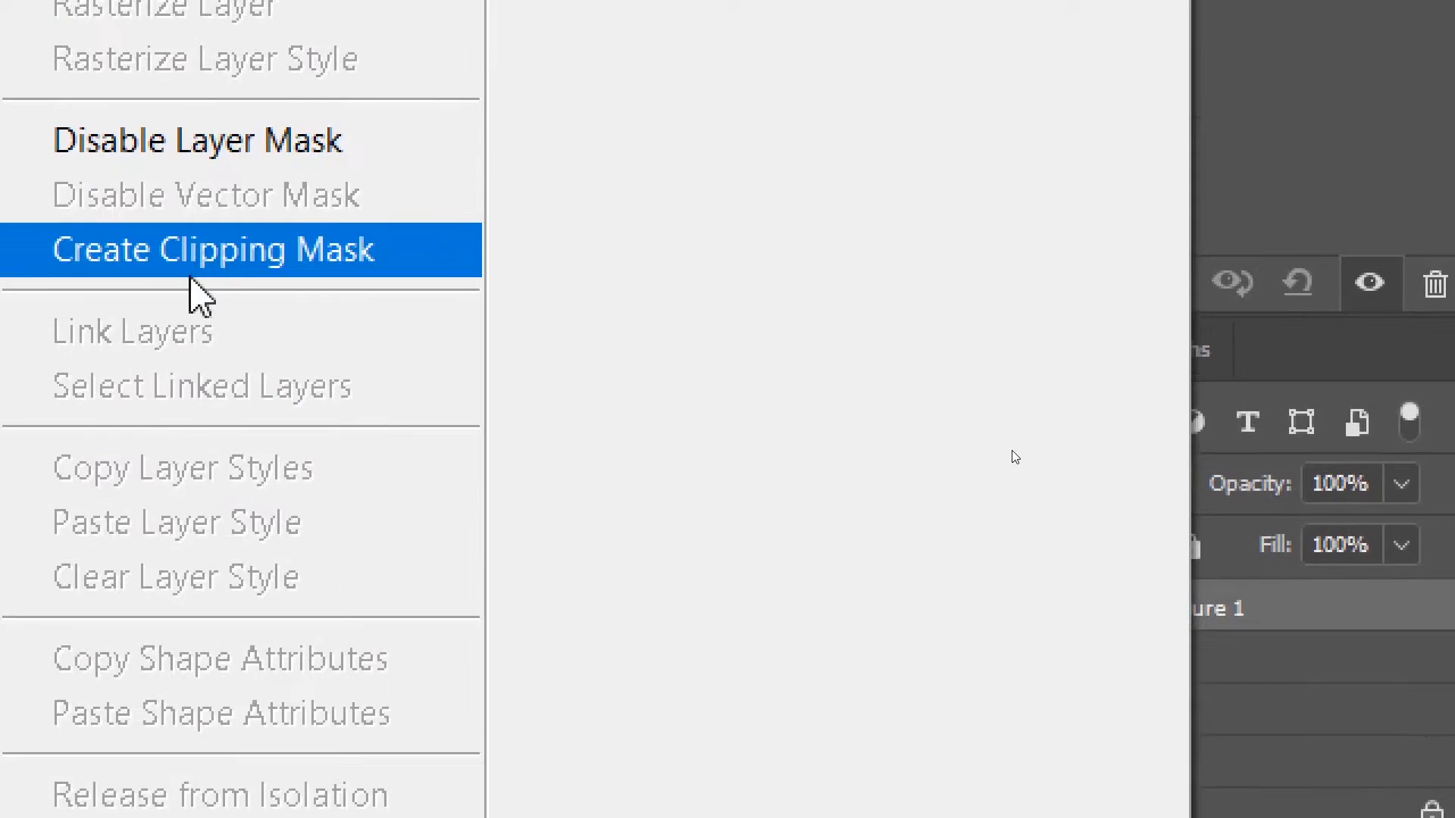
click(152, 57)
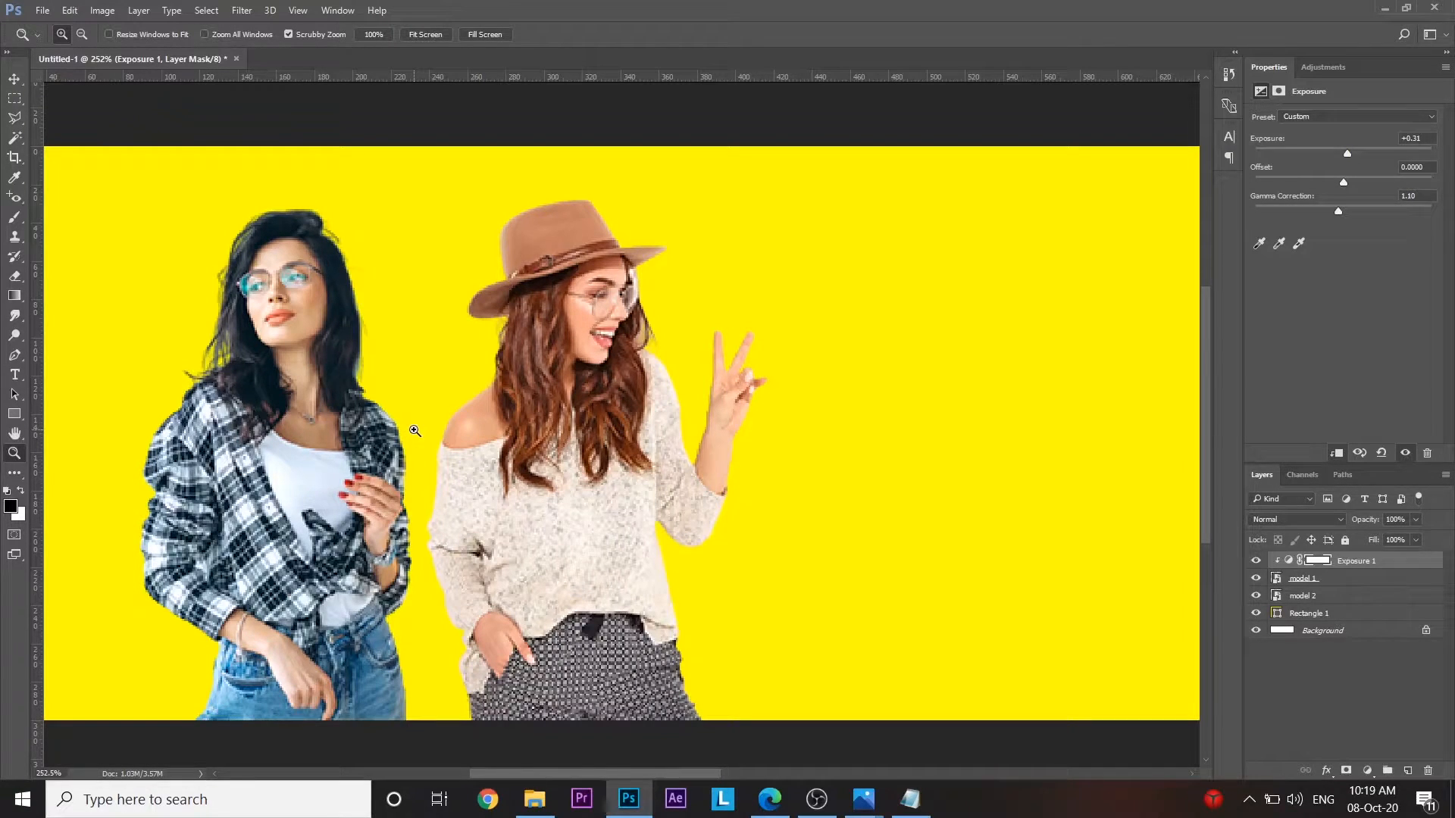
alt+click(415, 430)
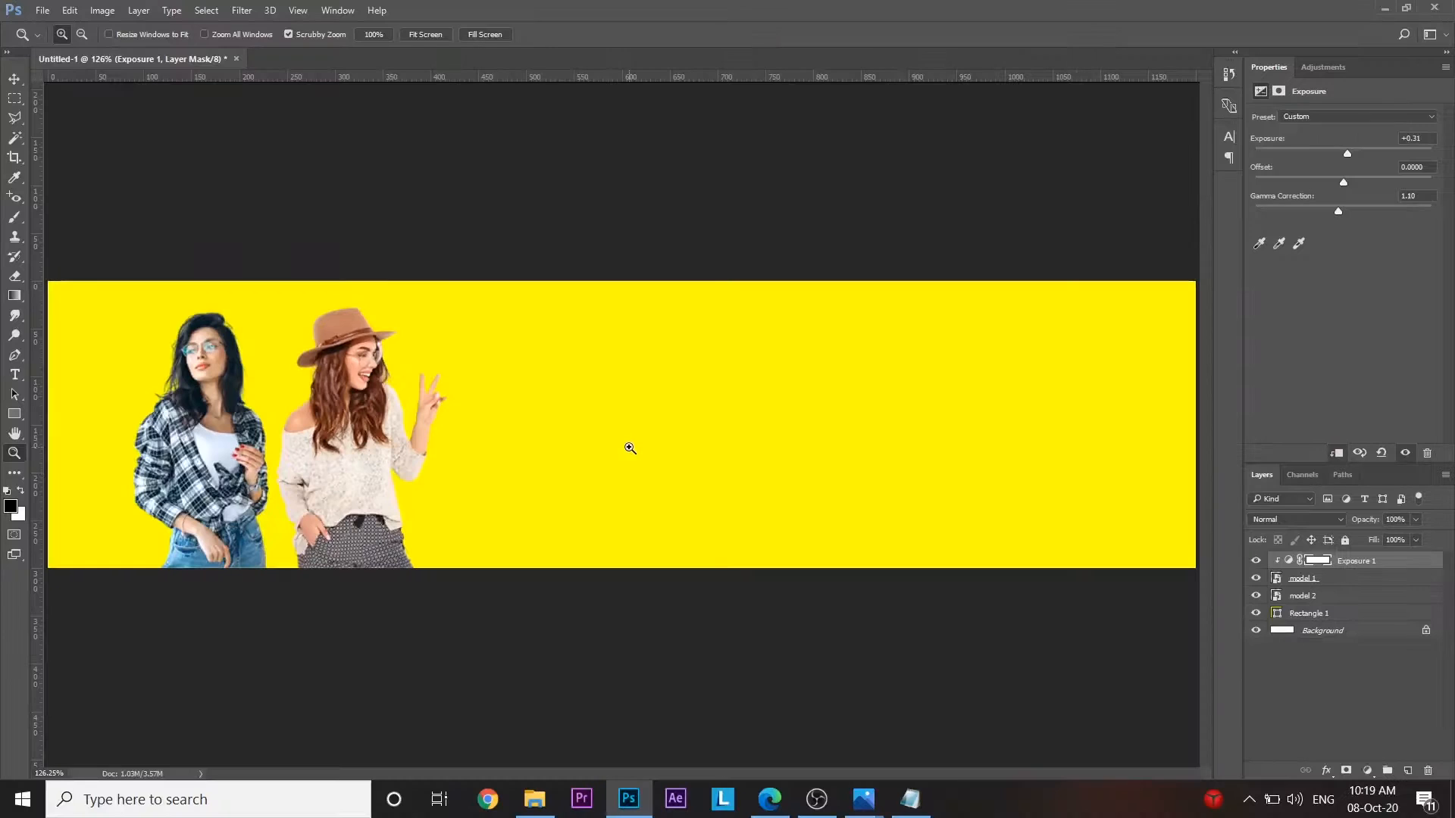
- Add the text DEAL on the empty yellow area beside the two models
key(t)
click(528, 363)
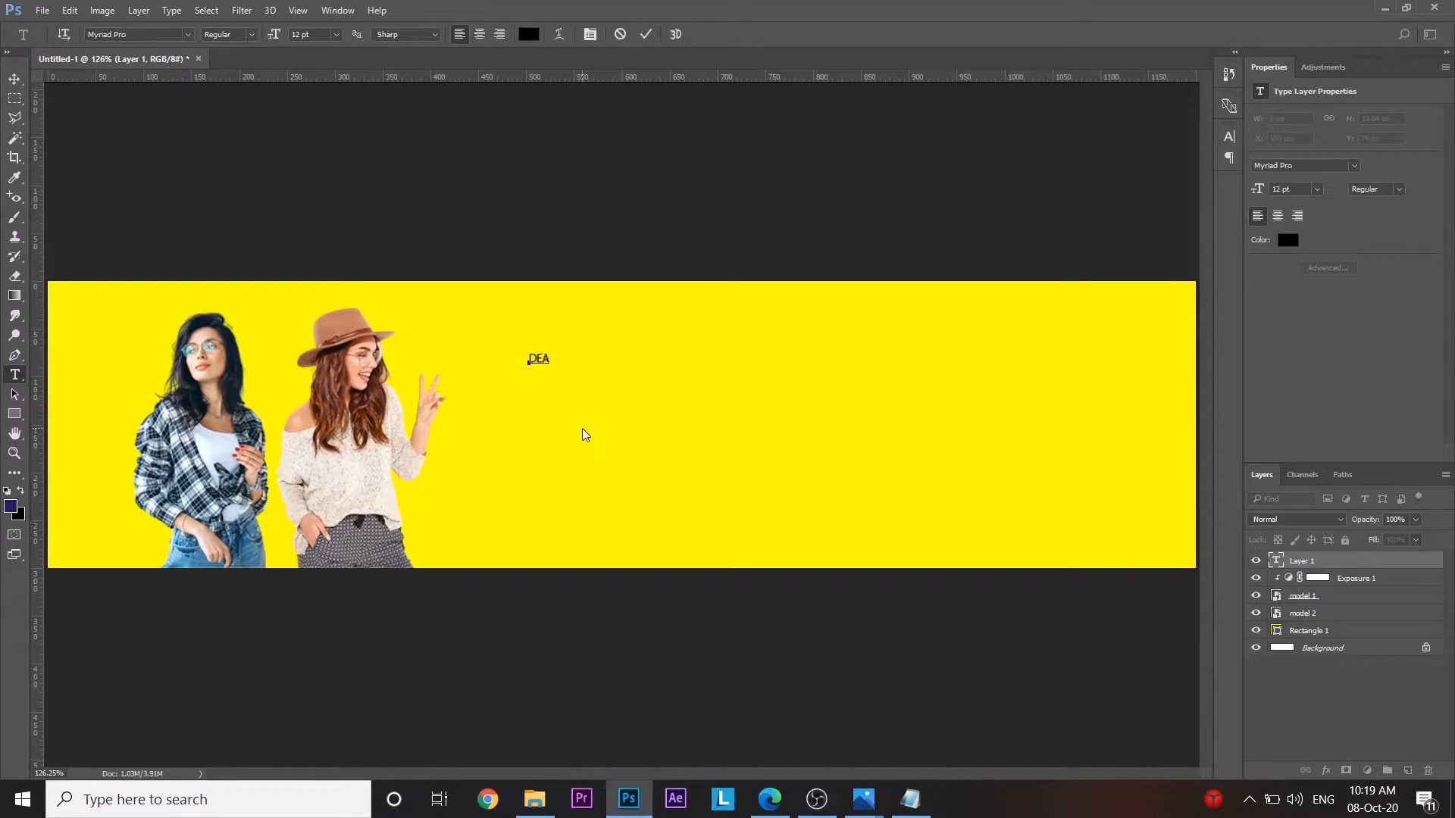
text(DEAL)
key(ctrl+Return)
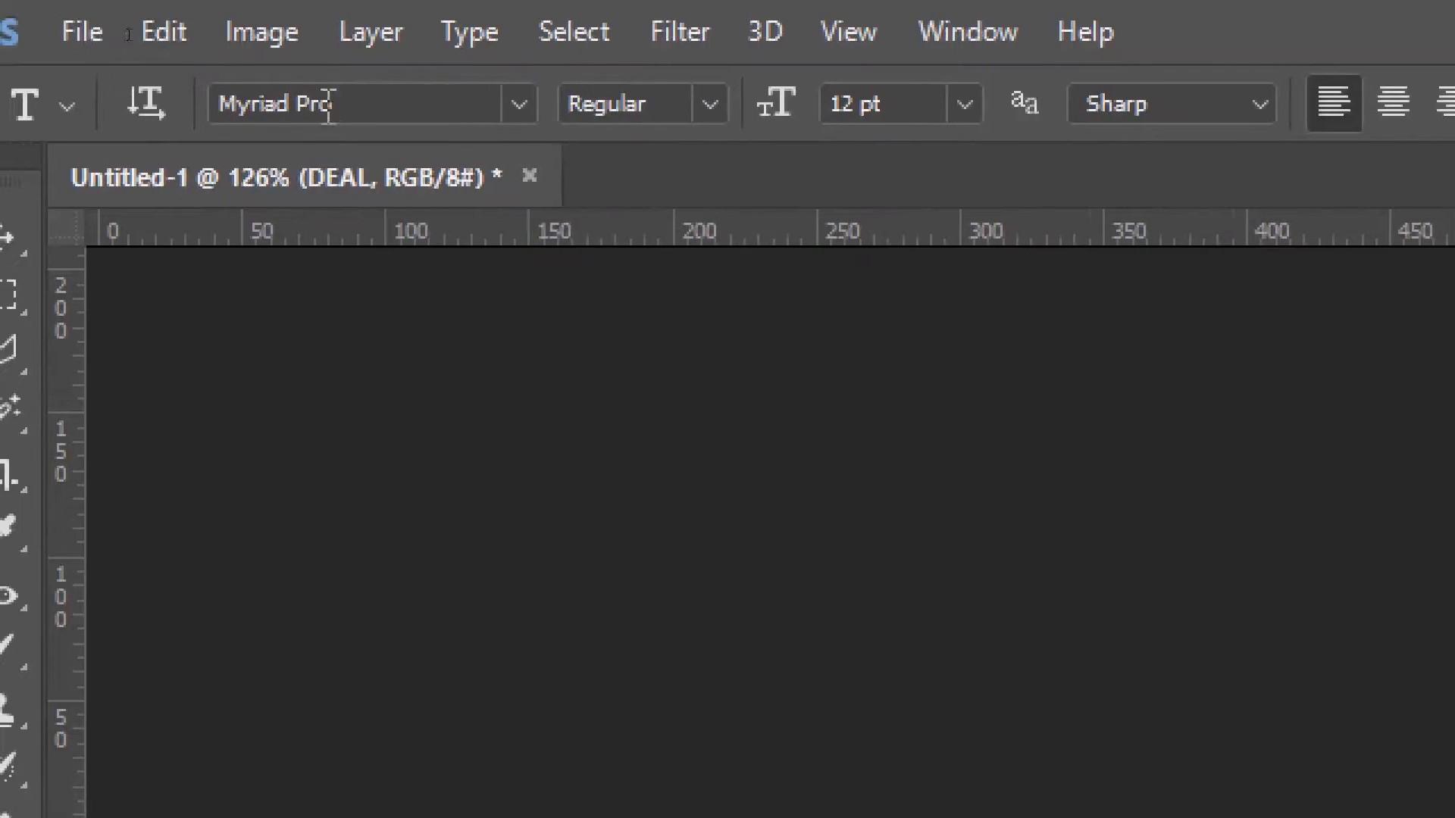
- Set the DEAL text's font to Montserrat Black
click(382, 102)
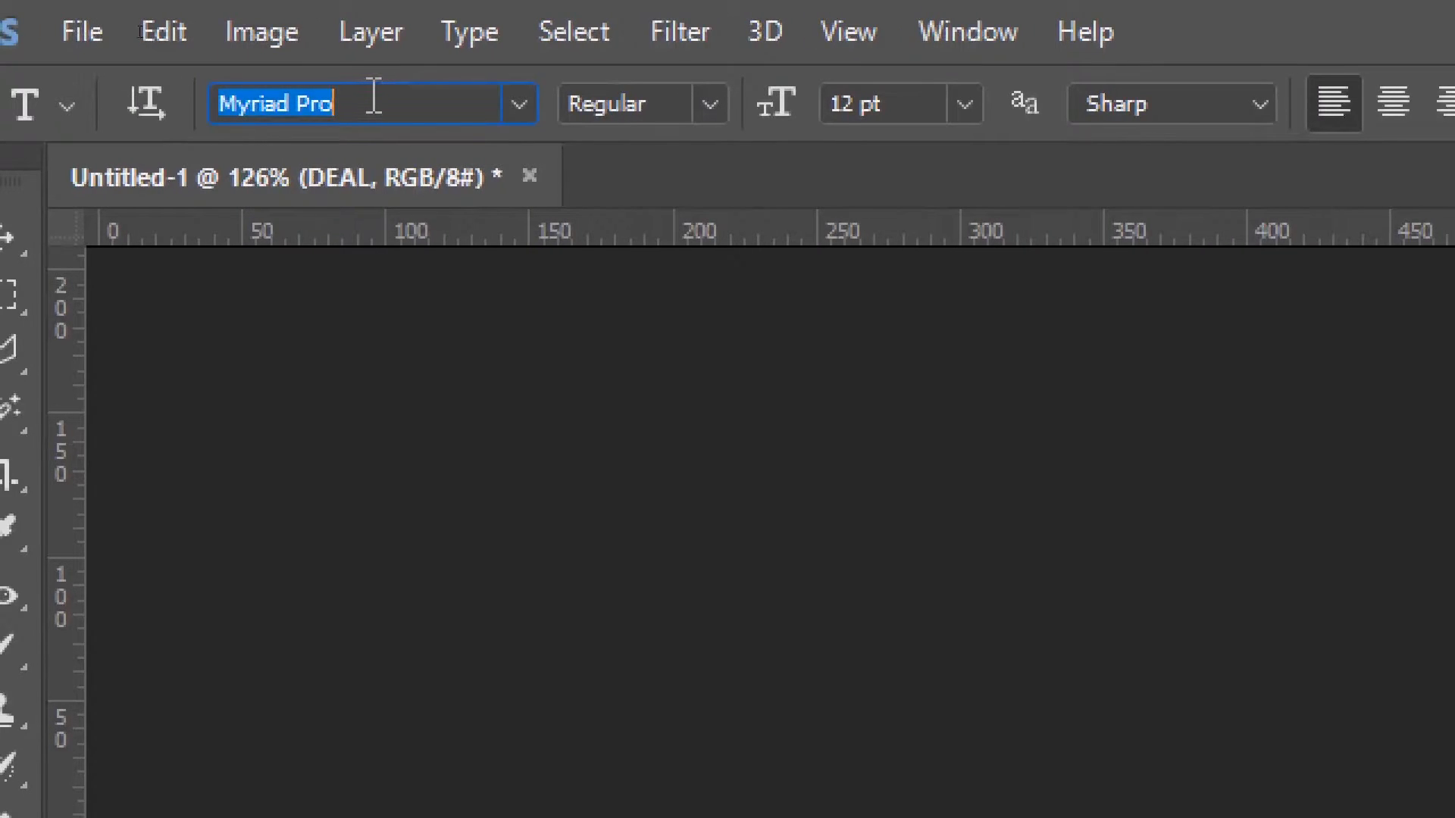
text(m)
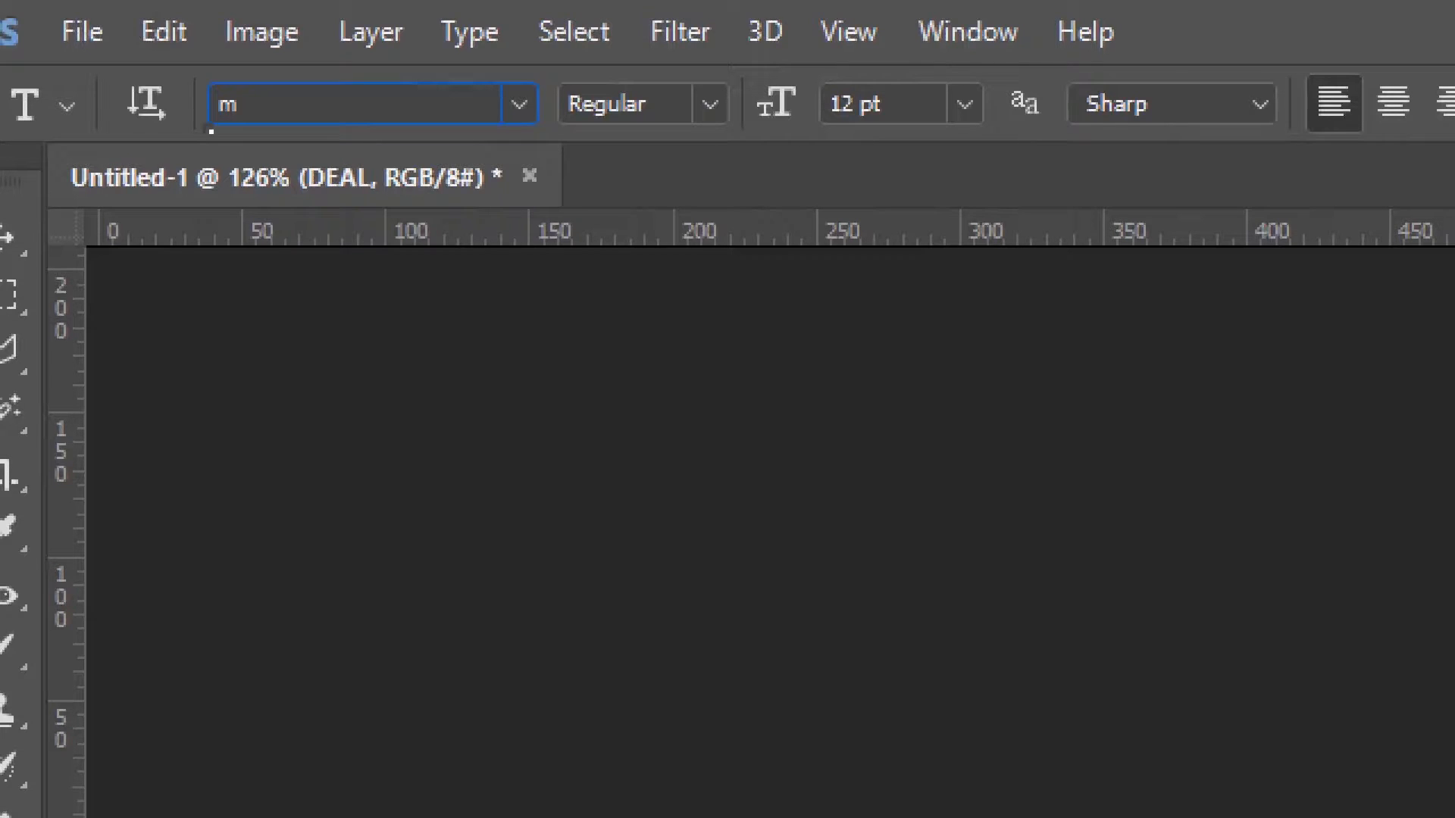
text(ontser)
click(462, 699)
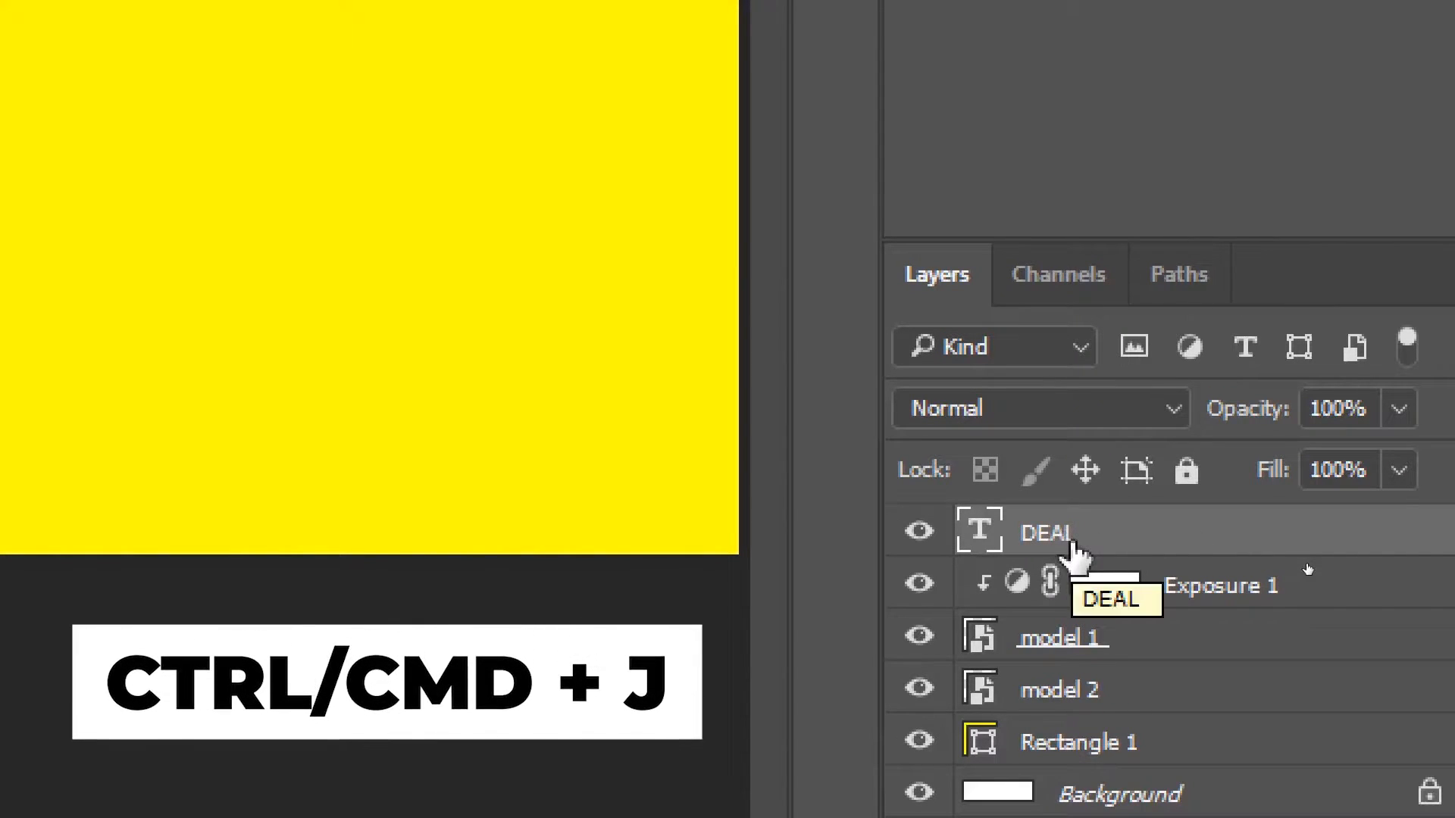
- Duplicate the DEAL text layer and move the copy horizontally to the right of the original
key(ctrl+j)
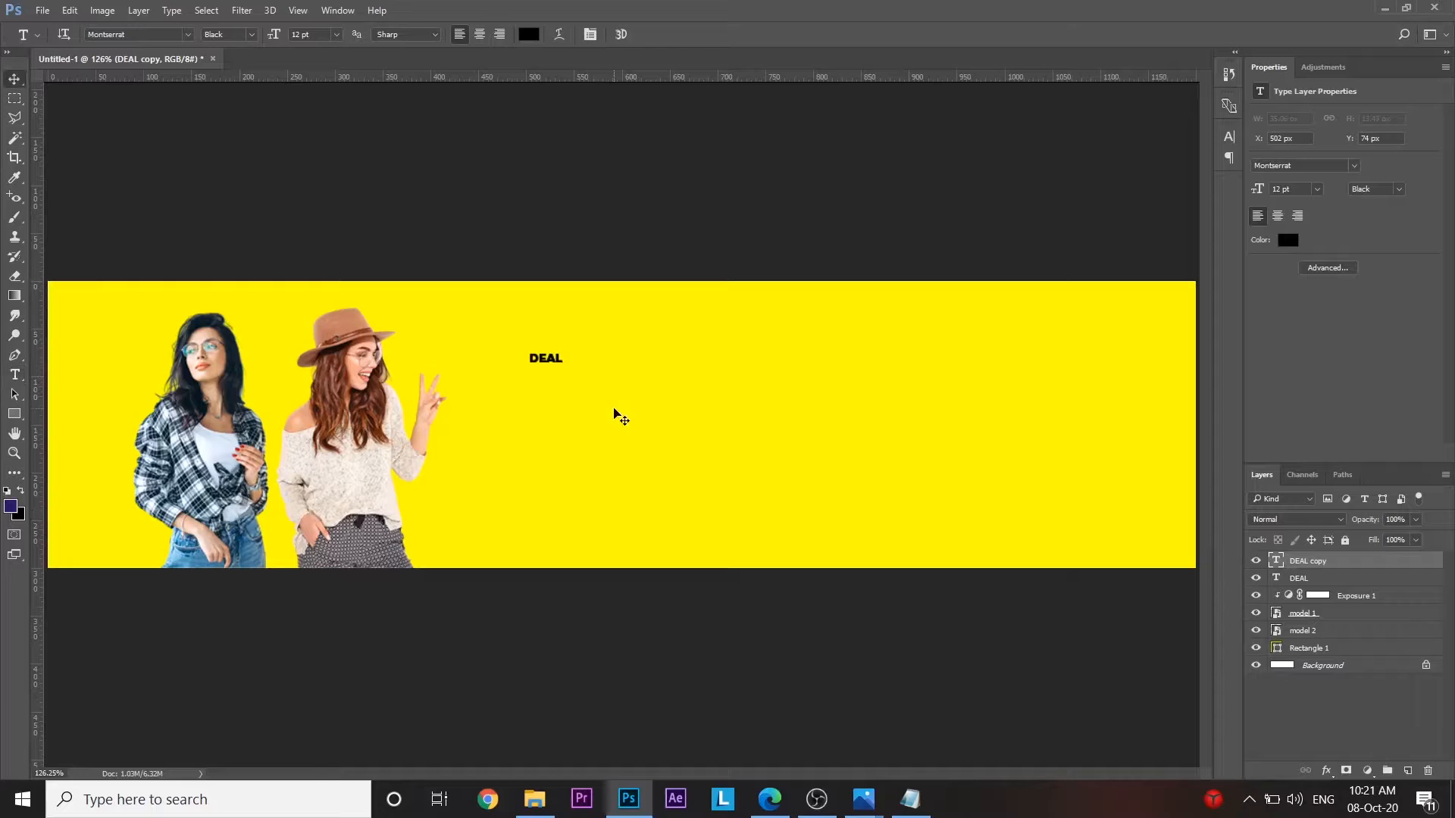
key(v)
key(shift+Right)
key(shift+Right)
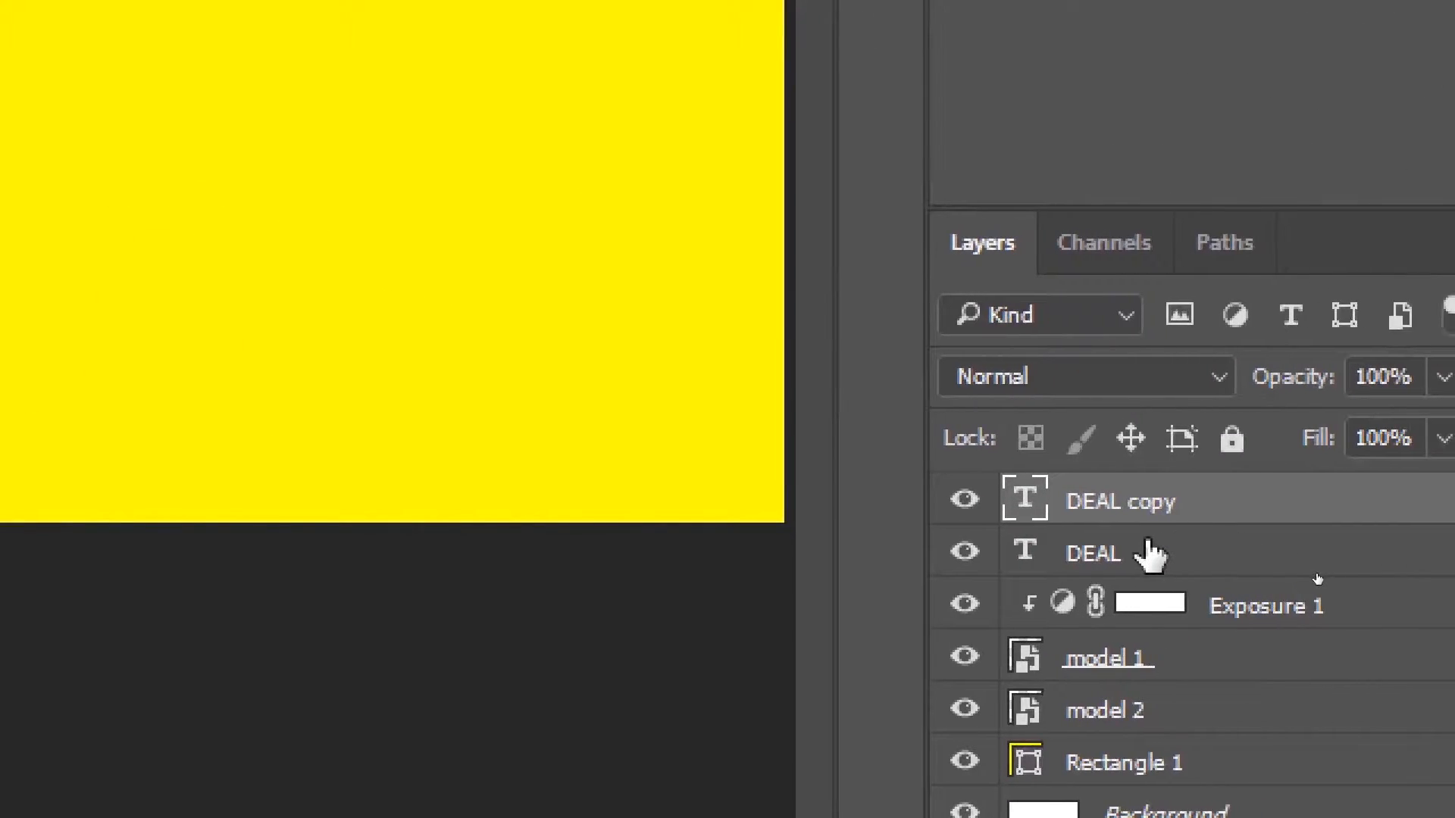
- Scale both DEAL texts together to about 66 pt and position them in the banner's upper half beside the models
shift+click(1317, 577)
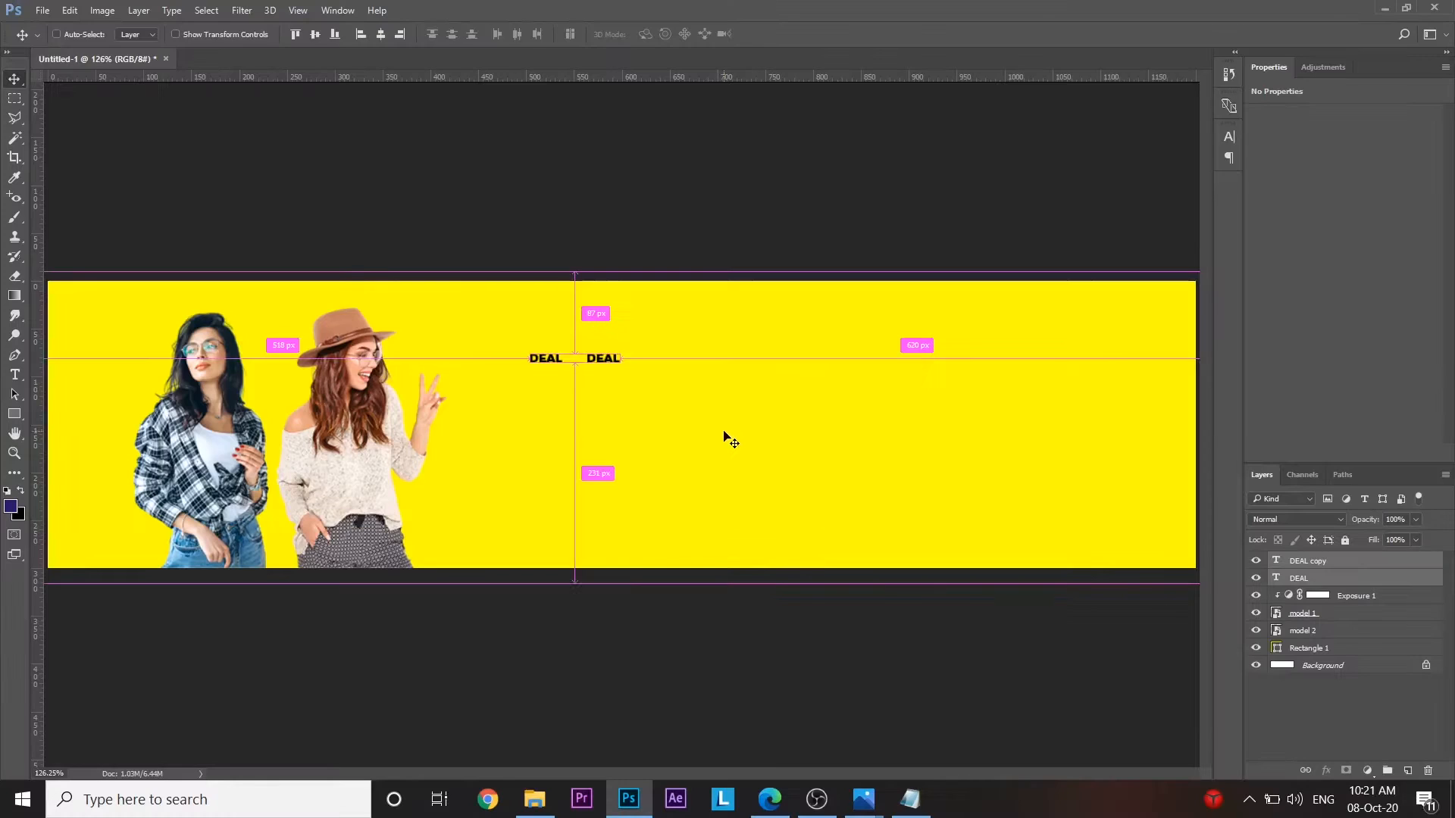
key(ctrl+t)
drag(627, 363, 1002, 706)
key(Return)
key(shift+Down)
key(shift+Down)
key(shift+Down)
key(shift+Left)
key(shift+Left)
key(shift+Left)
key(shift+Left)
key(shift+Up)
key(shift+Up)
key(shift+Up)
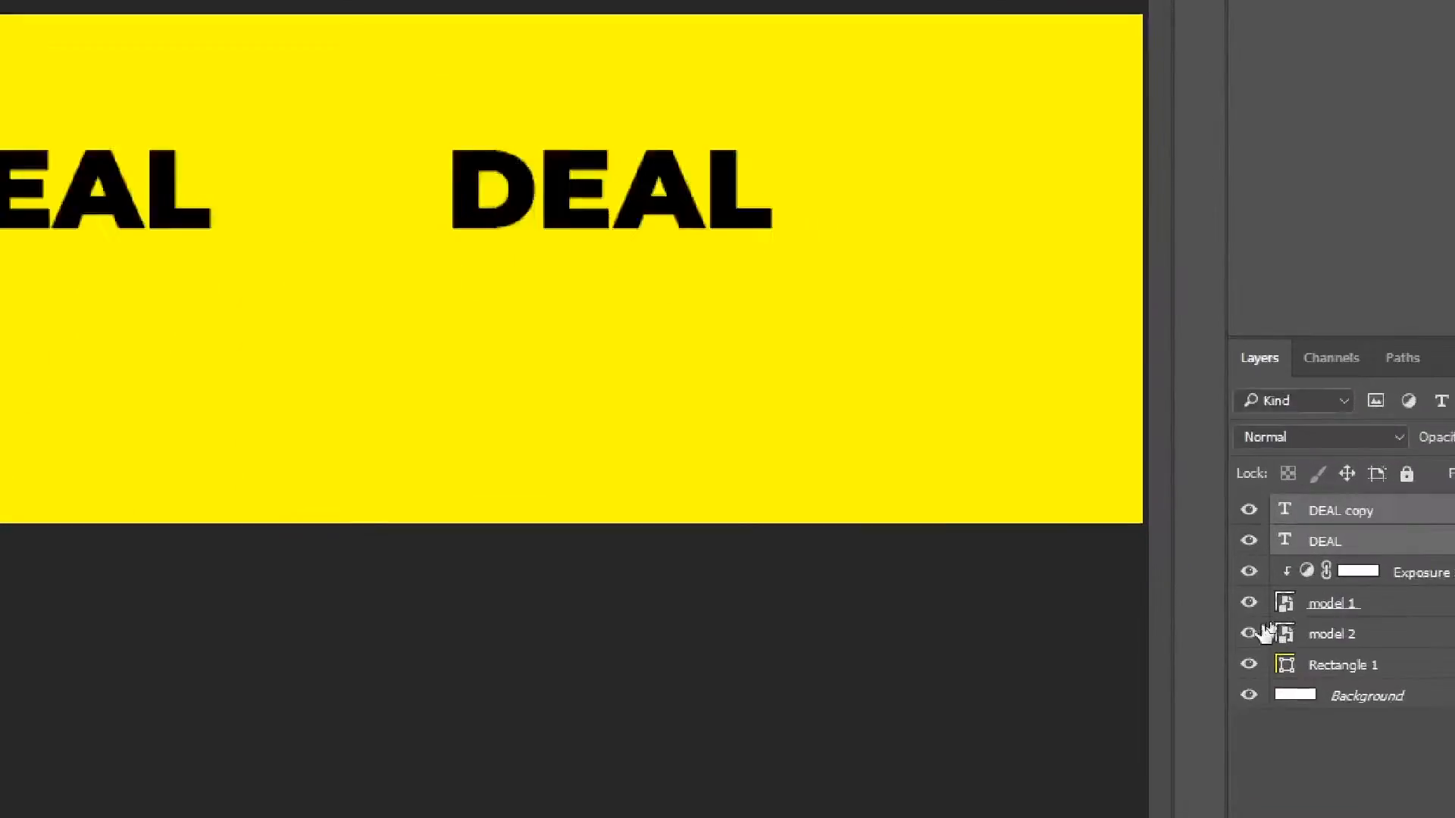
- Change the wording of the right-hand DEAL copy to DAY
click(1277, 565)
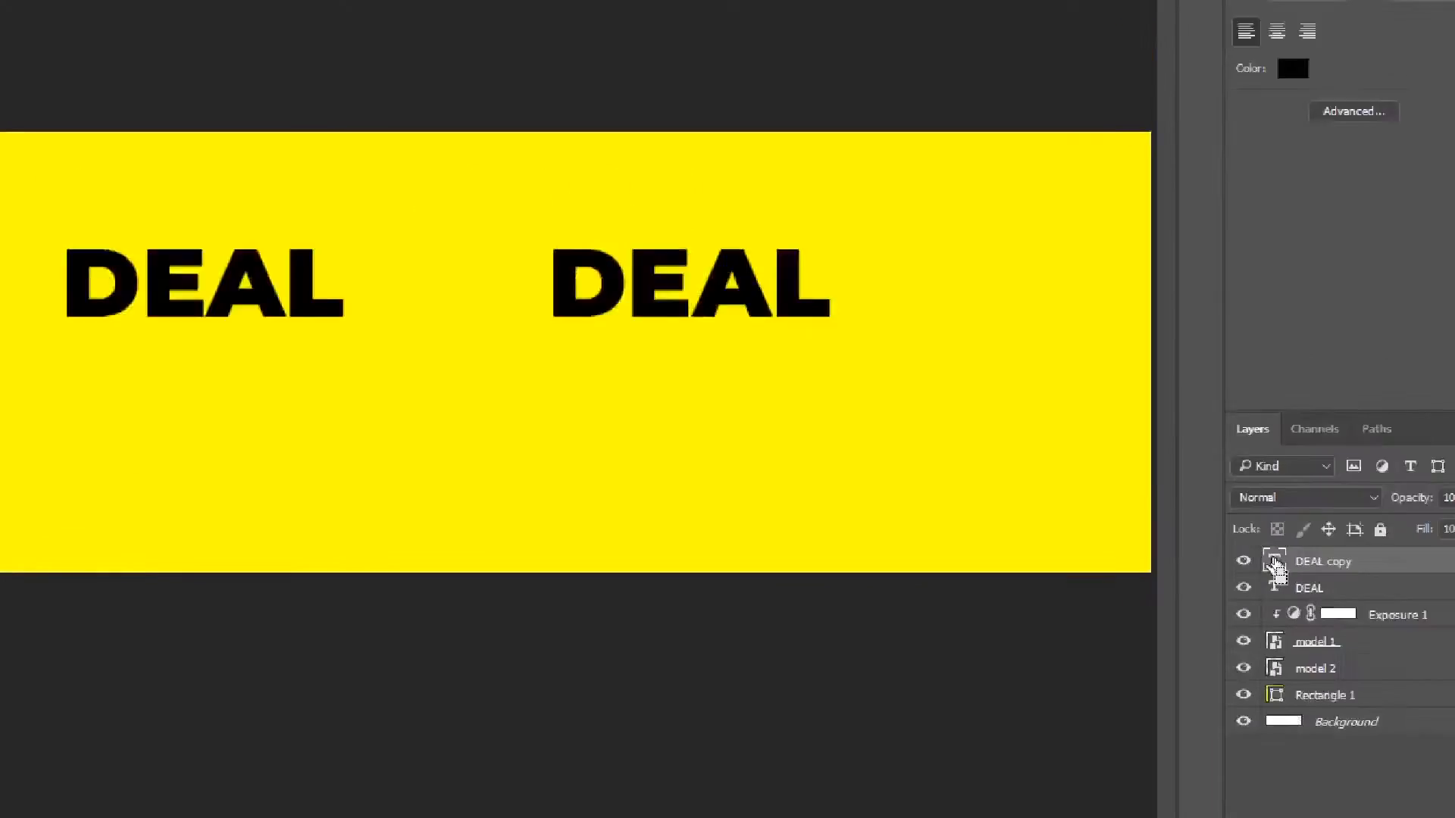
double_click(1038, 508)
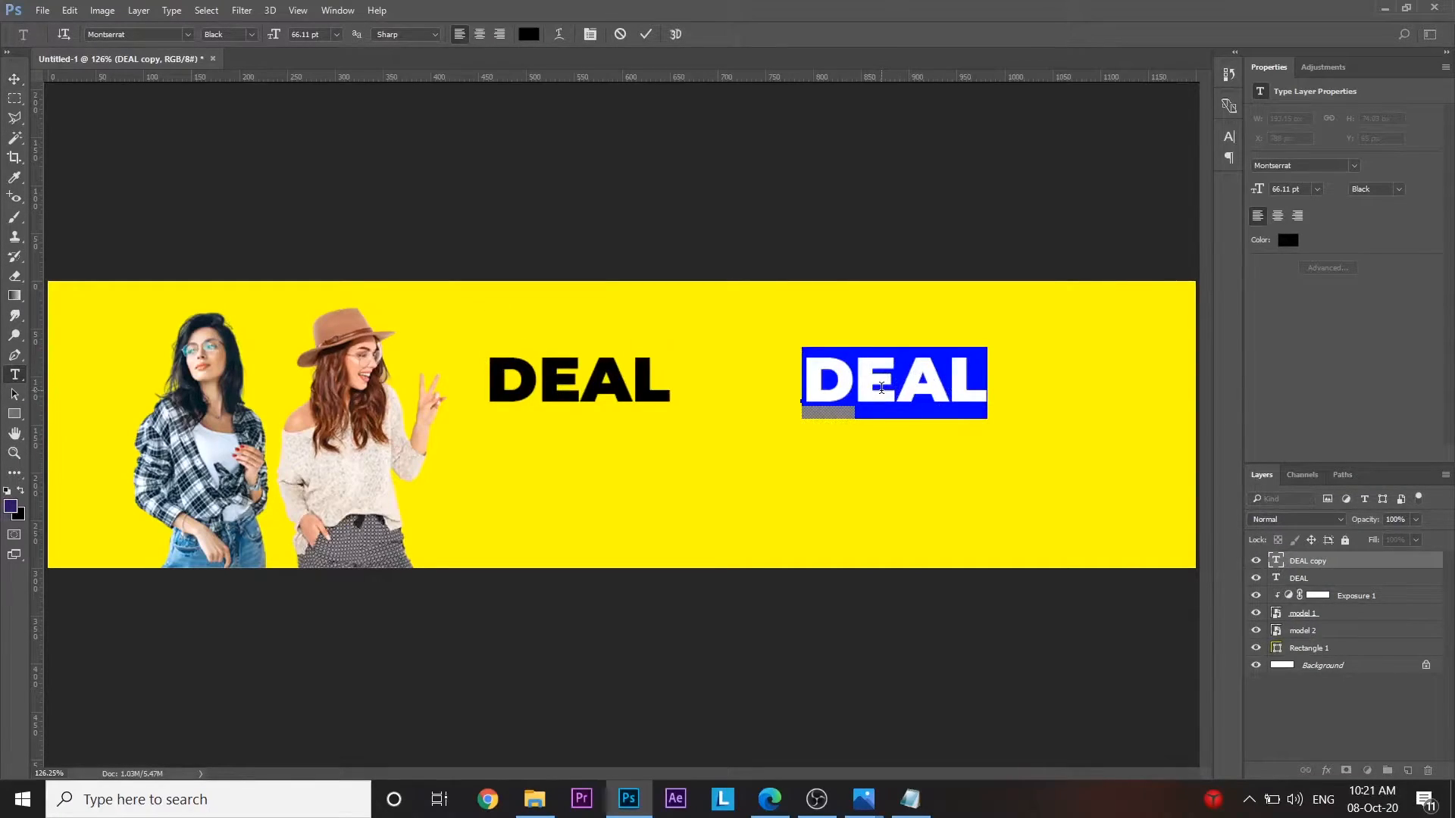
text(DAY)
key(ctrl+Return)
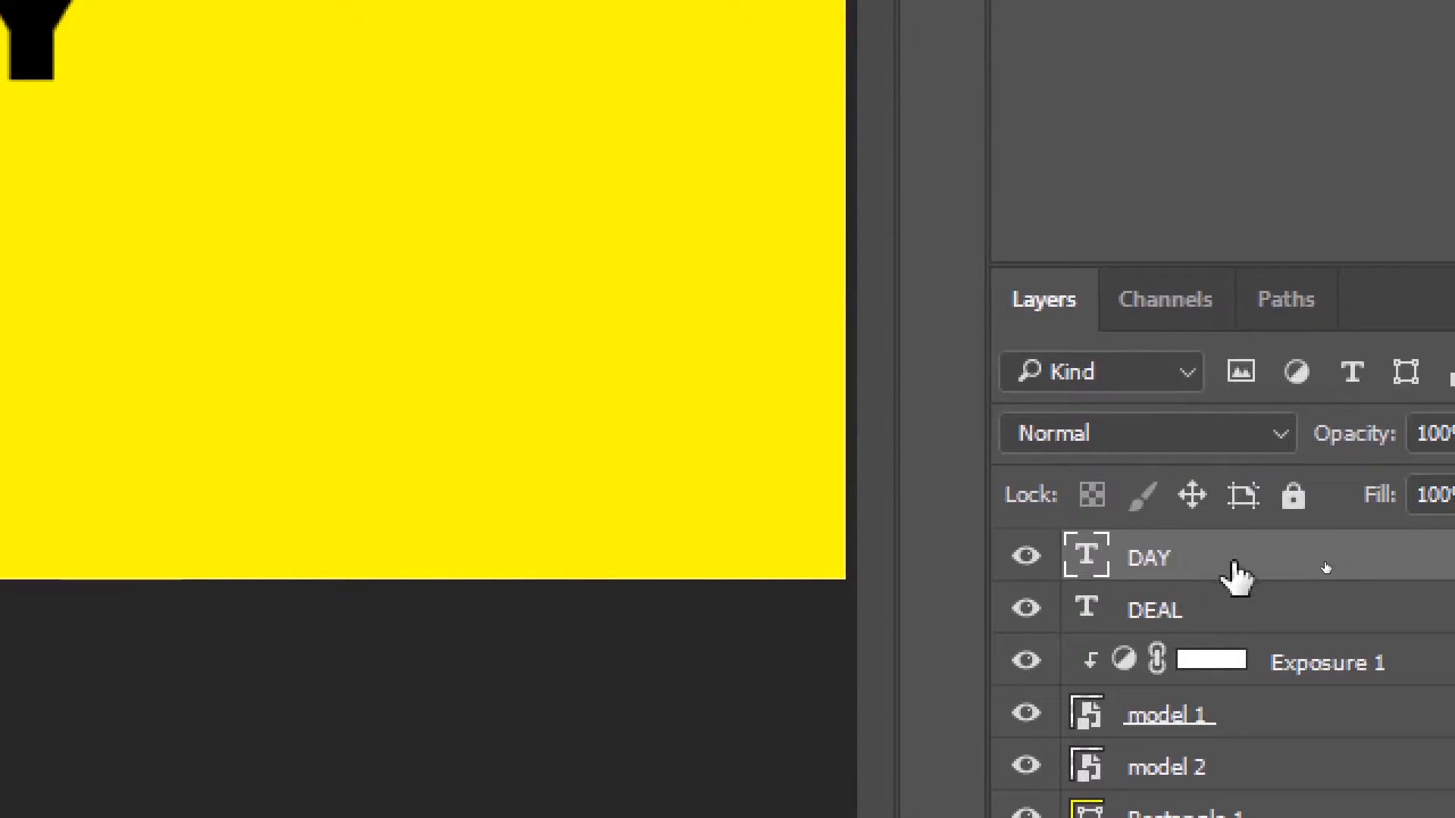
- Duplicate the DAY text and move the copy below the headline, between DEAL and DAY, at about X 658 px, Y 165 px
key(ctrl+j)
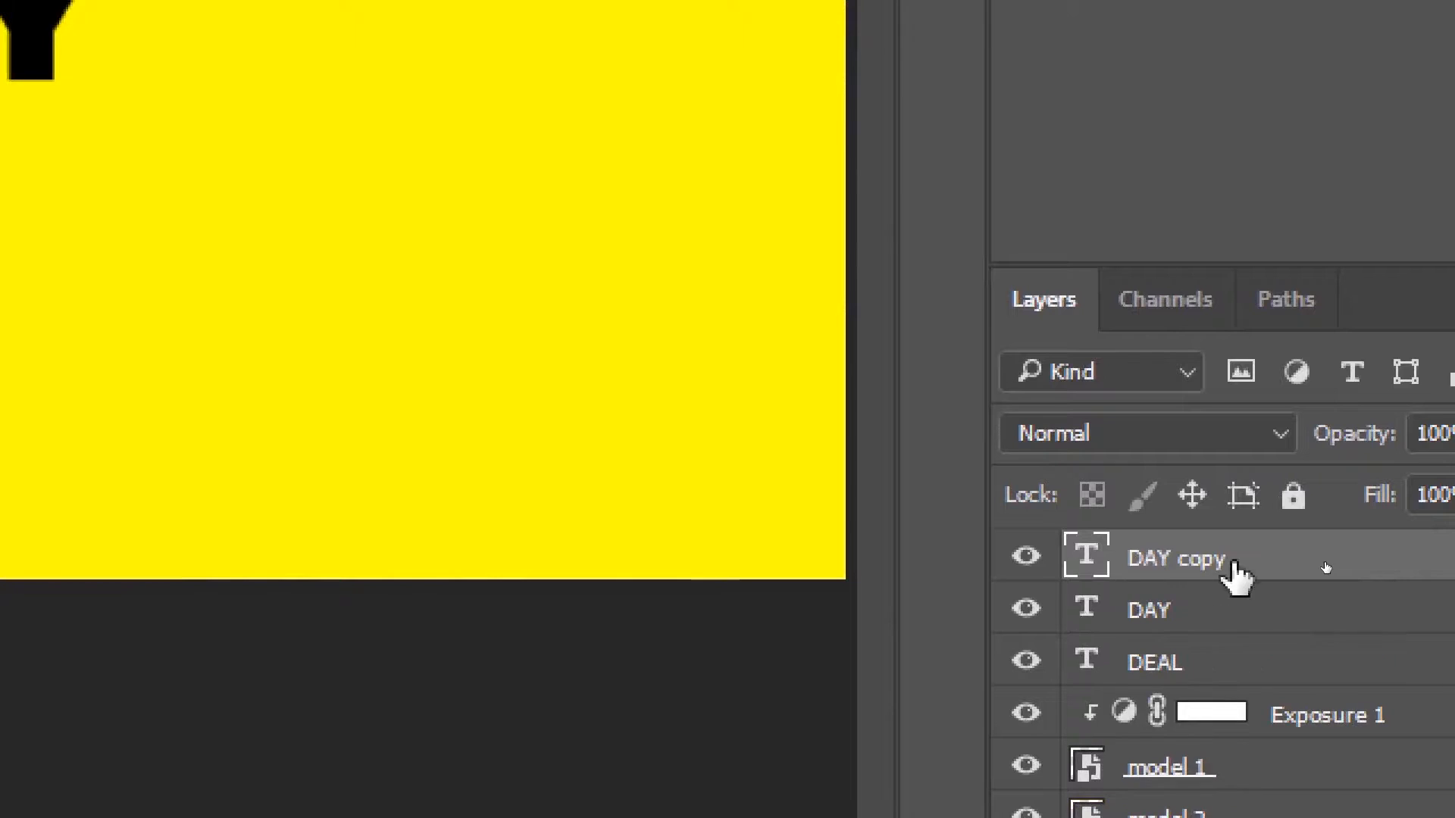
key(shift+Left)
key(shift+Left)
key(shift+Left)
key(shift+Left)
key(shift+Left)
key(shift+Left)
key(shift+Left)
key(shift+Down)
key(shift+Down)
key(shift+Down)
key(shift+Down)
key(shift+Down)
key(shift+Down)
key(shift+Down)
key(shift+Down)
key(shift+Down)
key(shift+Down)
key(shift+Left)
key(shift+Left)
key(shift+Left)
key(shift+Left)
key(shift+Left)
key(shift+Left)
key(shift+Left)
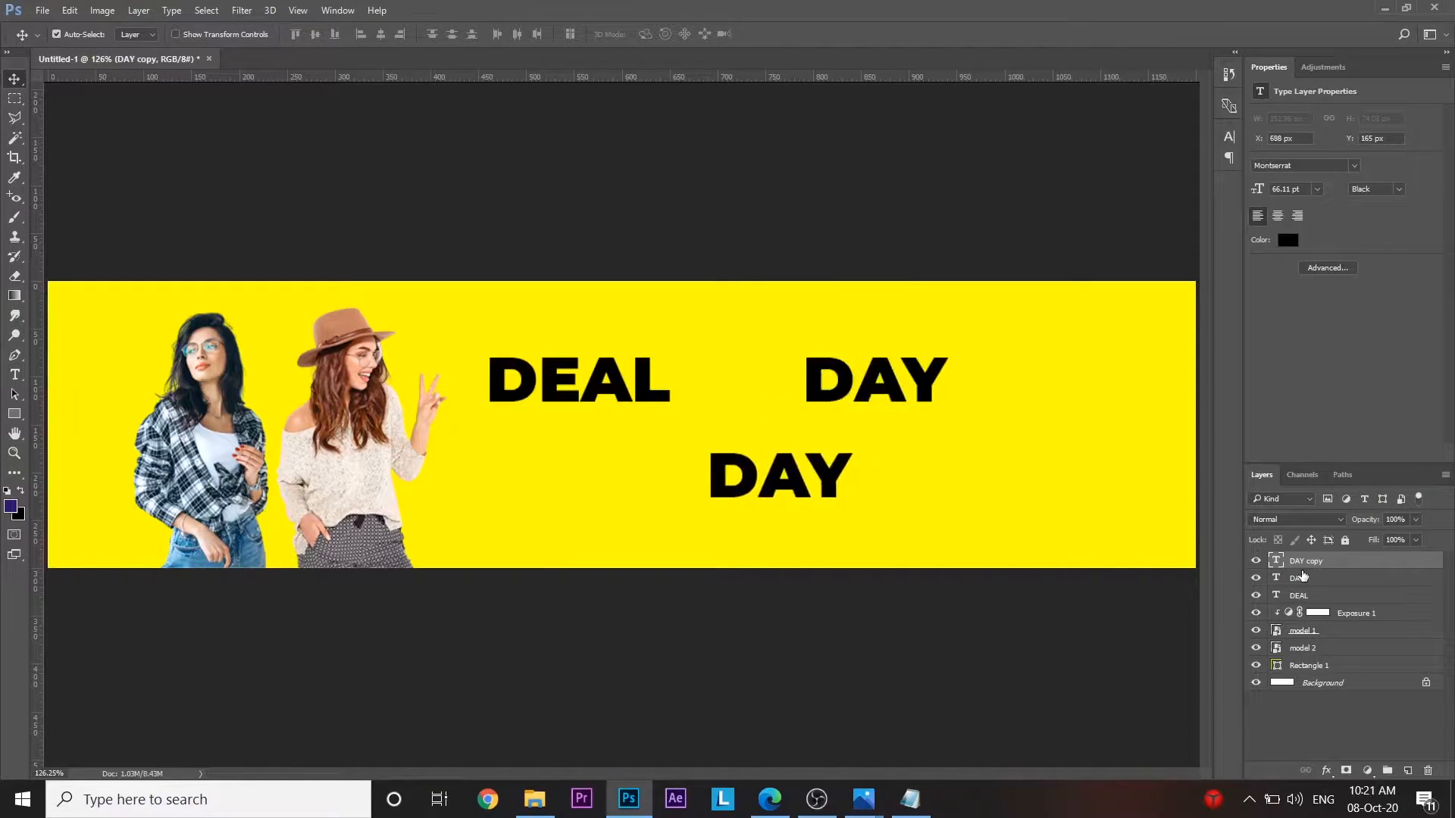
key(t)
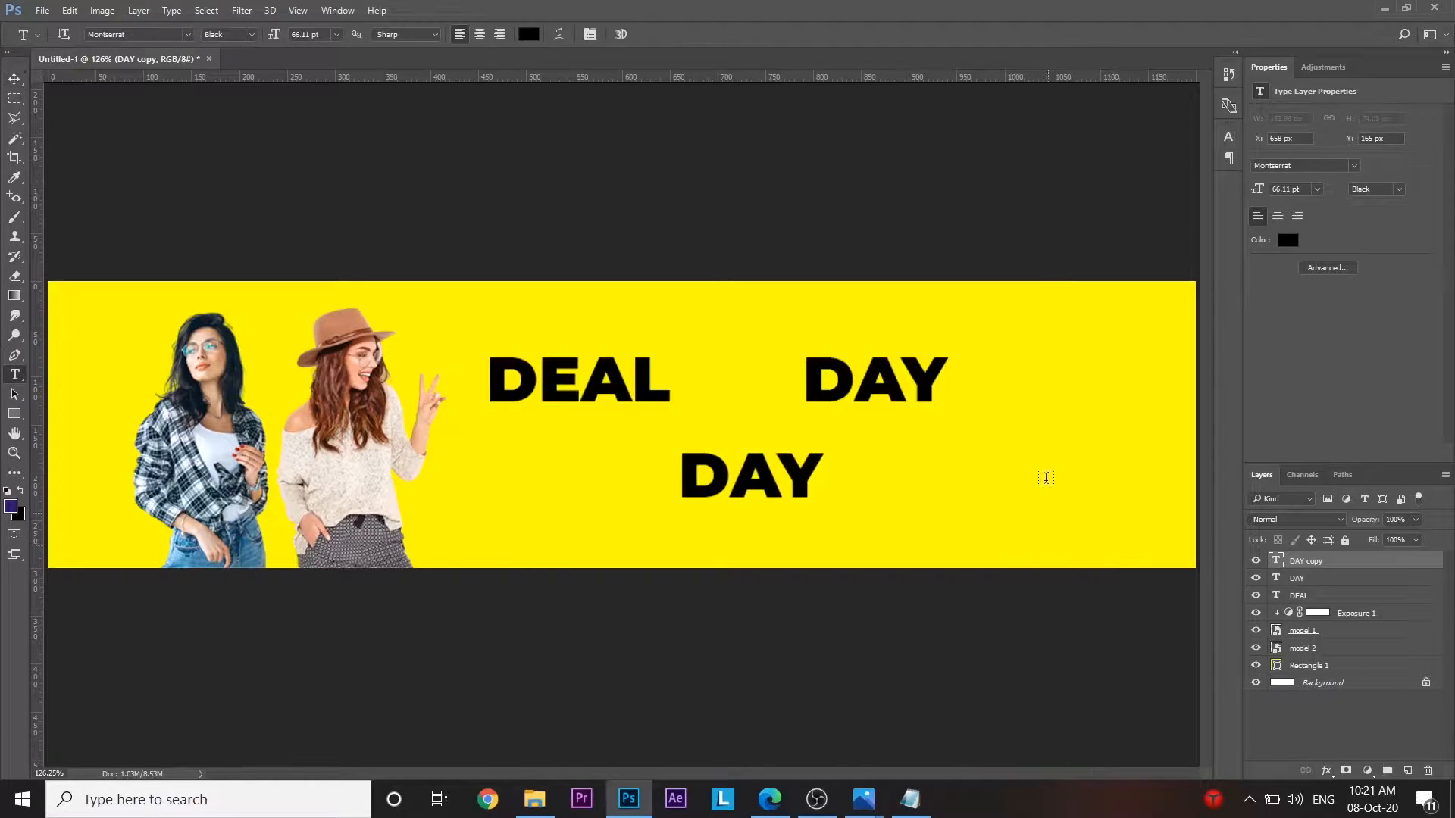
click(980, 487)
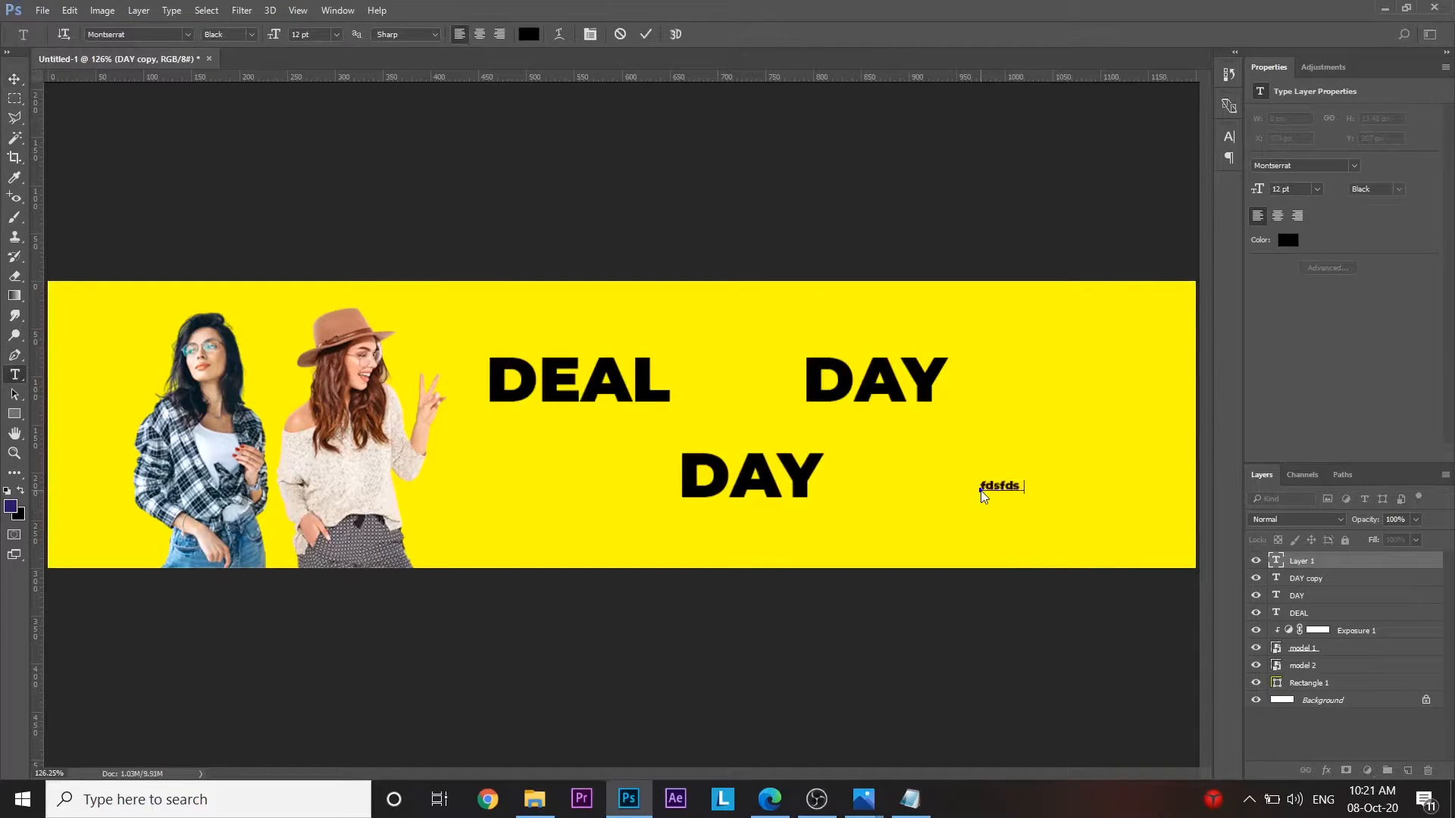
key(ctrl+Return)
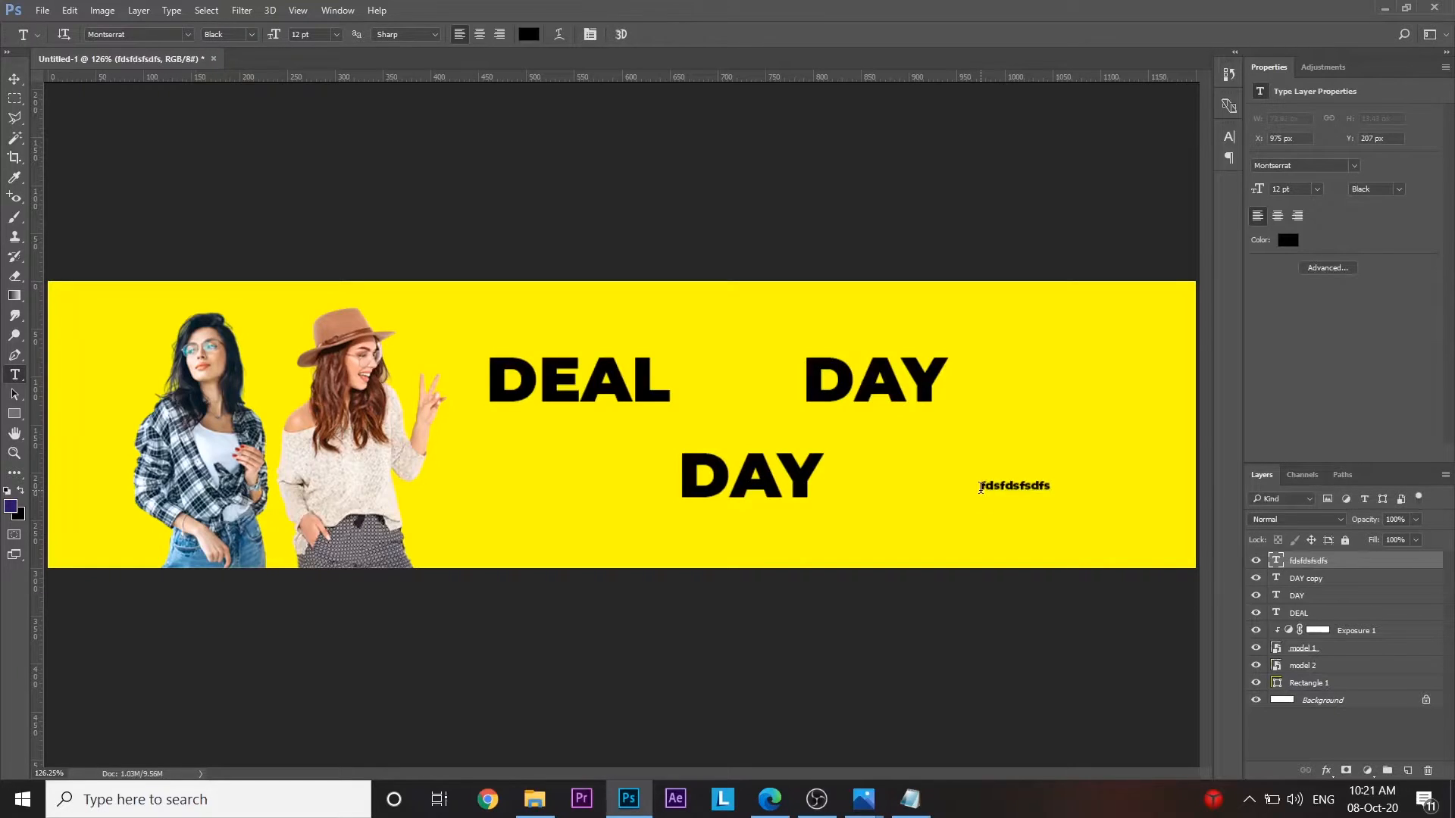
key(Delete)
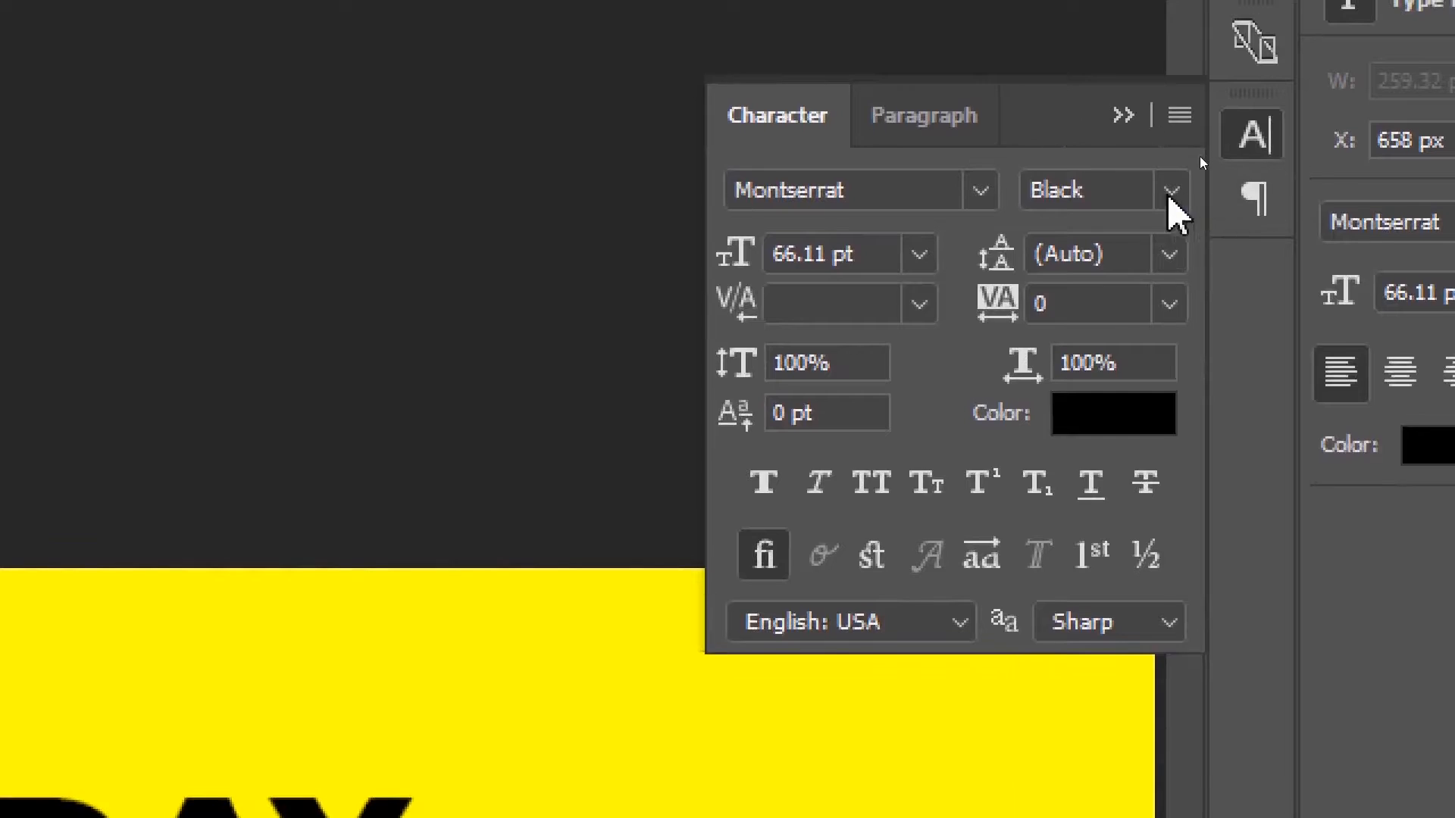
- Turn the lower DAY copy into a smaller OF THE in Montserrat Regular at about 22 pt
click(1169, 152)
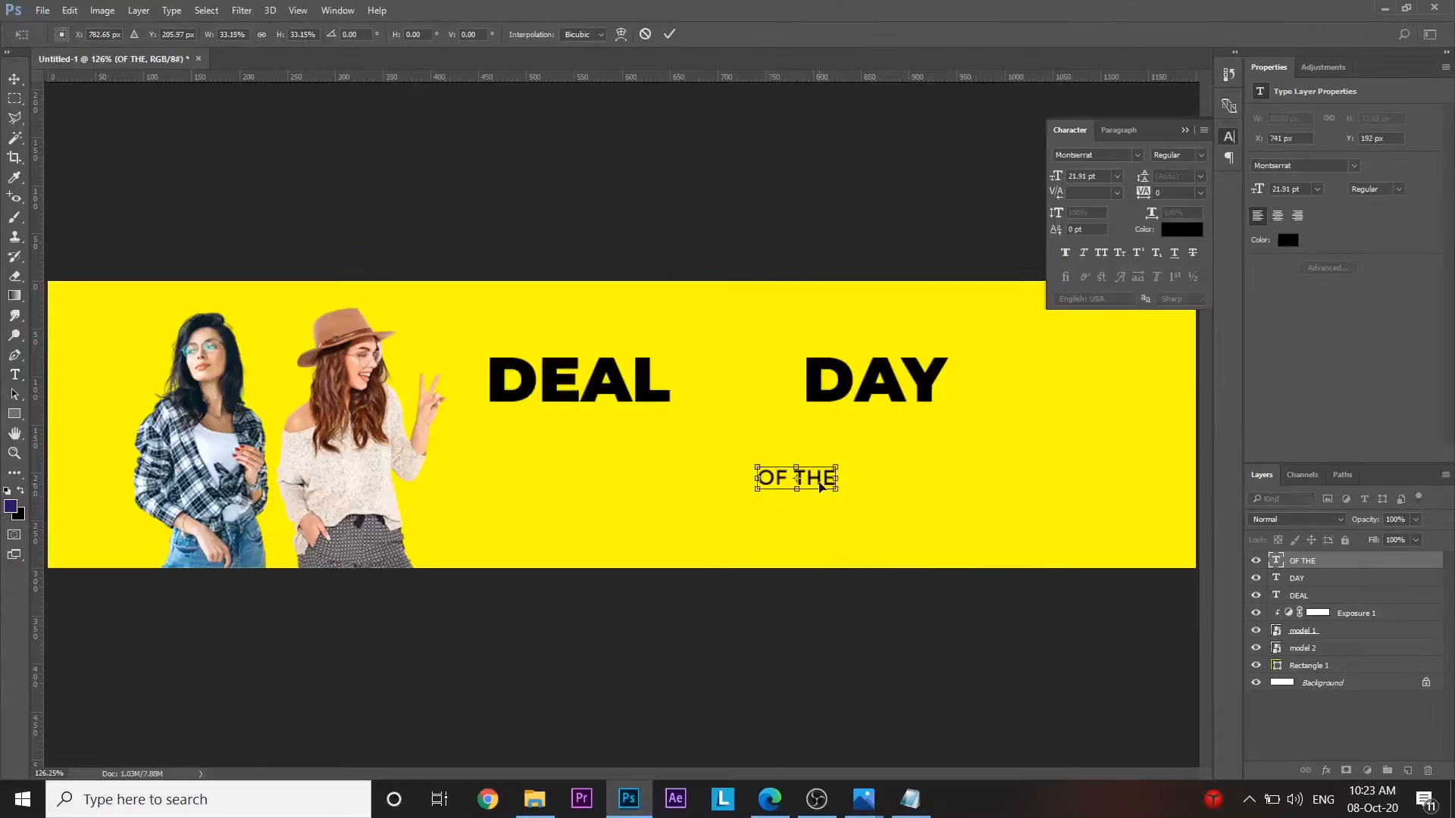
click(1305, 565)
- Duplicate the large 25 text layer and change the copy's wording to %
click(1308, 597)
key(ctrl+j)
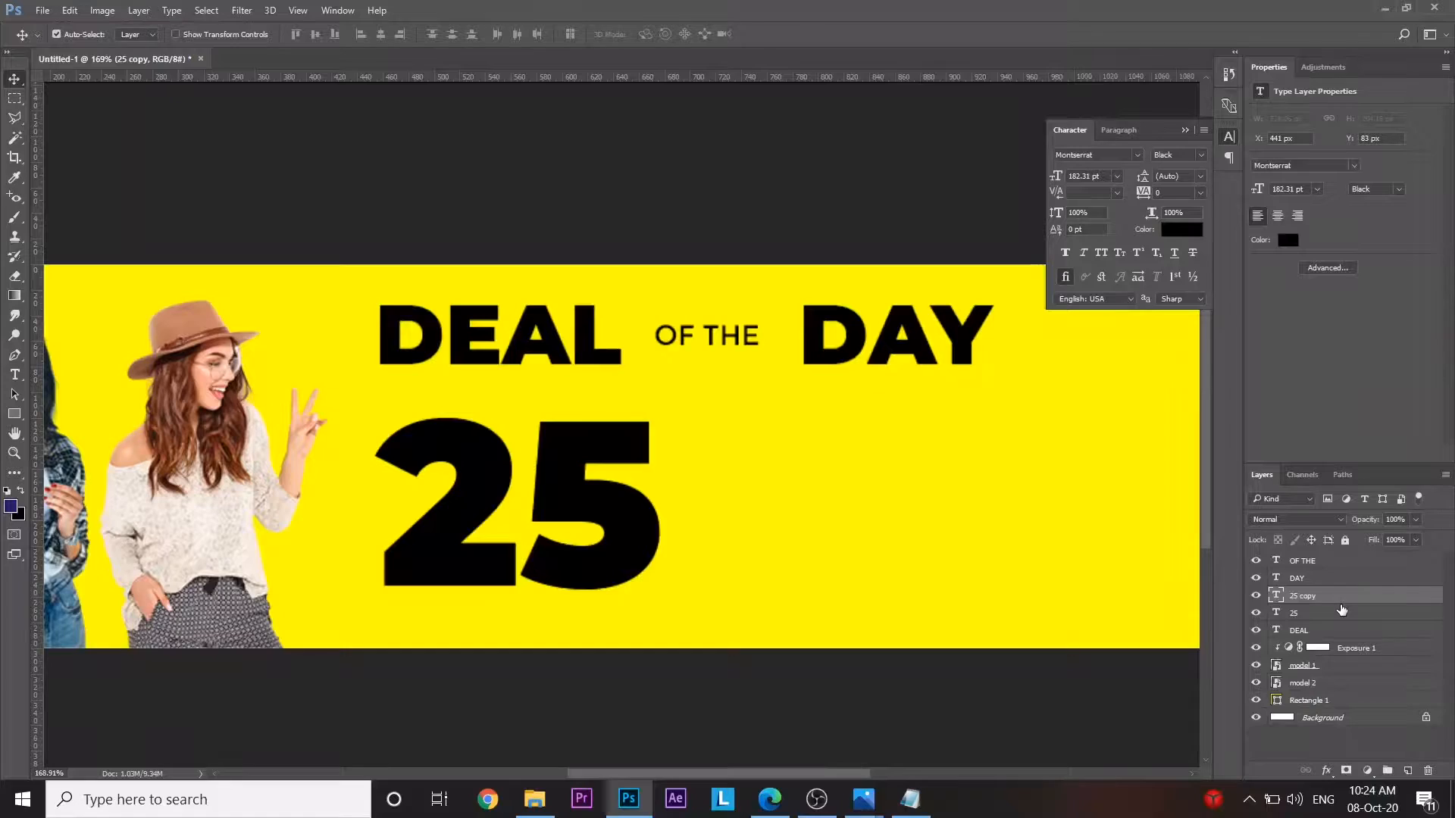
text(%)
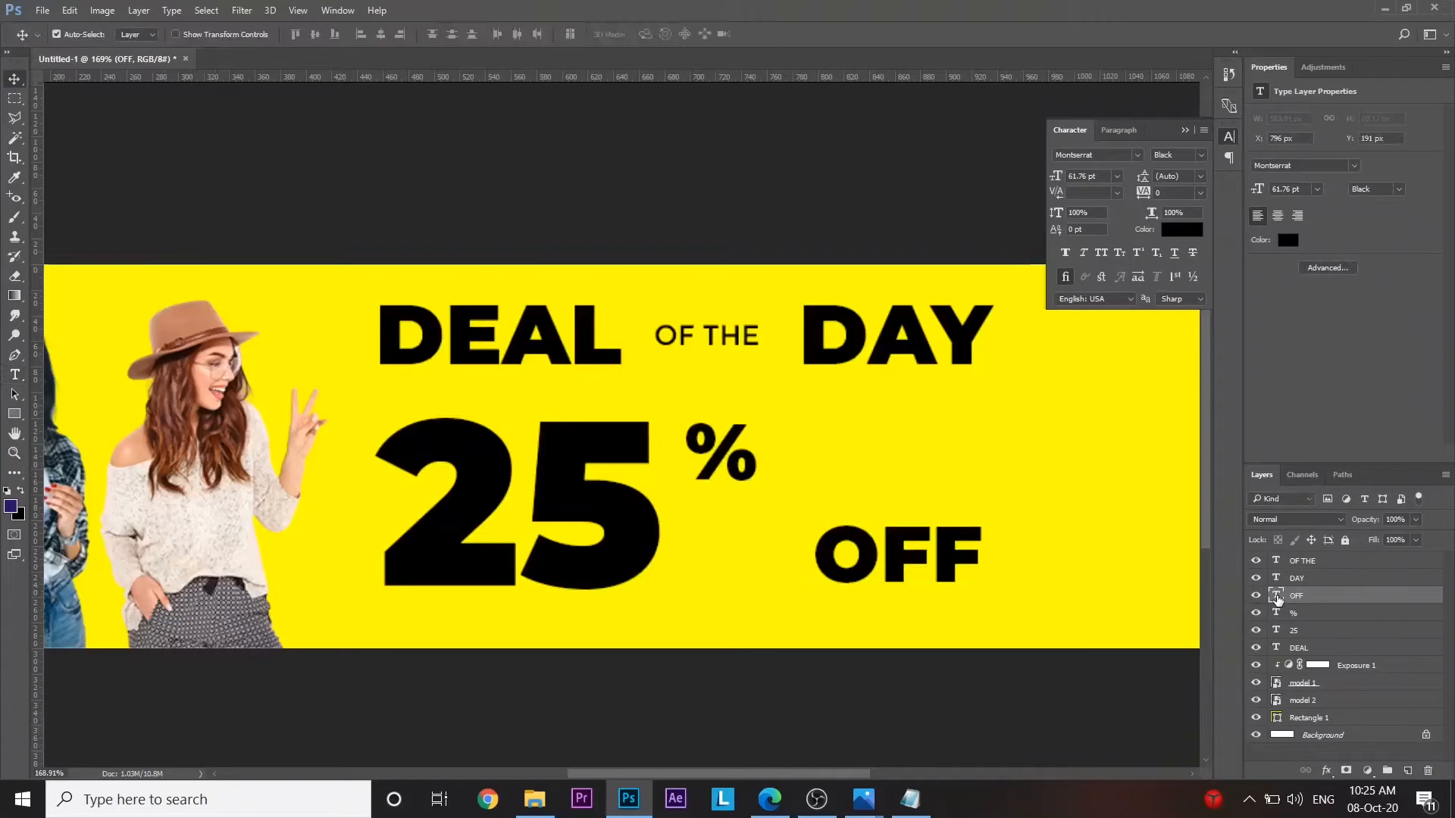
- Try placing horizontal and vertical guides from the rulers around the headline, and clear them from view
click(756, 551)
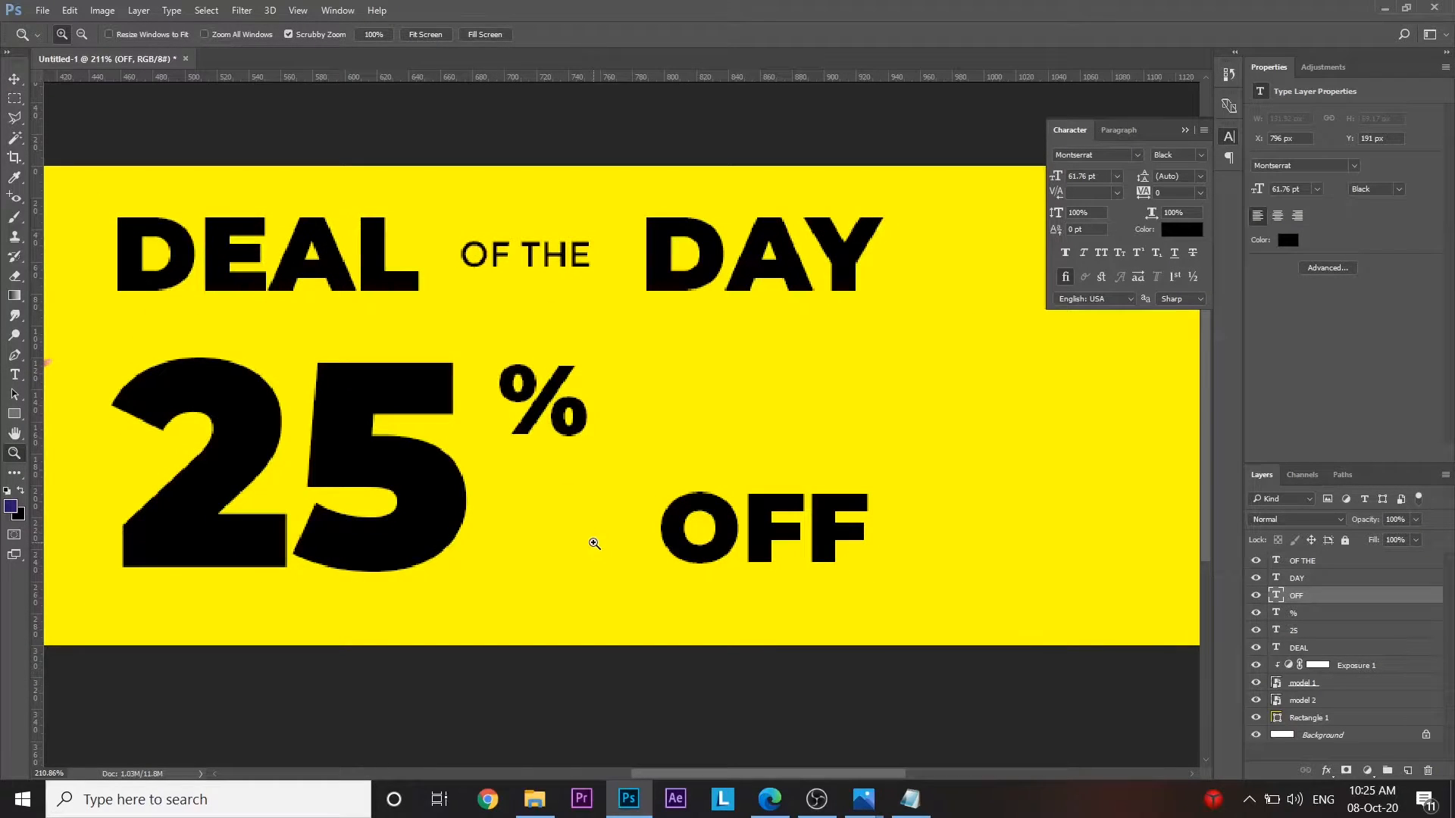
click(15, 78)
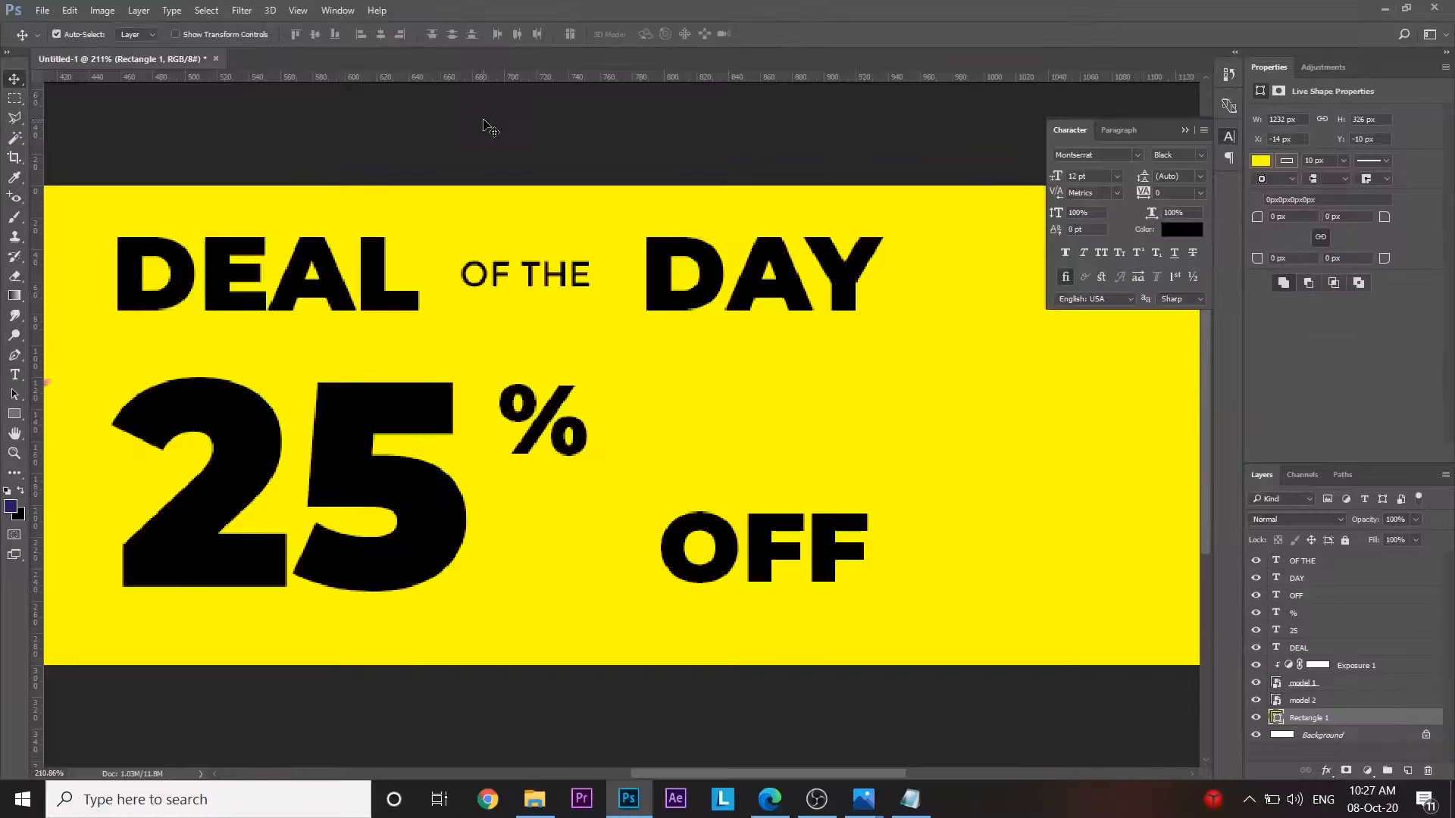
key(ctrl+r)
drag(933, 230, 974, 638)
drag(113, 306, 327, 341)
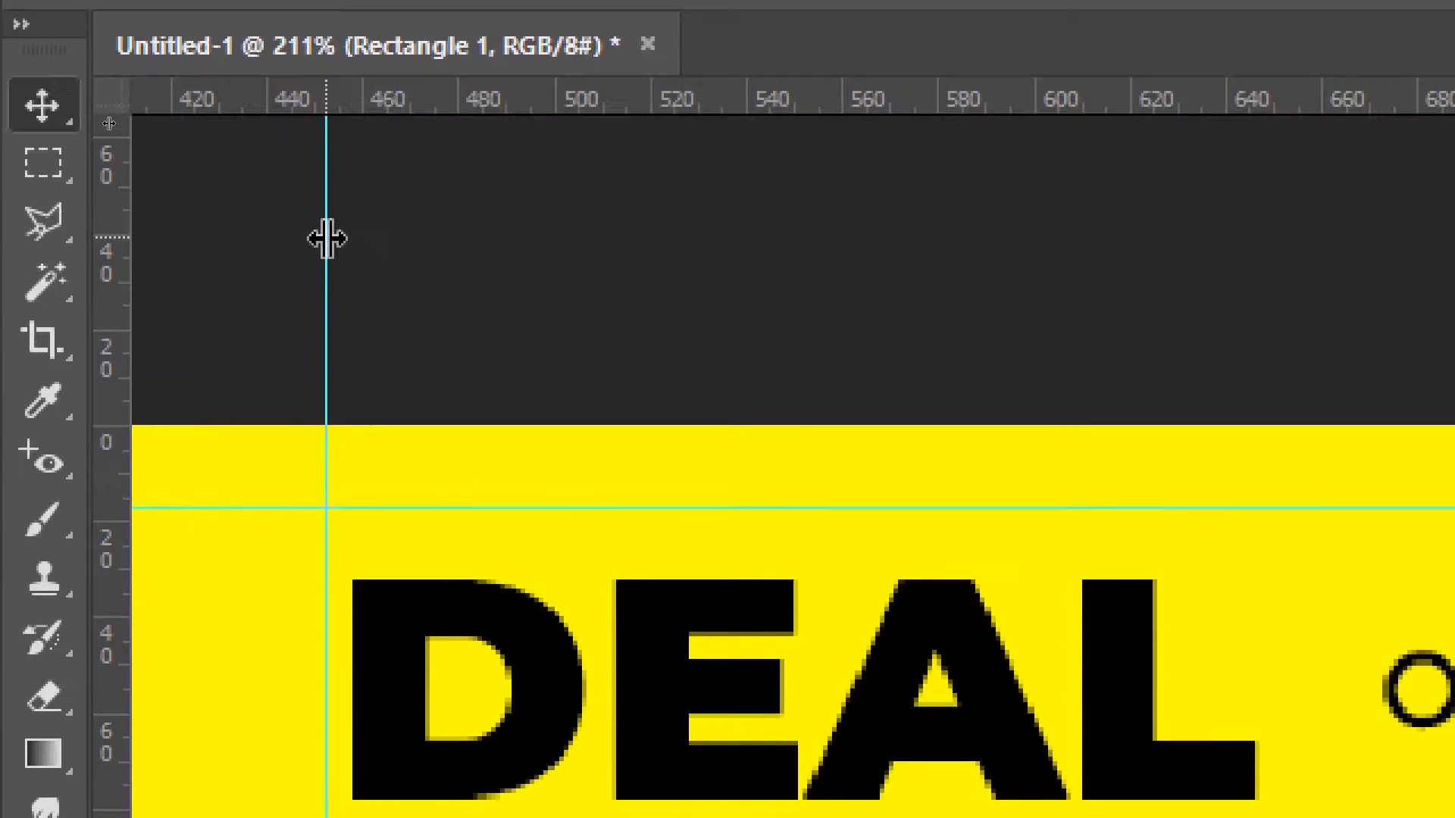
drag(328, 100, 113, 106)
drag(747, 371, 428, 81)
key(z)
drag(666, 462, 618, 482)
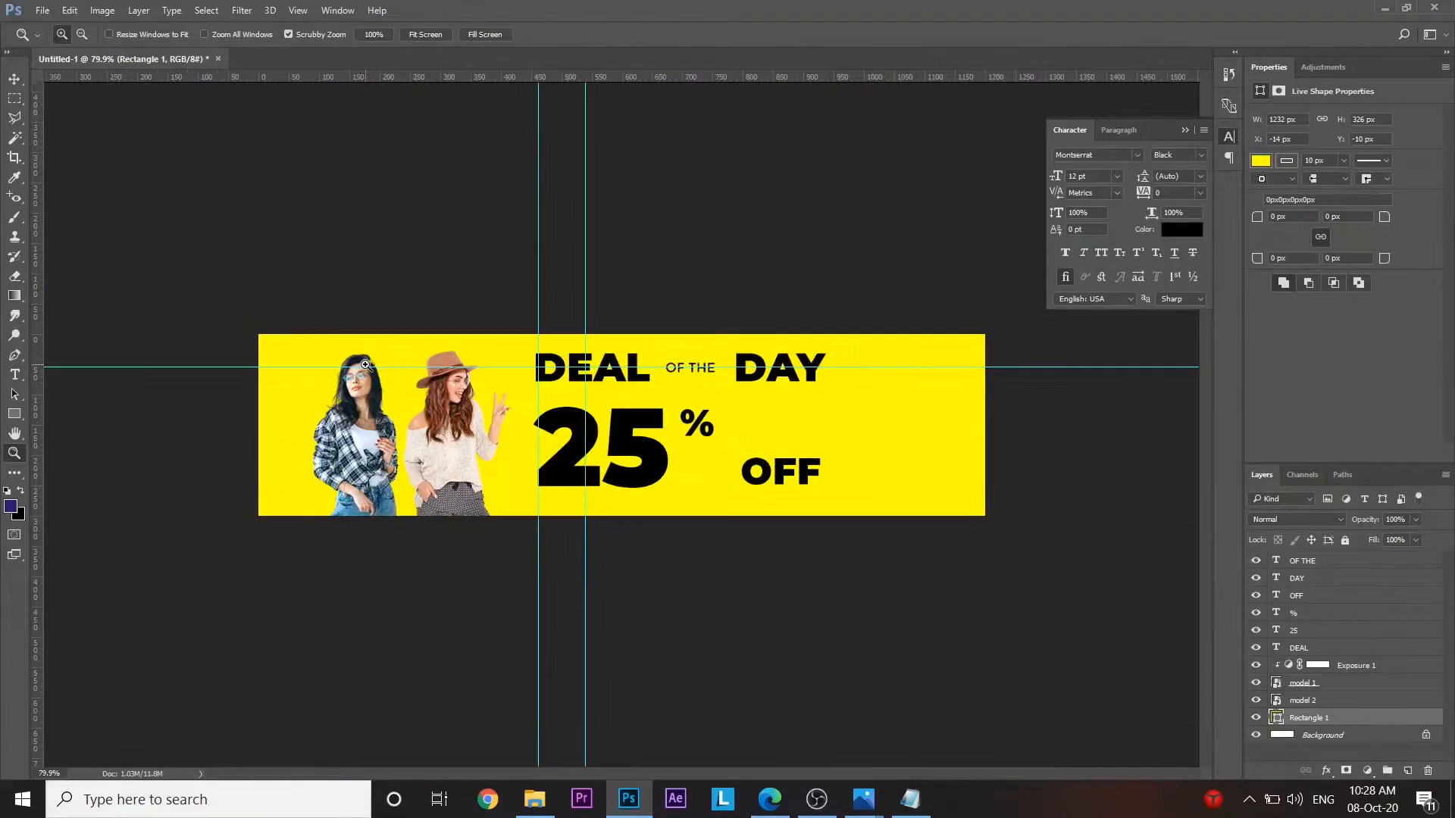
key(ctrl+;)
- Place vertical guides at the right edge of 25 and just before DAY, and fill the background rectangle with blue
key(ctrl+0)
key(v)
drag(37, 482, 448, 492)
drag(36, 462, 707, 446)
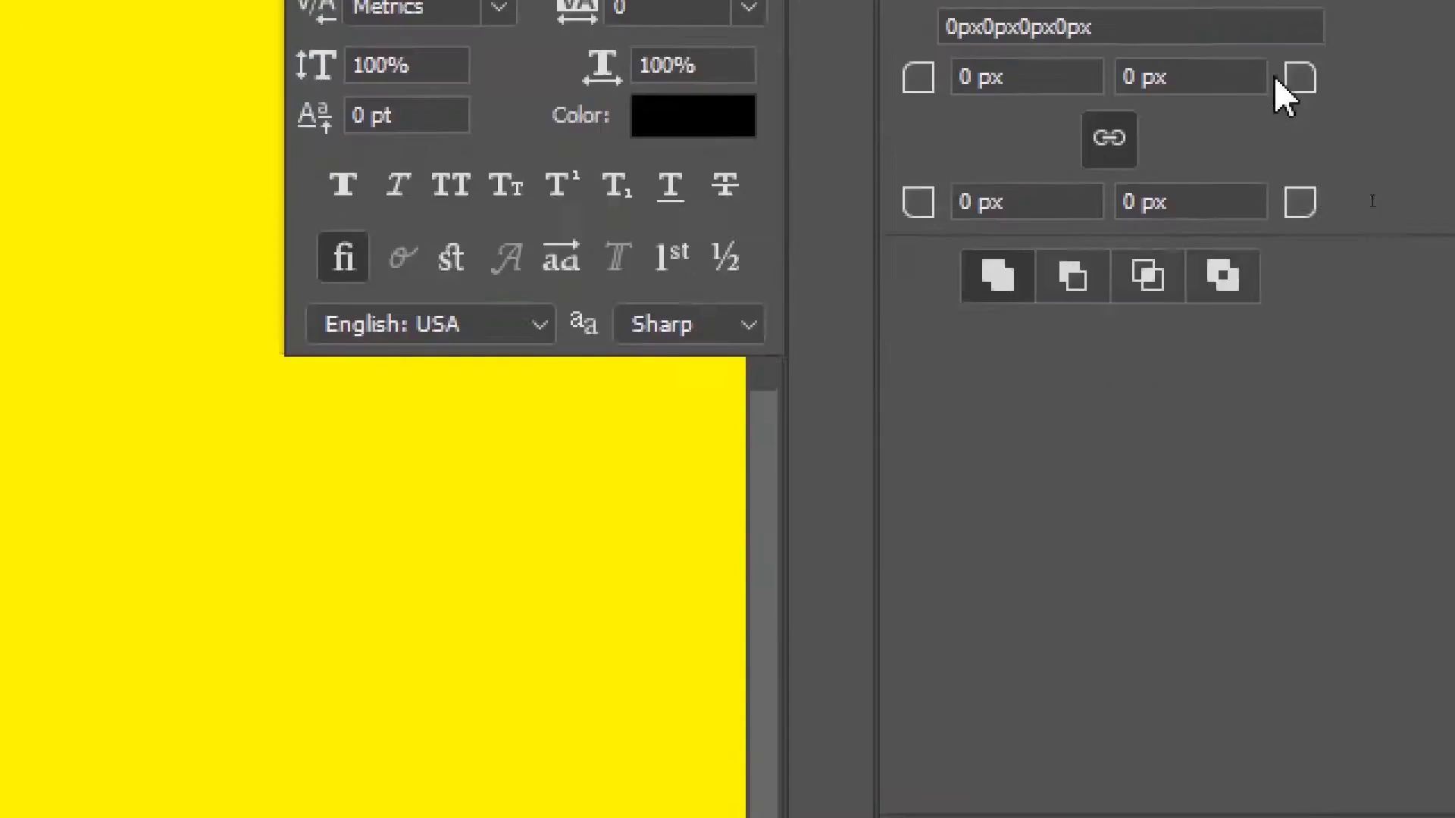
click(1260, 159)
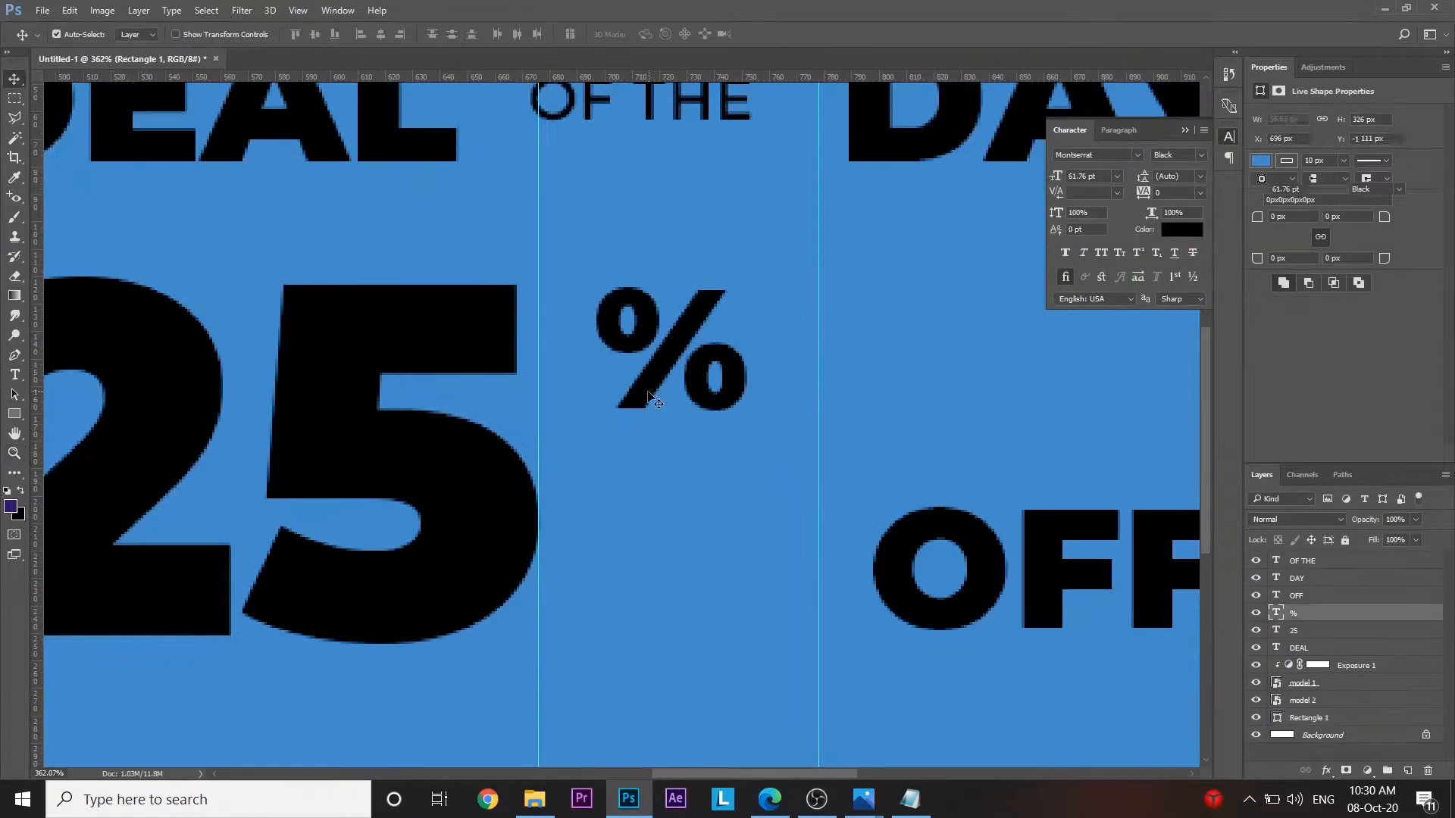
- Enlarge the % sign beside the guide at 25's right edge and add a horizontal guide at the top of 25
drag(654, 430, 709, 438)
drag(531, 77, 515, 286)
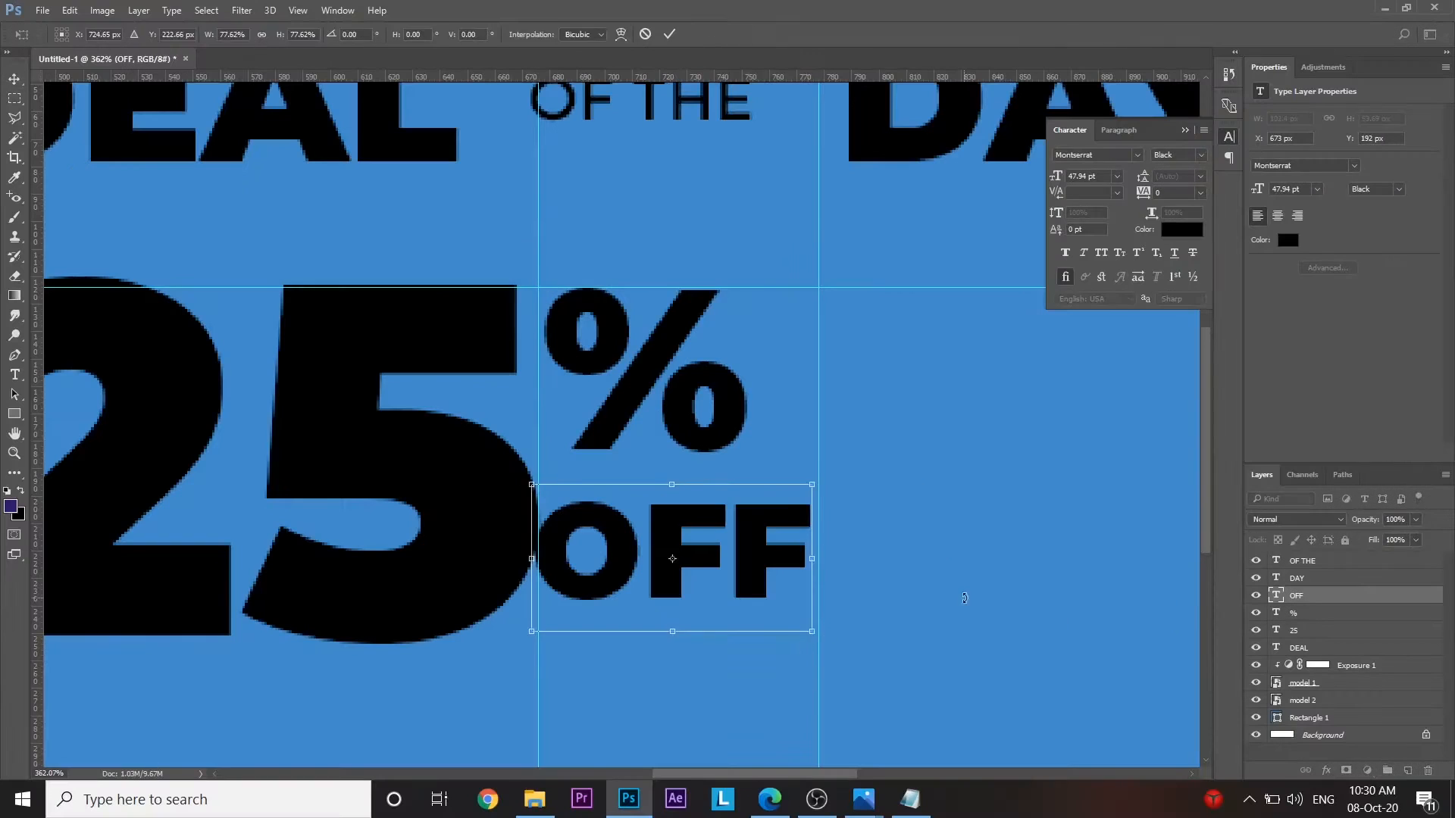
- Scale OFF to about 48 pt between the vertical guides and lower it onto a new horizontal guide at the base of 25
key(Return)
key(shift+Up)
key(shift+Down)
key(shift+Down)
drag(727, 77, 727, 644)
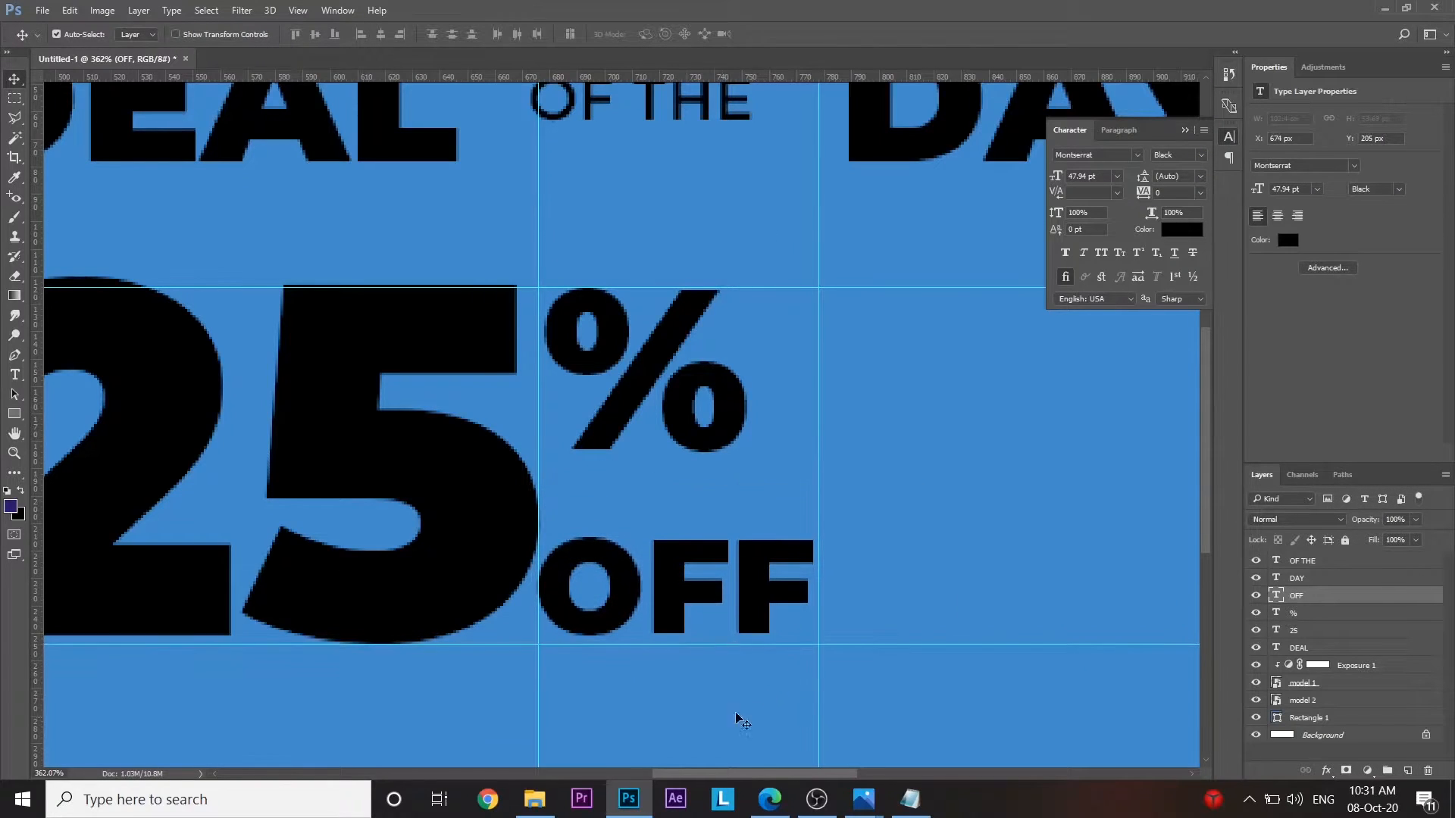
key(Down)
key(Down)
key(Down)
- Enlarge the % sign to about 110 pt so it fills the space between the vertical guides above OFF
click(712, 432)
key(ctrl+t)
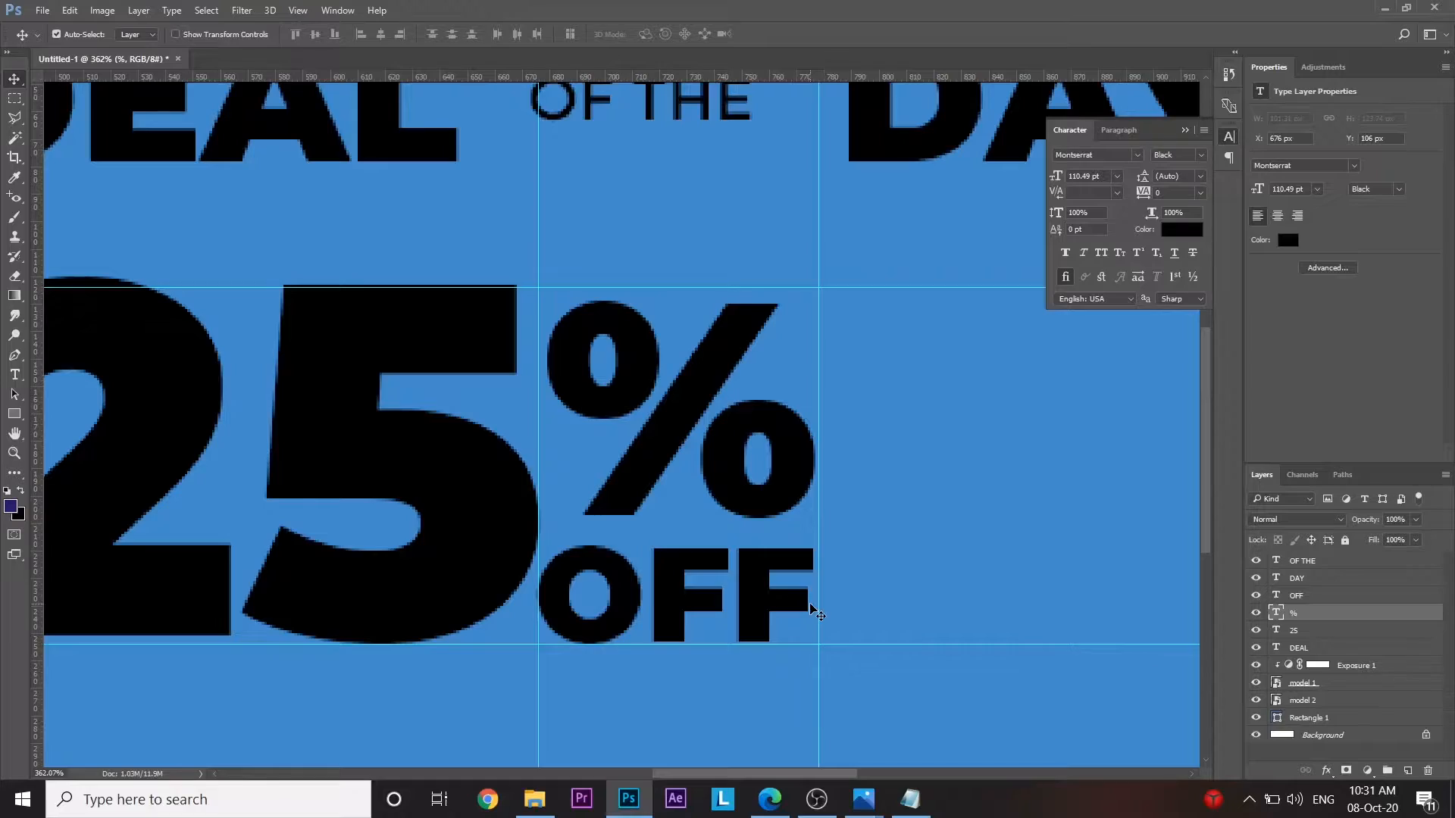
scroll(809, 603, down, 4)
scroll(773, 513, up, 8)
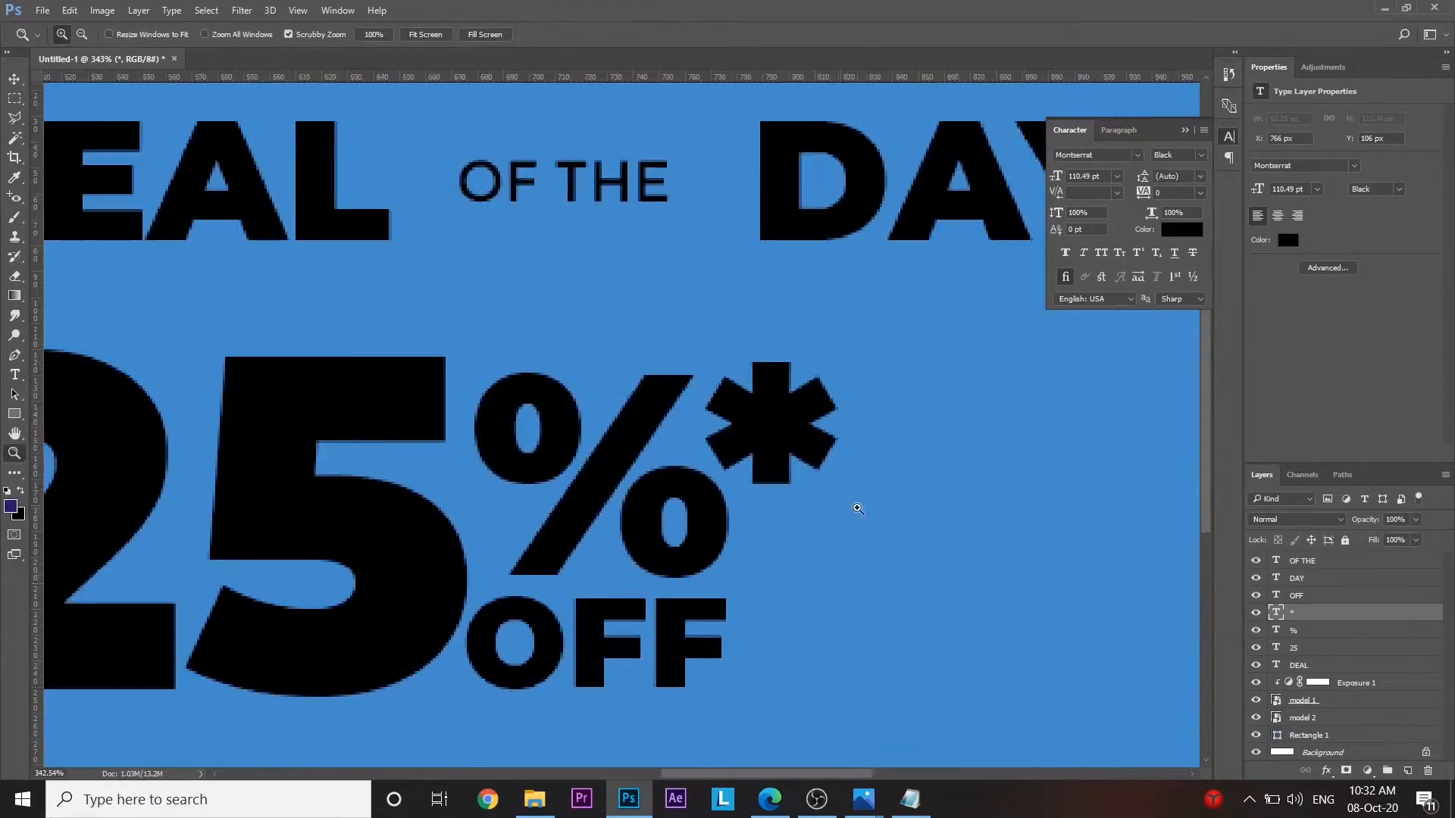
- Select the 25, %, * and OFF text layers together
scroll(585, 510, up, 3)
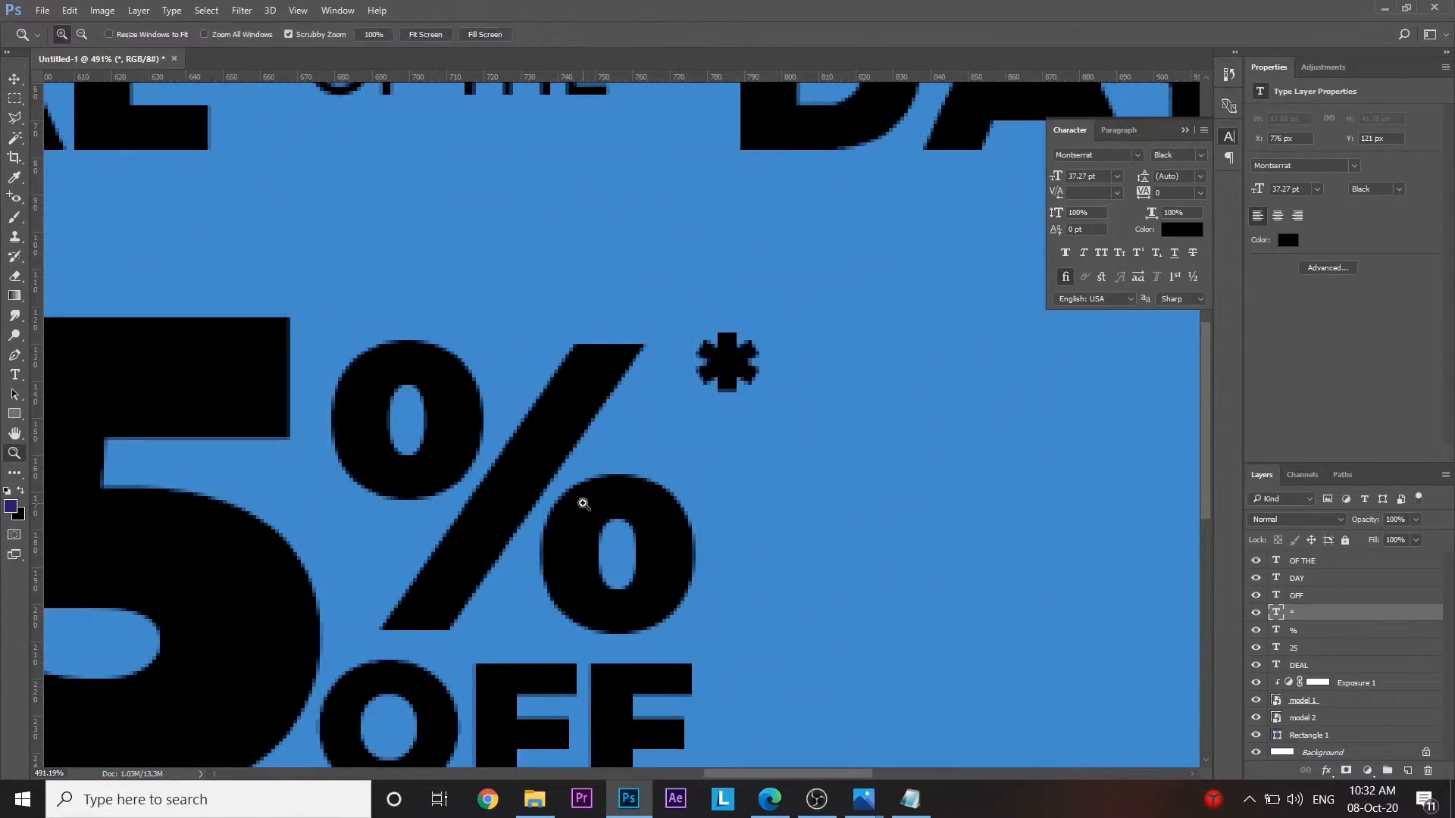
scroll(585, 510, down, 4)
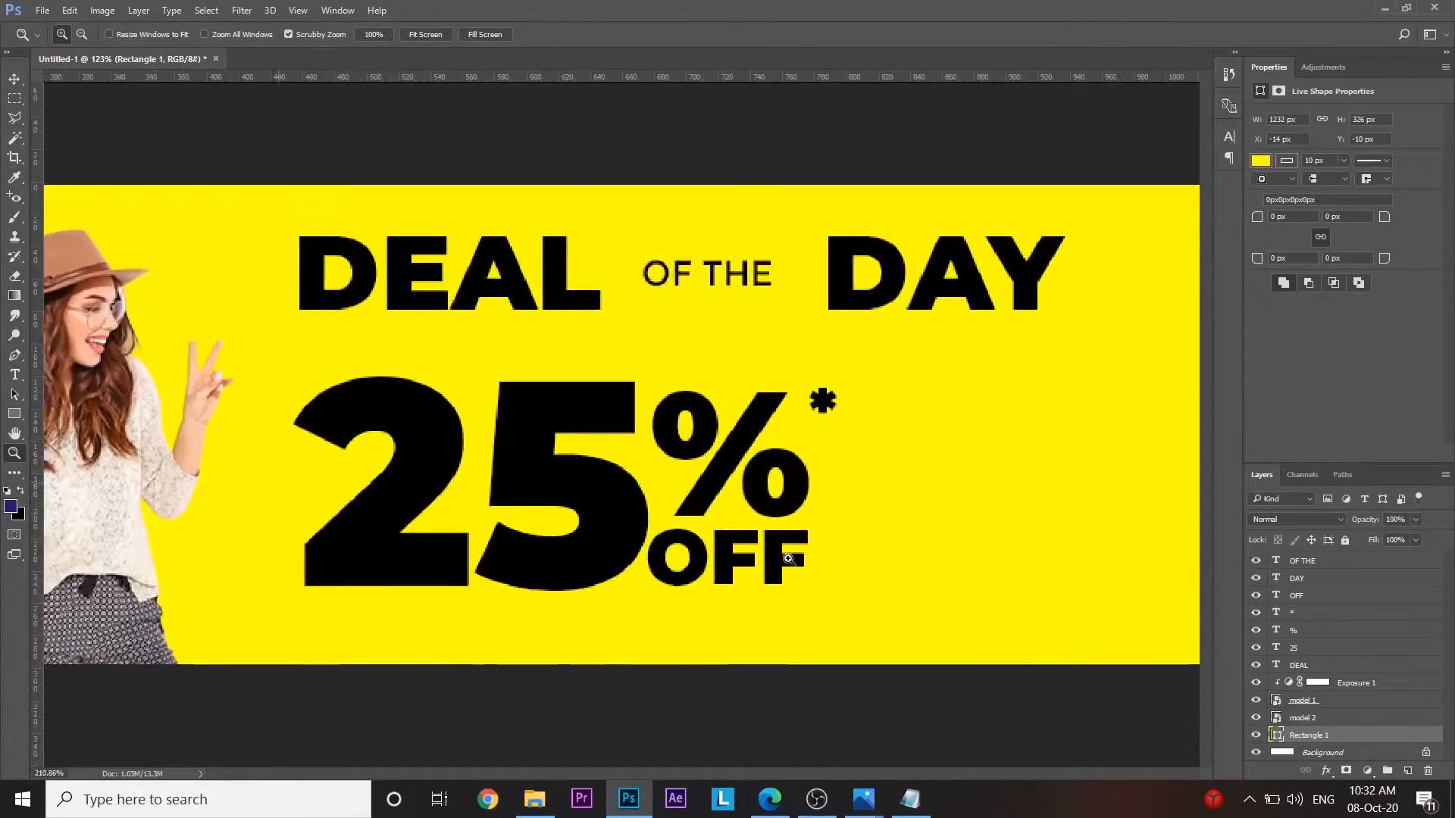
scroll(754, 393, up, 2)
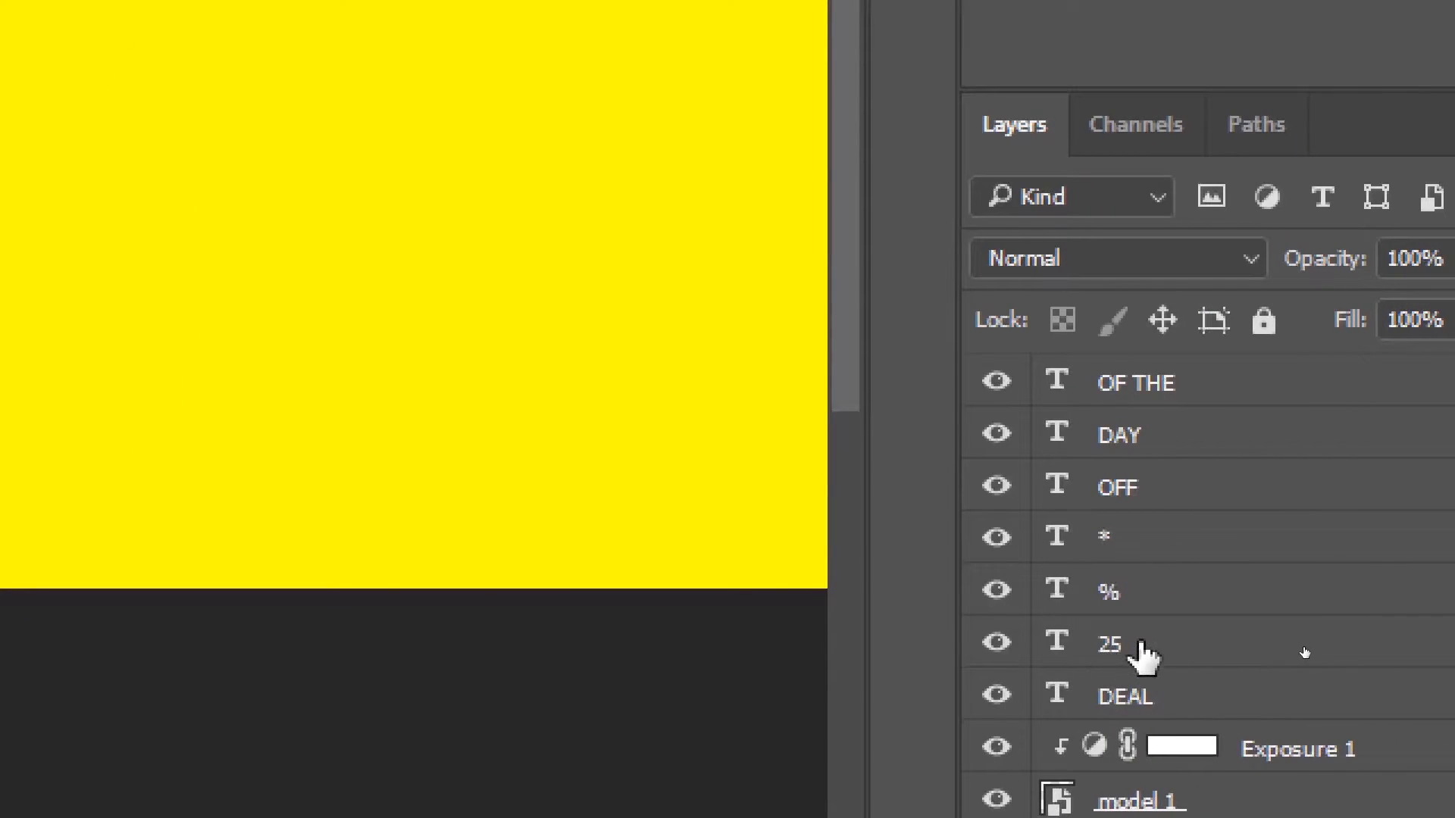
click(1303, 650)
shift+click(1300, 594)
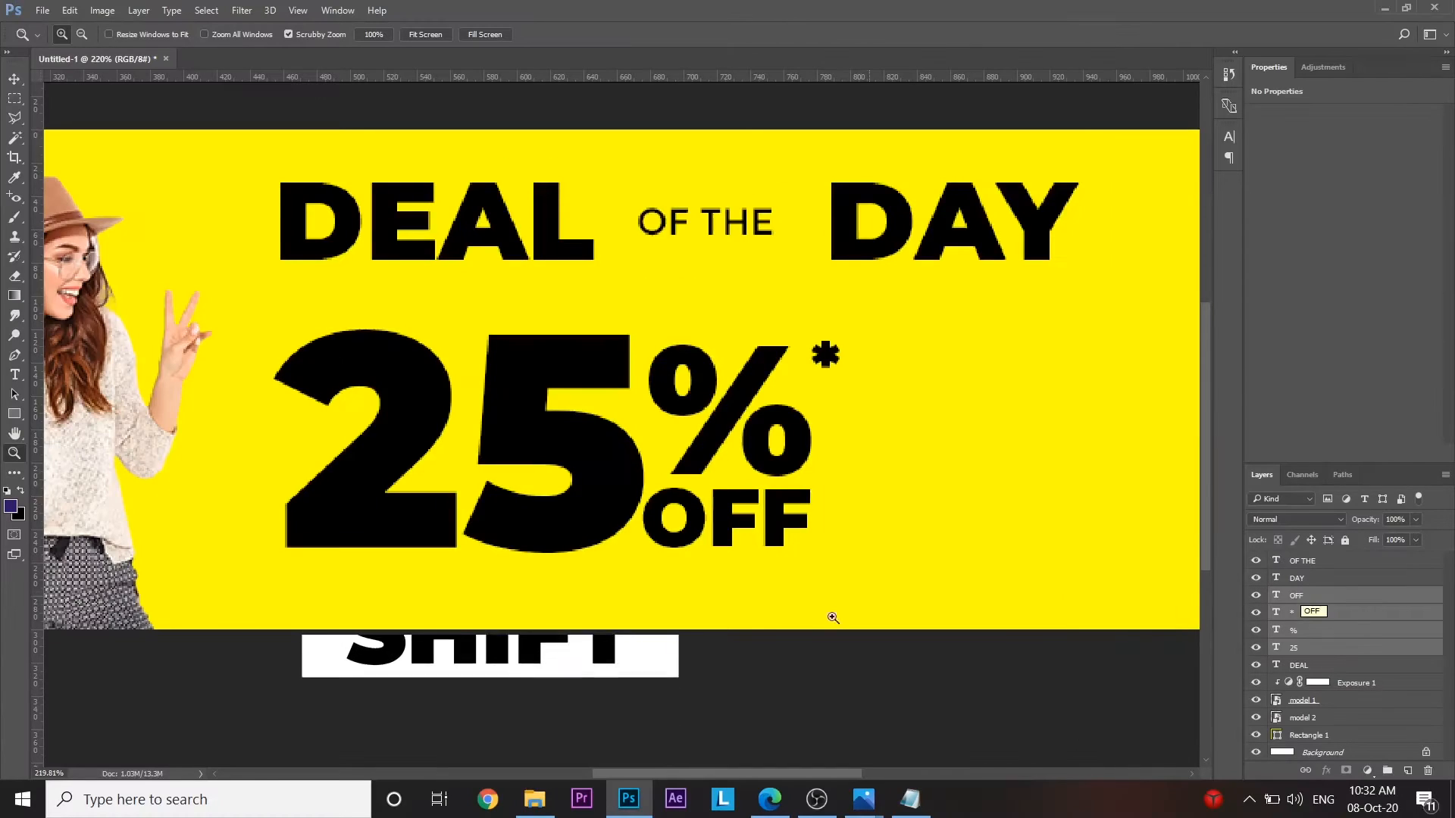
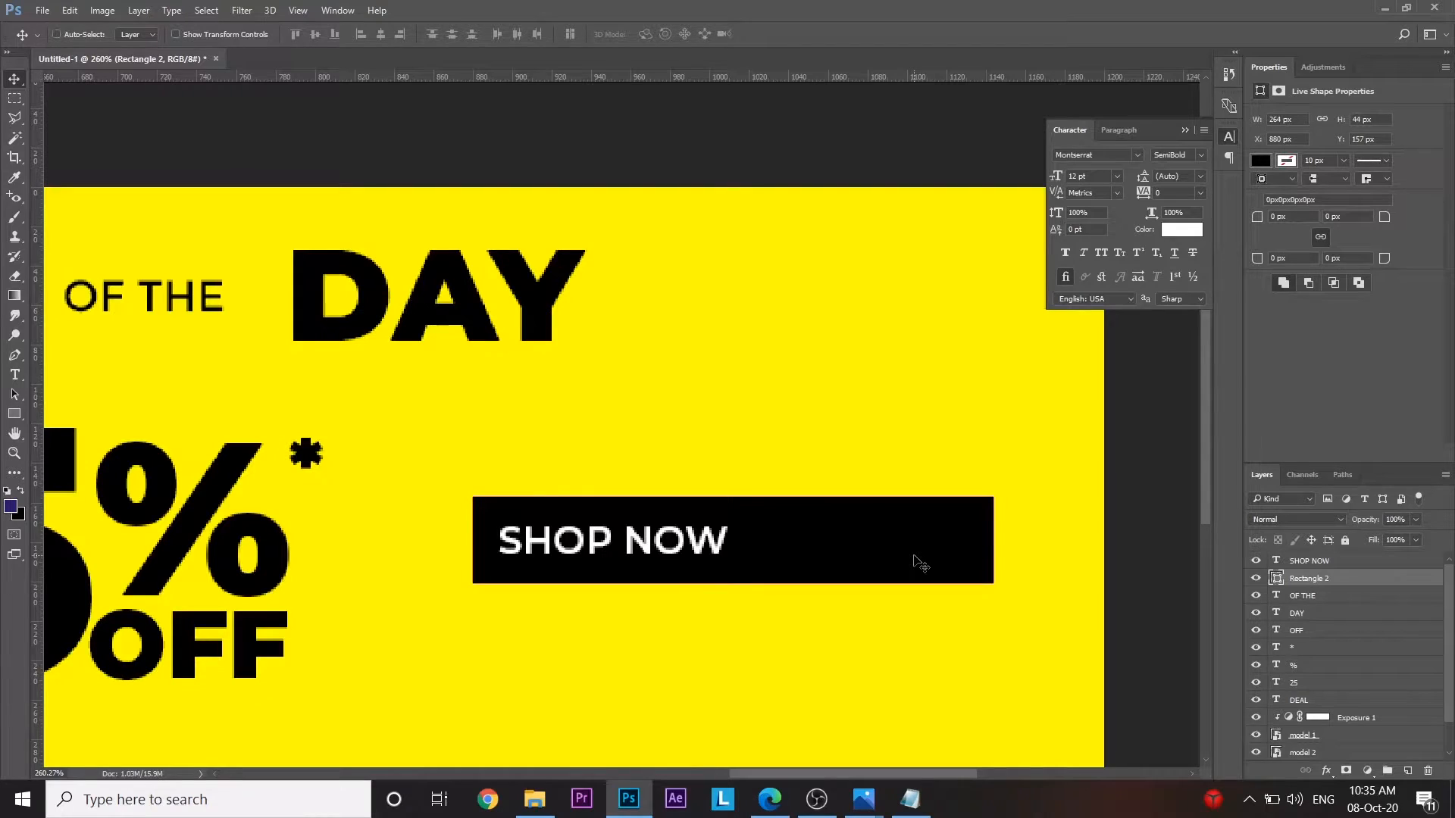
- Narrow the black rectangle behind SHOP NOW from its right edge, leaving only a small margin after the text
key(ctrl+t)
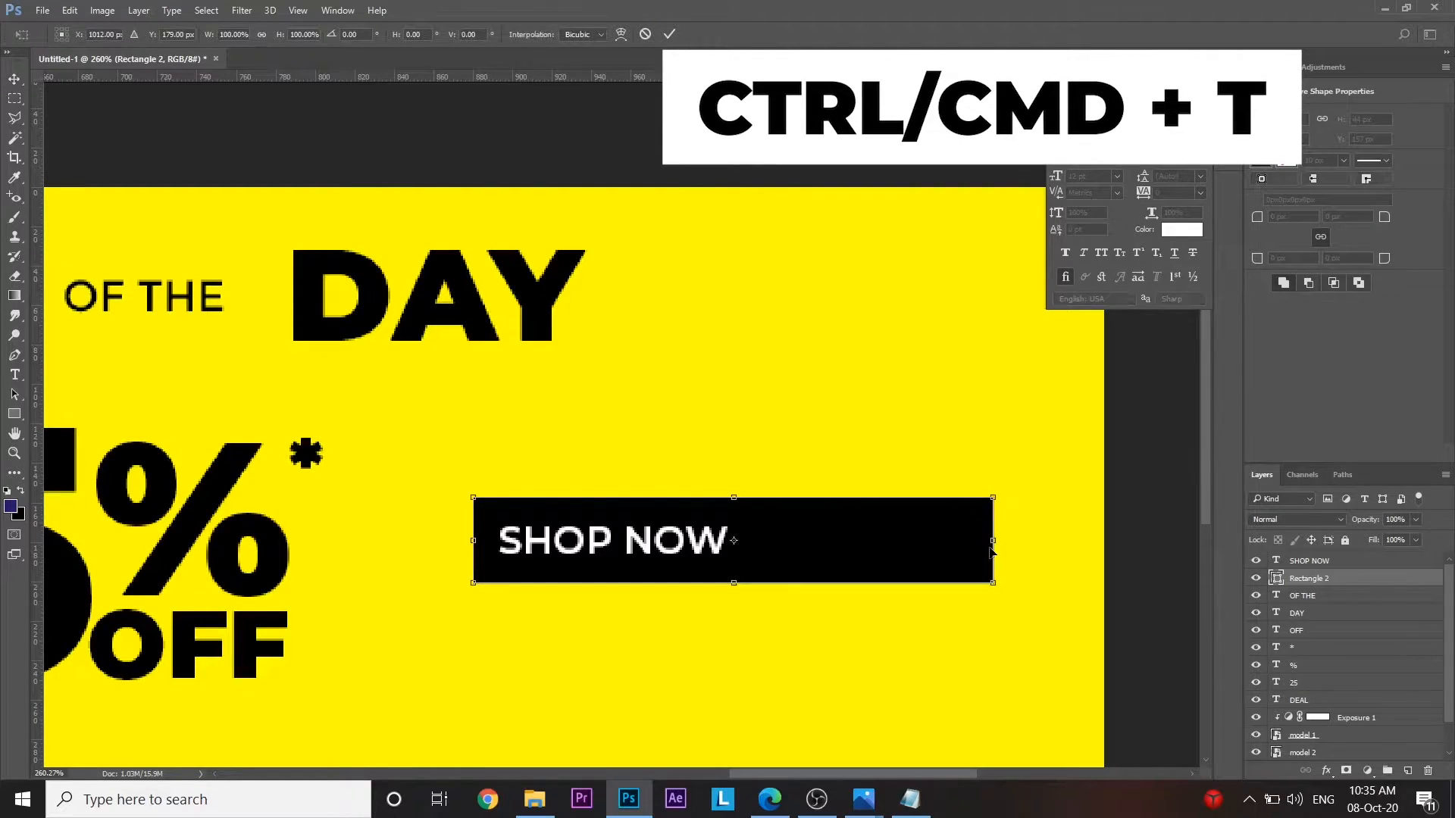
drag(992, 542, 802, 547)
key(Return)
key(z)
click(805, 552)
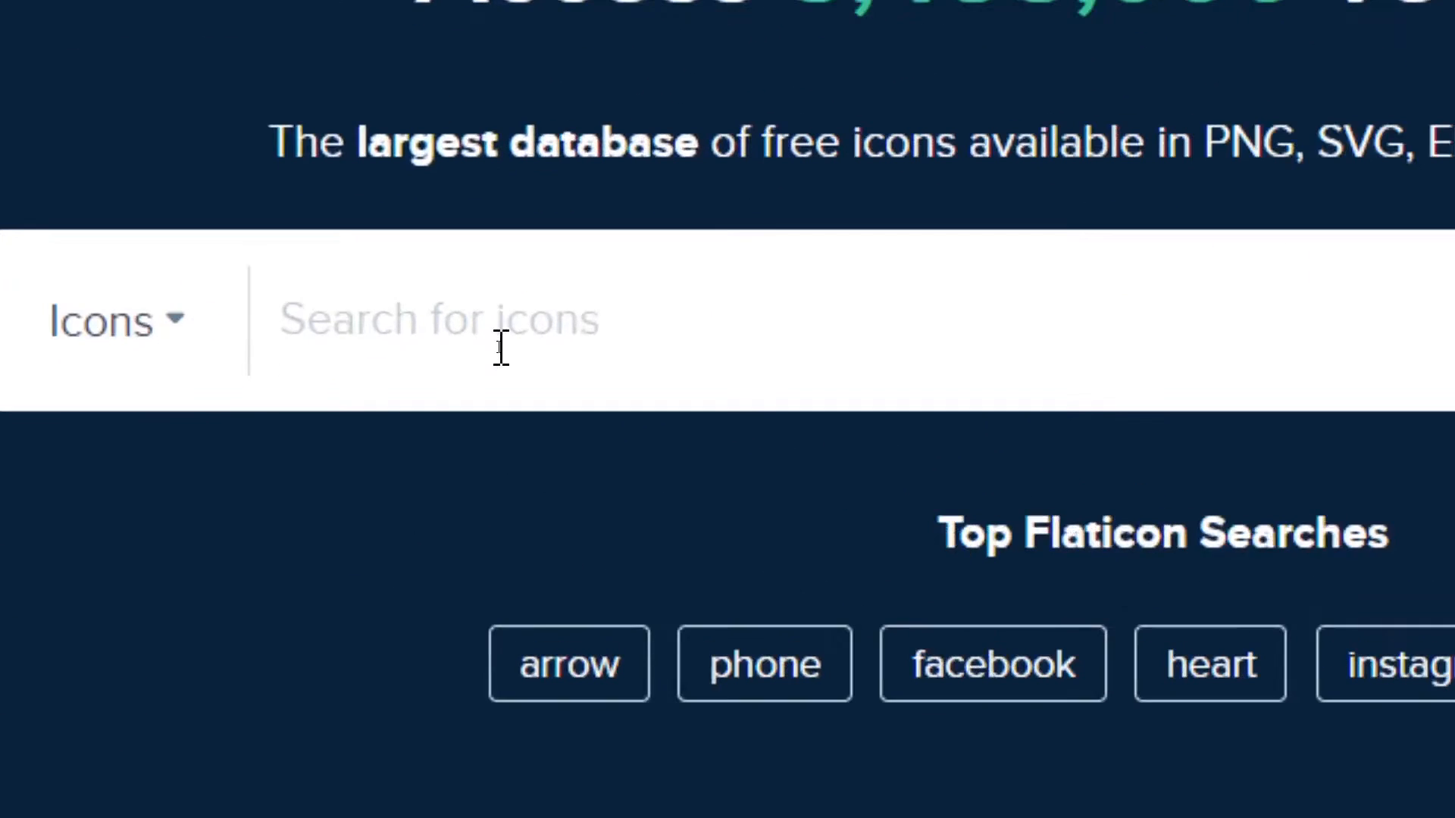
- Search Flaticon's icons for "arrows"
click(493, 354)
text(arrows)
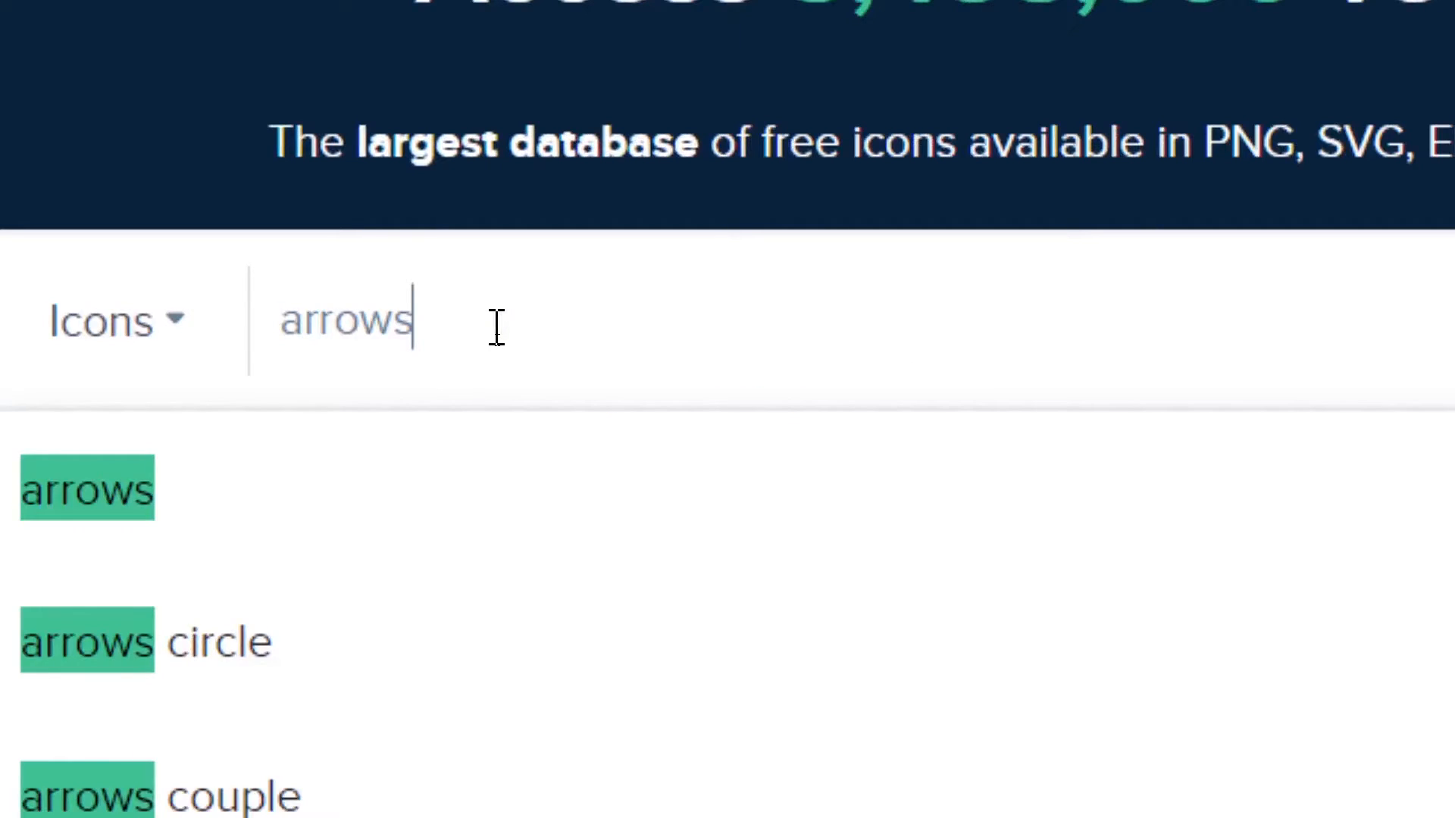
key(Return)
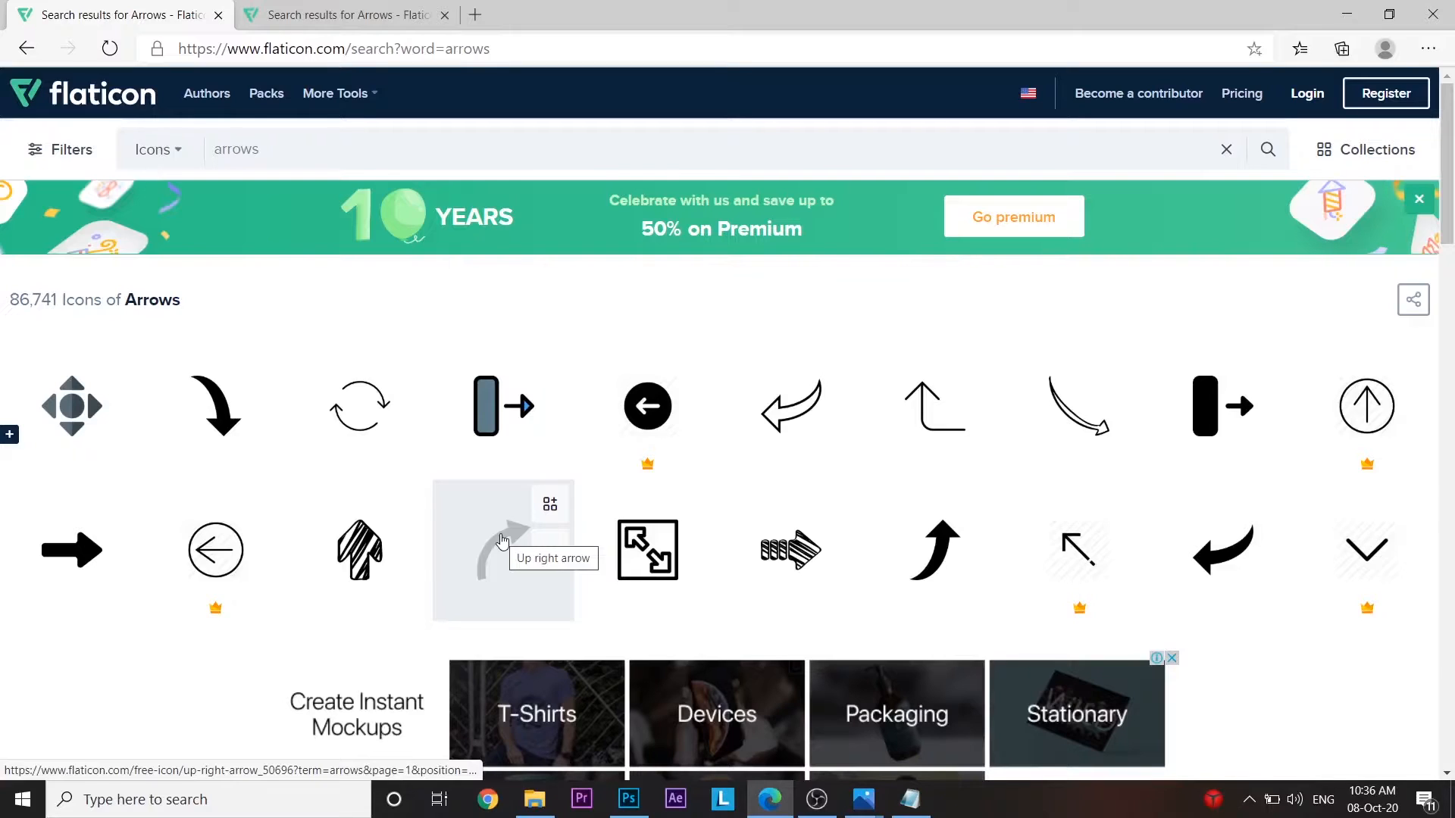
- Find the solid black down-pointing triangle among the arrow icons and open it
scroll(501, 541, down, 7)
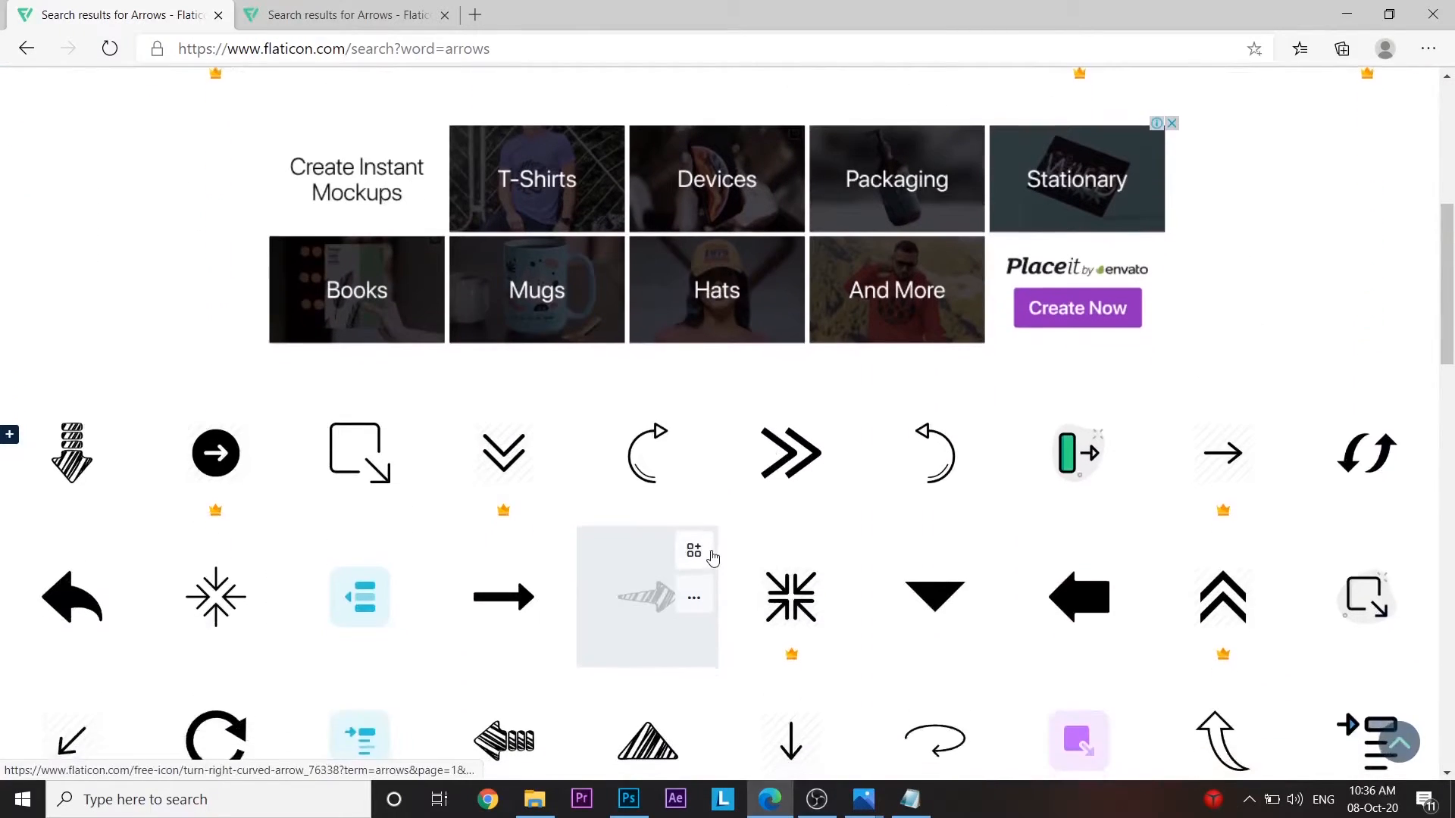
scroll(653, 597, down, 1)
scroll(656, 599, up, 7)
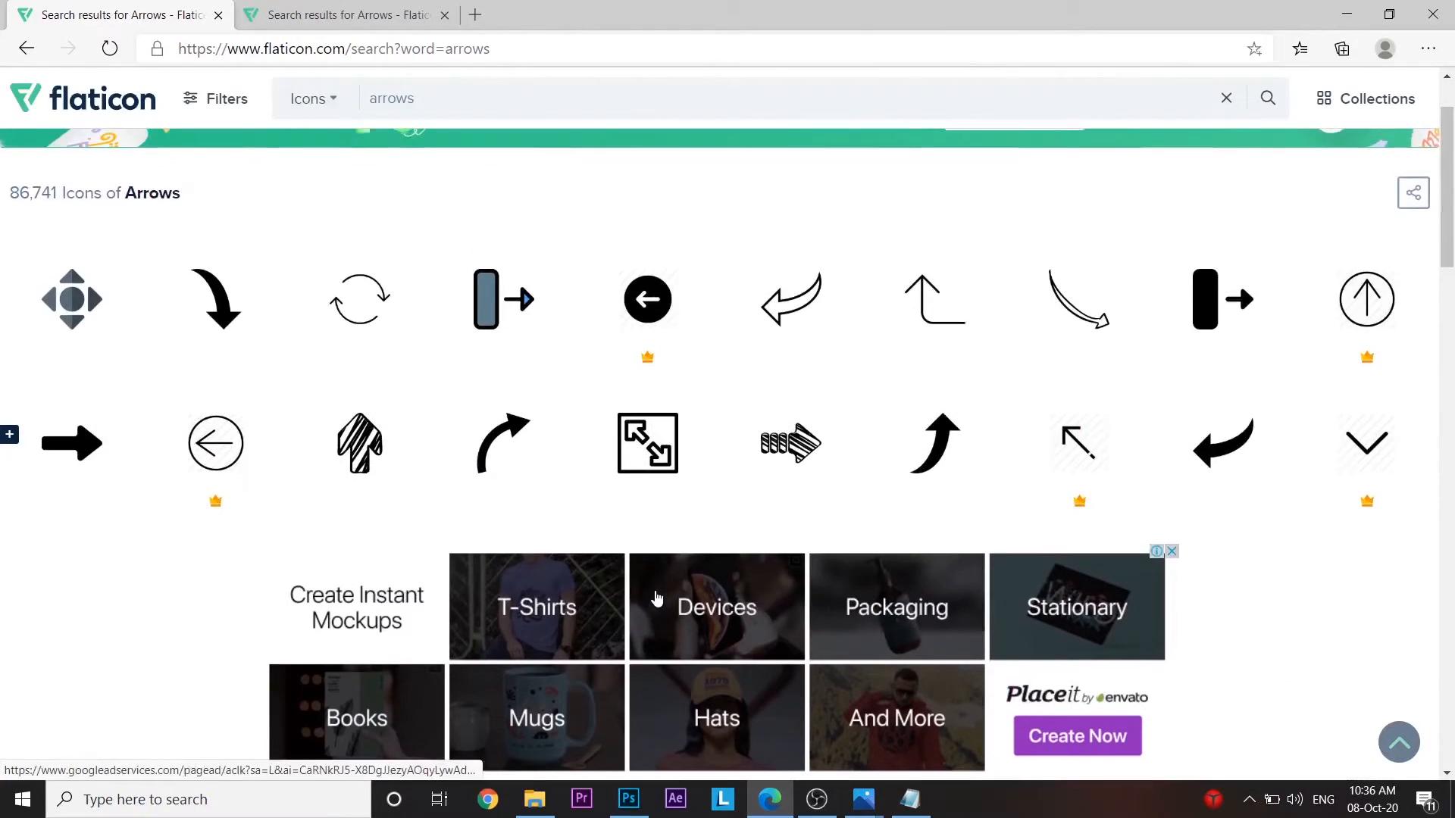
scroll(656, 599, down, 10)
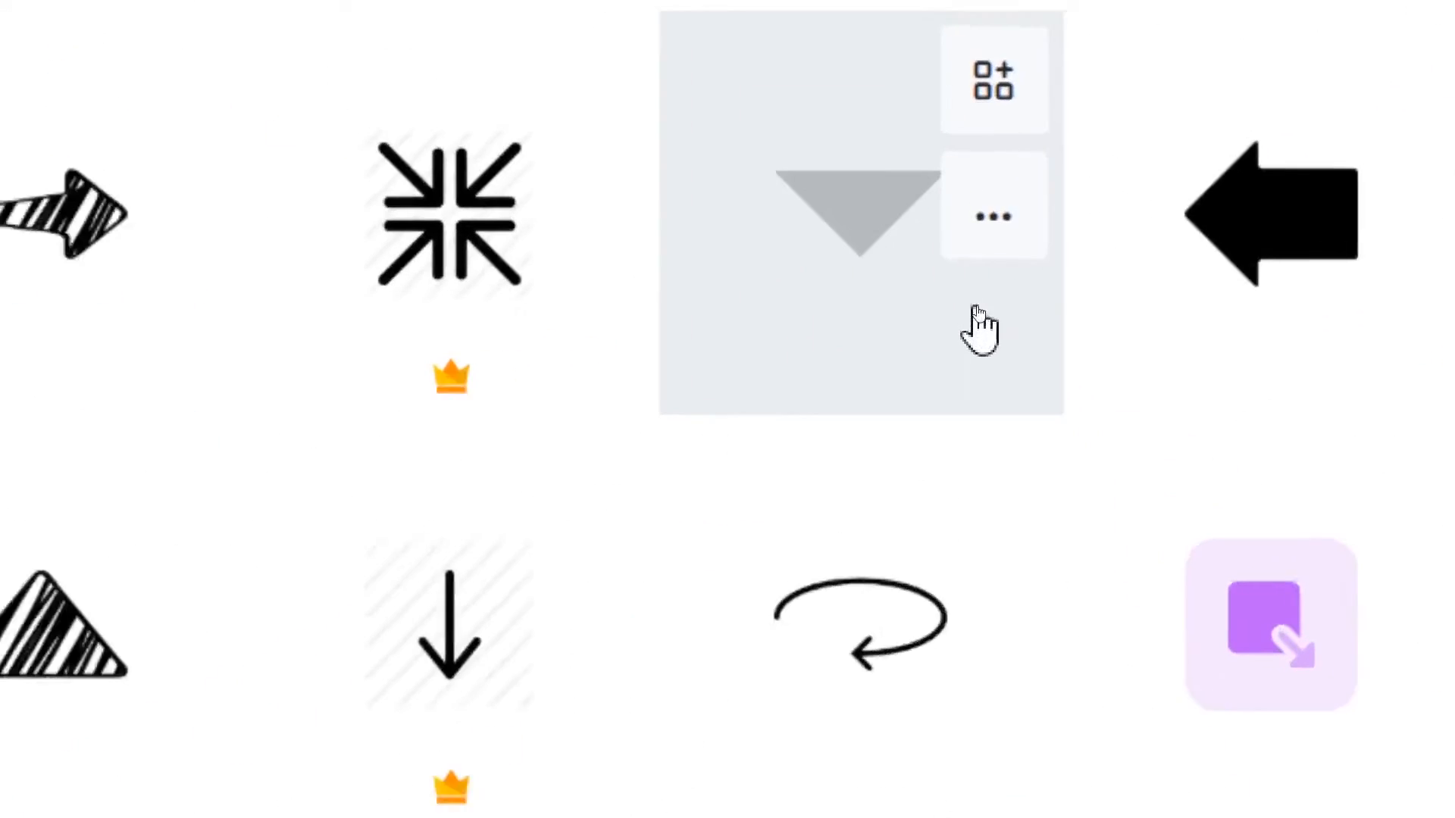
click(837, 232)
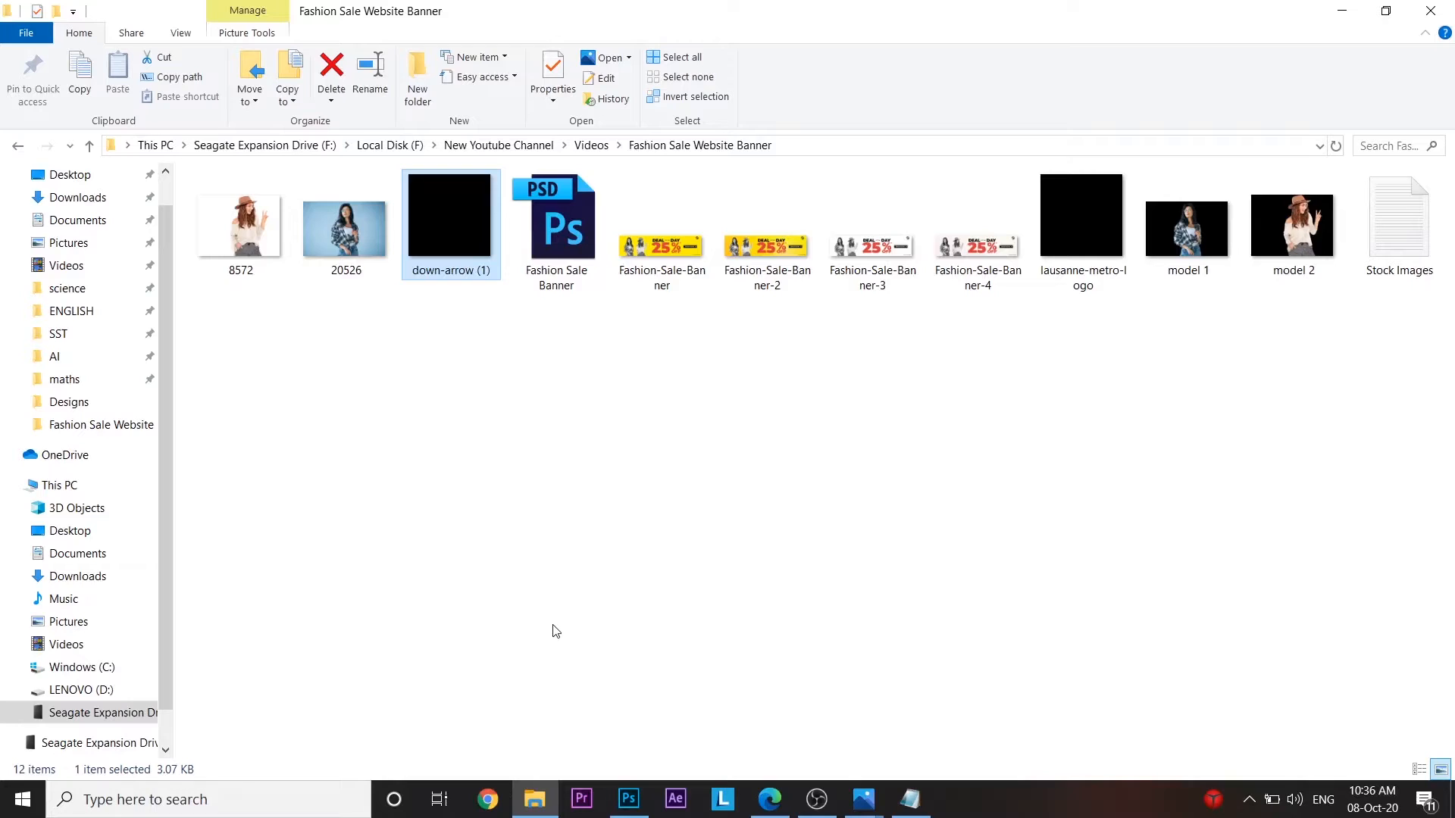
- Place the "down-arrow (1)" image from the Fashion Sale Website Banner folder into the Photoshop banner
drag(476, 226, 730, 546)
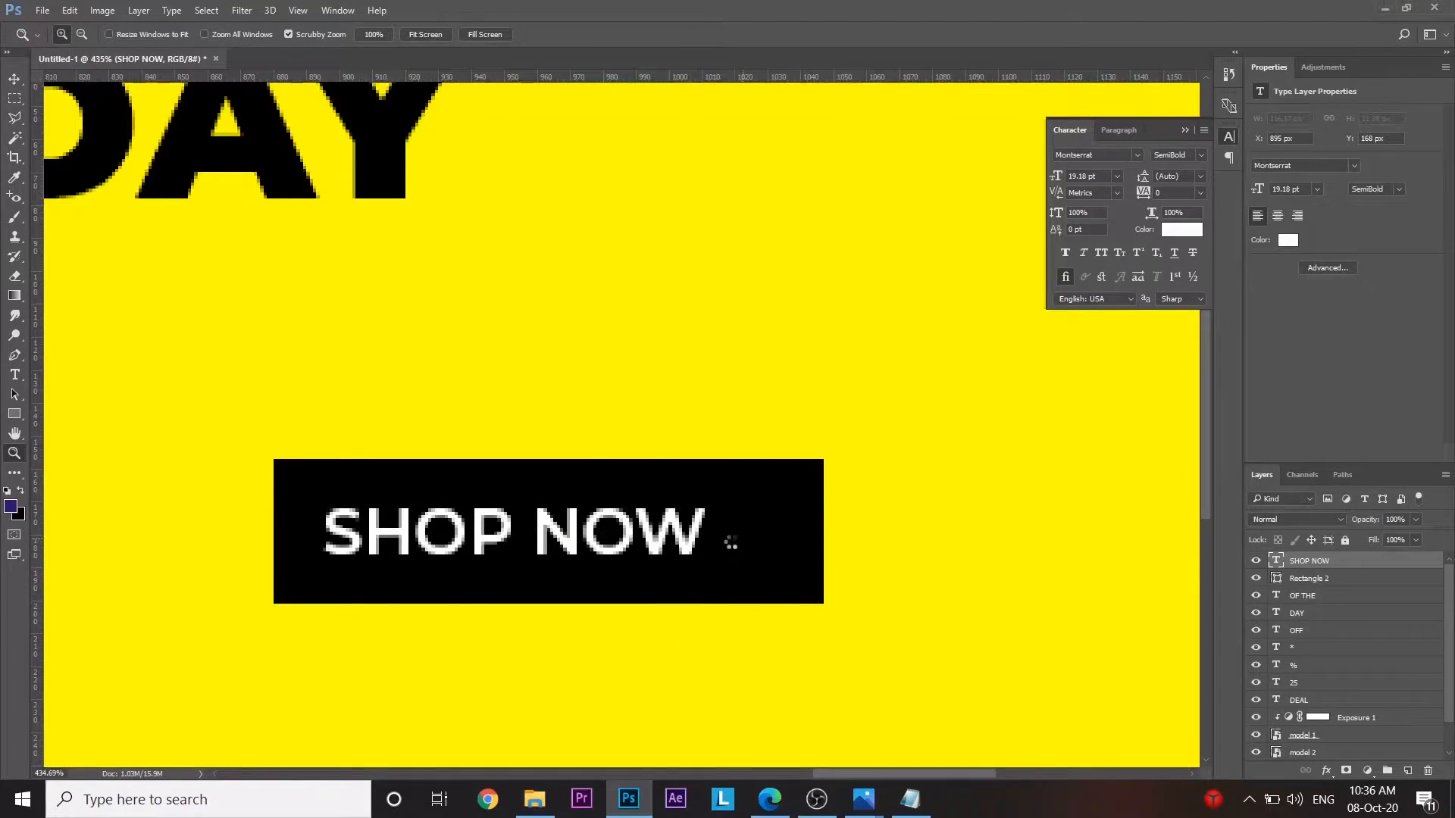
key(Return)
key(ctrl+0)
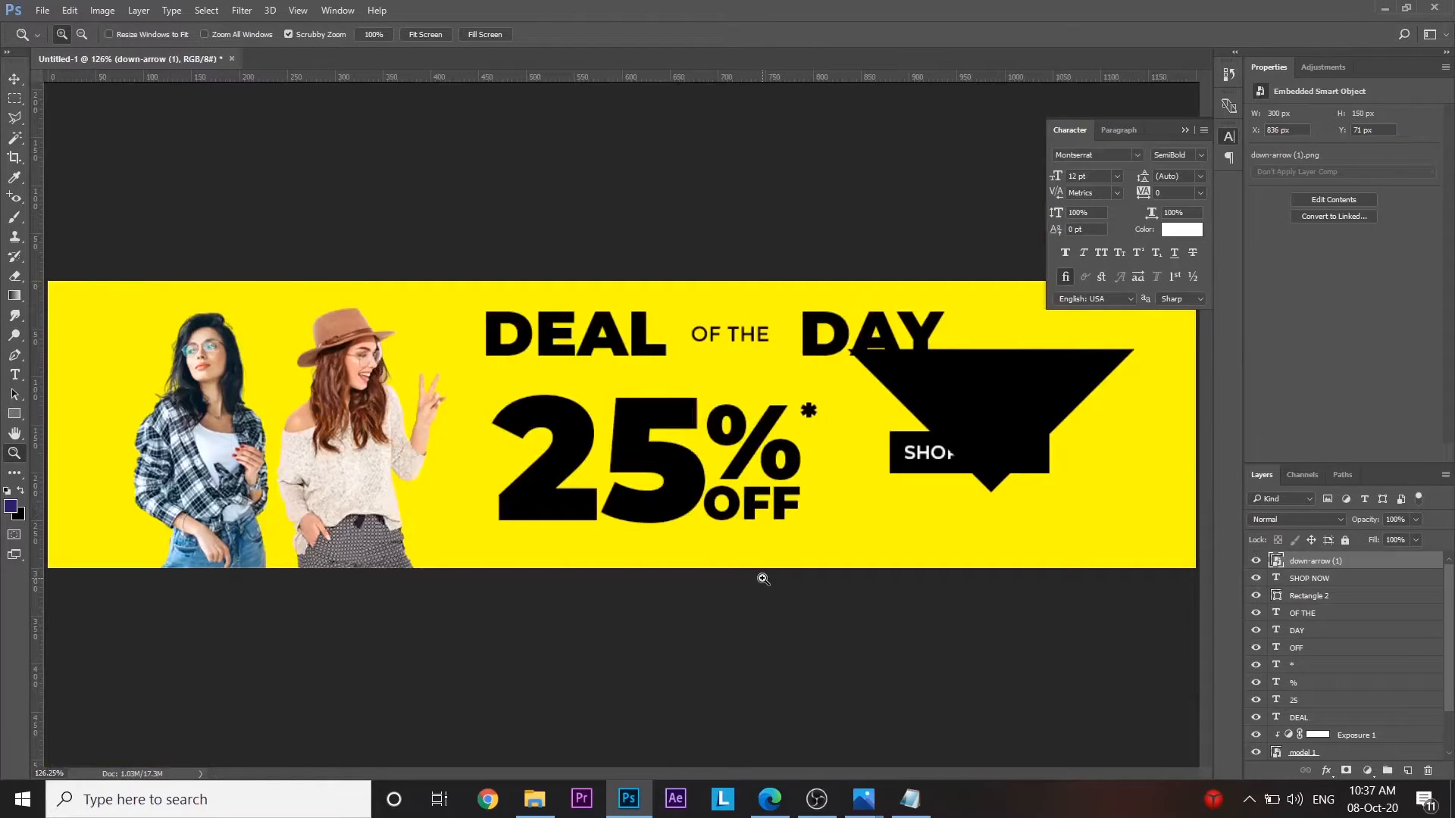
- Rotate the placed arrow by -90° to point right and scale it down proportionally to about 17 × 33 px
drag(913, 419, 957, 421)
drag(953, 460, 754, 558)
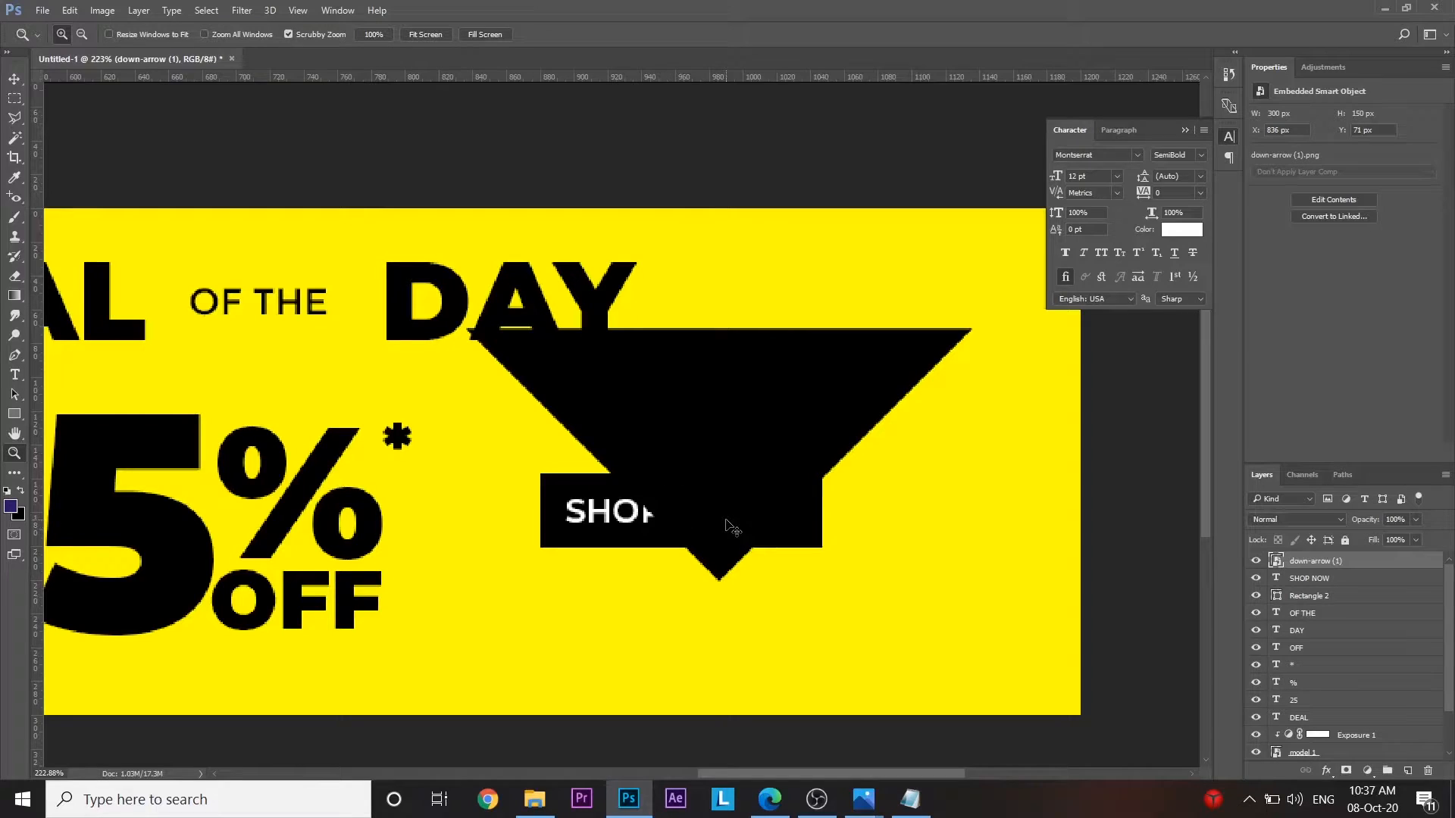
key(ctrl+t)
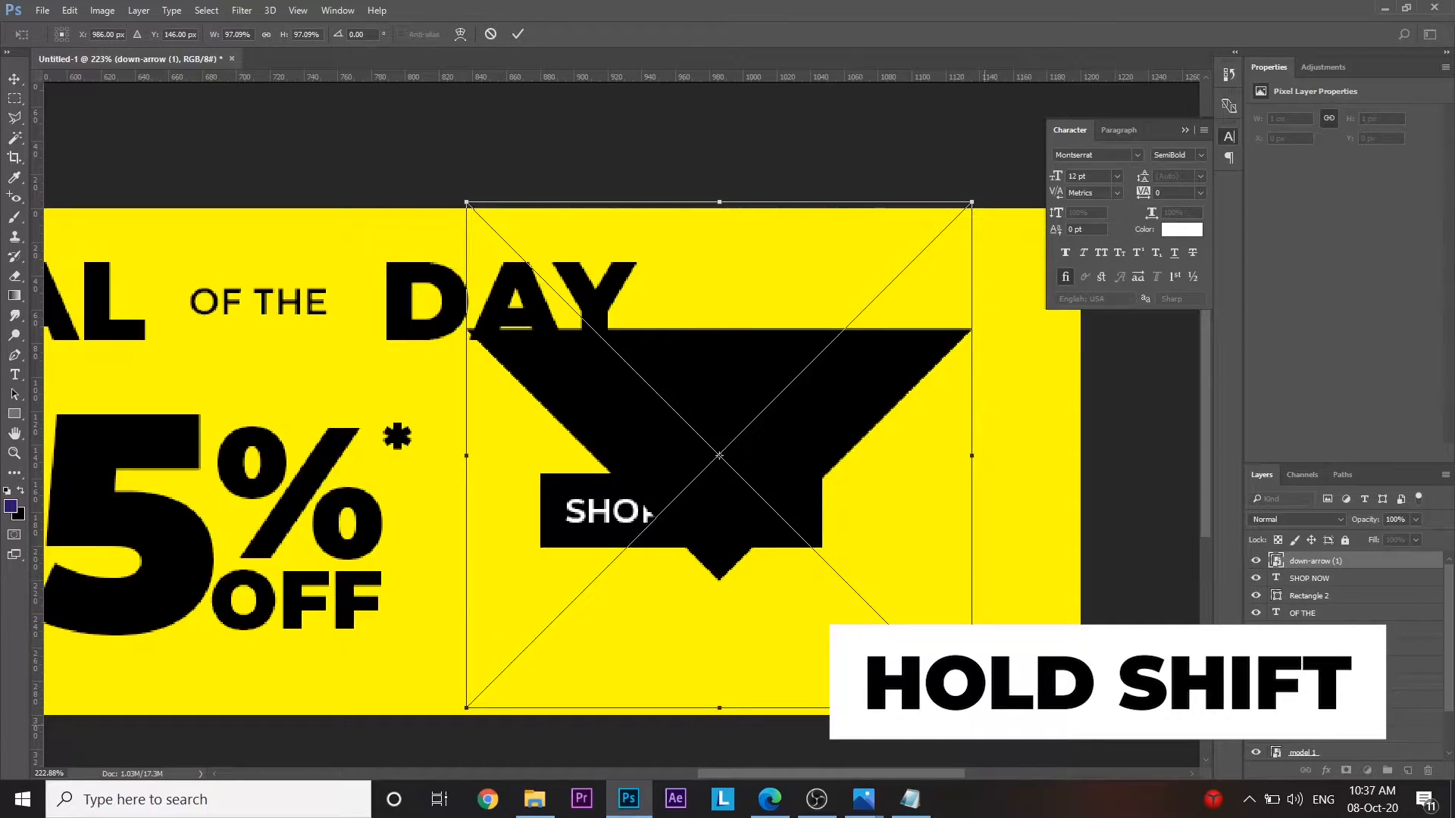
drag(985, 718, 868, 300)
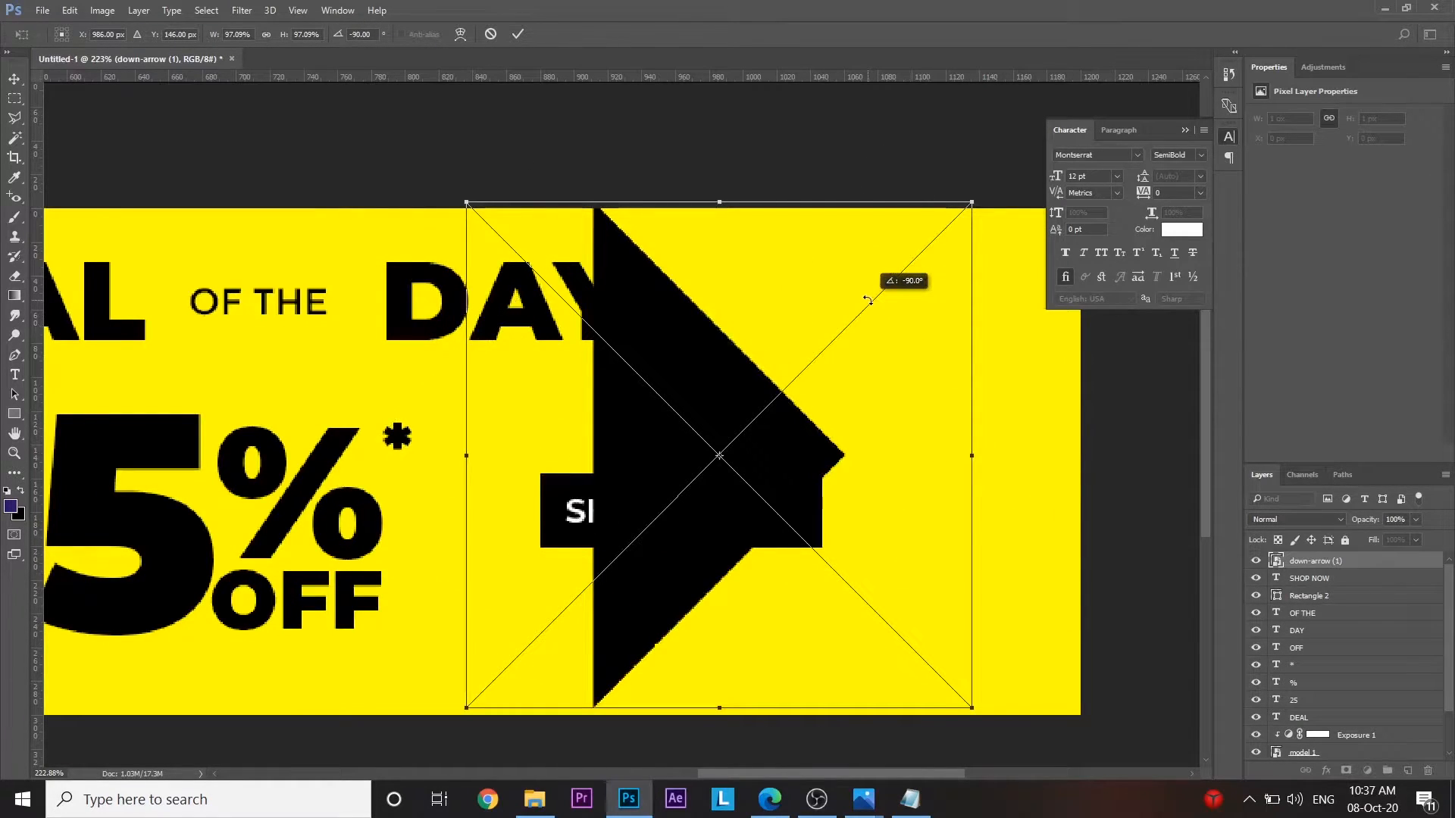
drag(972, 203, 747, 430)
key(Return)
key(z)
click(761, 510)
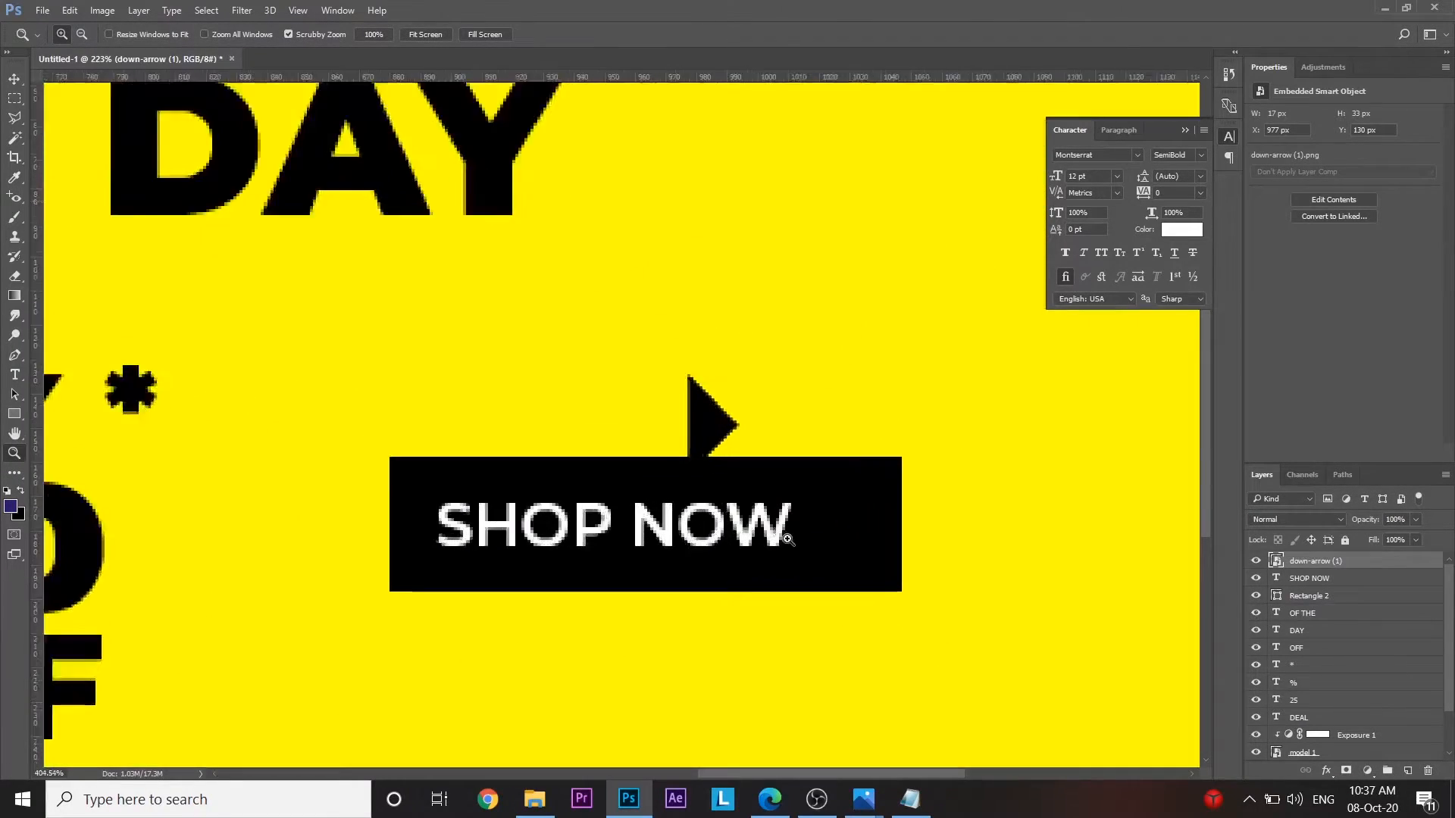
- Apply a white Color Overlay at 100% opacity to the down-arrow (1) layer
drag(787, 539, 847, 557)
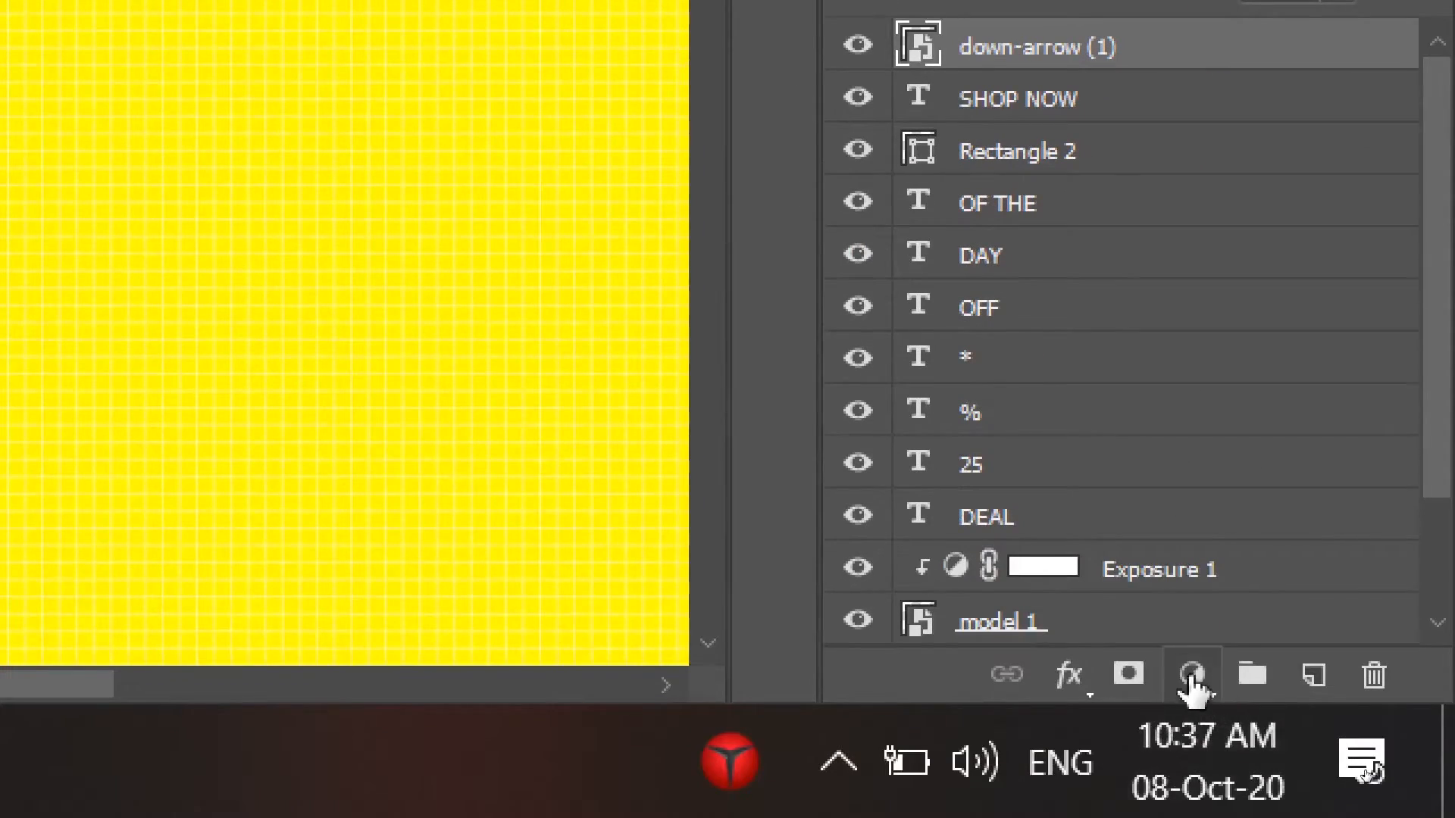
click(1069, 675)
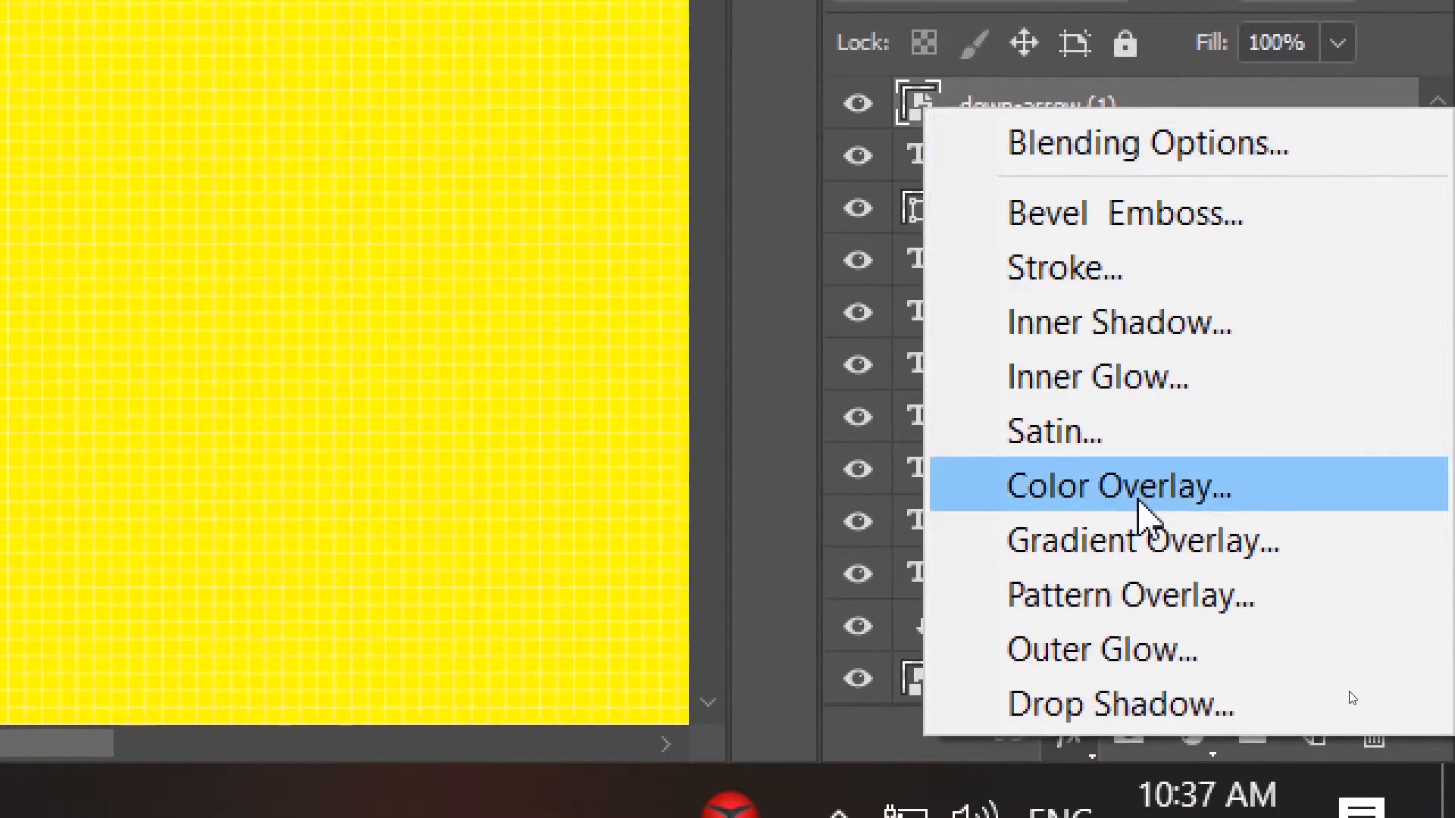
click(1135, 496)
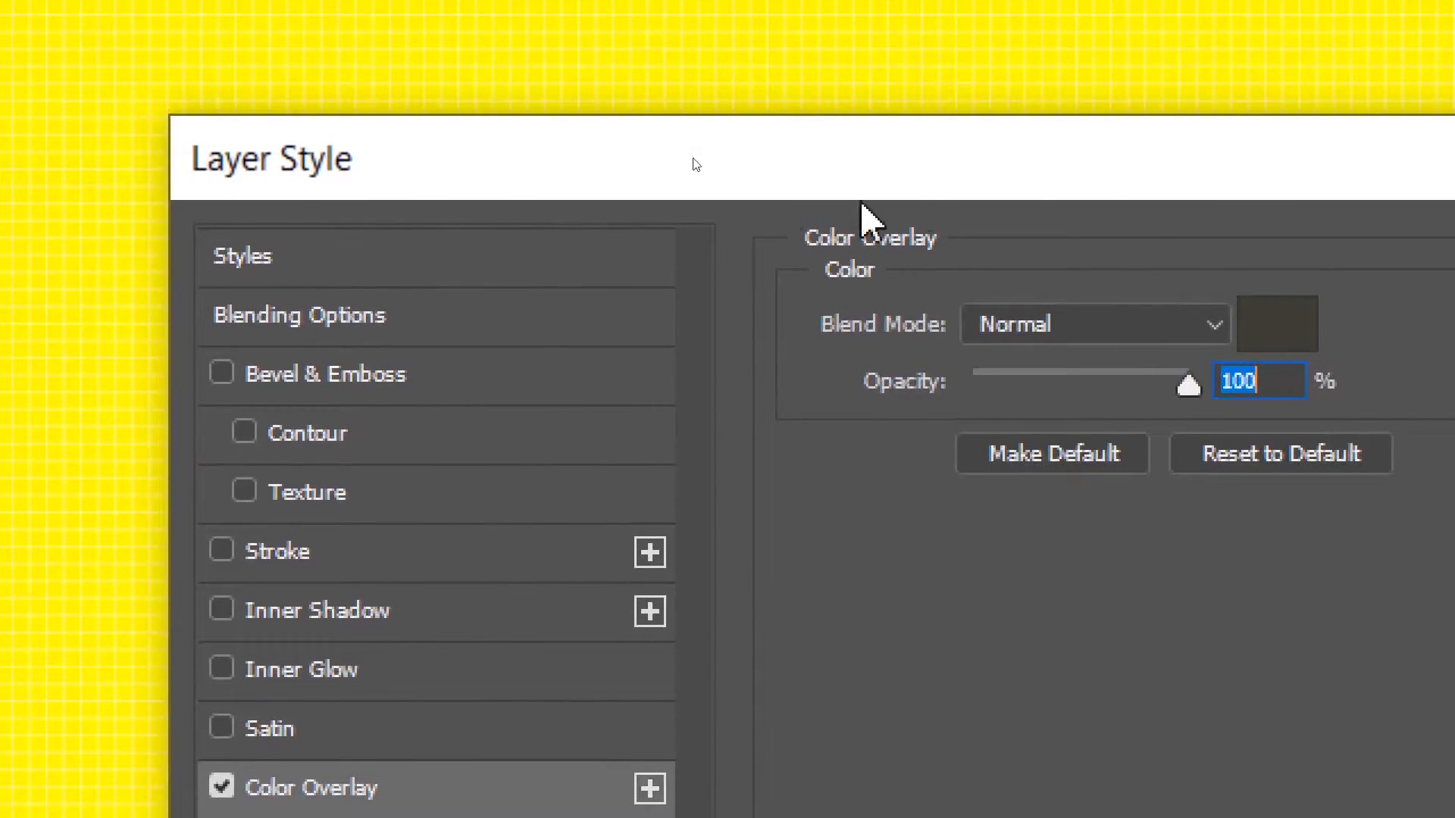
click(1289, 331)
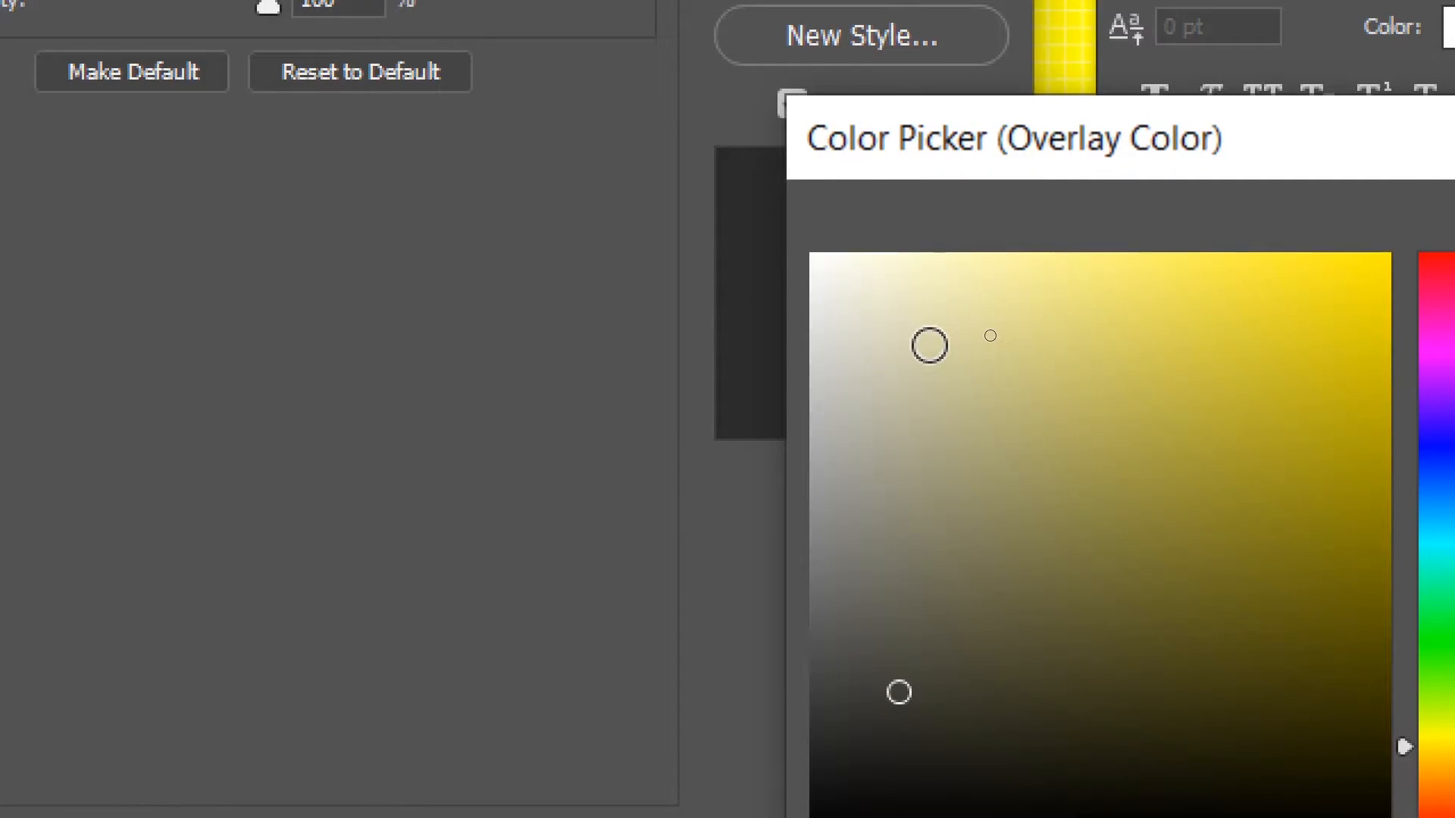
drag(876, 296, 743, 214)
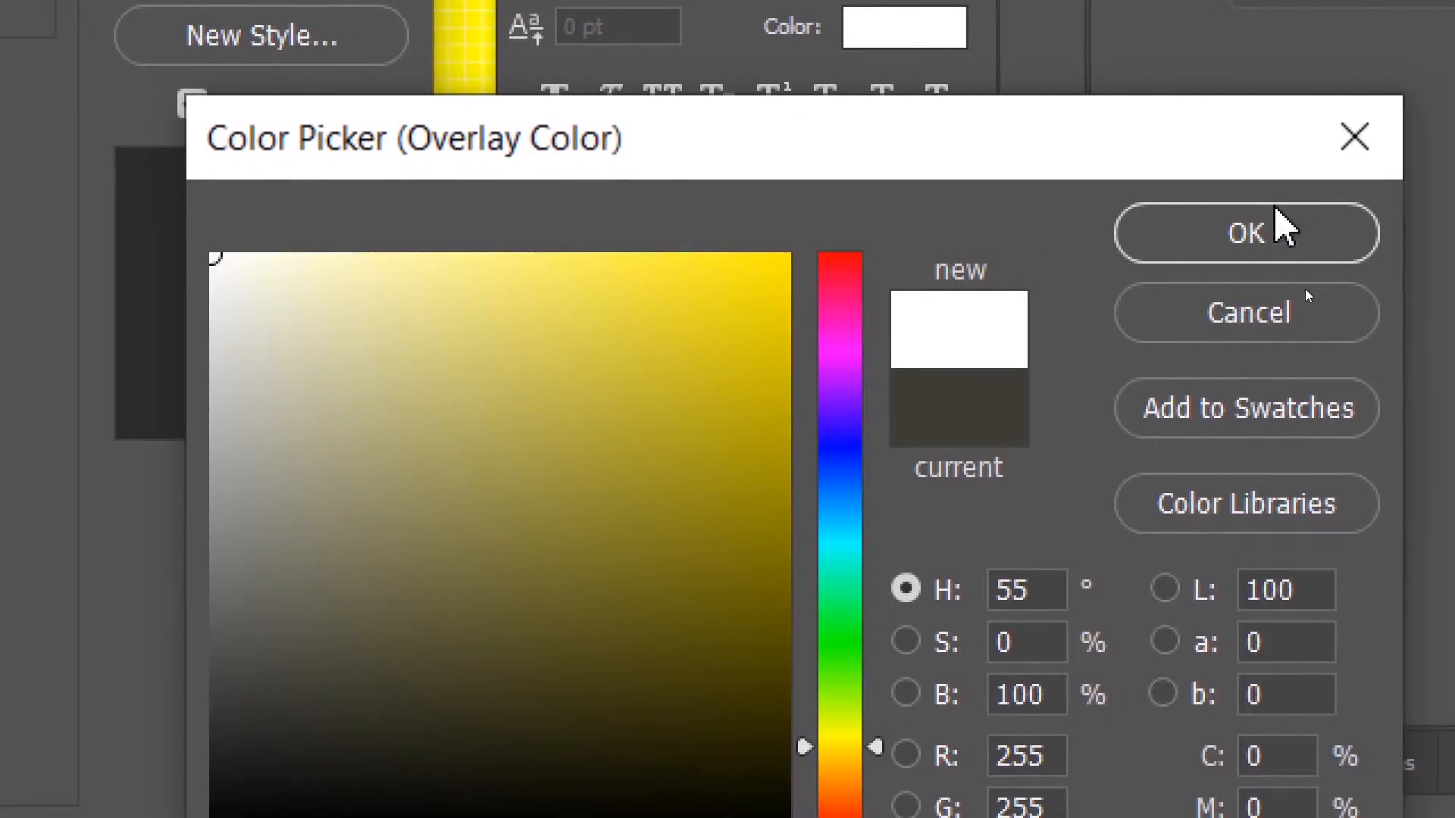
click(1258, 228)
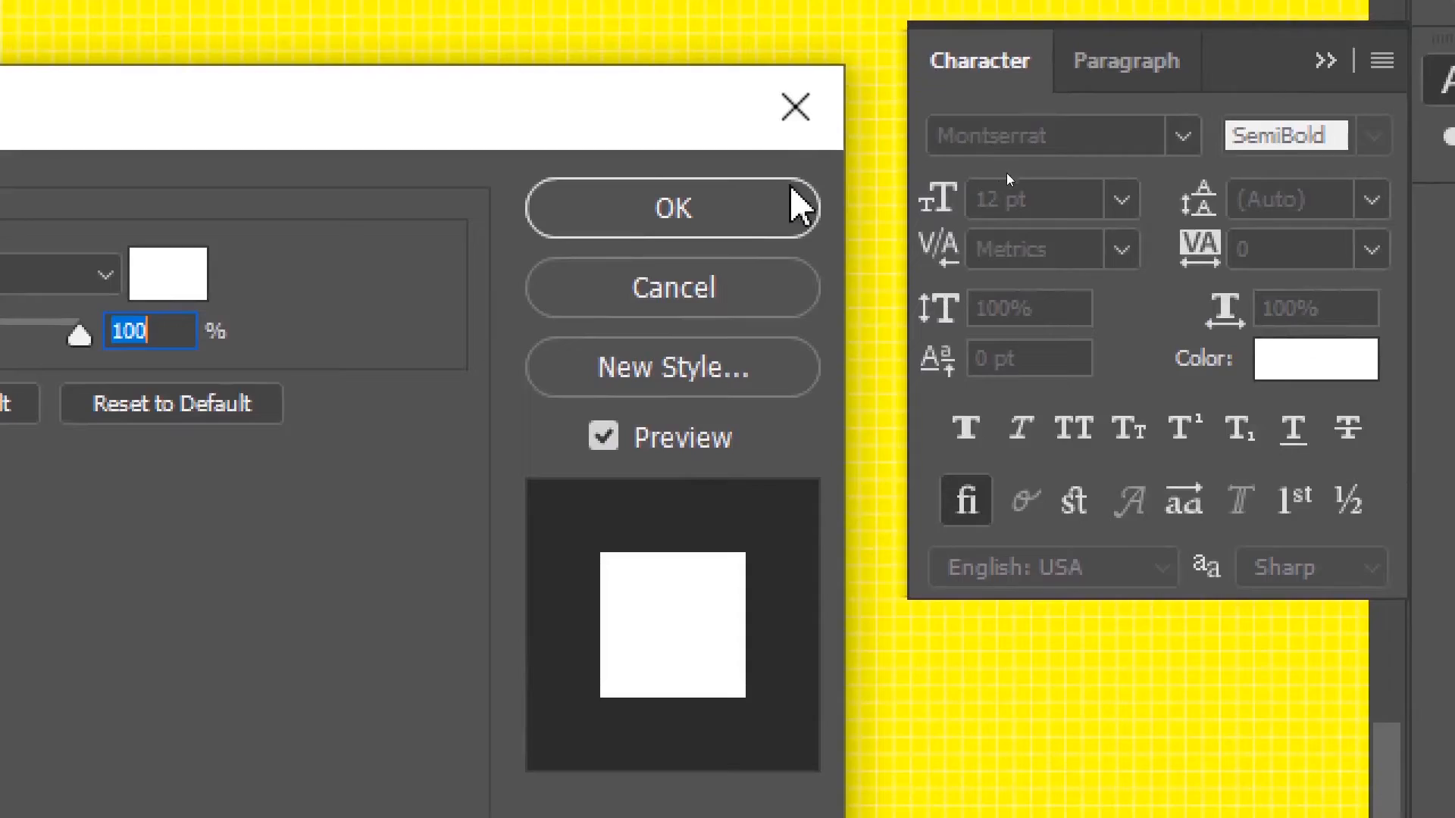
click(732, 223)
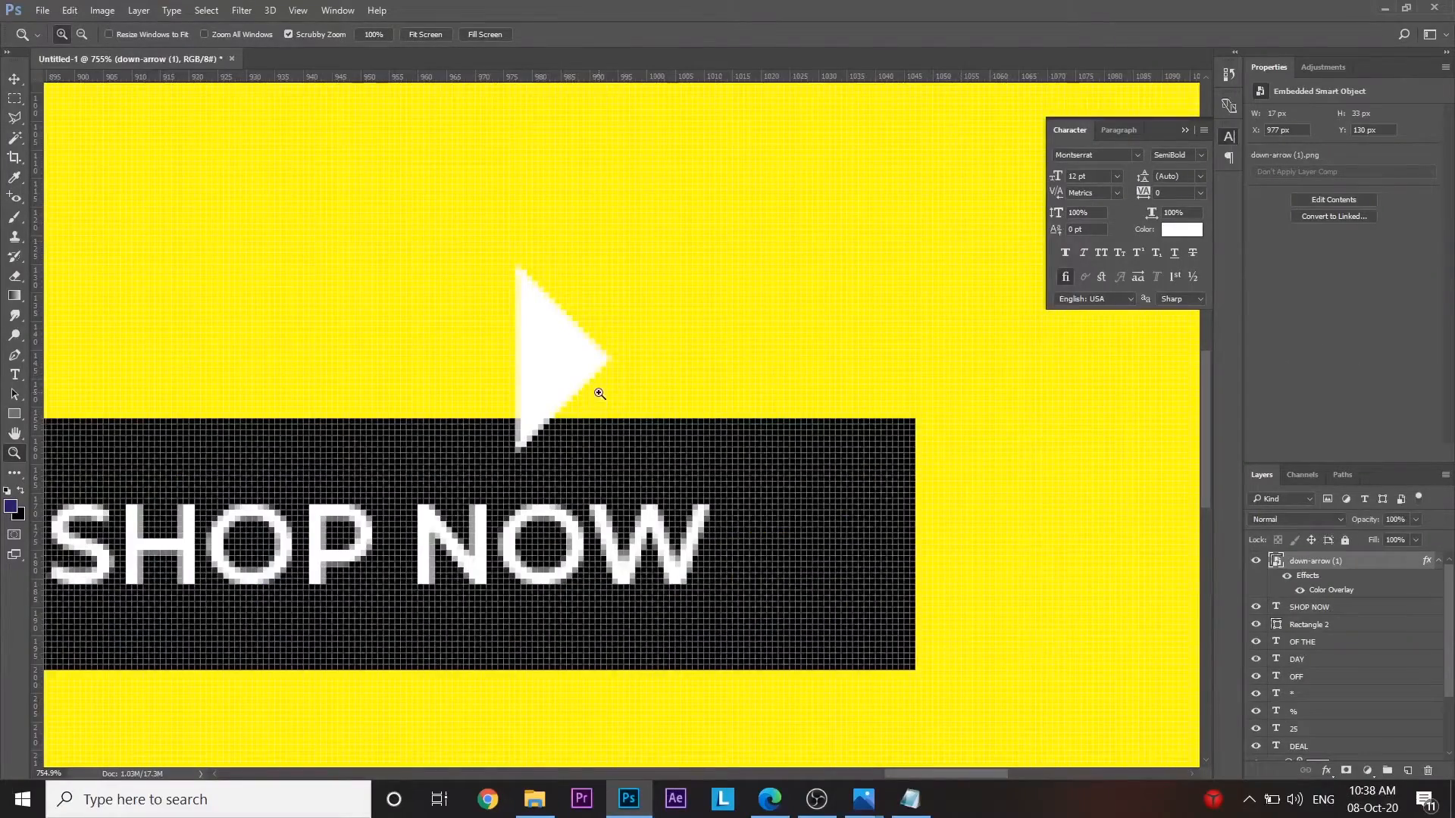
- Move the white arrow into the black button just after SHOP NOW and centre it vertically on the text
drag(598, 398, 565, 442)
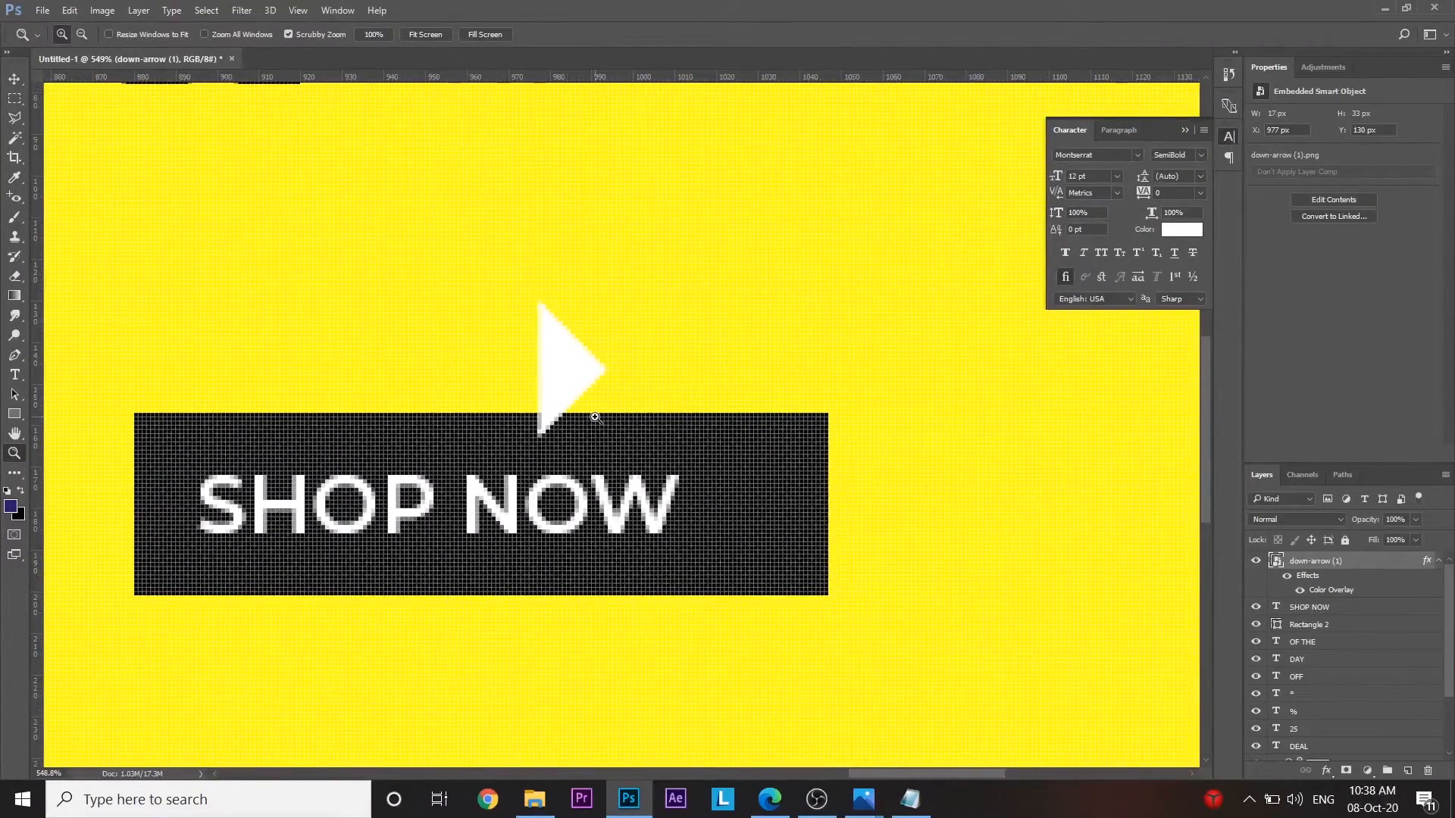
key(v)
key(shift+Down)
key(shift+Down)
key(shift+Down)
key(shift+Down)
key(shift+Right)
key(shift+Right)
key(shift+Right)
key(shift+Right)
key(Up)
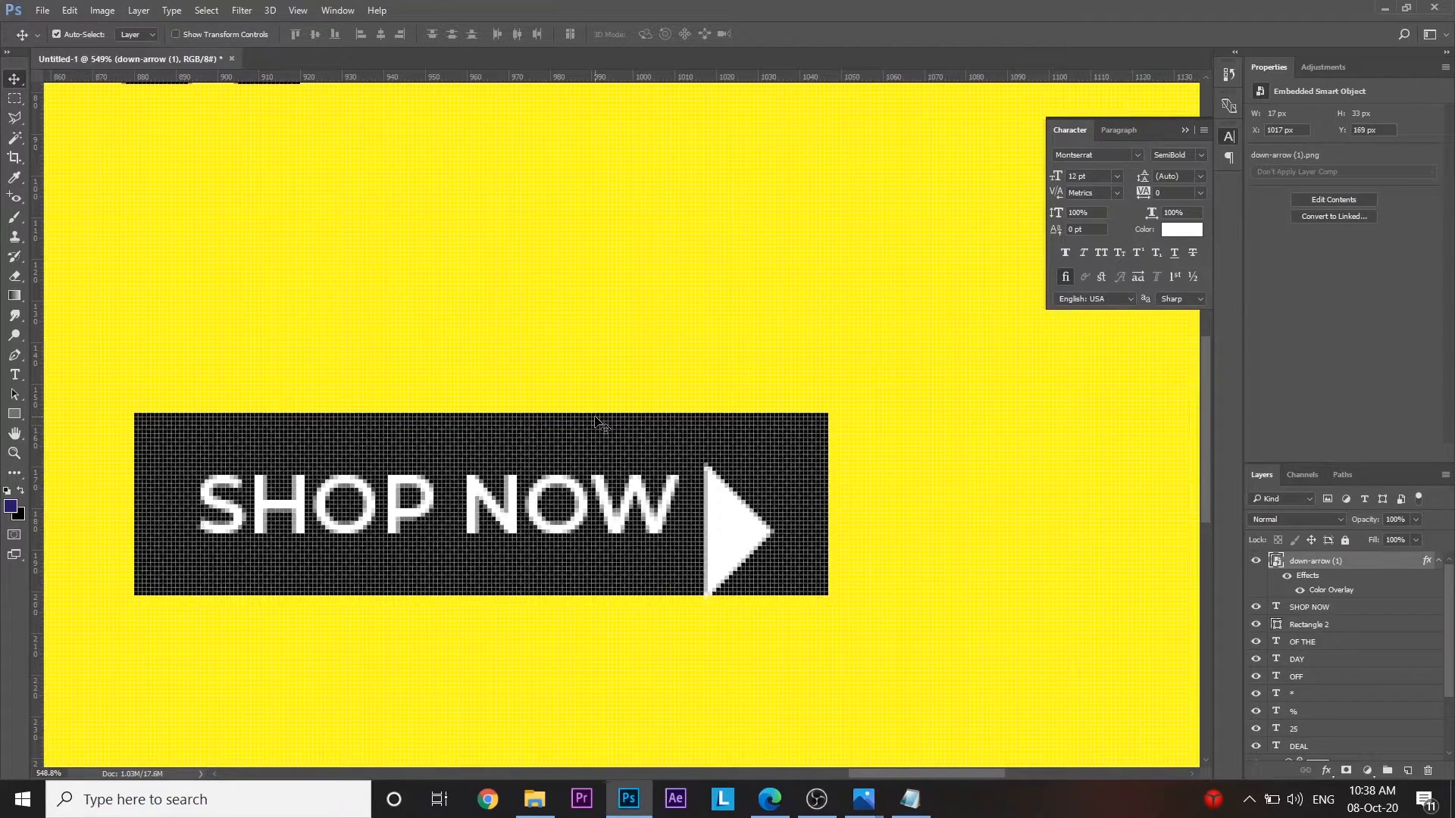
key(Up)
key(Up)
key(Up)
key(Up)
key(Up)
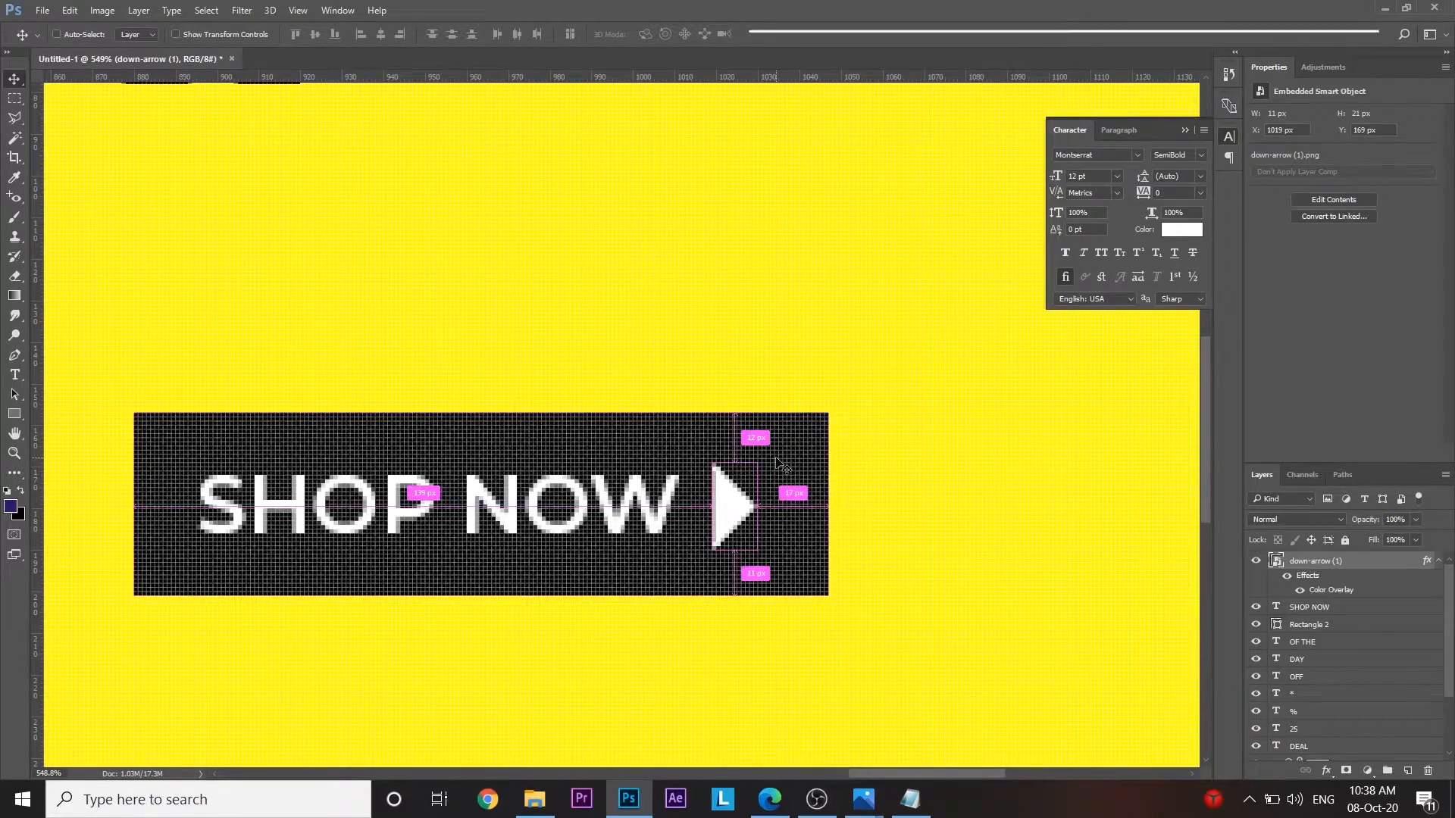
- Duplicate the white arrow and offset the copy about 8 px to the right of the original
key(ctrl+j)
key(shift+Right)
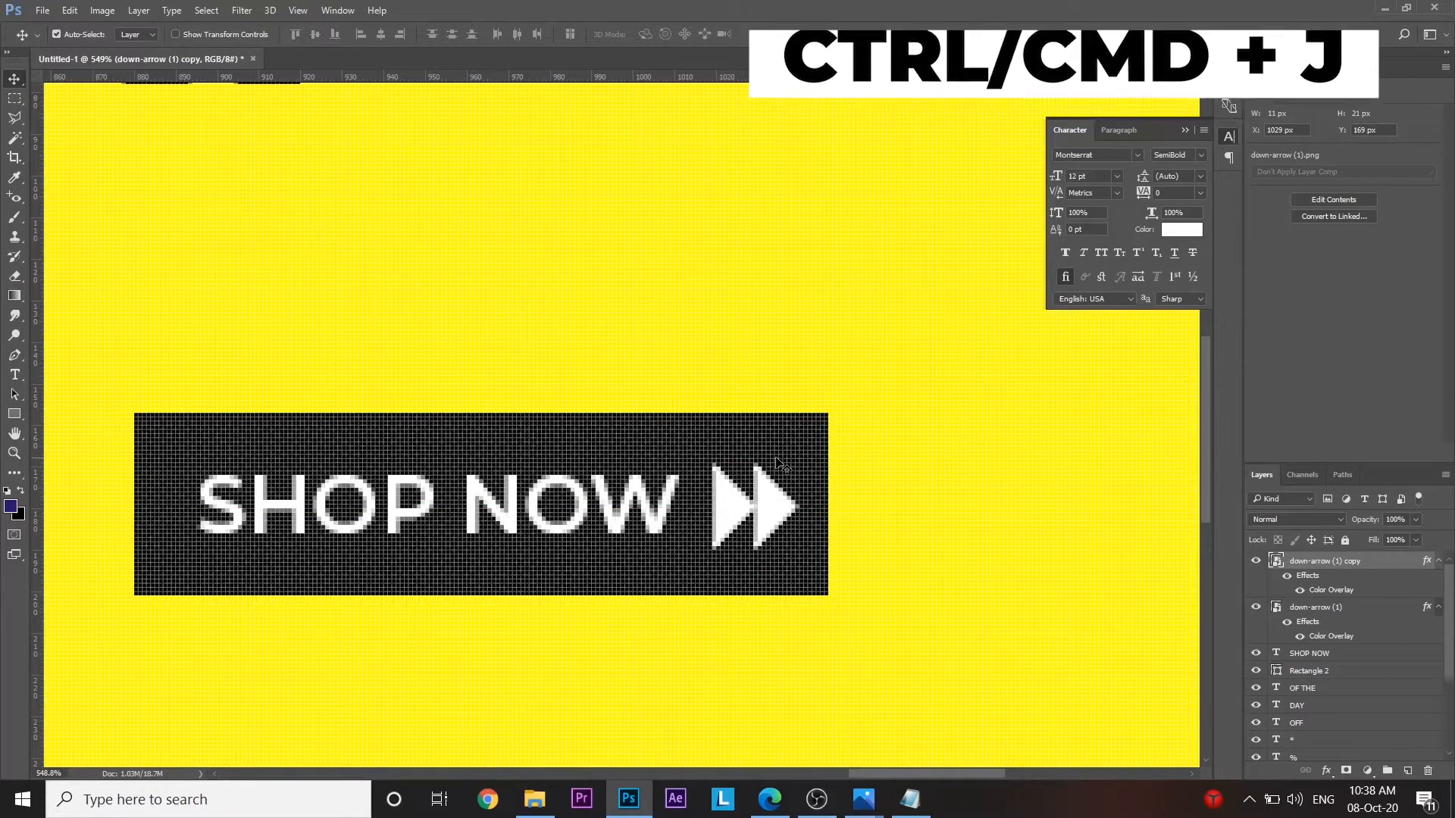
key(Left)
key(Left)
key(Left)
key(Left)
key(Right)
key(Right)
key(Right)
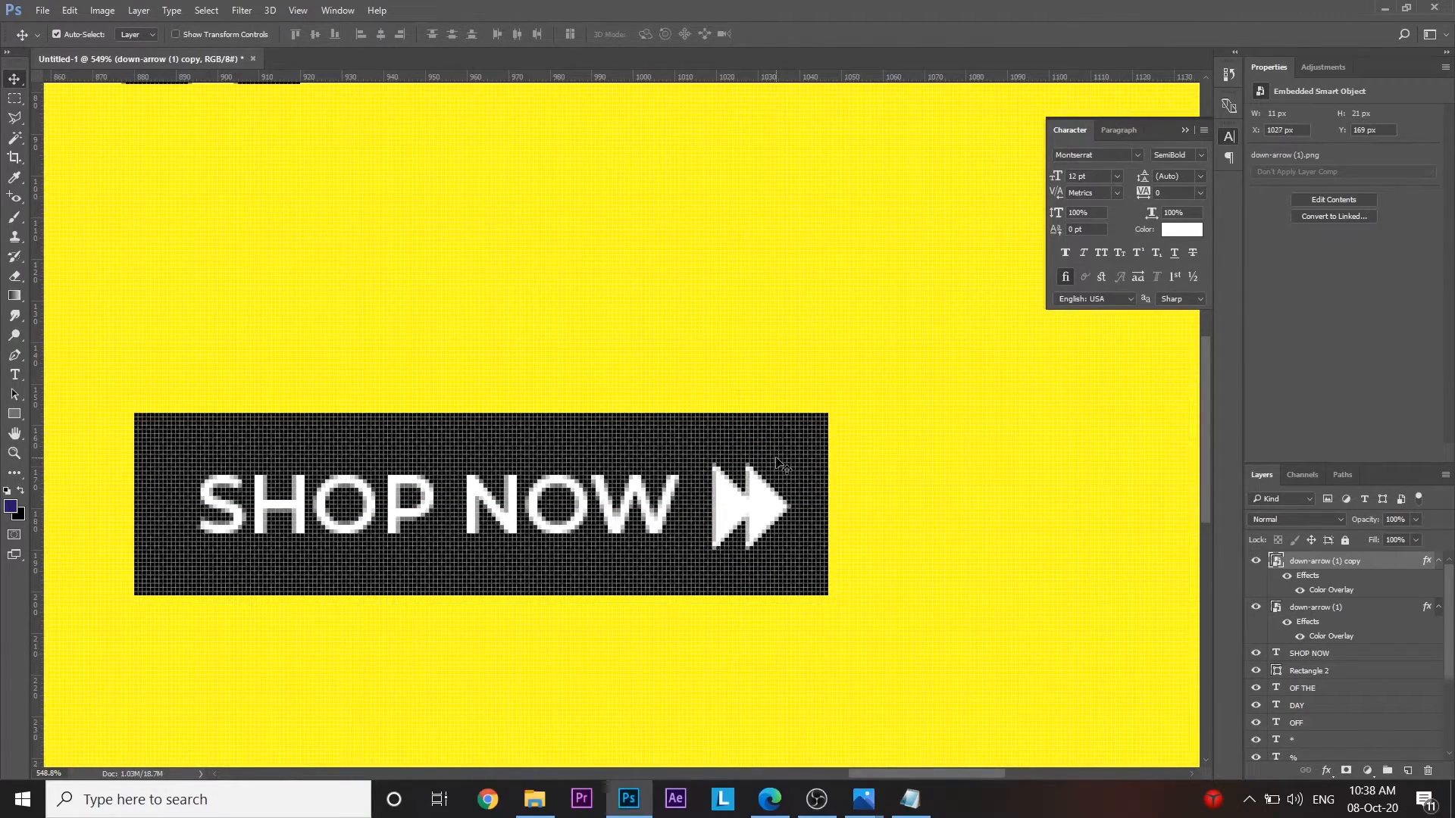
- Nudge the arrow copy left to X 1025 px so it overlaps the original arrow more
key(z)
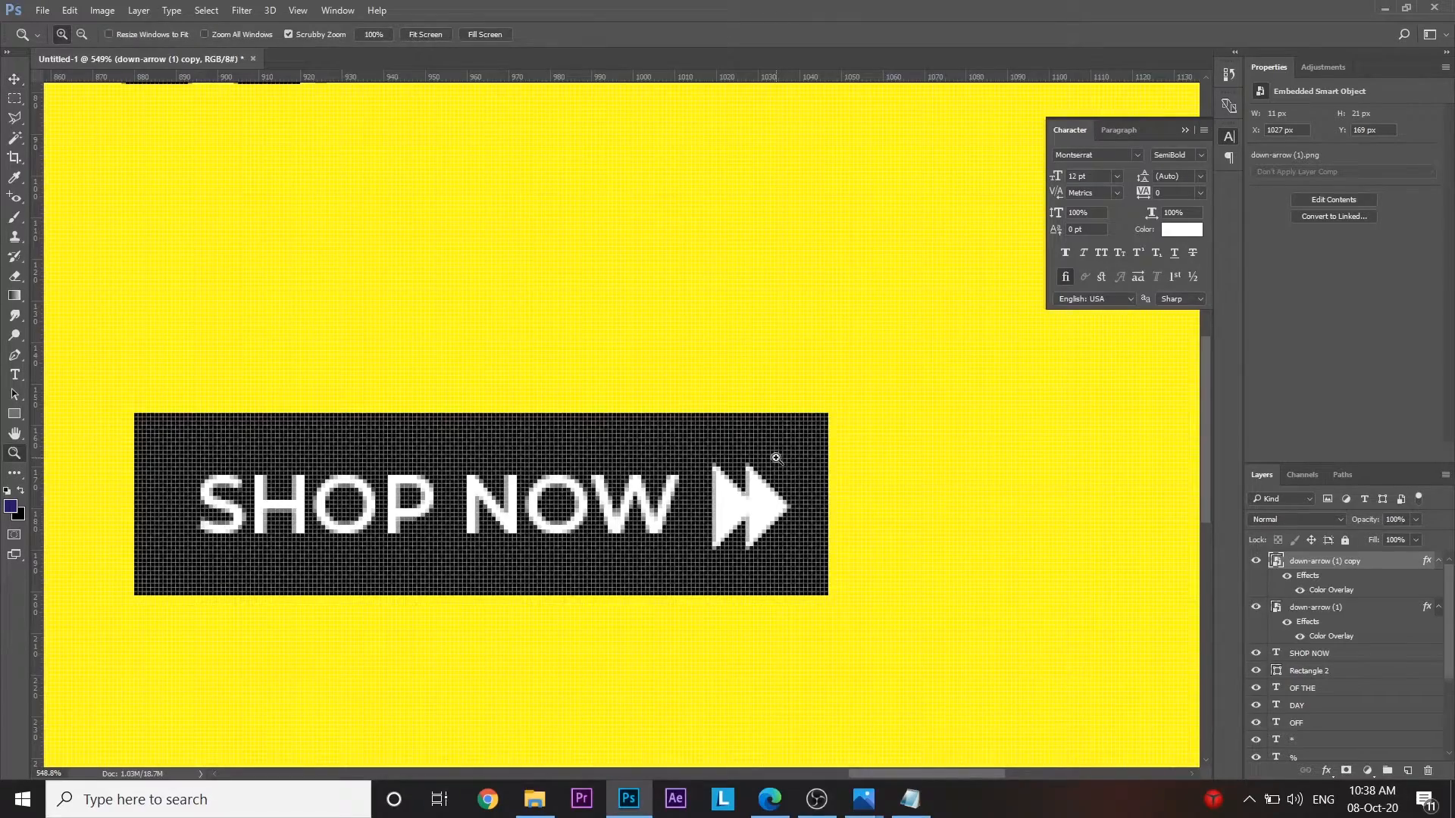
drag(721, 551, 890, 516)
key(v)
key(Left)
key(Left)
key(Left)
key(z)
drag(962, 585, 893, 585)
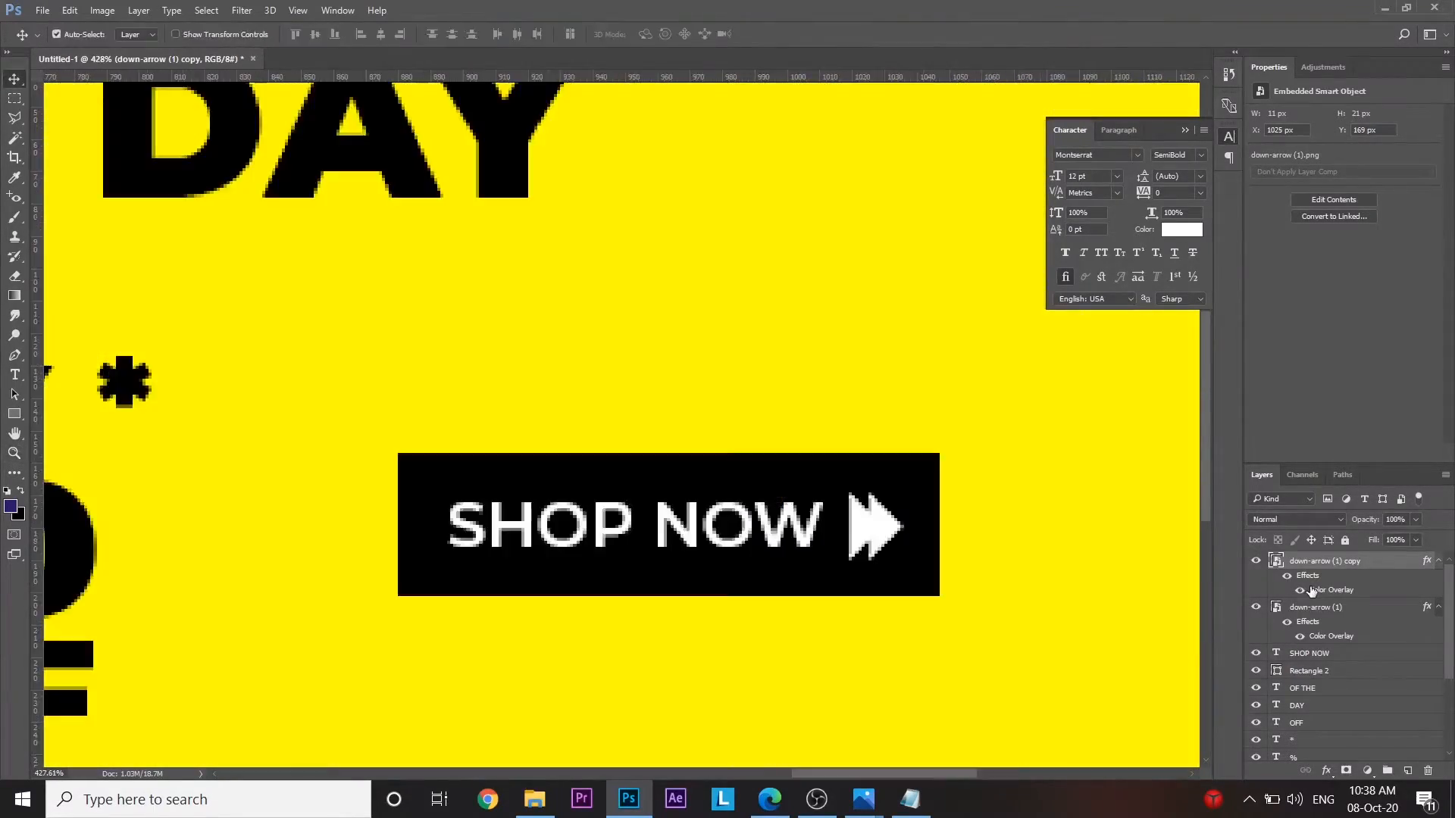
- Select both arrow layers and scale them down together to suit the SHOP NOW text
ctrl+click(1317, 606)
key(ctrl+t)
drag(900, 493, 792, 538)
key(Return)
key(z)
key(z)
drag(912, 591, 878, 528)
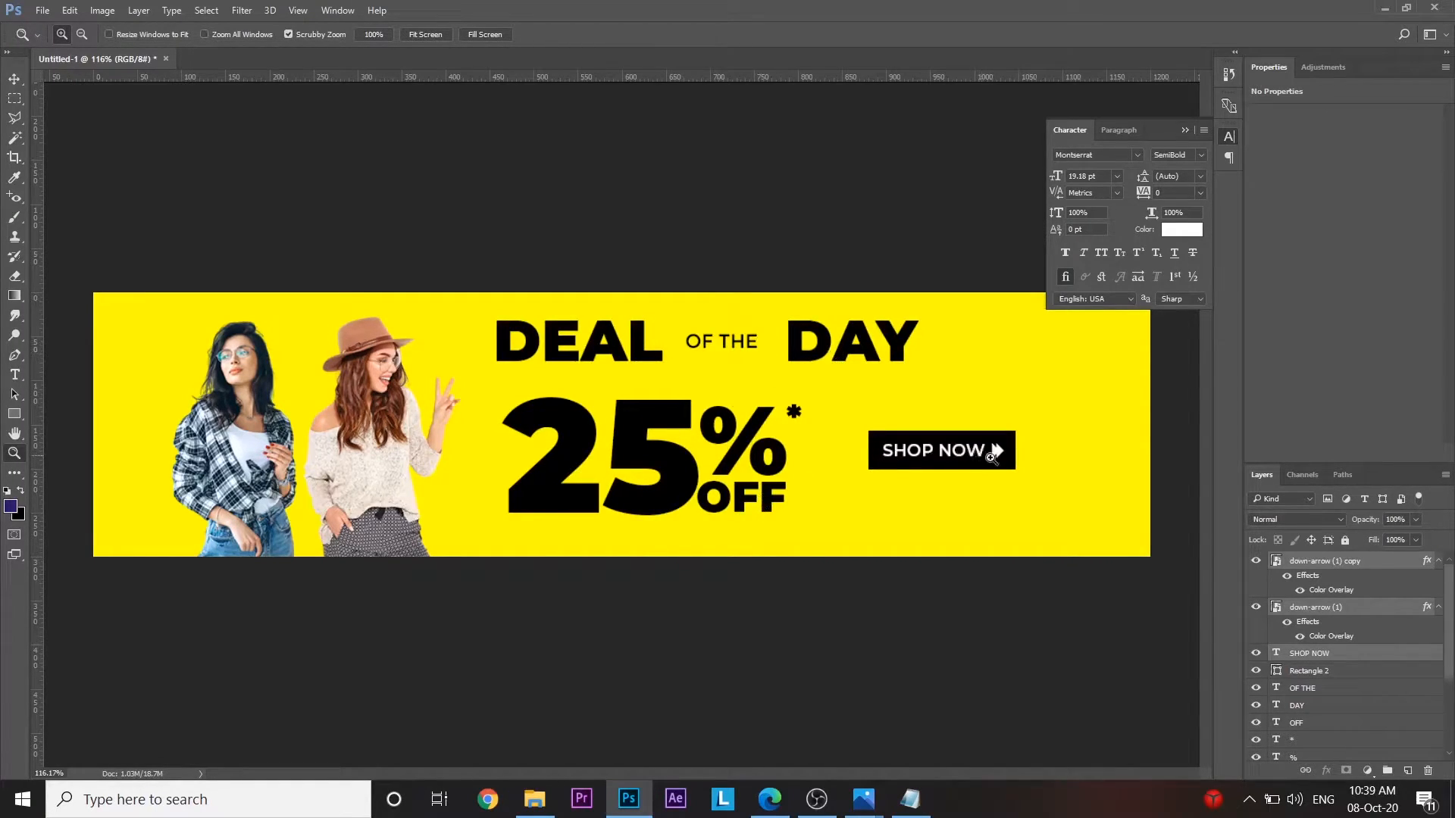
key(v)
key(shift+Up)
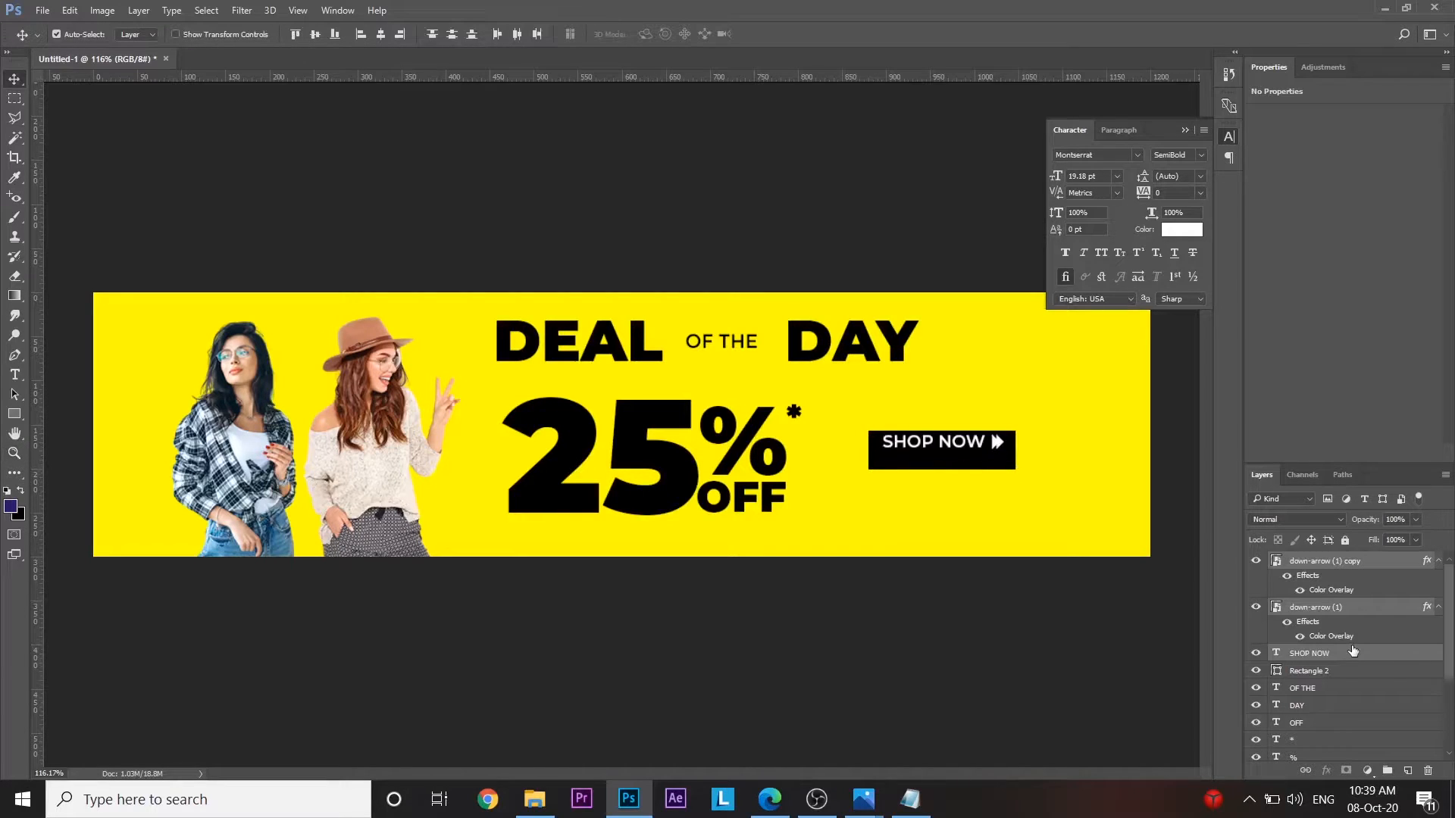
key(ctrl+z)
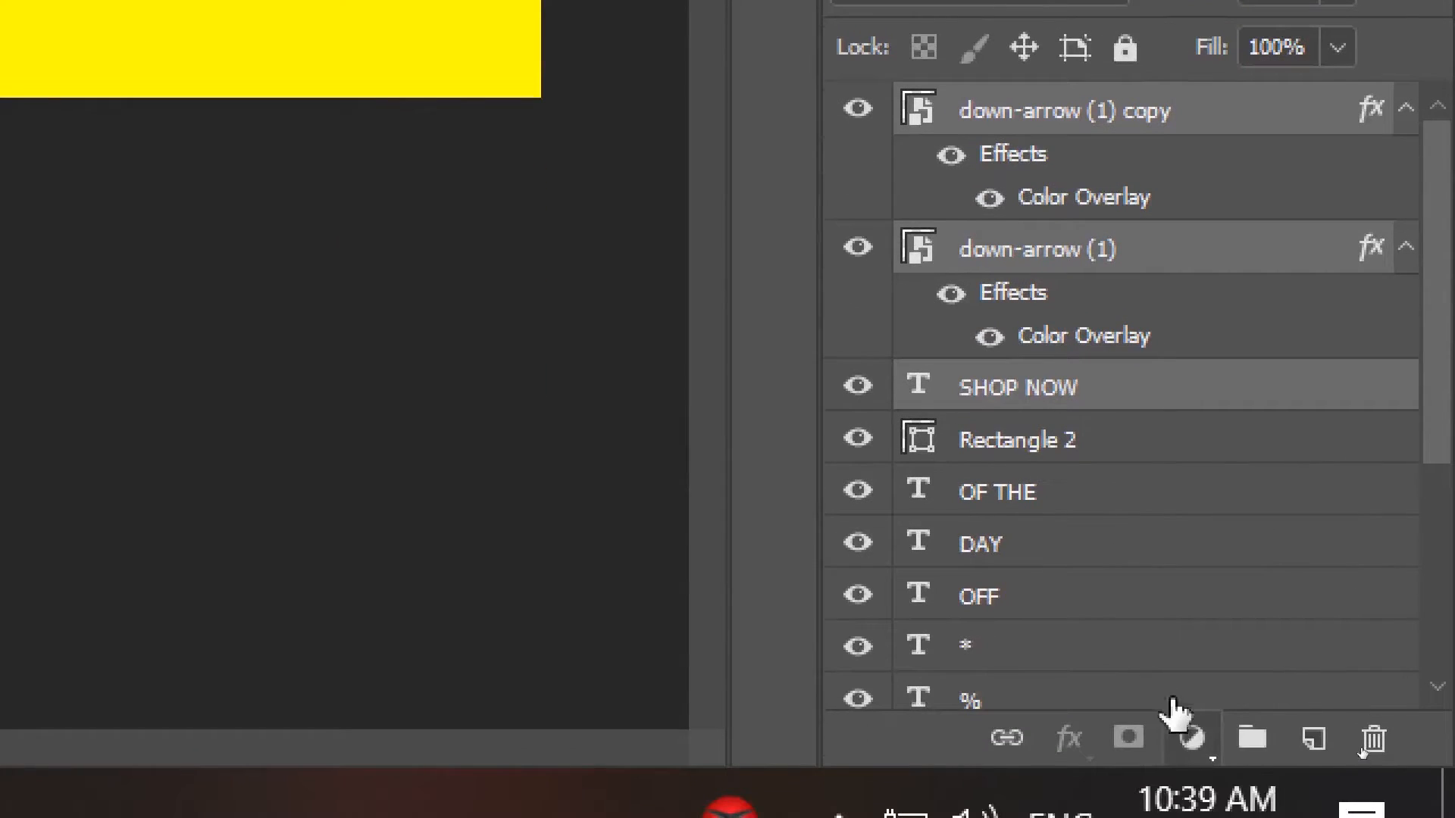
- Group the two arrow layers, the SHOP NOW text and Rectangle 2, and name the group Button CTA
ctrl+click(1053, 441)
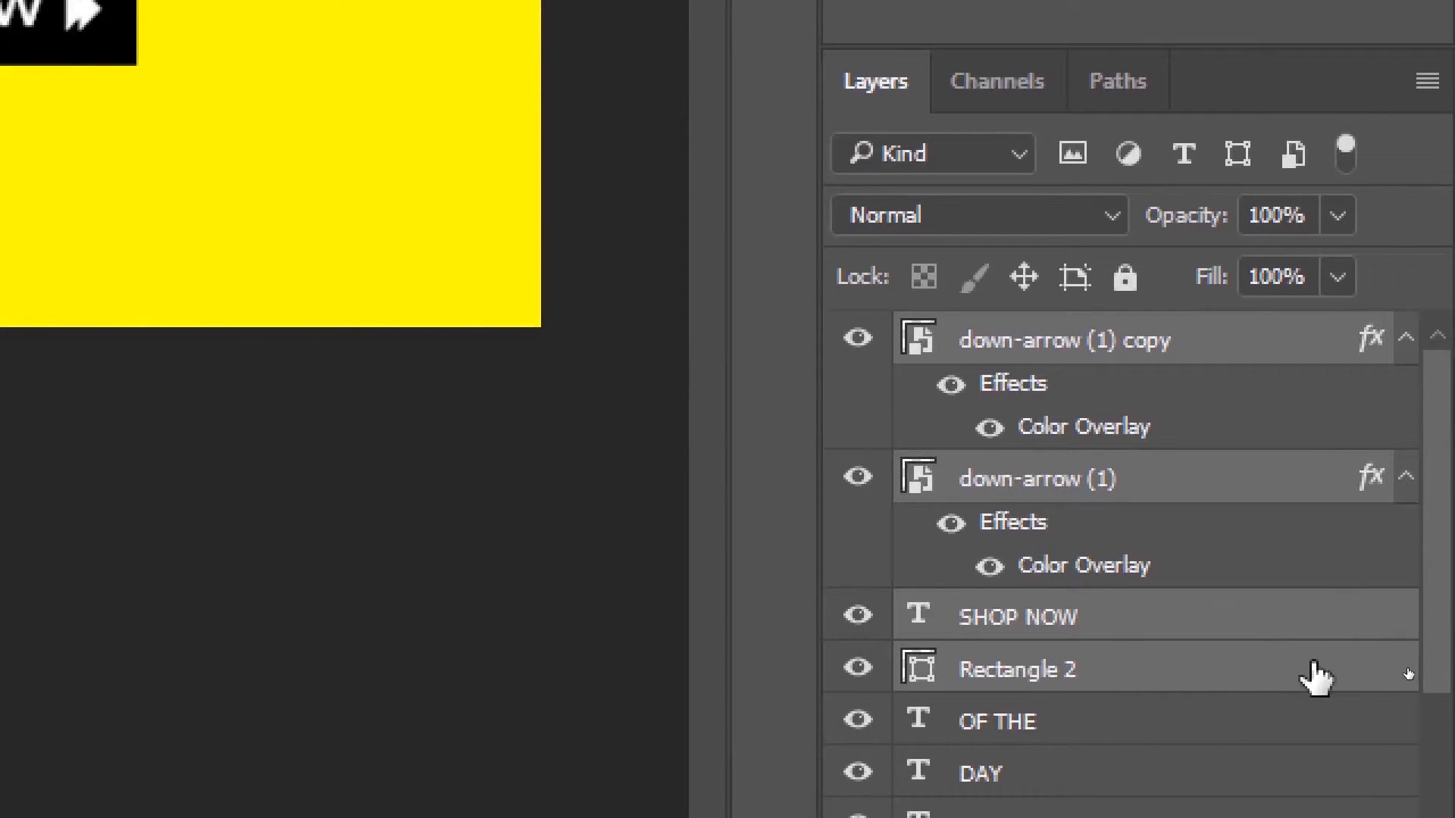
key(ctrl+g)
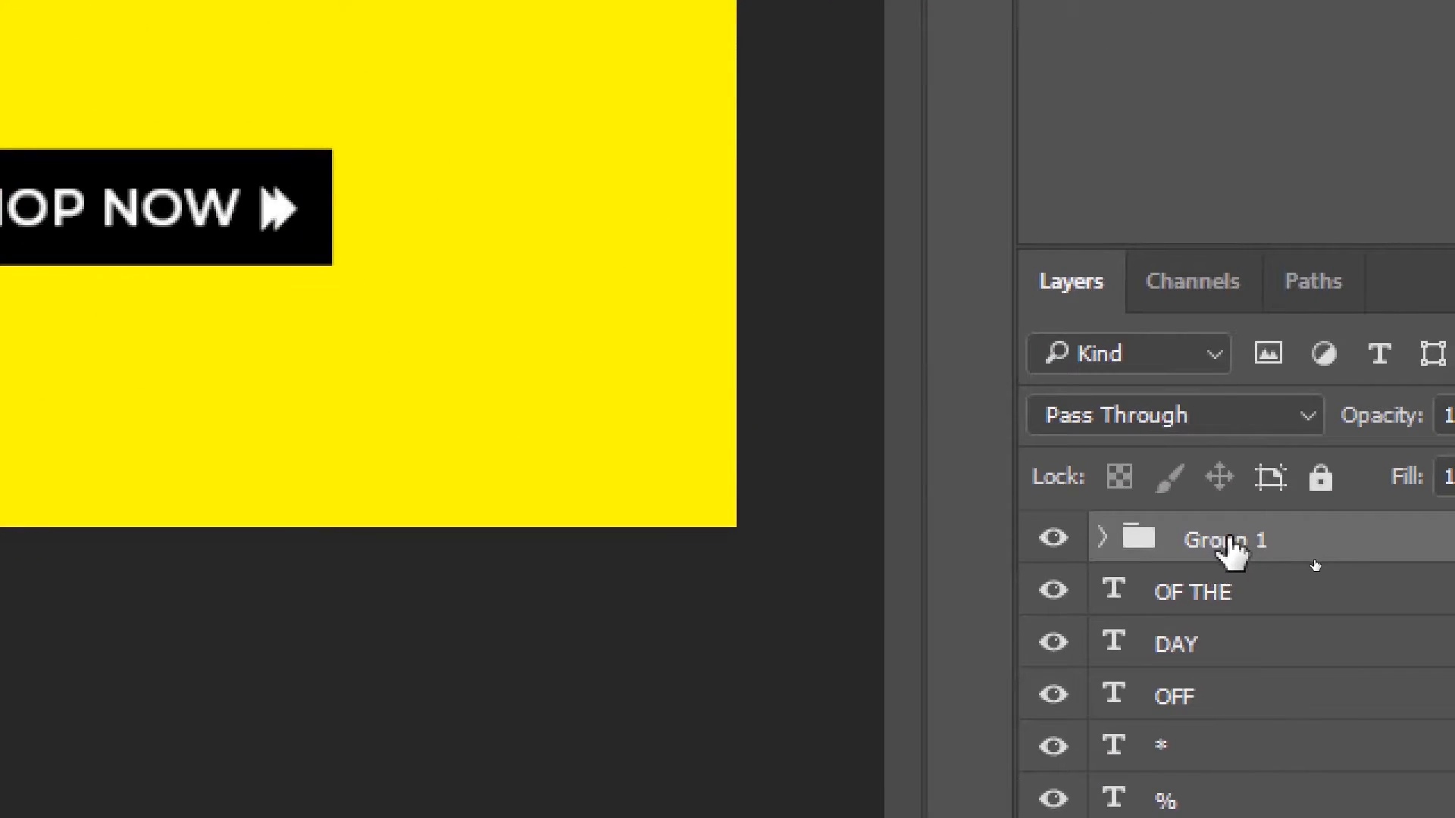
double_click(1036, 561)
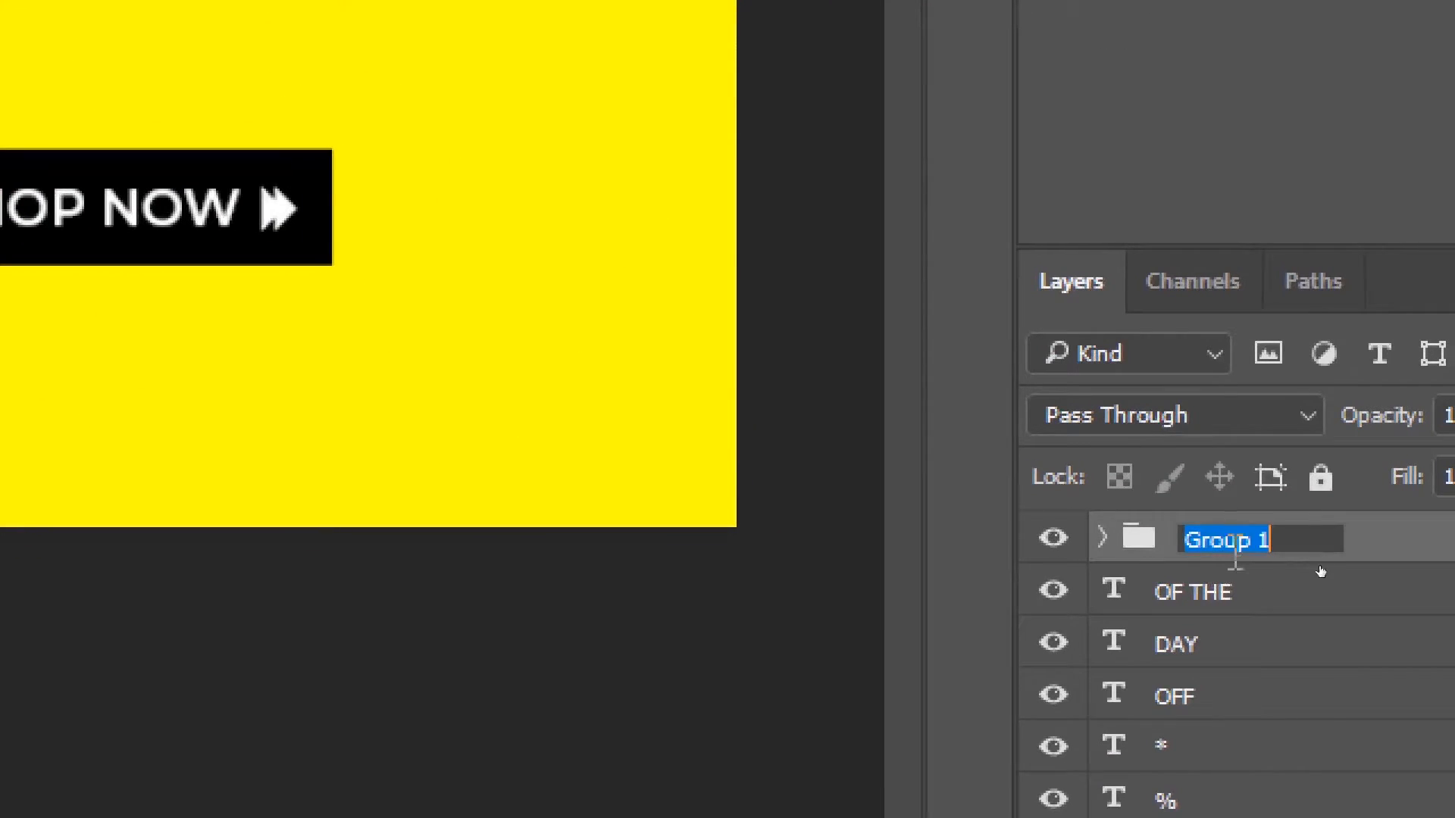
text(Butt)
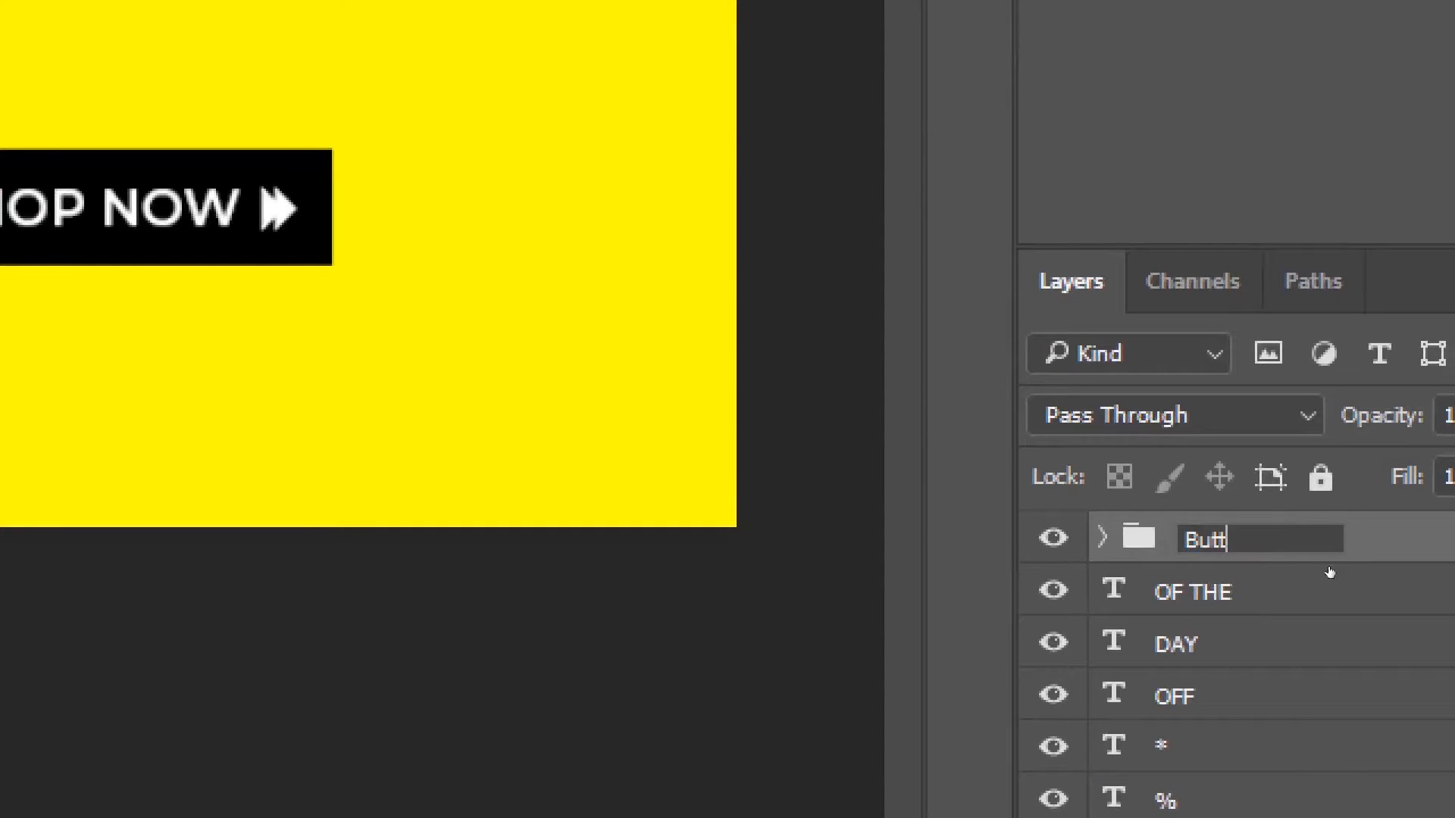
text(on CTA)
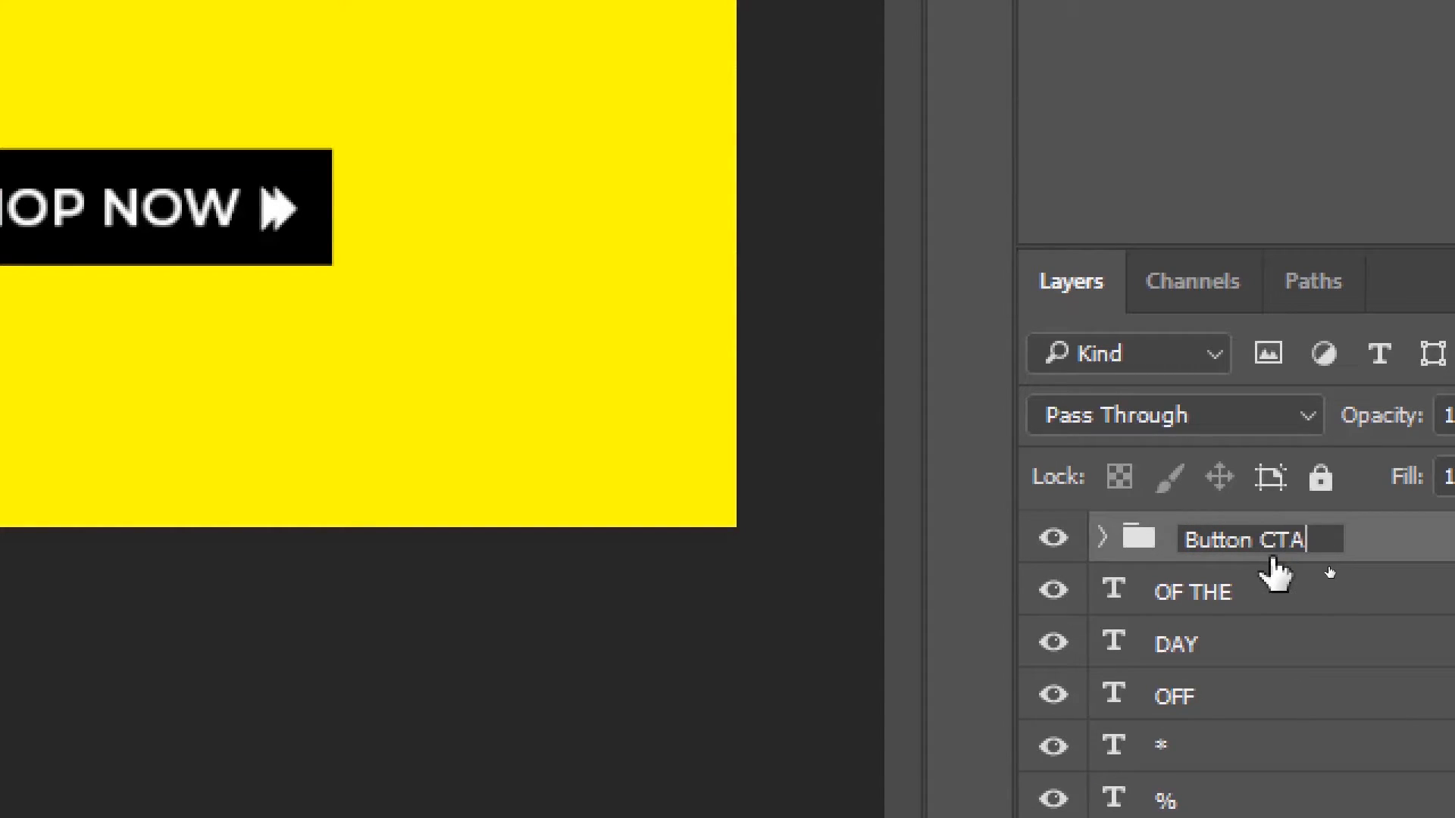
key(Return)
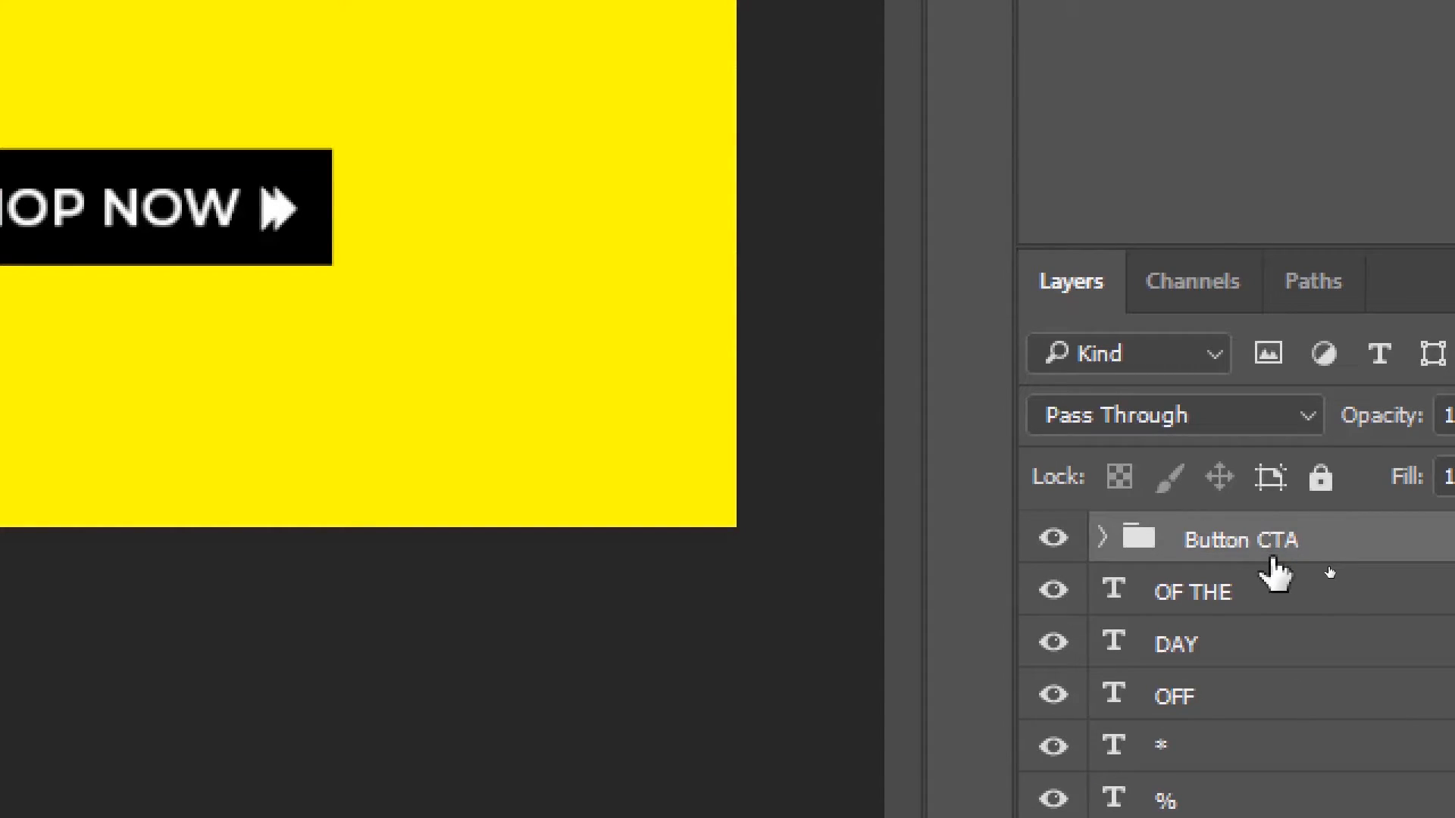
click(1054, 540)
click(1054, 539)
click(1052, 540)
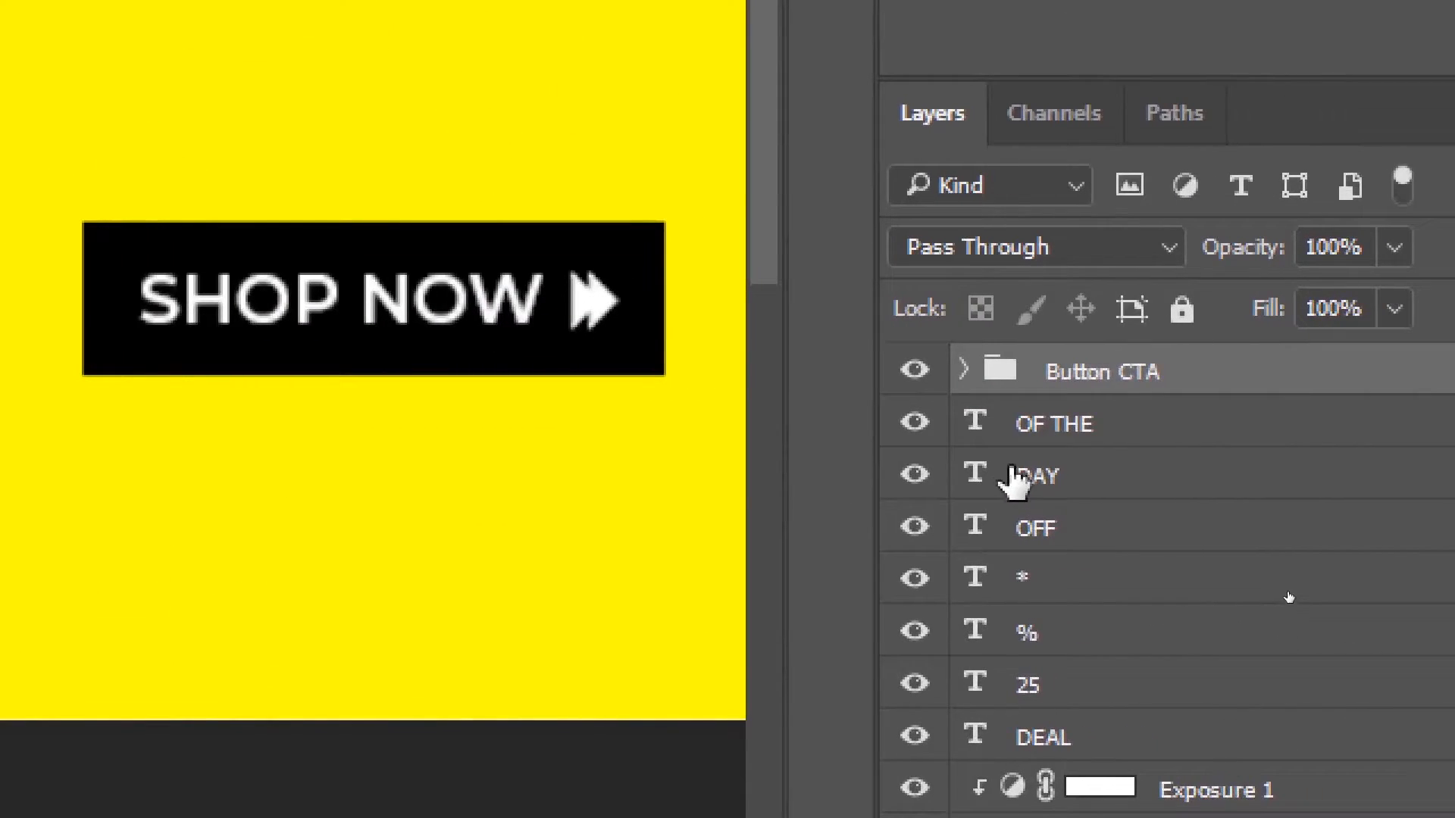
- Group the DEAL, OF THE and DAY text layers and name the group Title
click(1054, 735)
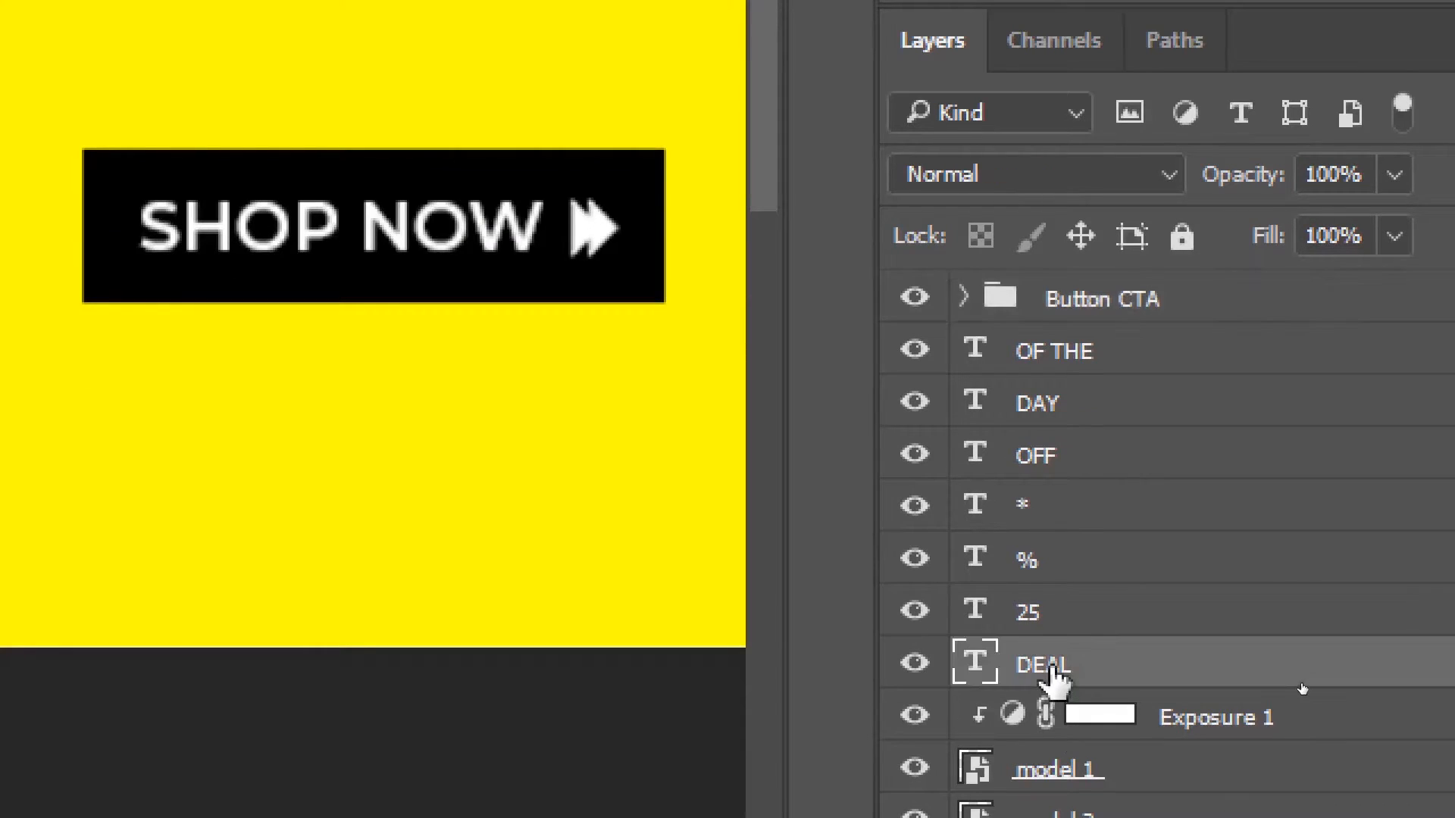
ctrl+click(1057, 353)
ctrl+click(1042, 404)
key(ctrl+g)
double_click(1091, 360)
text(Title)
- Group the OFF, *, % and 25 text layers as SALE, and collapse the Character settings
click(1110, 401)
shift+click(1048, 564)
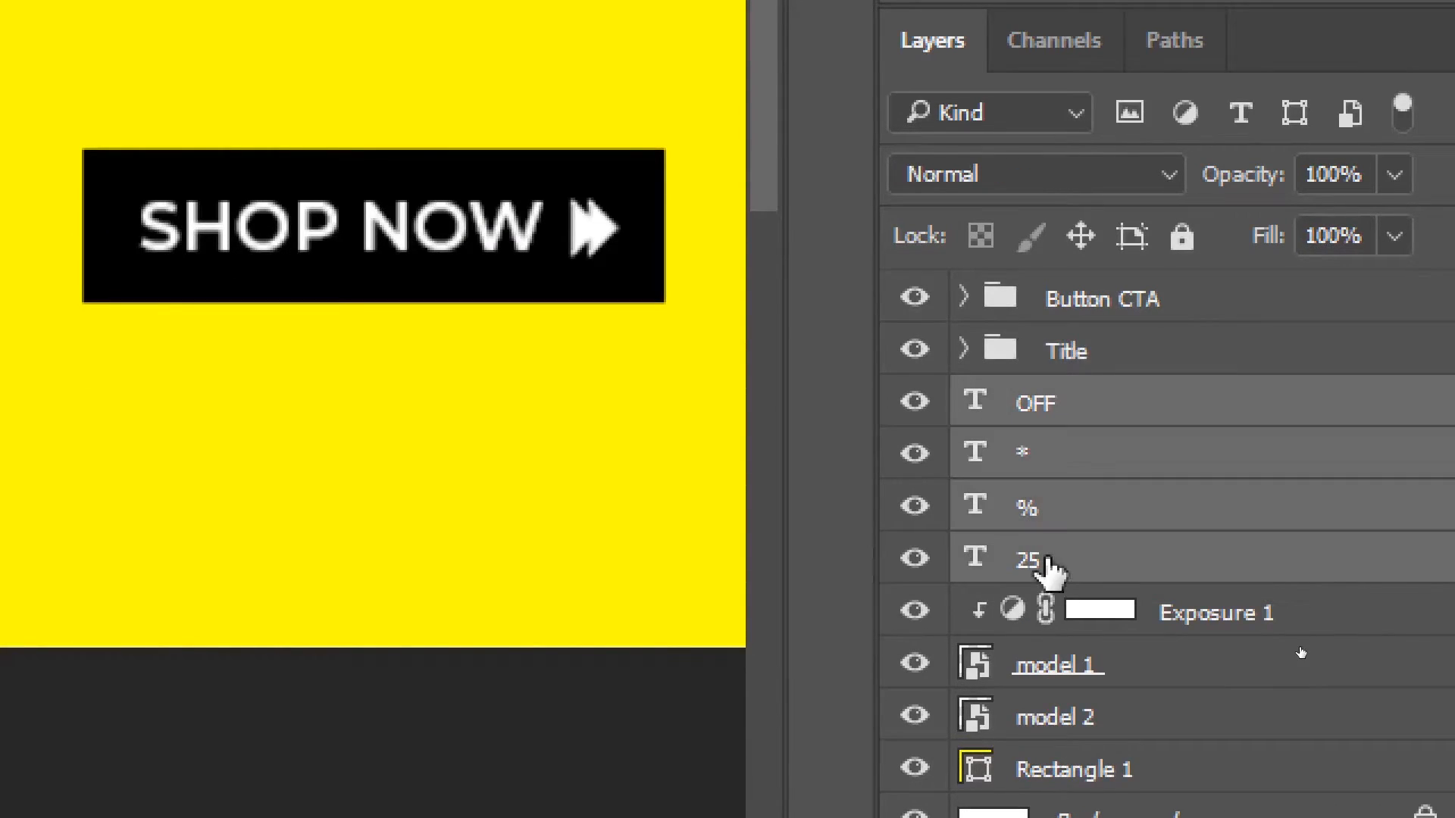
key(ctrl+g)
double_click(1068, 401)
text(SALE)
key(Return)
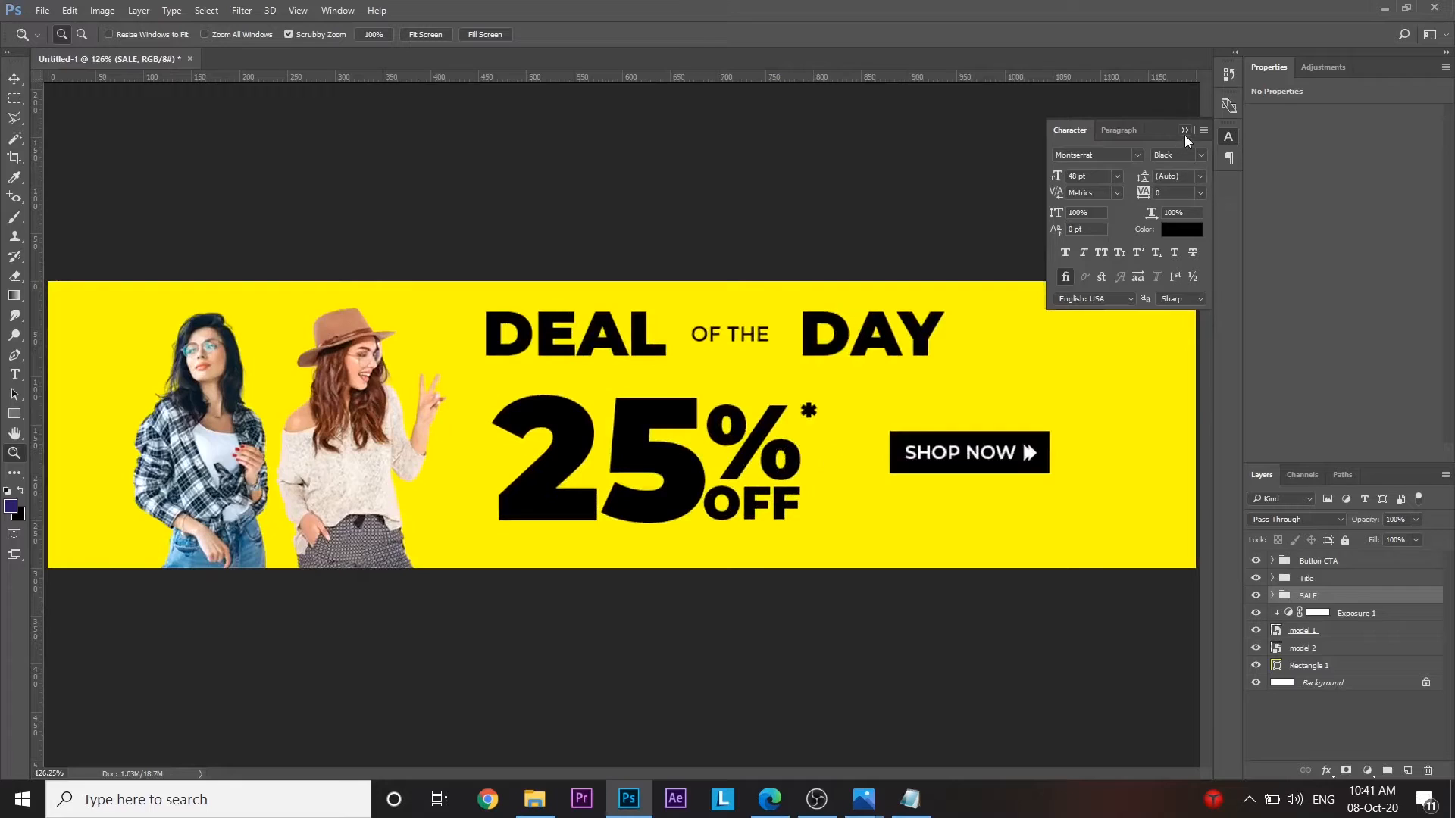
click(1185, 131)
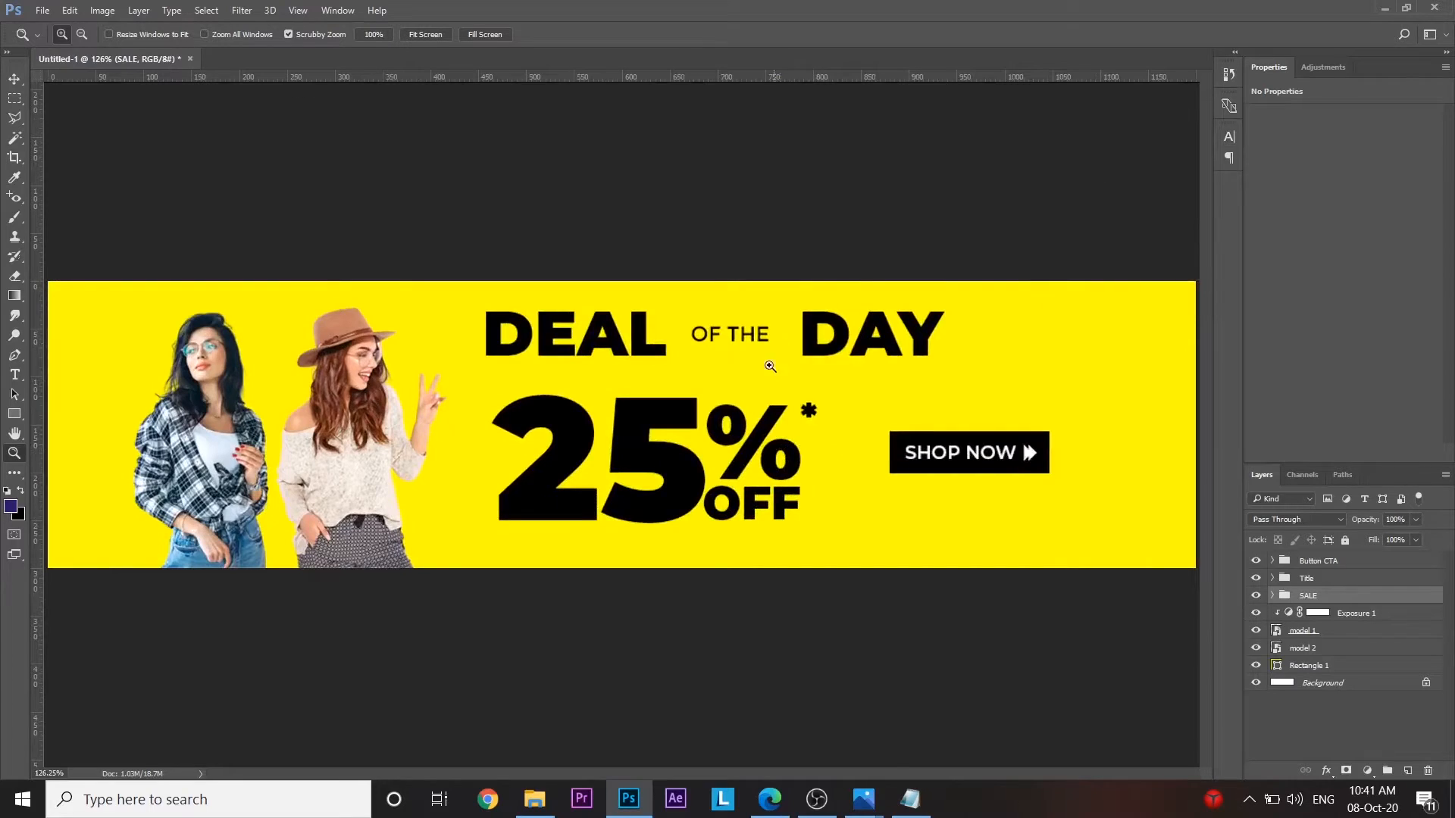
- Move the Button CTA group about 90 px to the right and 20 px up
drag(782, 404, 790, 485)
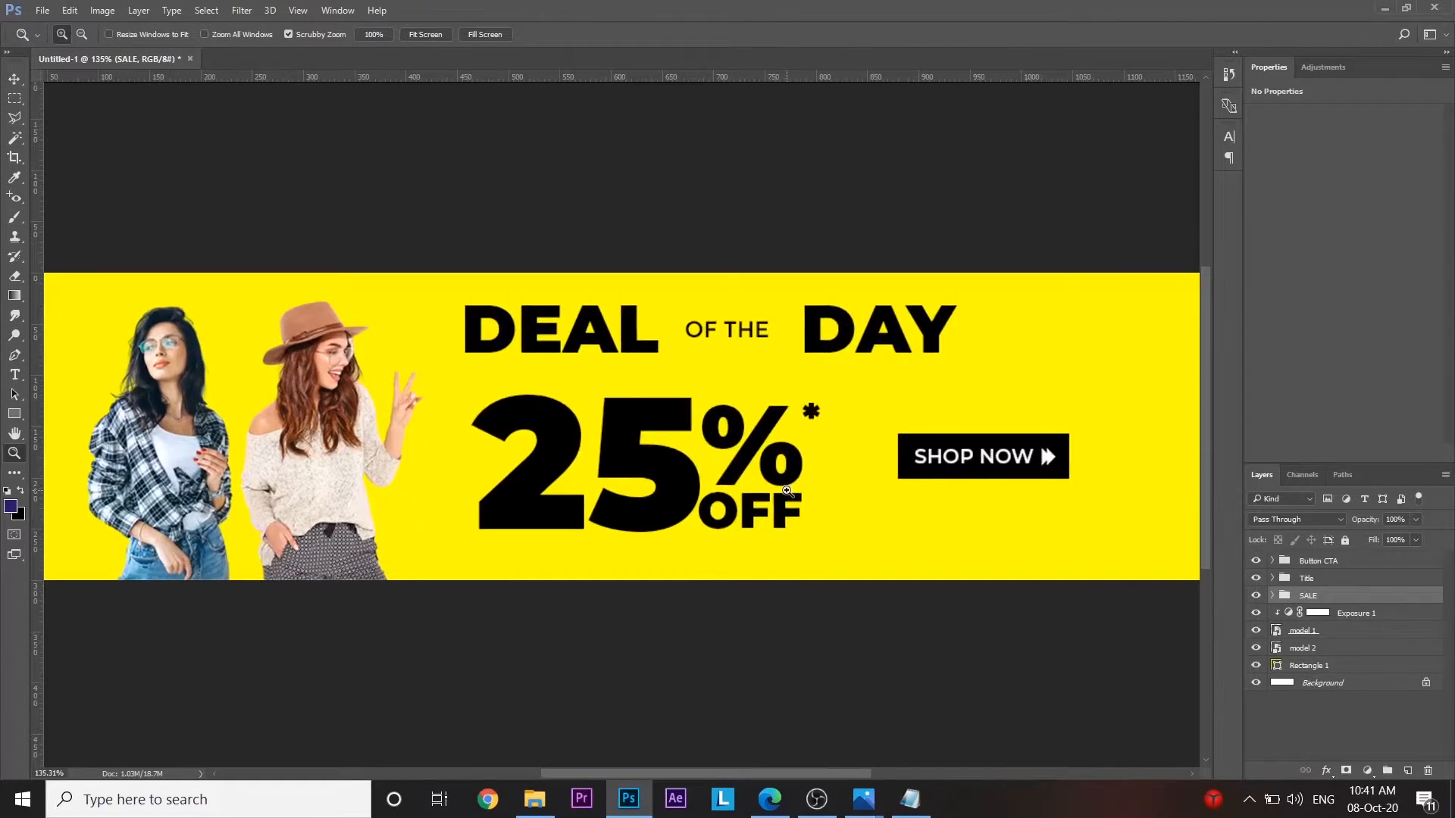
click(1321, 565)
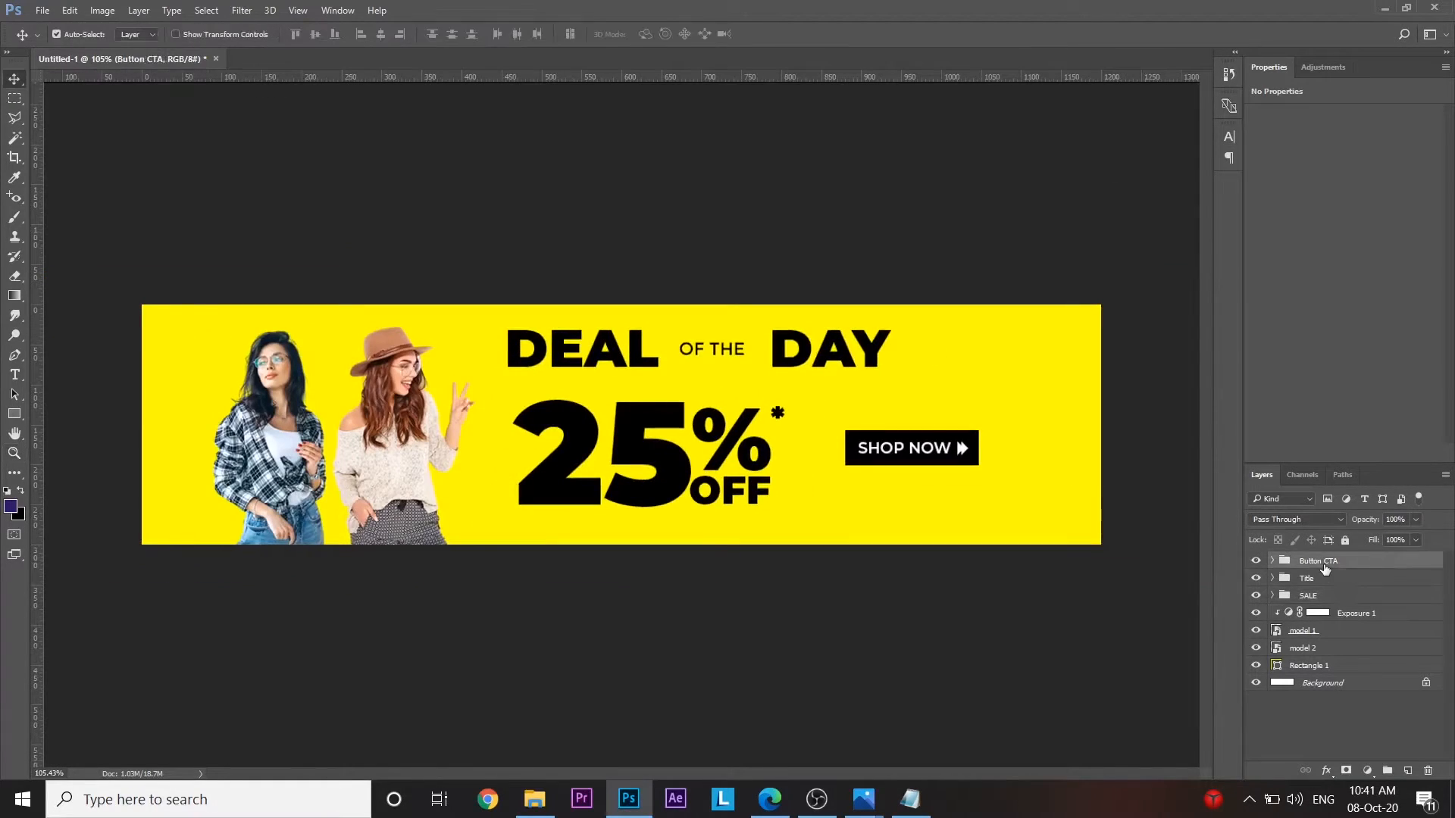
key(shift+Up)
key(shift+Right)
key(shift+Right)
key(shift+Right)
key(shift+Right)
key(shift+Right)
key(shift+Up)
key(shift+Up)
key(shift+Right)
key(shift+Right)
key(shift+Right)
key(shift+Down)
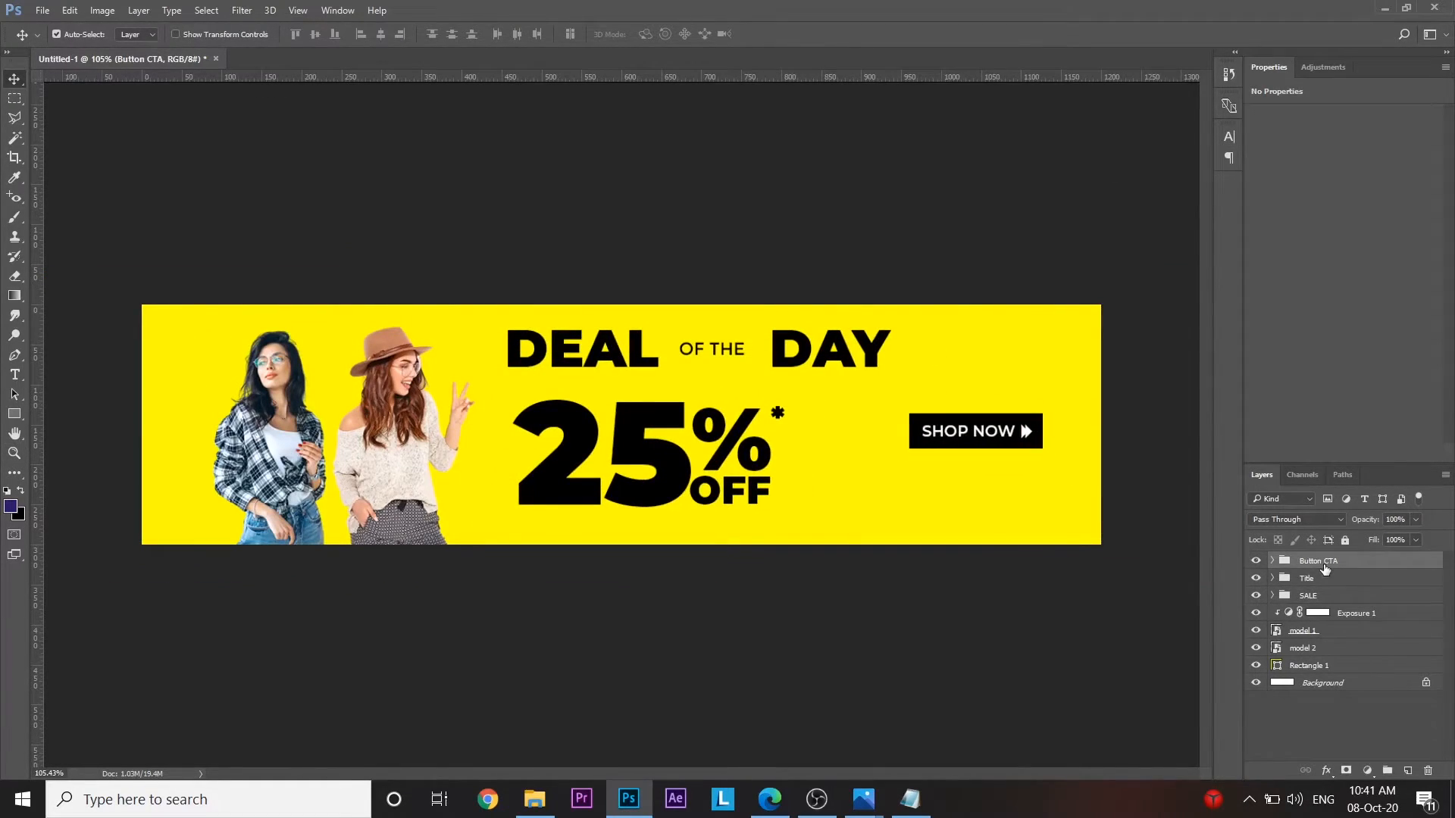
key(shift+Right)
- Scale up the SALE group and move it 20 px up towards the headline
click(1315, 598)
key(ctrl+t)
drag(786, 504, 826, 514)
key(Return)
key(shift+Up)
key(shift+Up)
- Scale down the Title group to match the width of the 25%* text, showing the guides only while aligning
key(z)
key(ctrl+semicolon)
key(v)
drag(588, 328, 246, 390)
key(z)
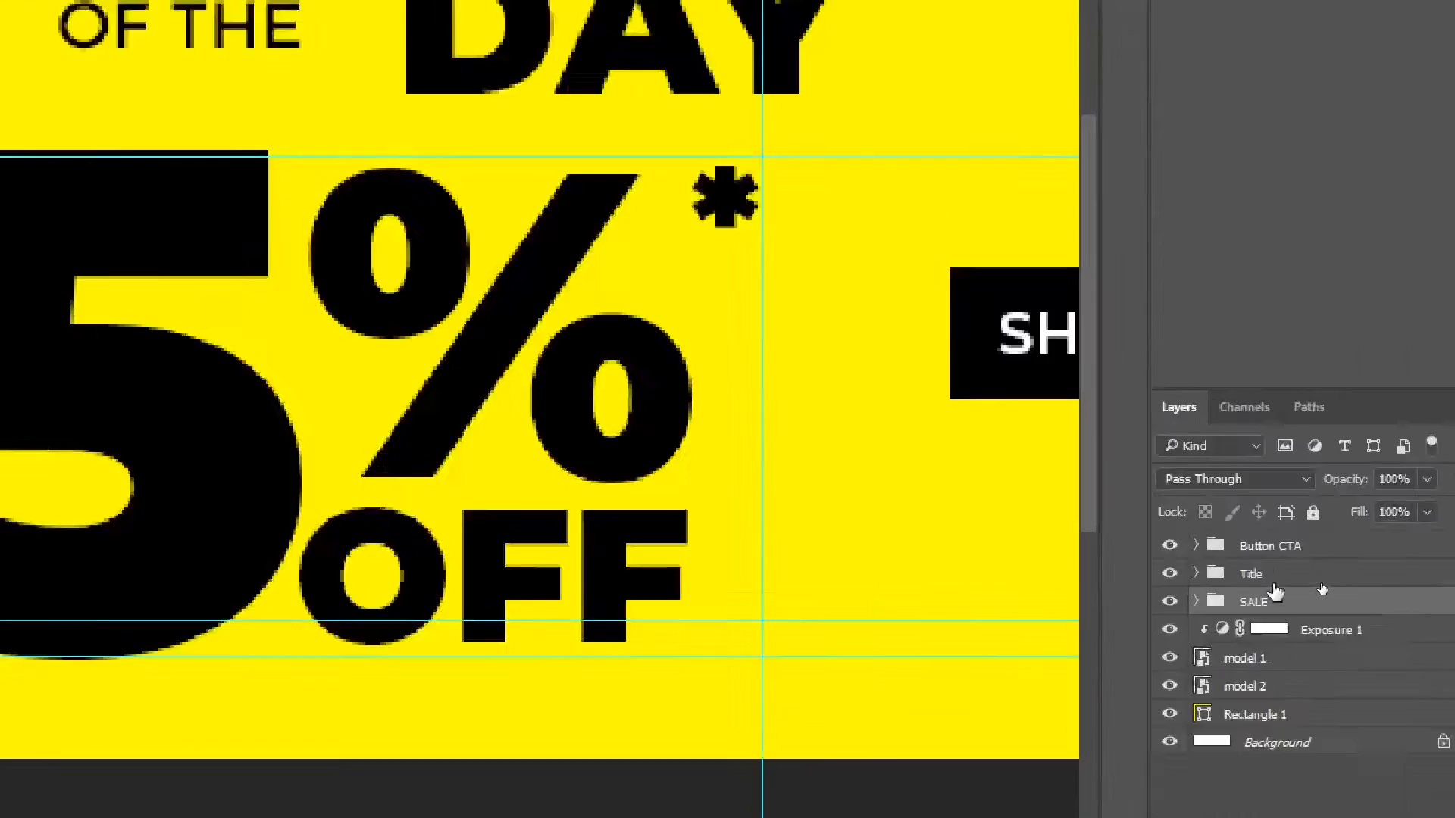
click(1318, 582)
key(ctrl+t)
drag(1059, 189, 1013, 223)
drag(172, 195, 192, 207)
key(Return)
key(v)
key(ctrl+semicolon)
key(z)
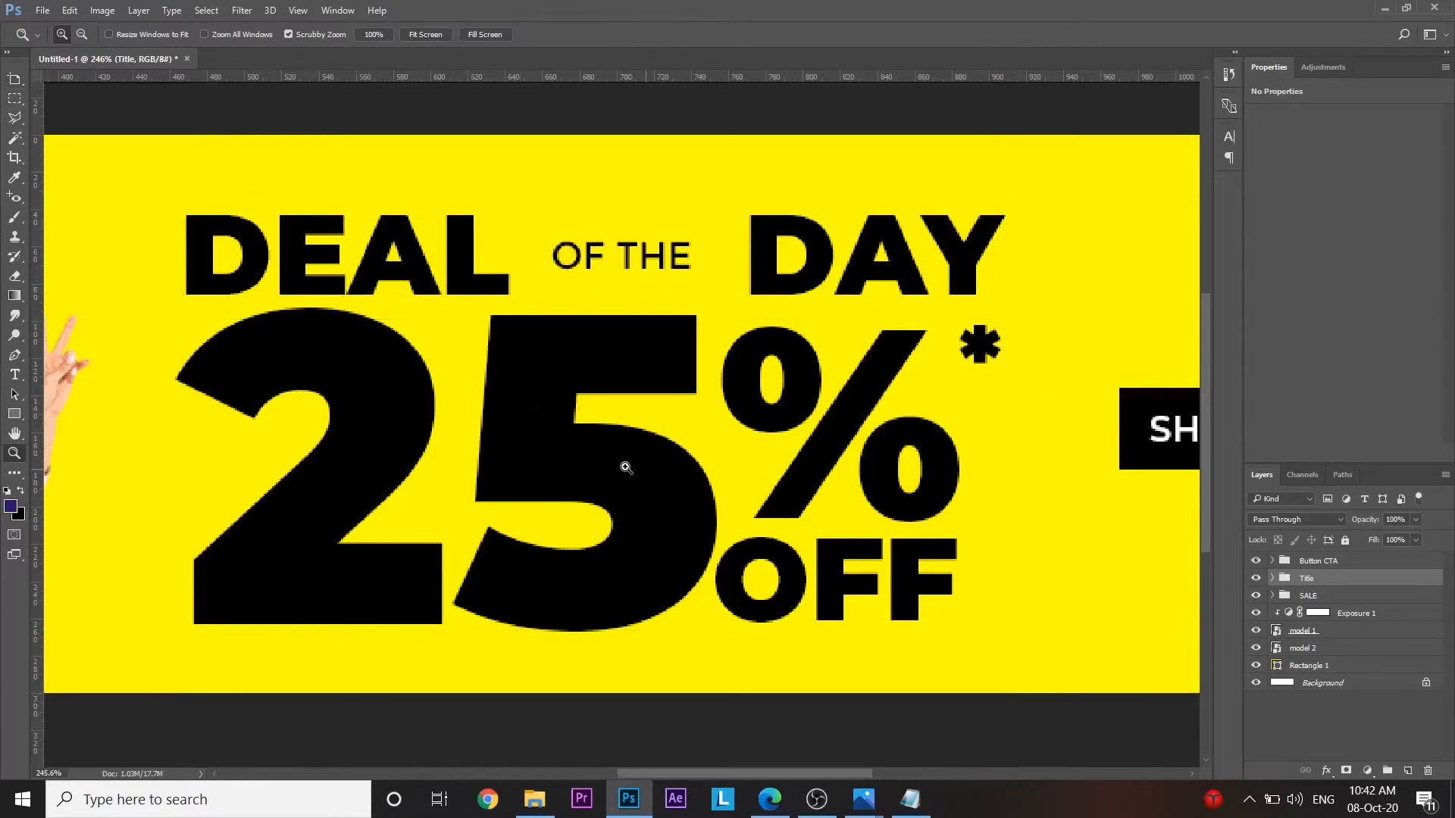
- Scale the OF THE text up to about 22.44 pt and keep it between DEAL and DAY
key(ctrl+0)
key(v)
ctrl+click(728, 342)
key(ctrl+t)
drag(741, 361, 746, 323)
key(Return)
key(z)
drag(852, 577, 787, 577)
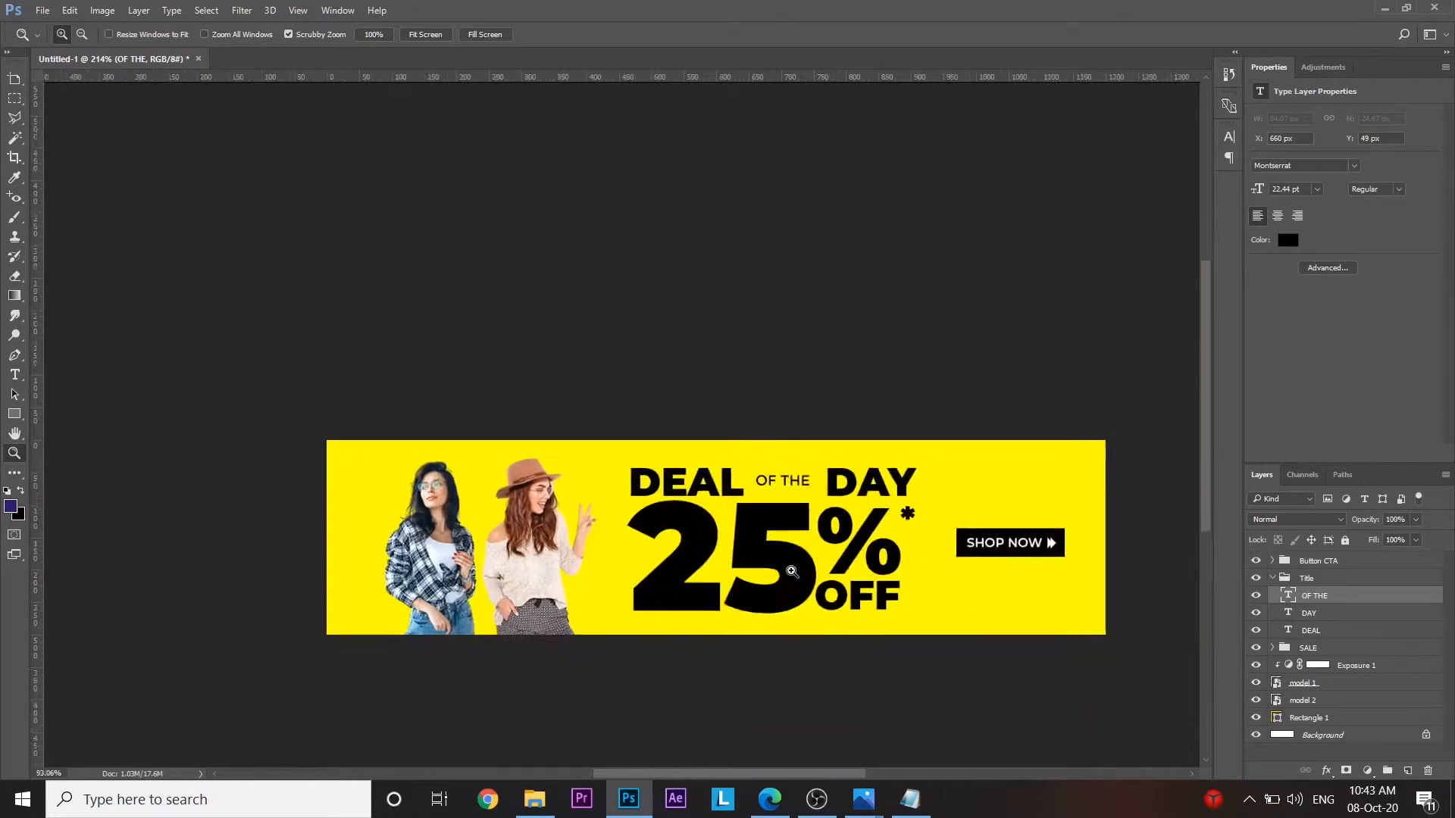
- Scale the Title group down to roughly the width of the 25% text and select it together with the SALE group
drag(757, 450, 776, 450)
click(1273, 578)
click(1308, 578)
key(ctrl+t)
drag(828, 289, 801, 297)
key(Return)
shift+click(1309, 596)
drag(750, 493, 703, 493)
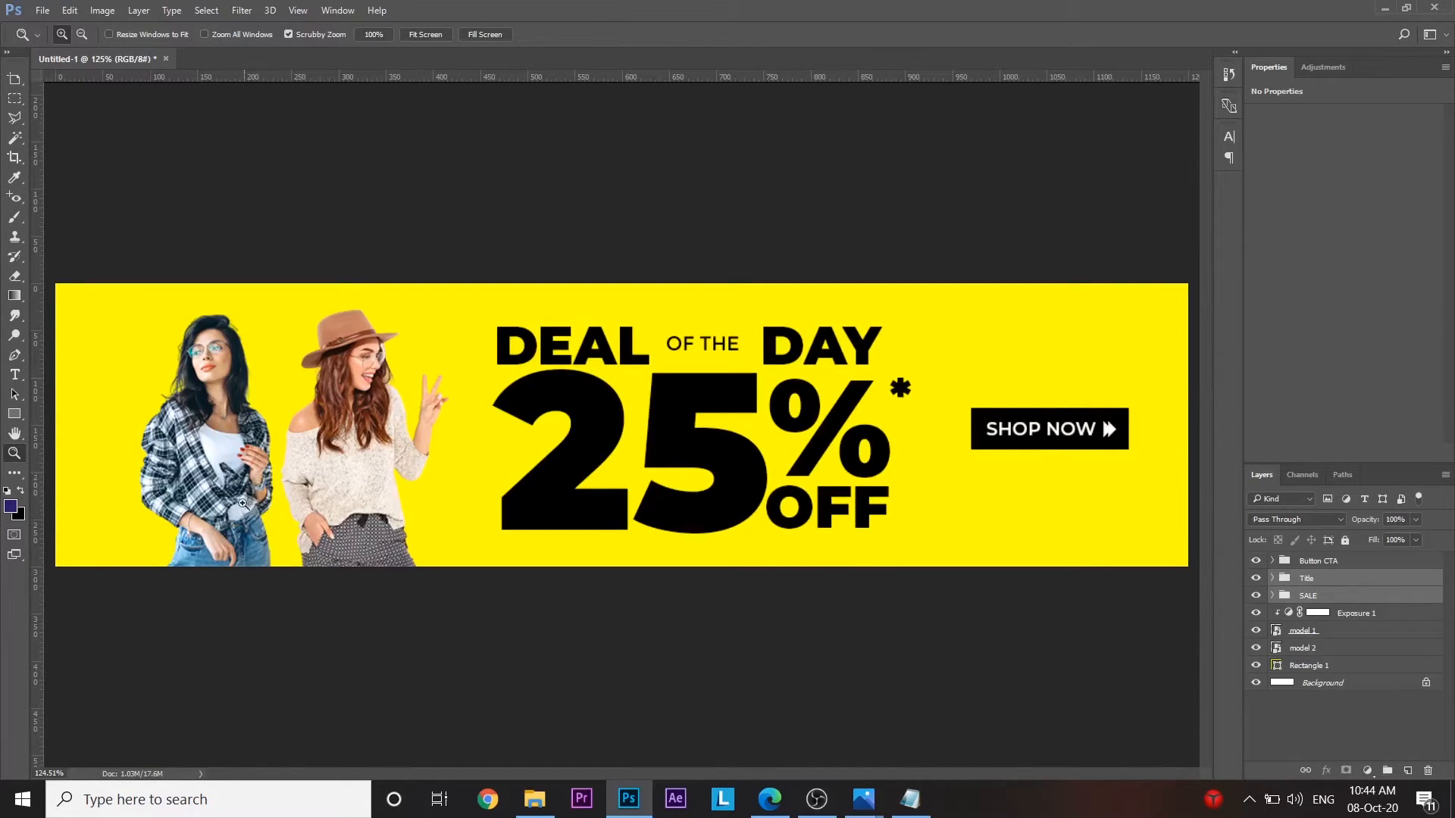
- Add a Hue/Saturation adjustment clipped to model 1 and lower its saturation until the model is black and white
key(v)
click(199, 543)
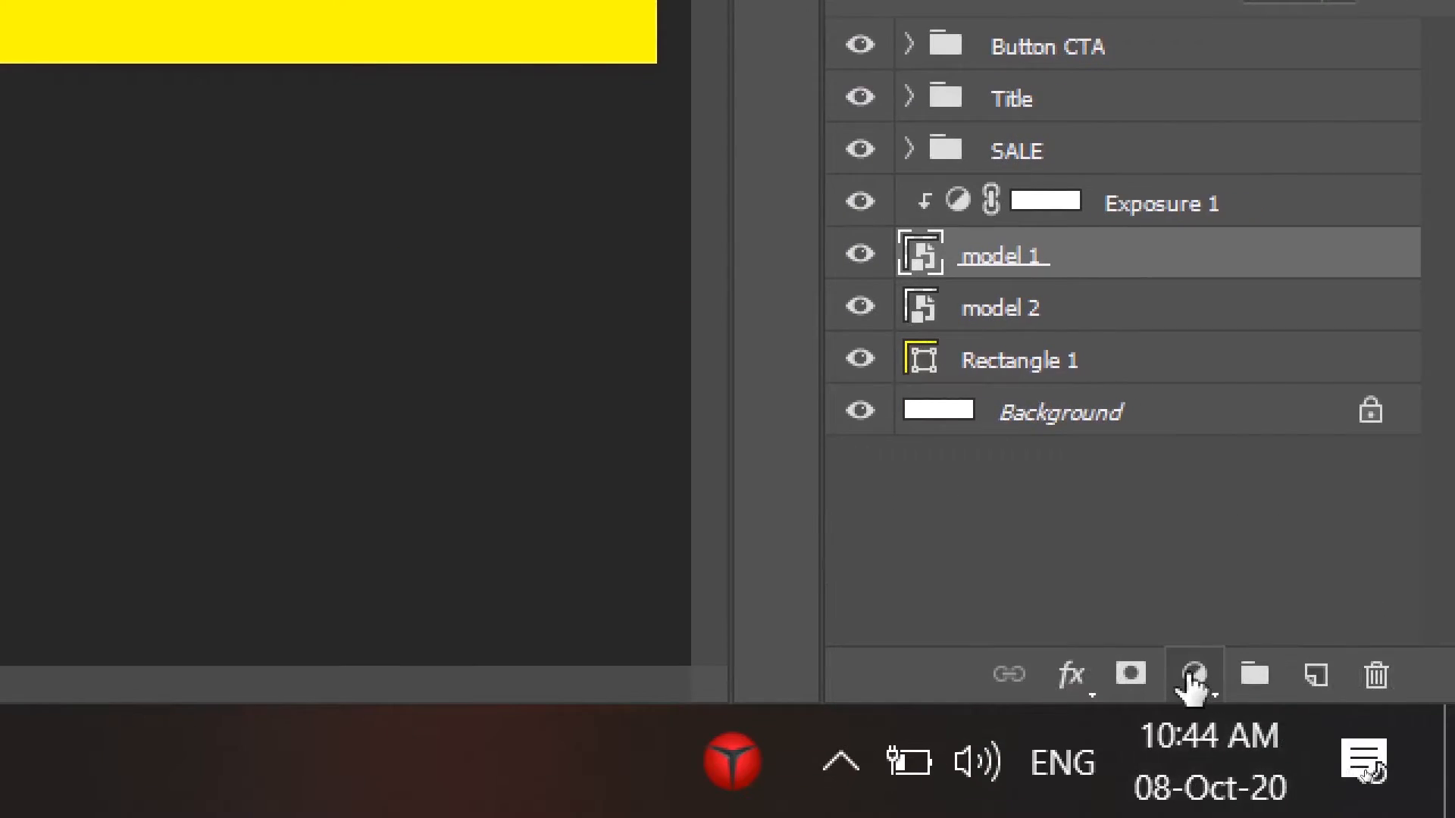
click(1195, 673)
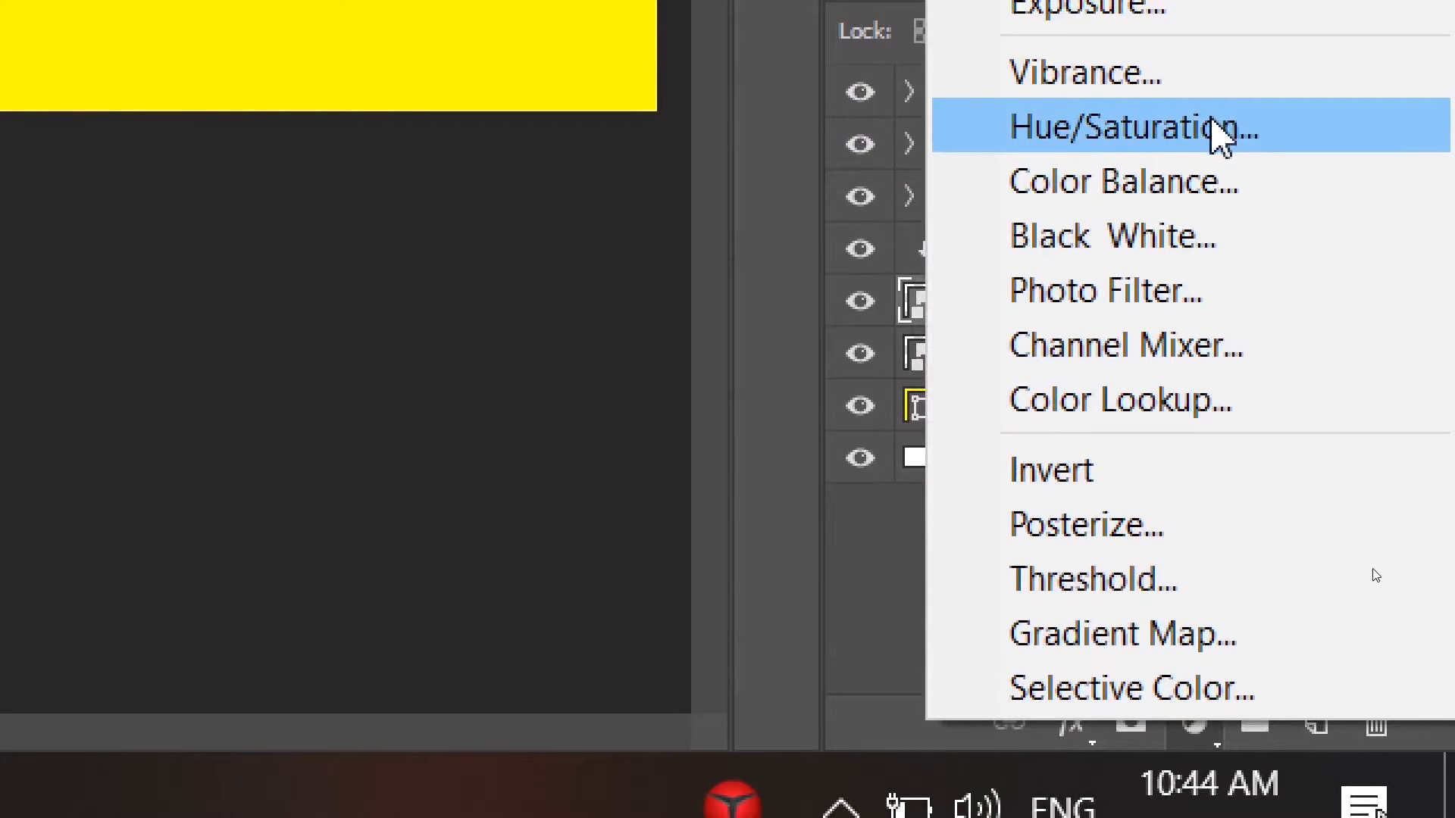
click(1220, 131)
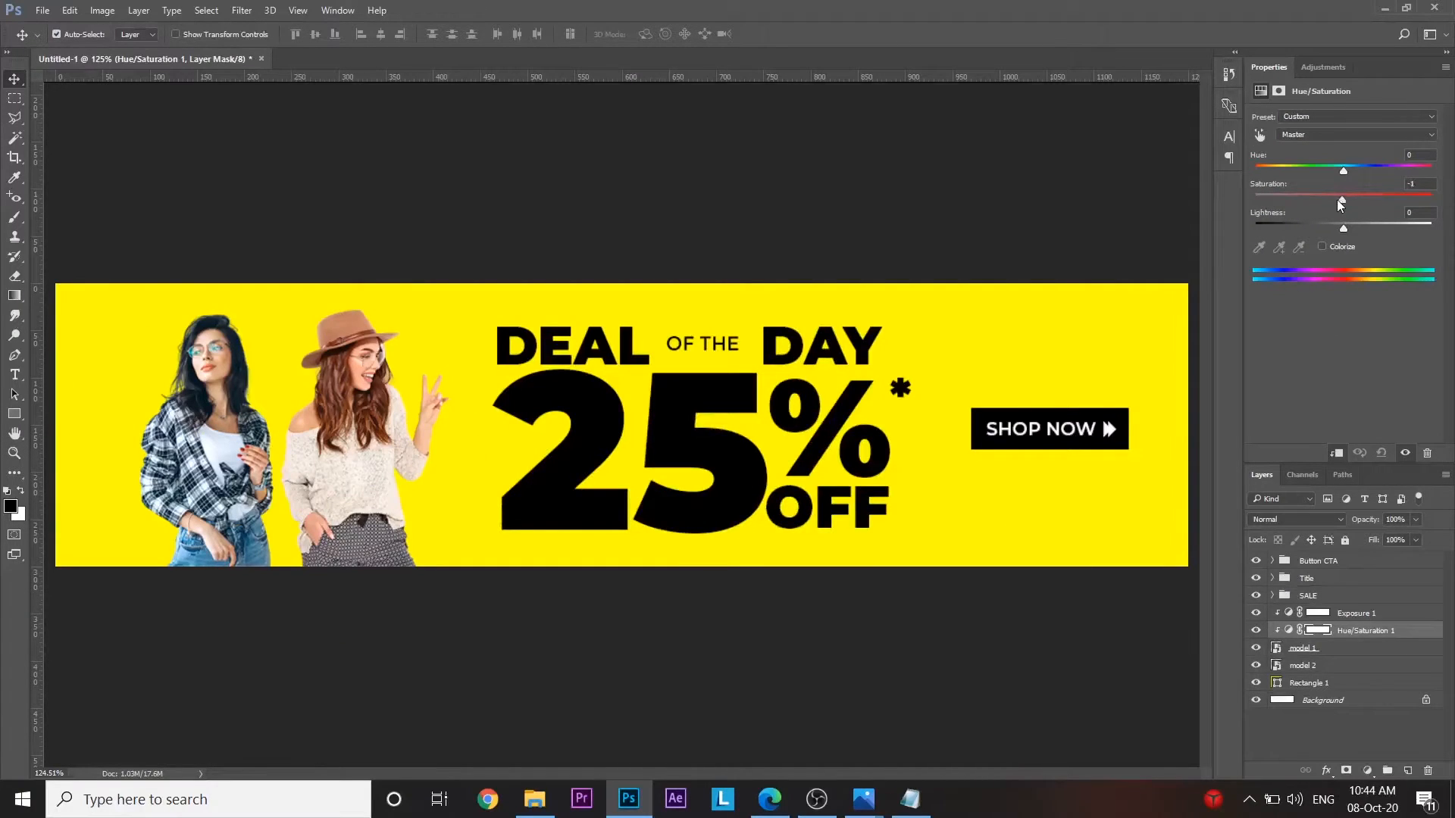
drag(1341, 204, 1257, 205)
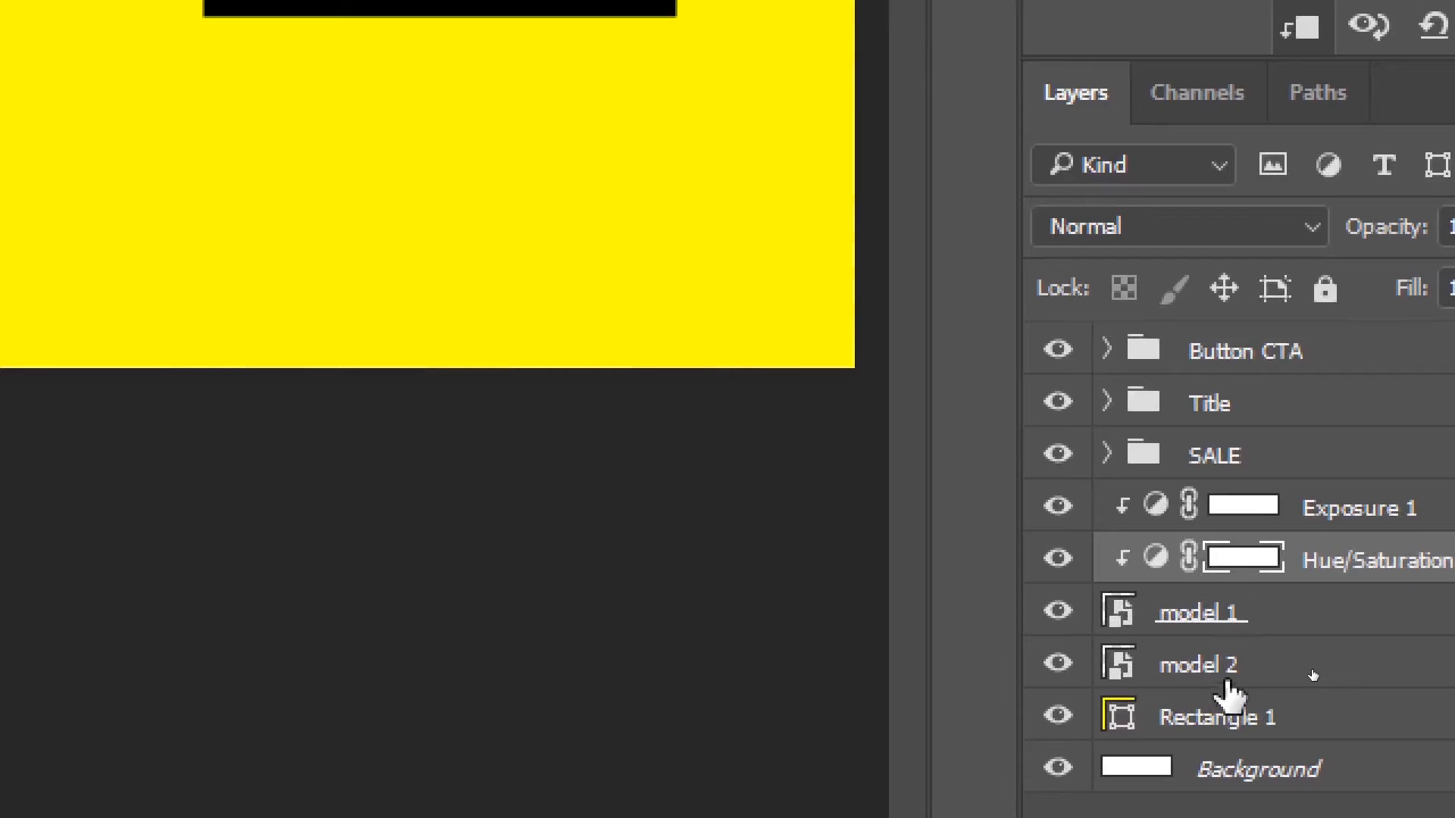
- Add a Hue/Saturation adjustment above model 2 and clip it to that layer
click(1228, 681)
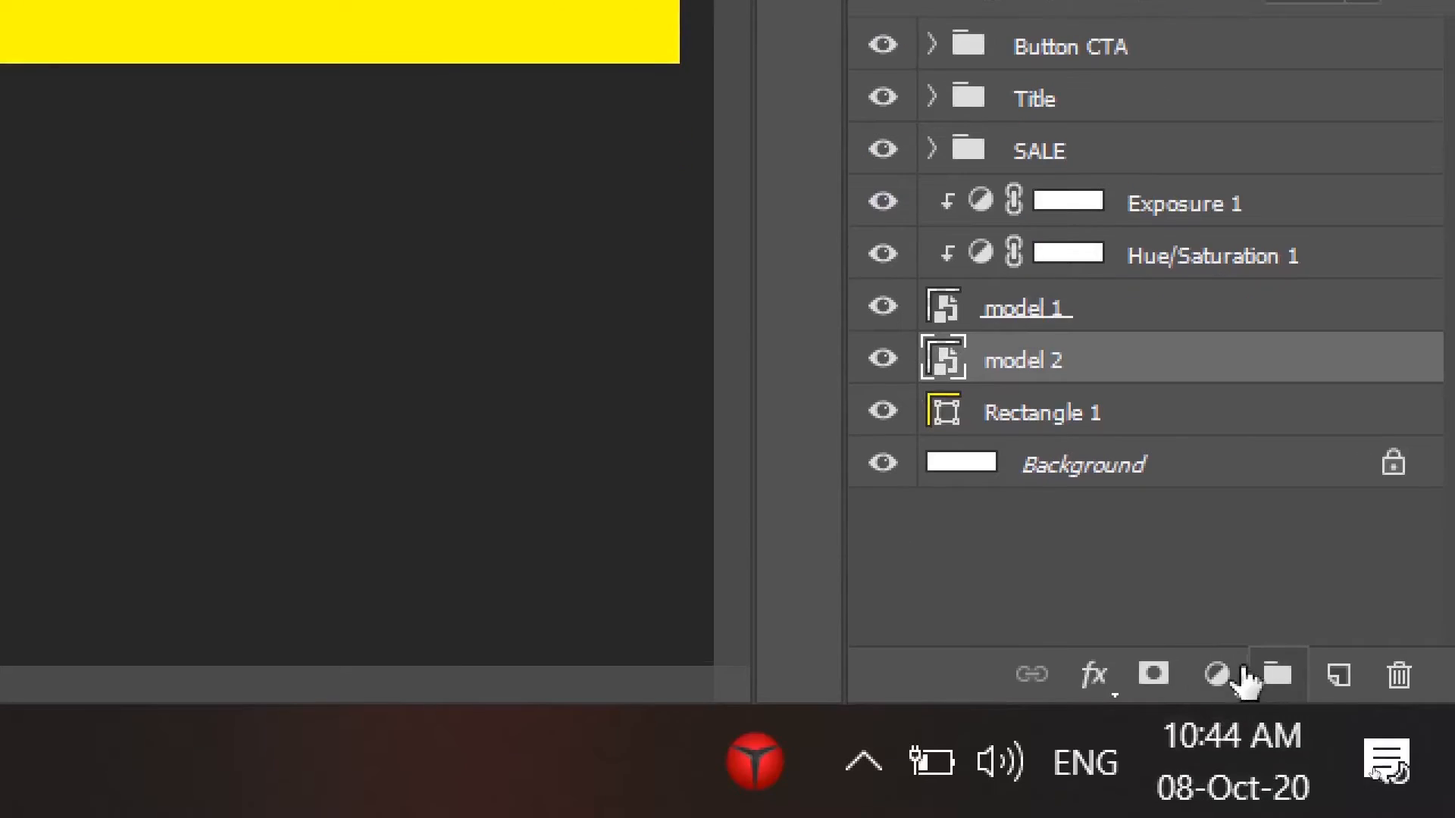
click(1388, 817)
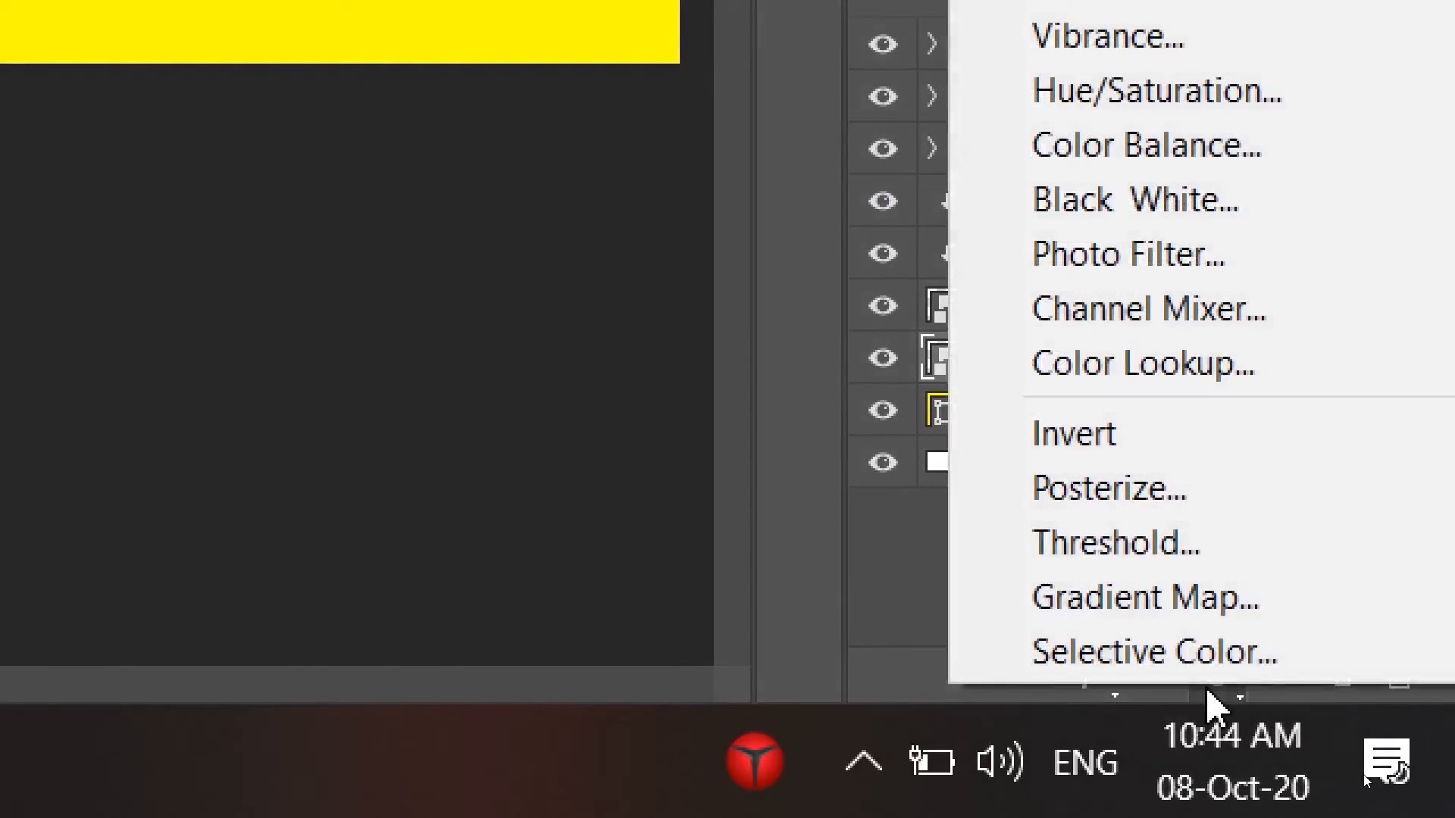
click(1243, 97)
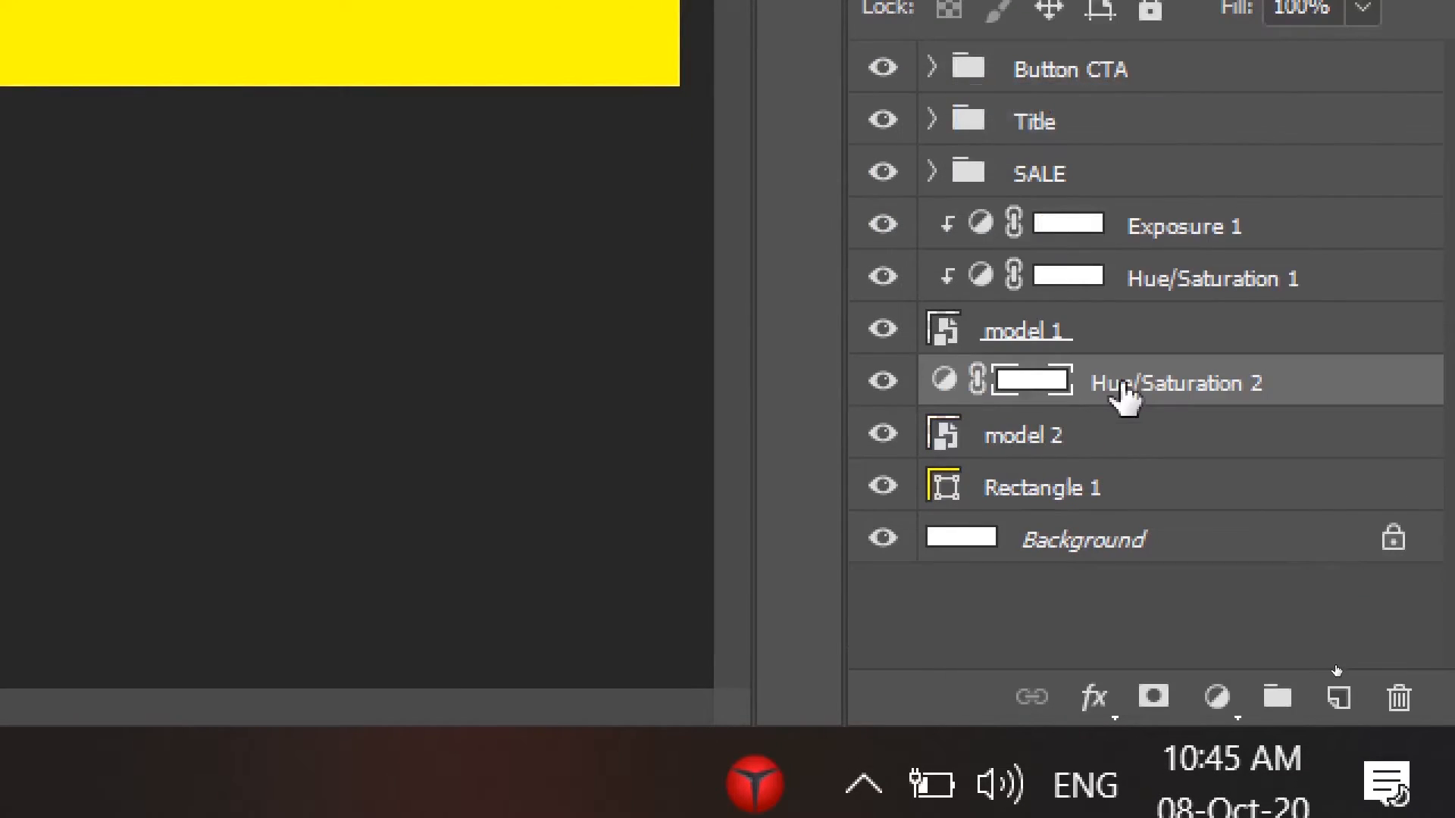
right_click(1125, 394)
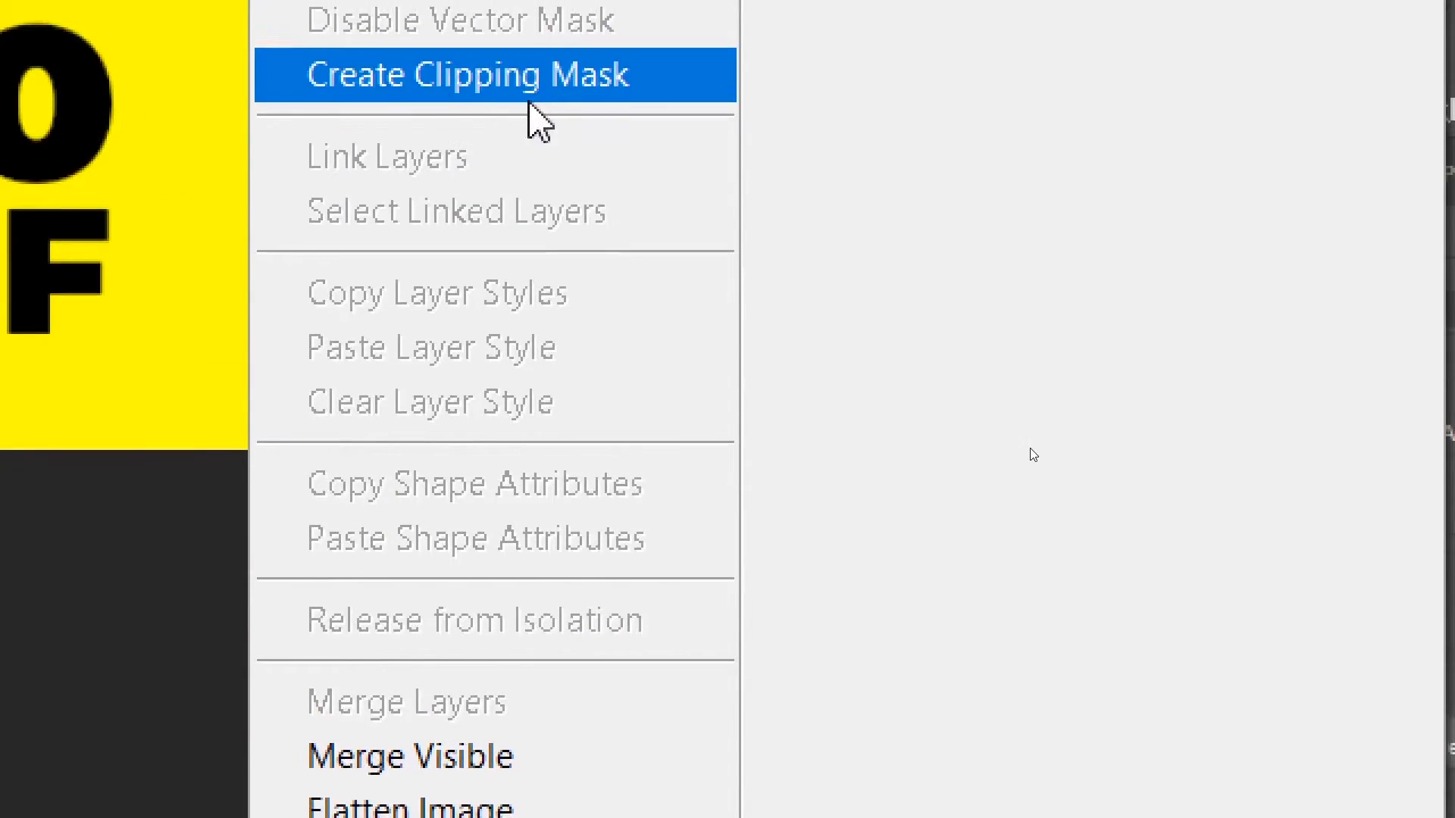
click(539, 82)
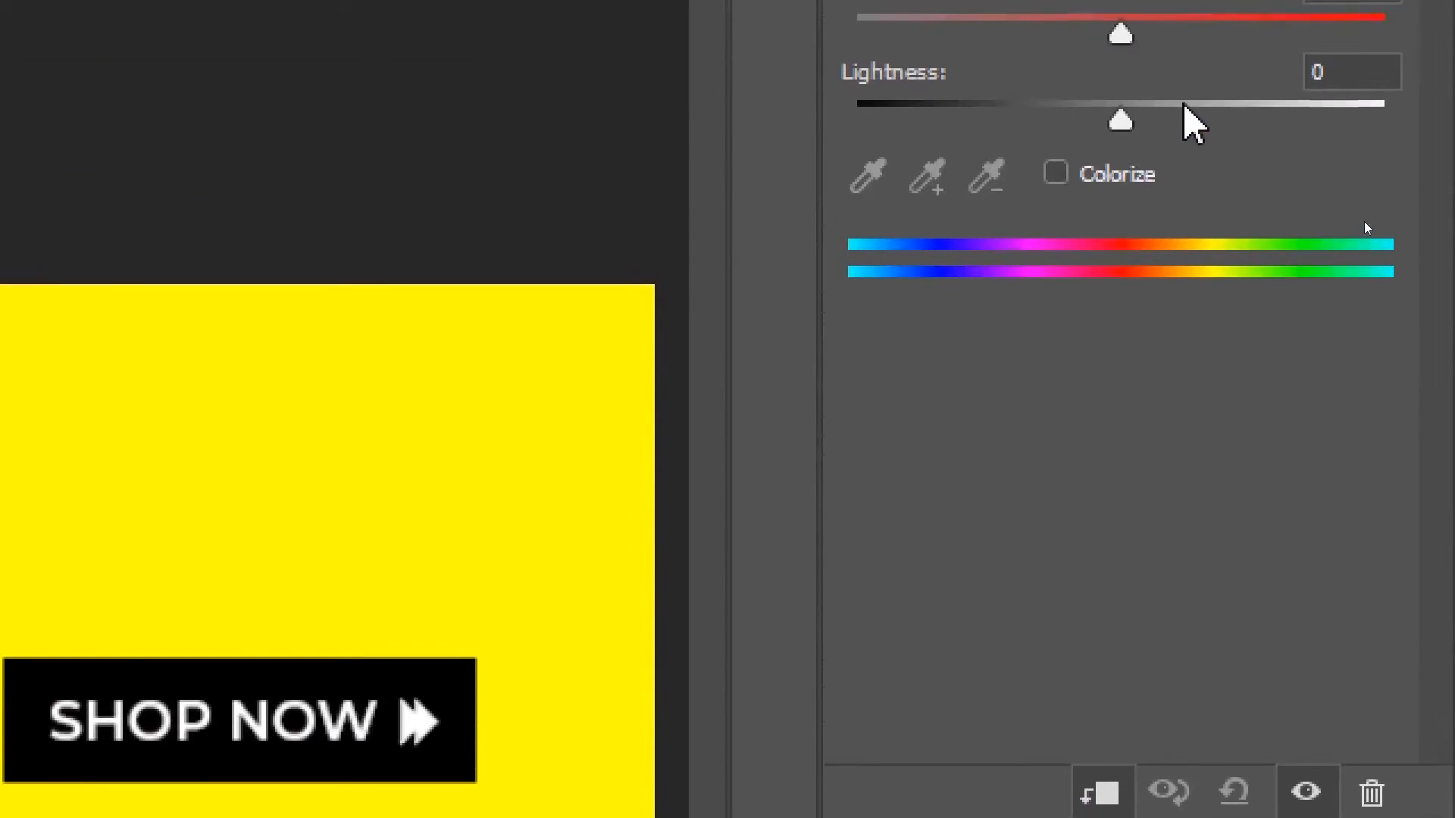
- Set the saturation of model 2's Hue/Saturation adjustment to -100
drag(1120, 33, 1124, 37)
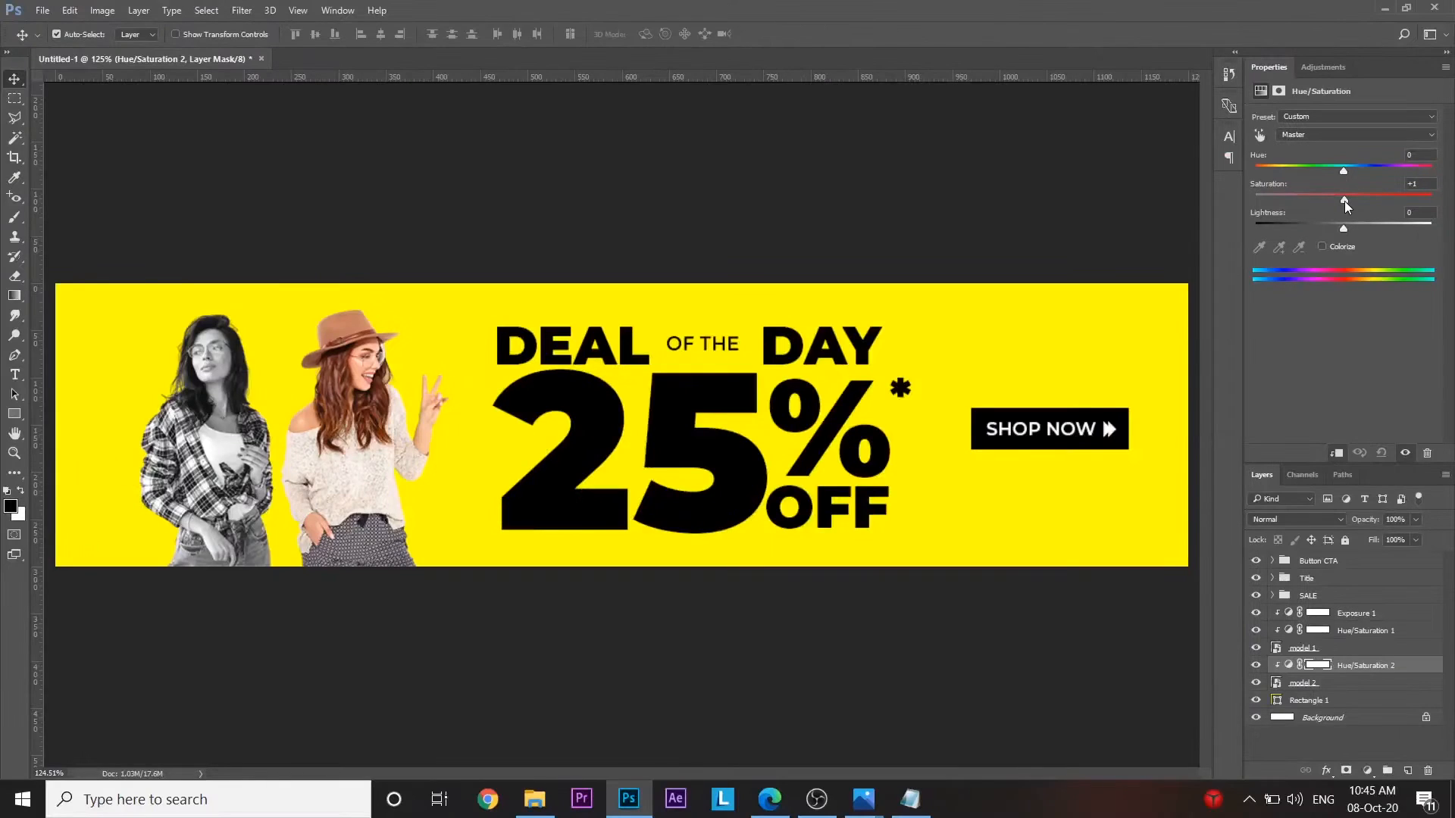
drag(1125, 126, 891, 161)
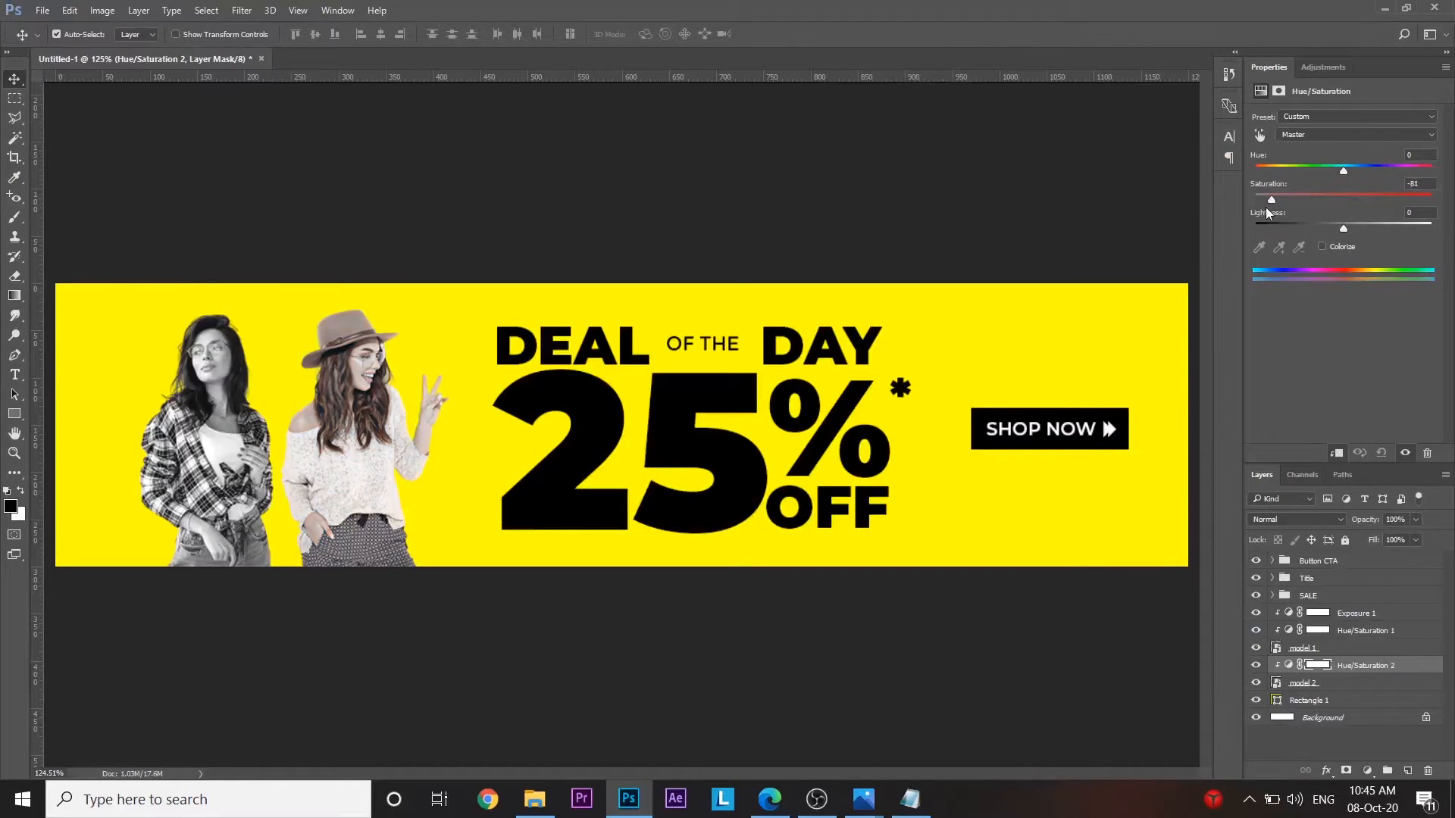
drag(1268, 214, 1253, 214)
- Hide both Hue/Saturation adjustment layers to bring back the models' original colours
key(z)
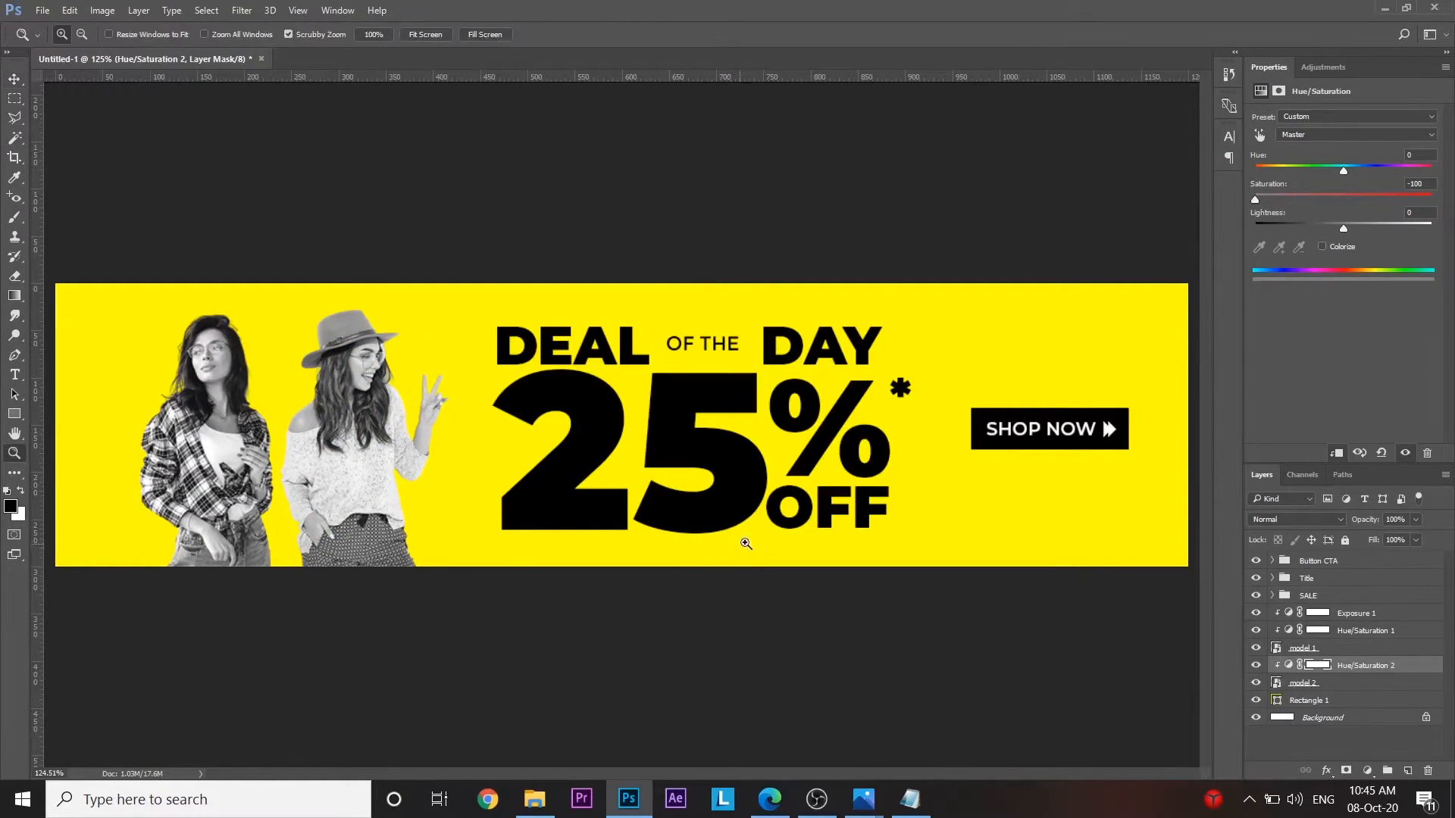
drag(765, 546, 749, 547)
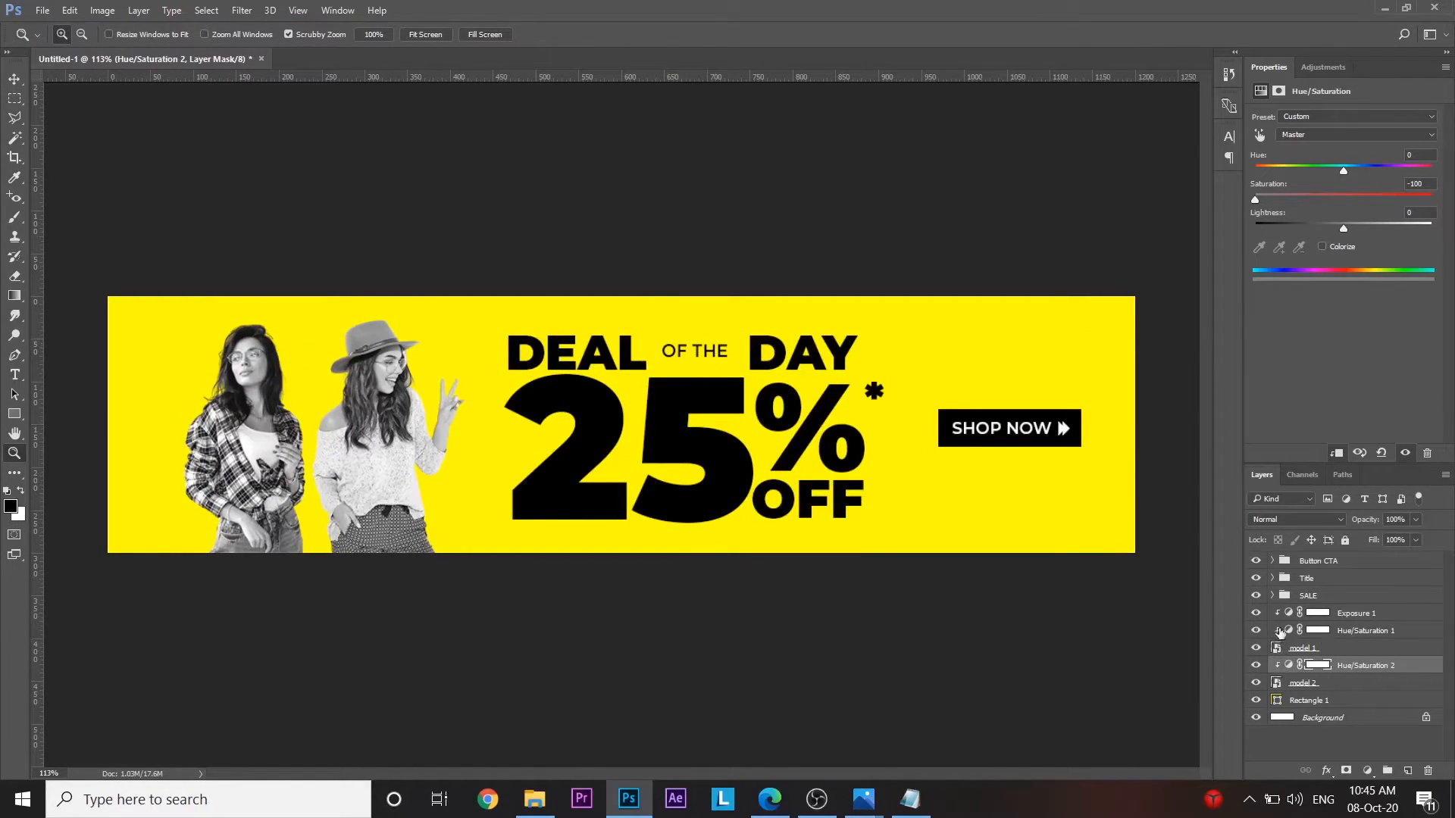
click(1256, 665)
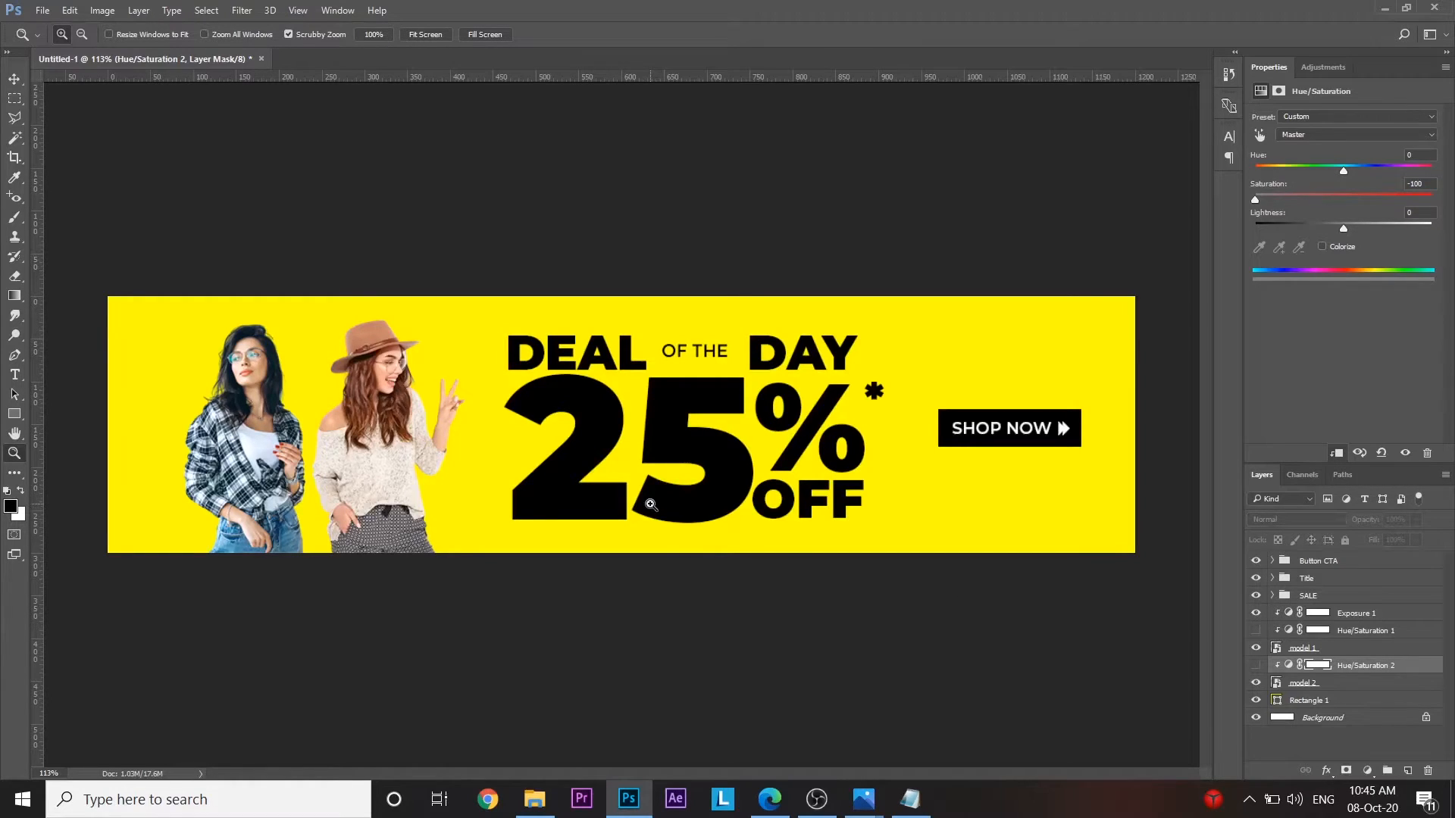
drag(650, 504, 1077, 599)
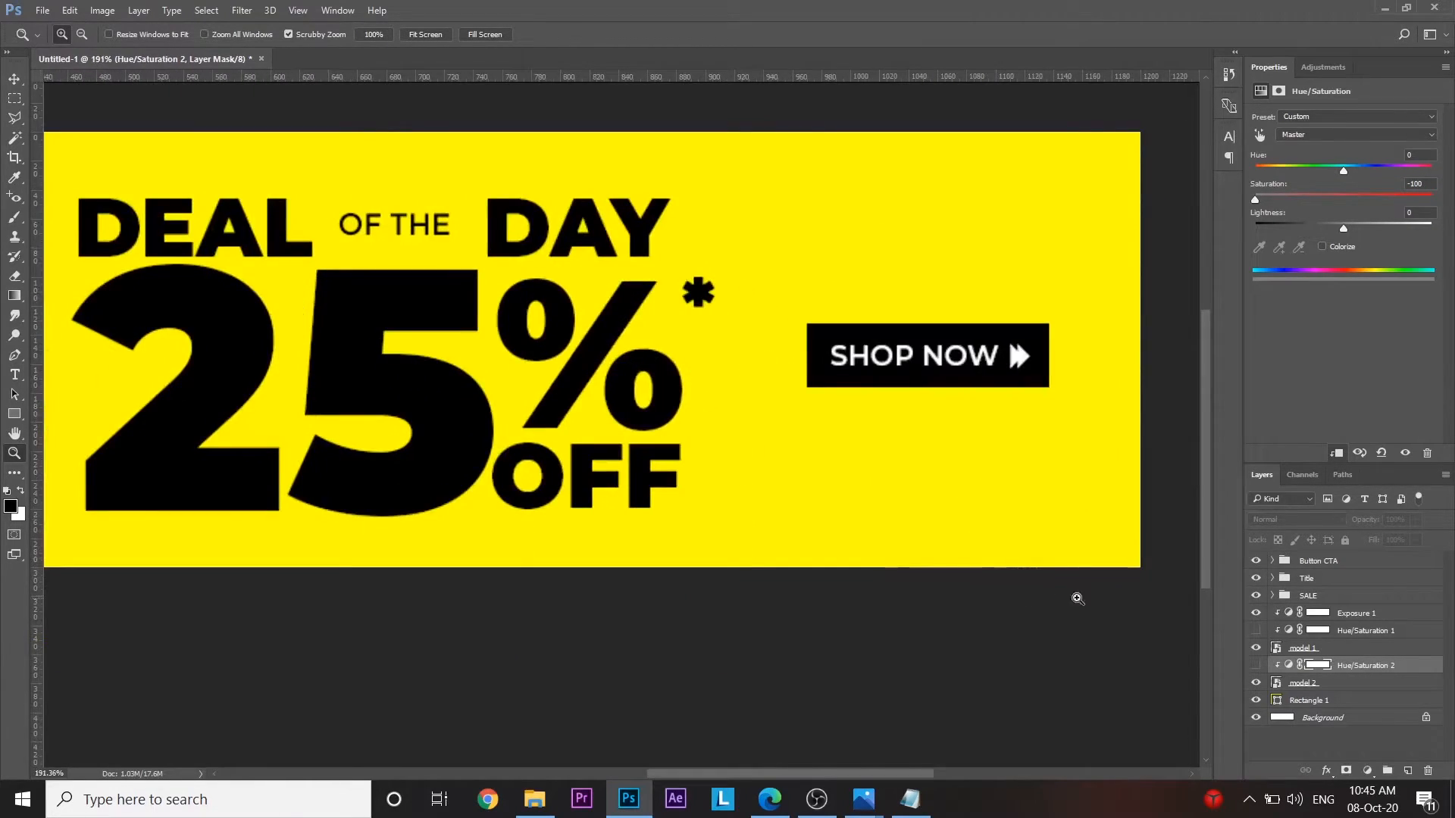
- Add the text "*Terms & Conditions Apply" below the SHOP NOW button in Montserrat Regular, 12 pt
scroll(1078, 598, up, 3)
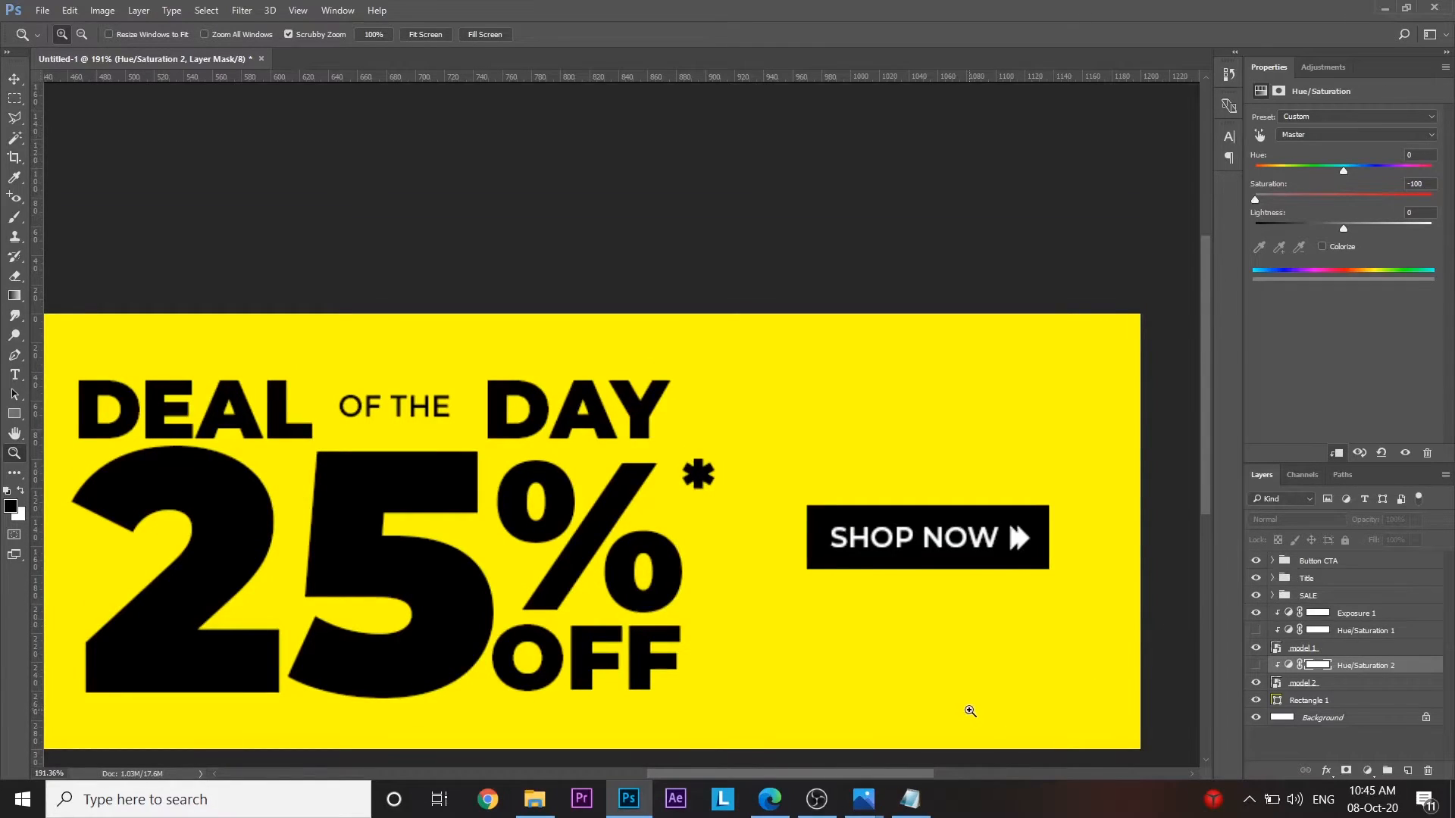
key(t)
click(832, 705)
text(*Terms)
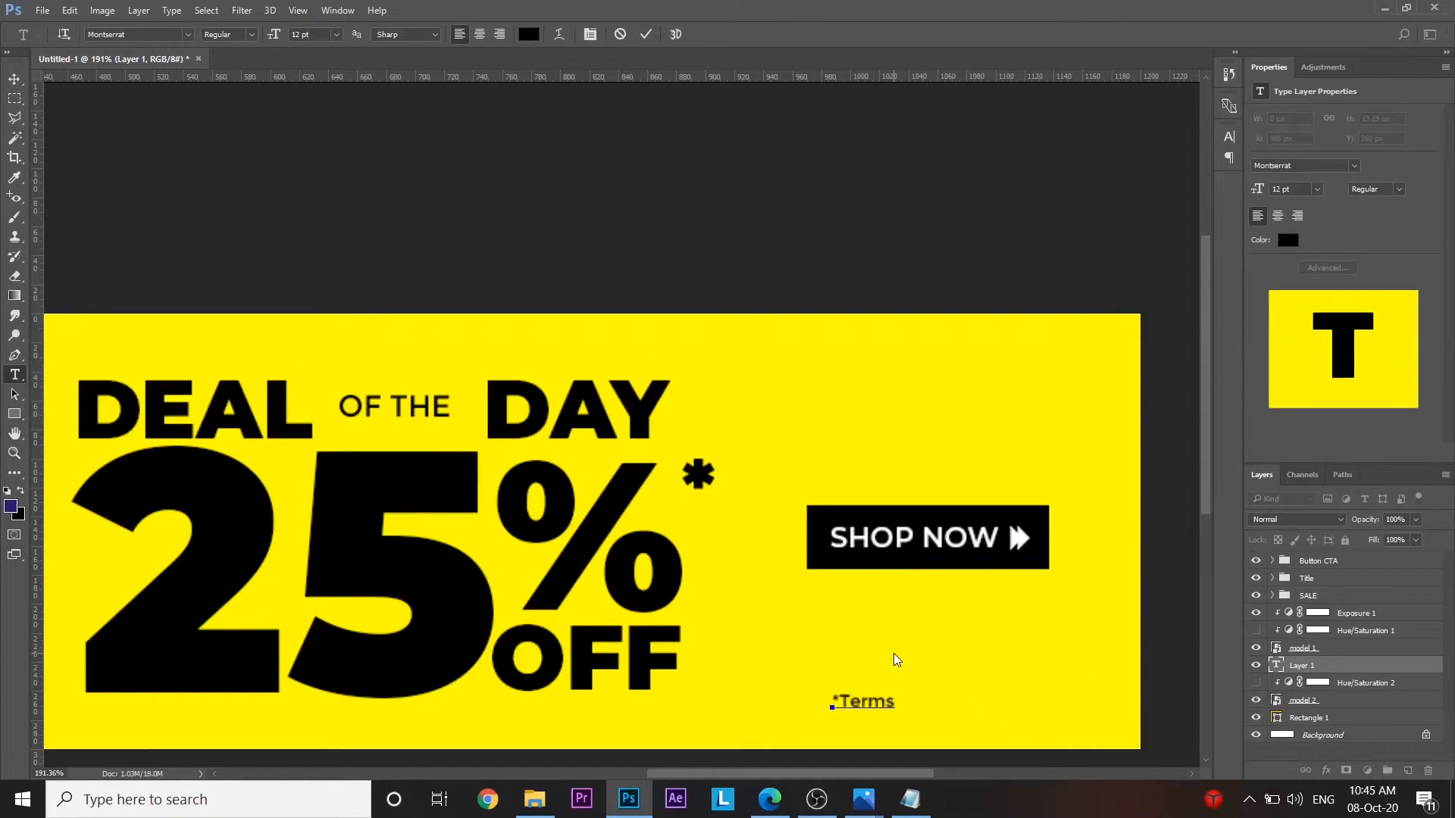
text( & Conditions Apply)
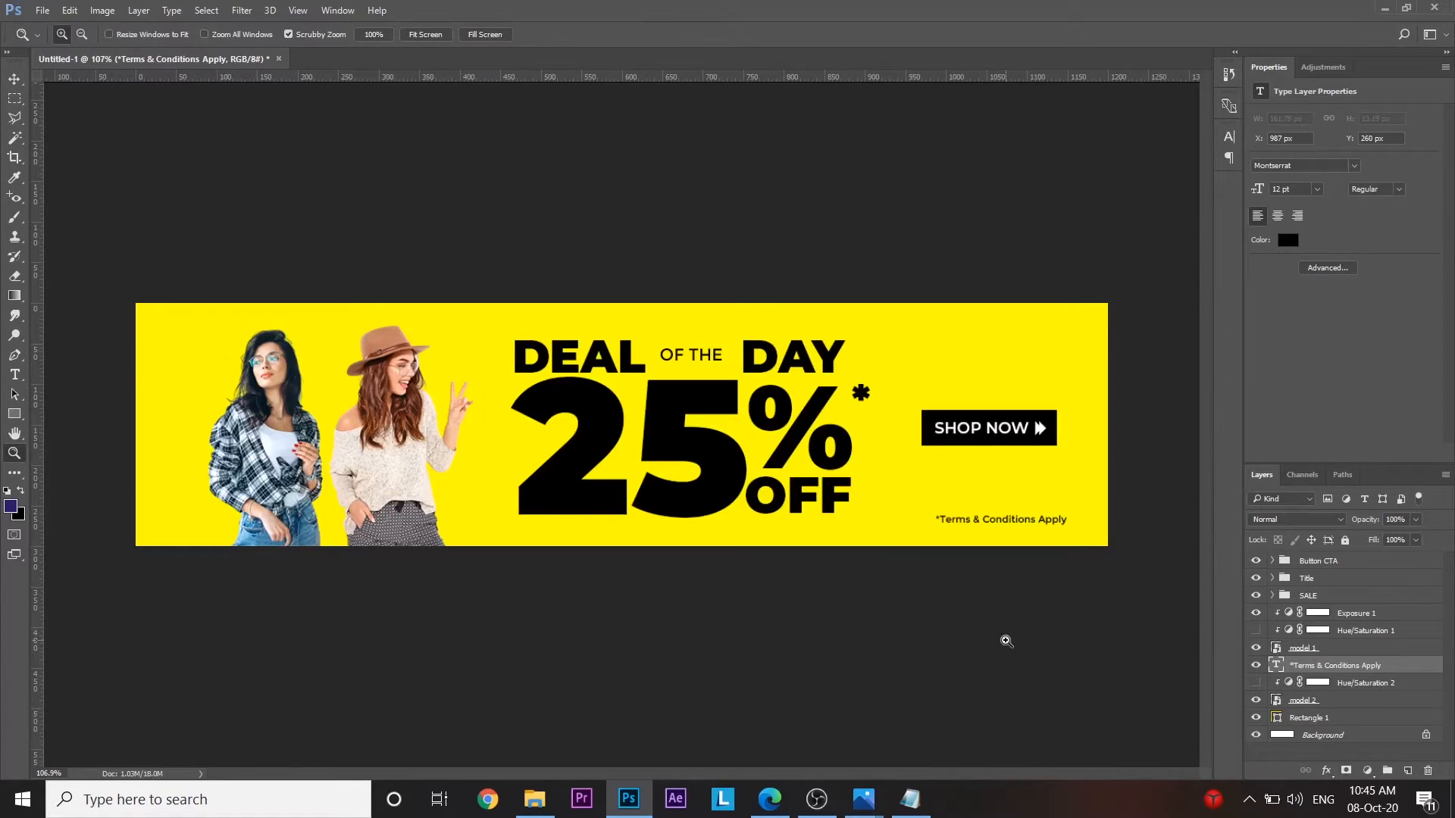
- Scale the terms text down to about 9.5 pt and position it in the banner's lower-right corner
key(ctrl+t)
drag(1013, 636, 916, 646)
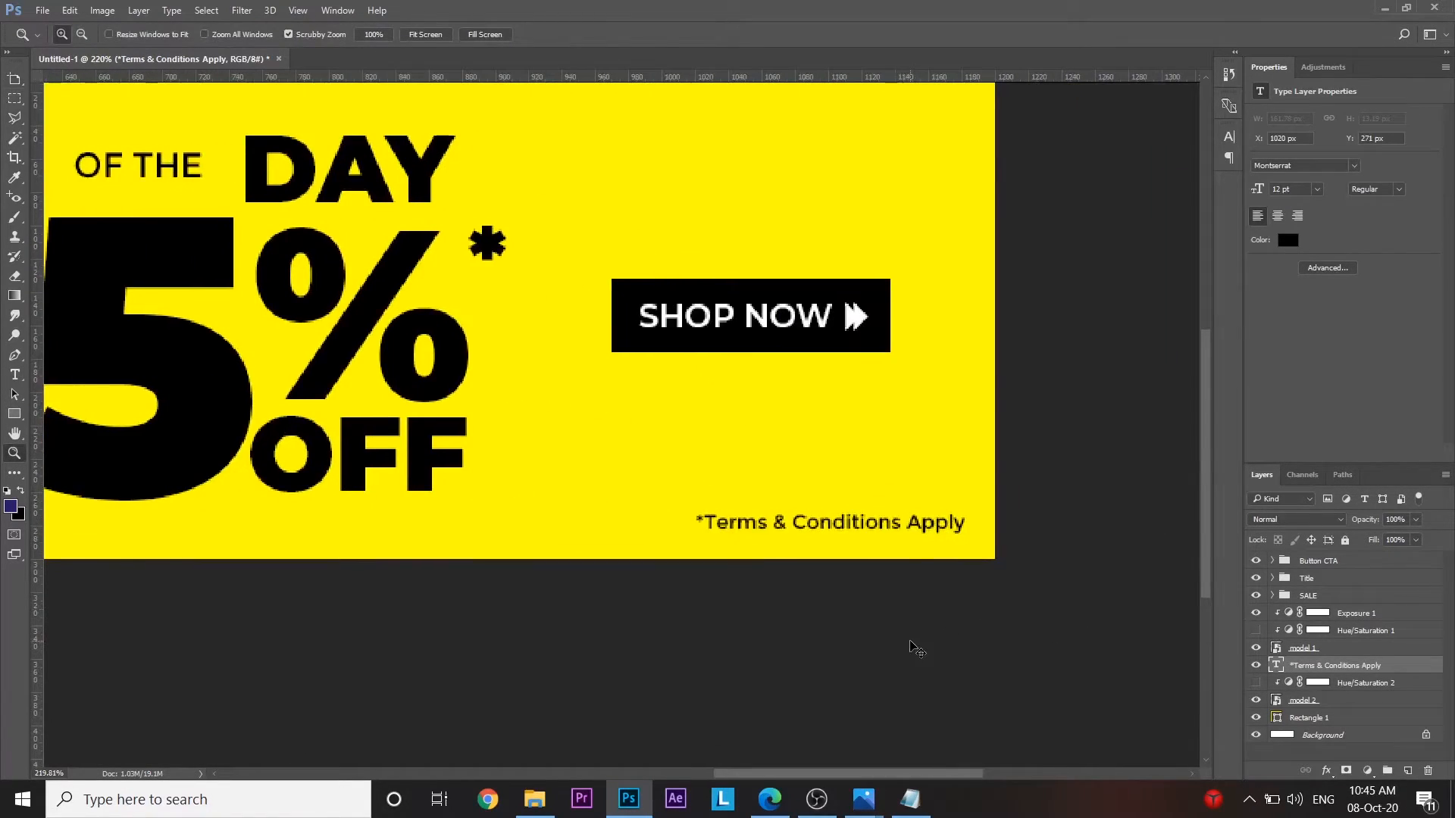
key(ctrl+t)
drag(695, 537, 754, 546)
key(Return)
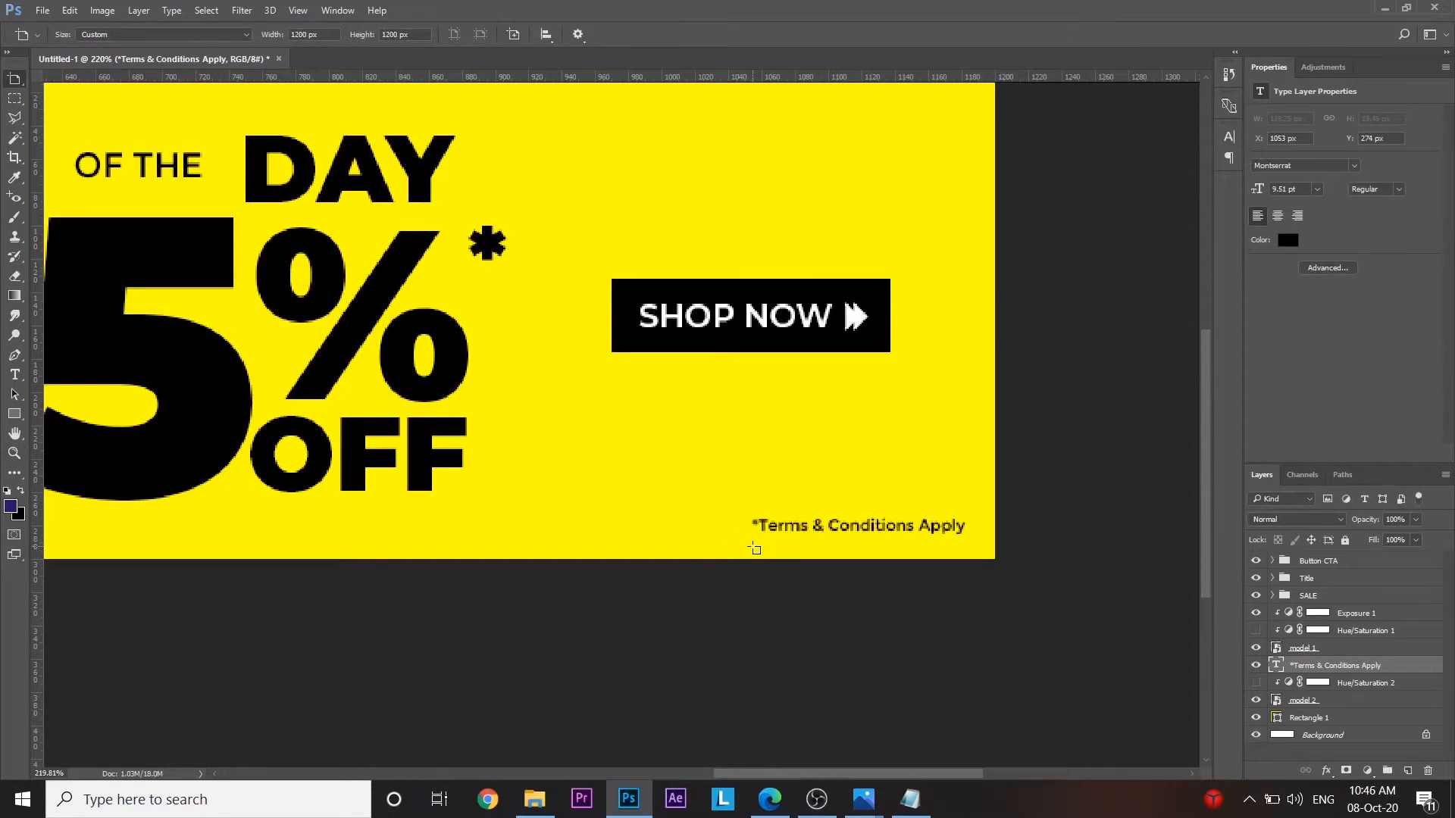
key(Right)
key(Right)
key(Down)
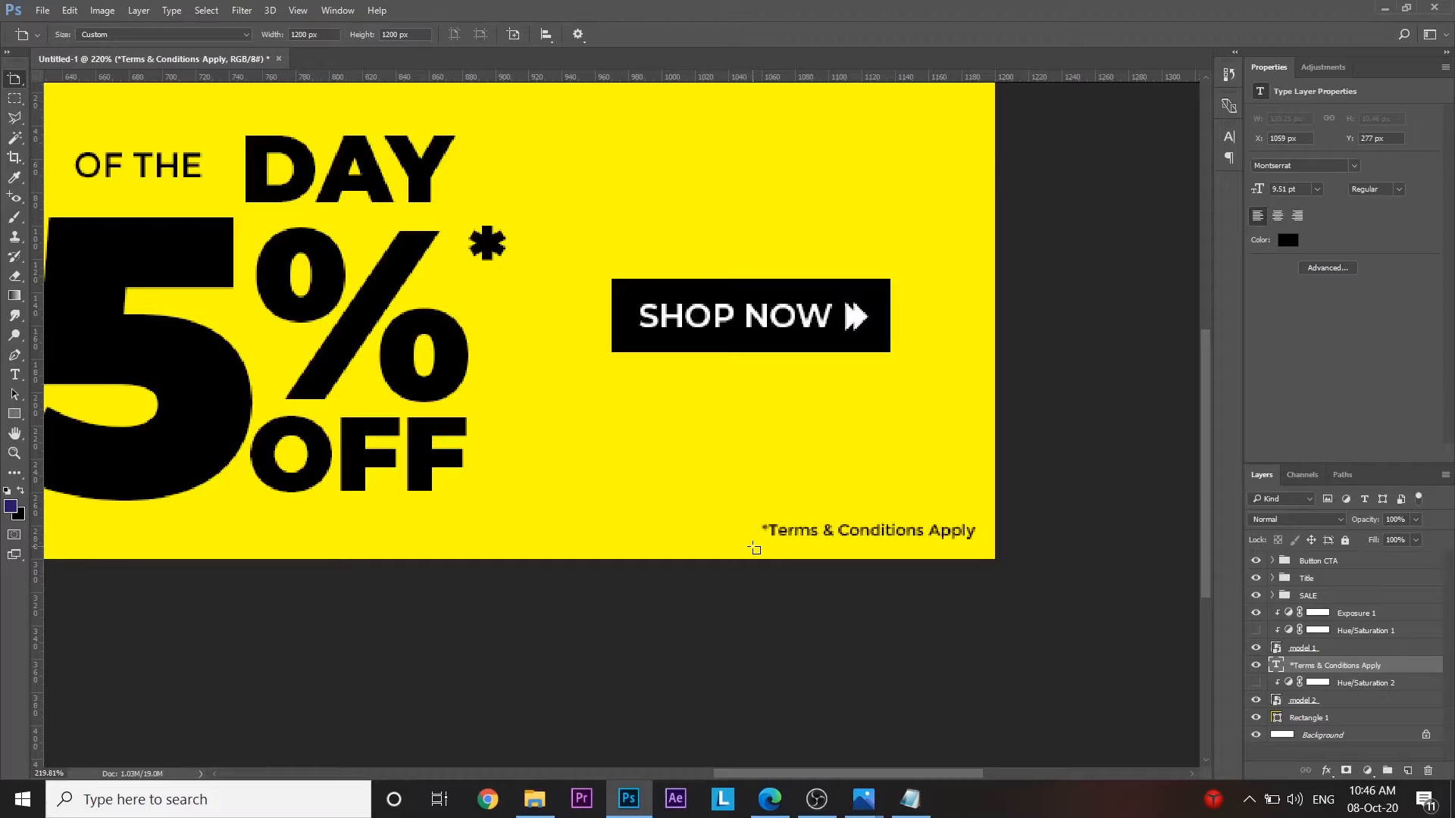
key(z)
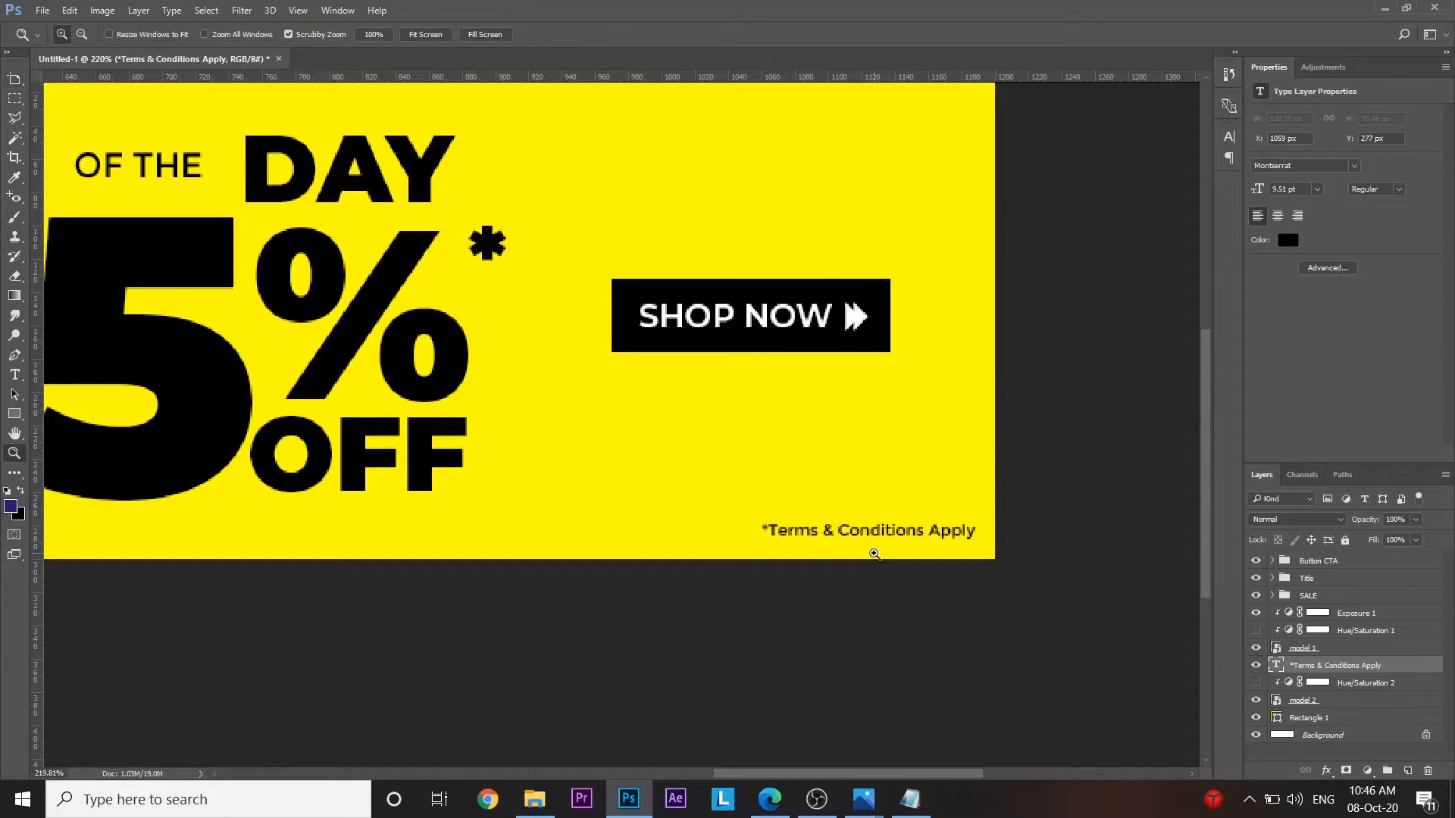
key(ctrl+0)
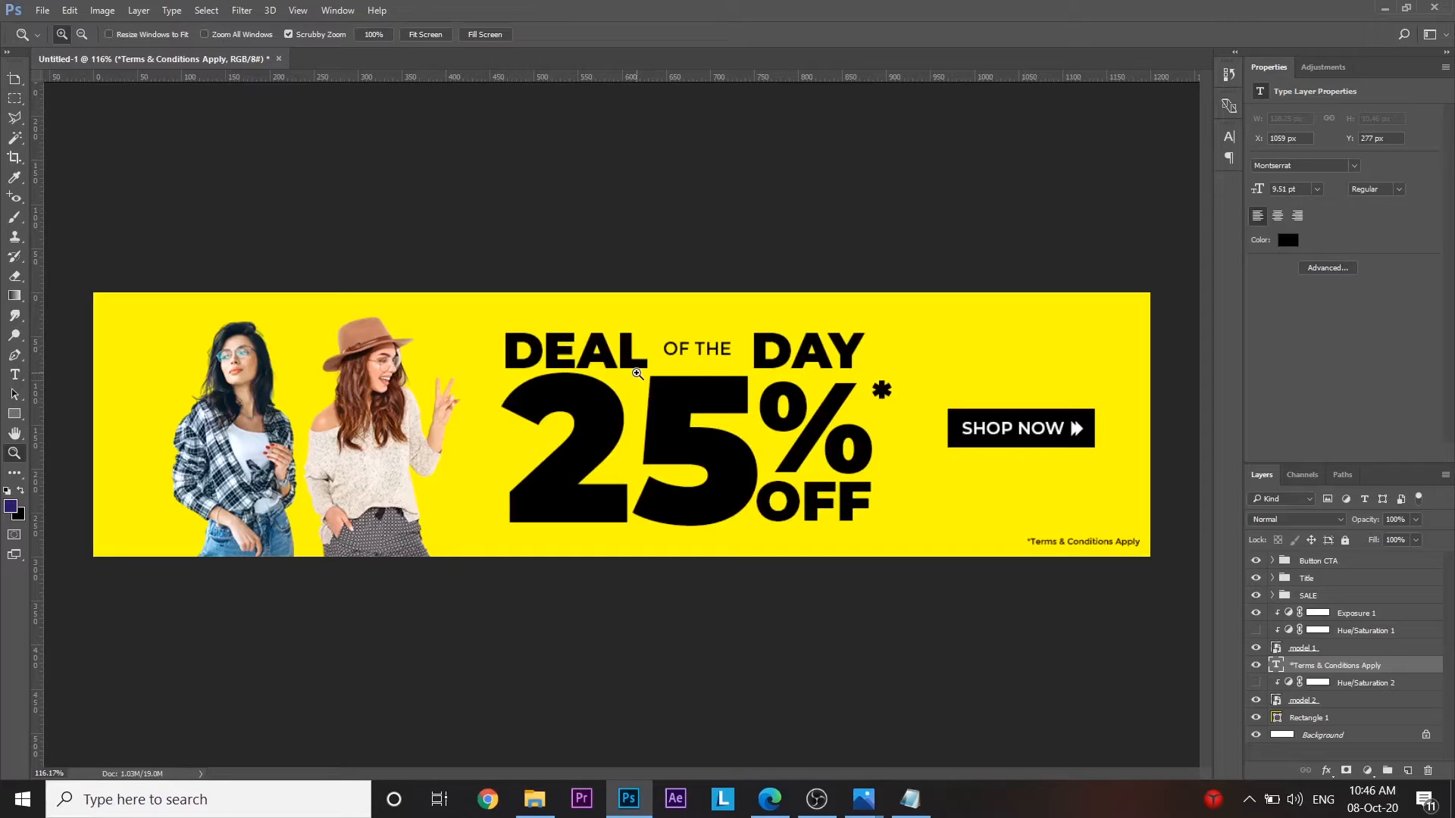
- Switch to Flaticon in the browser, search the icons for "logo" and browse the icons
key(alt+Tab)
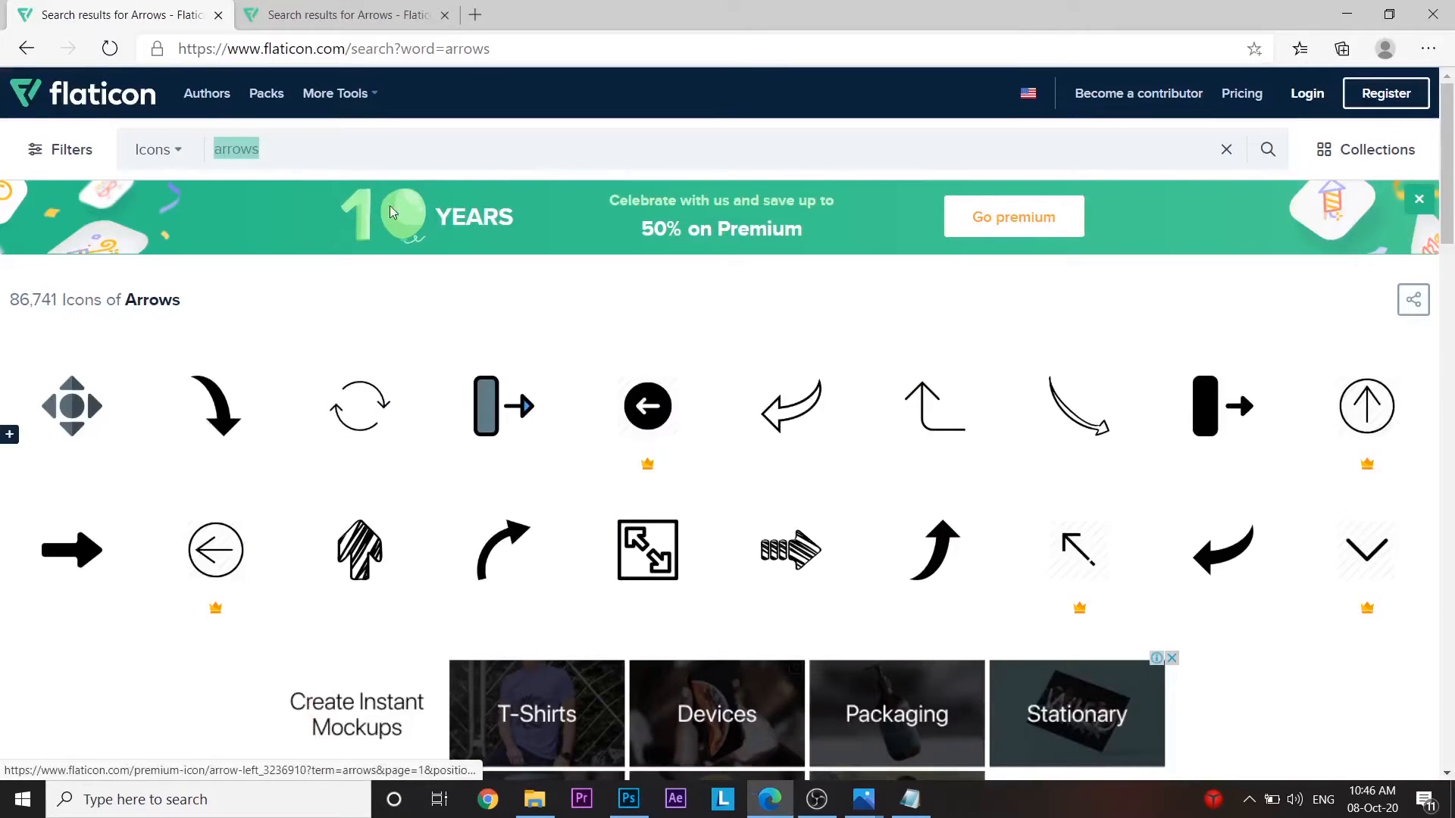
double_click(274, 150)
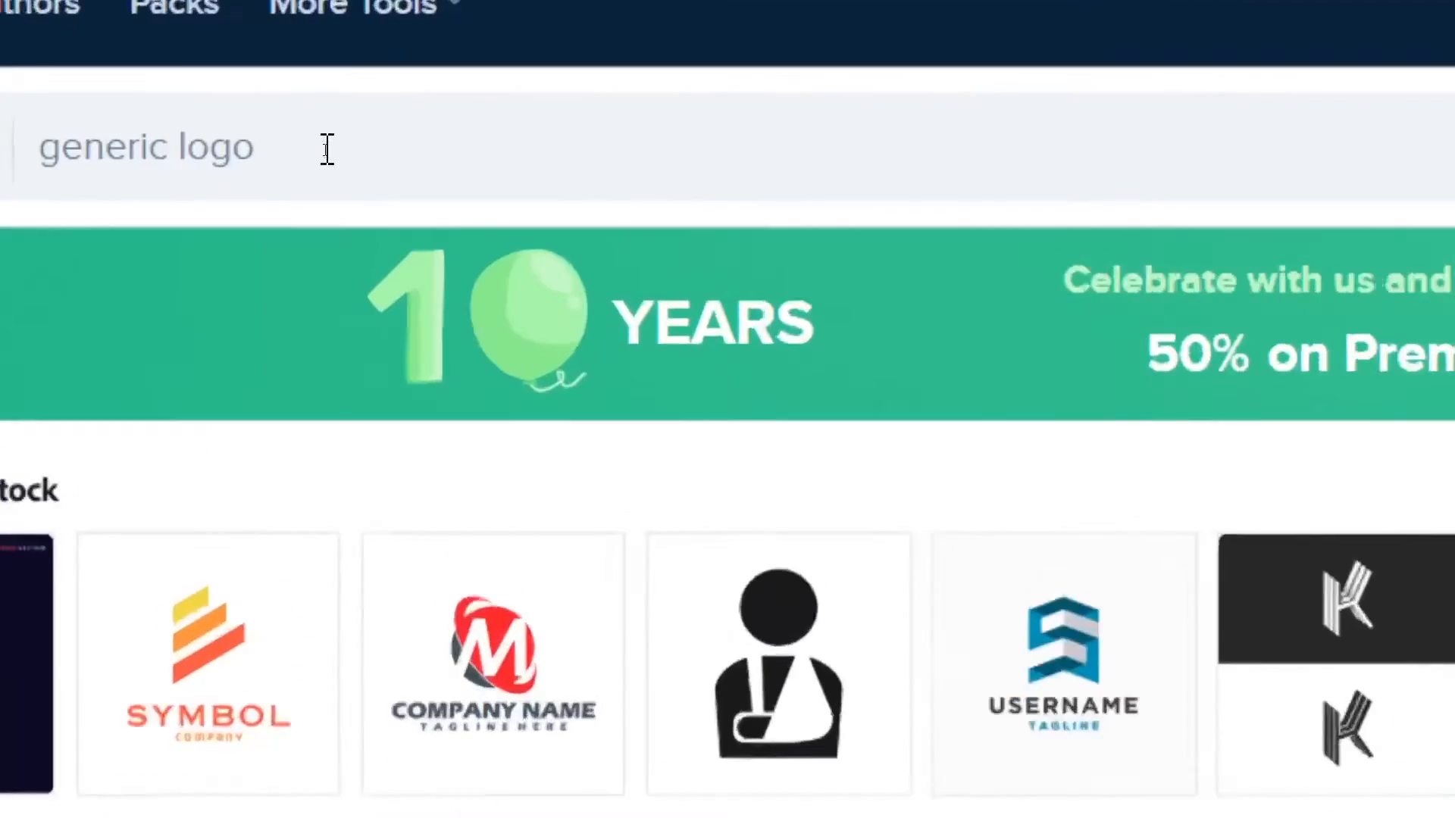
triple_click(325, 146)
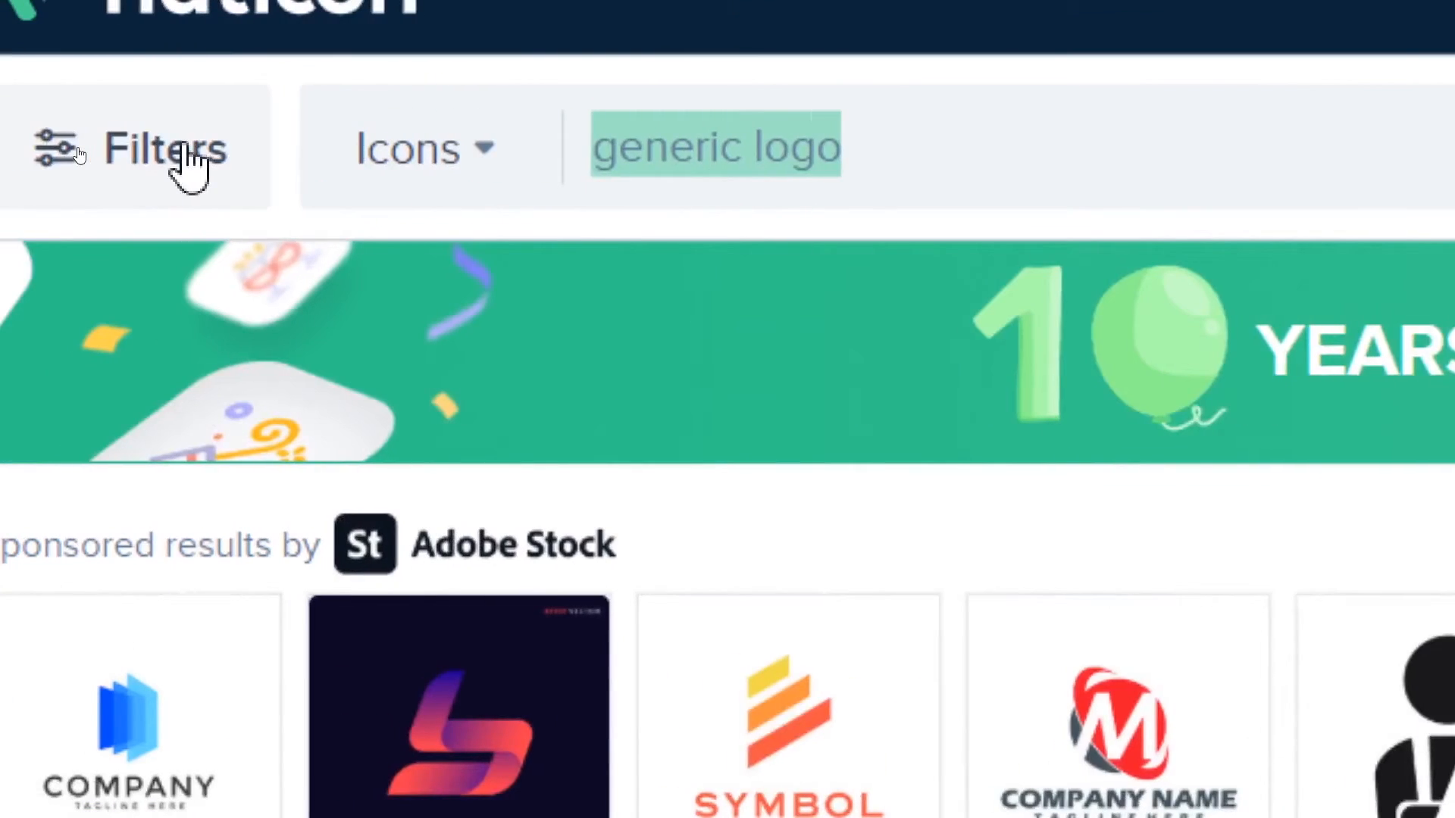
text(logo)
key(Return)
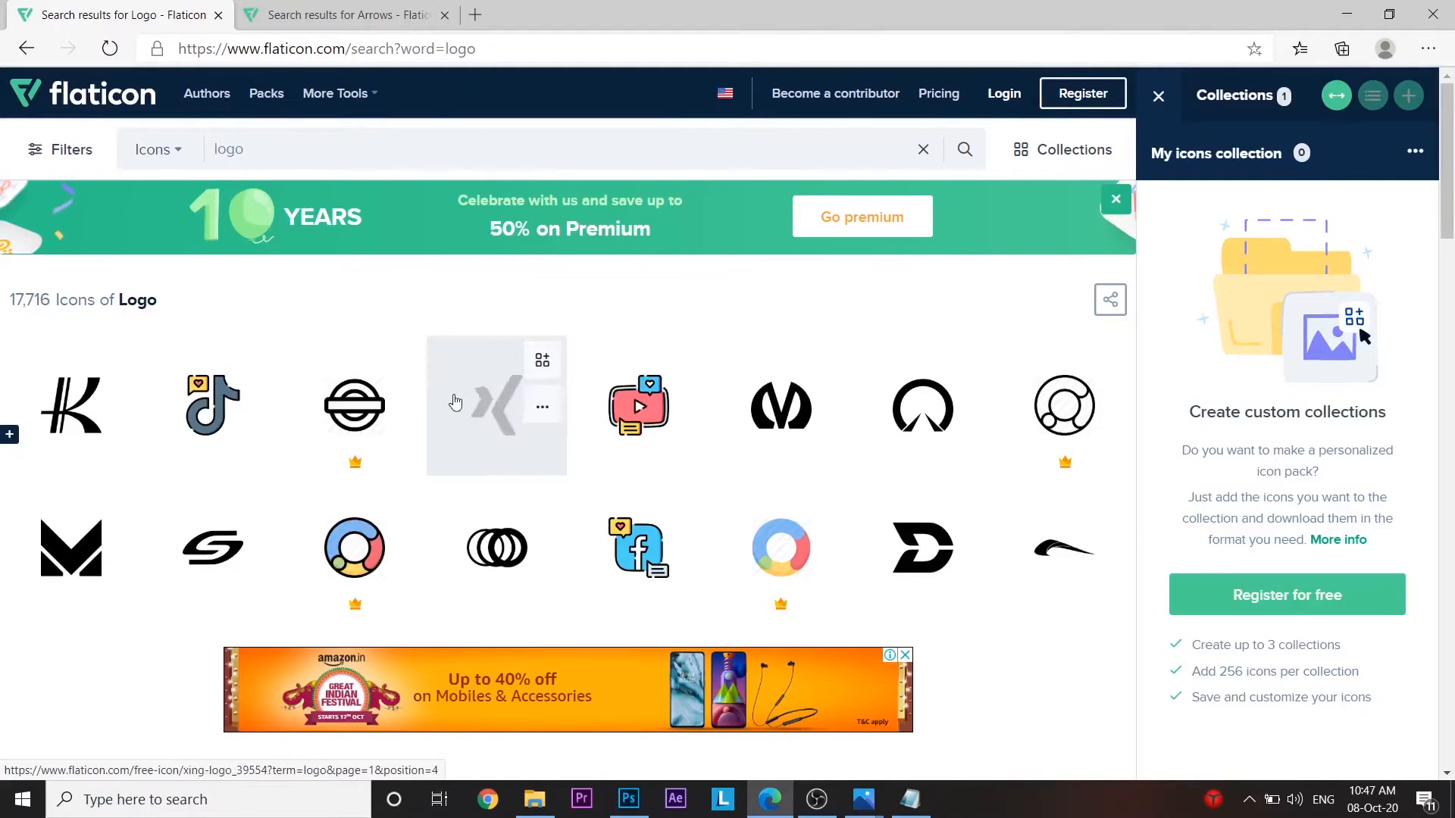
scroll(201, 529, down, 5)
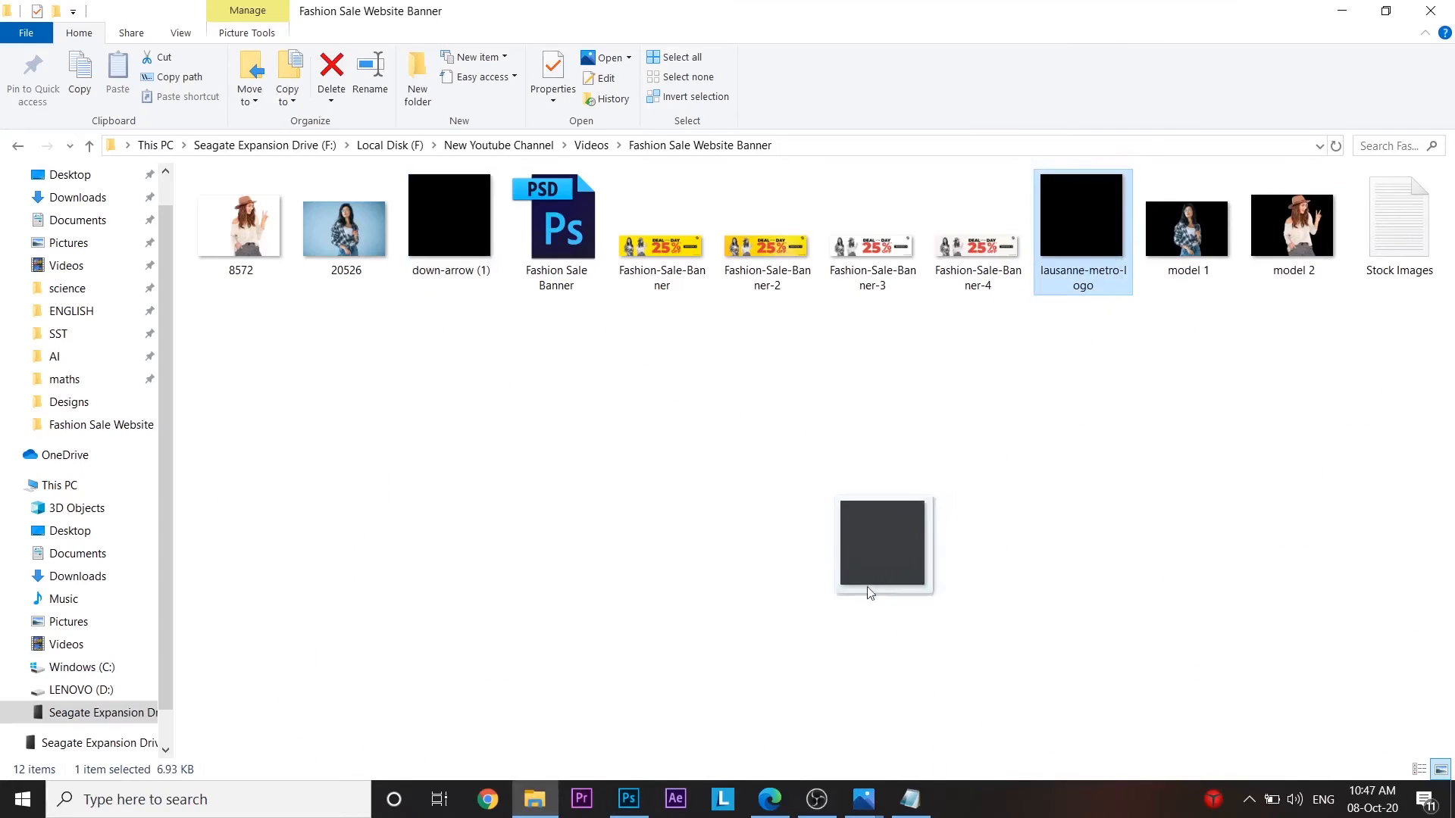
- Place the lausanne-metro-logo image into the banner and scale it to about 53 px near the upper-right corner
drag(885, 614, 1039, 334)
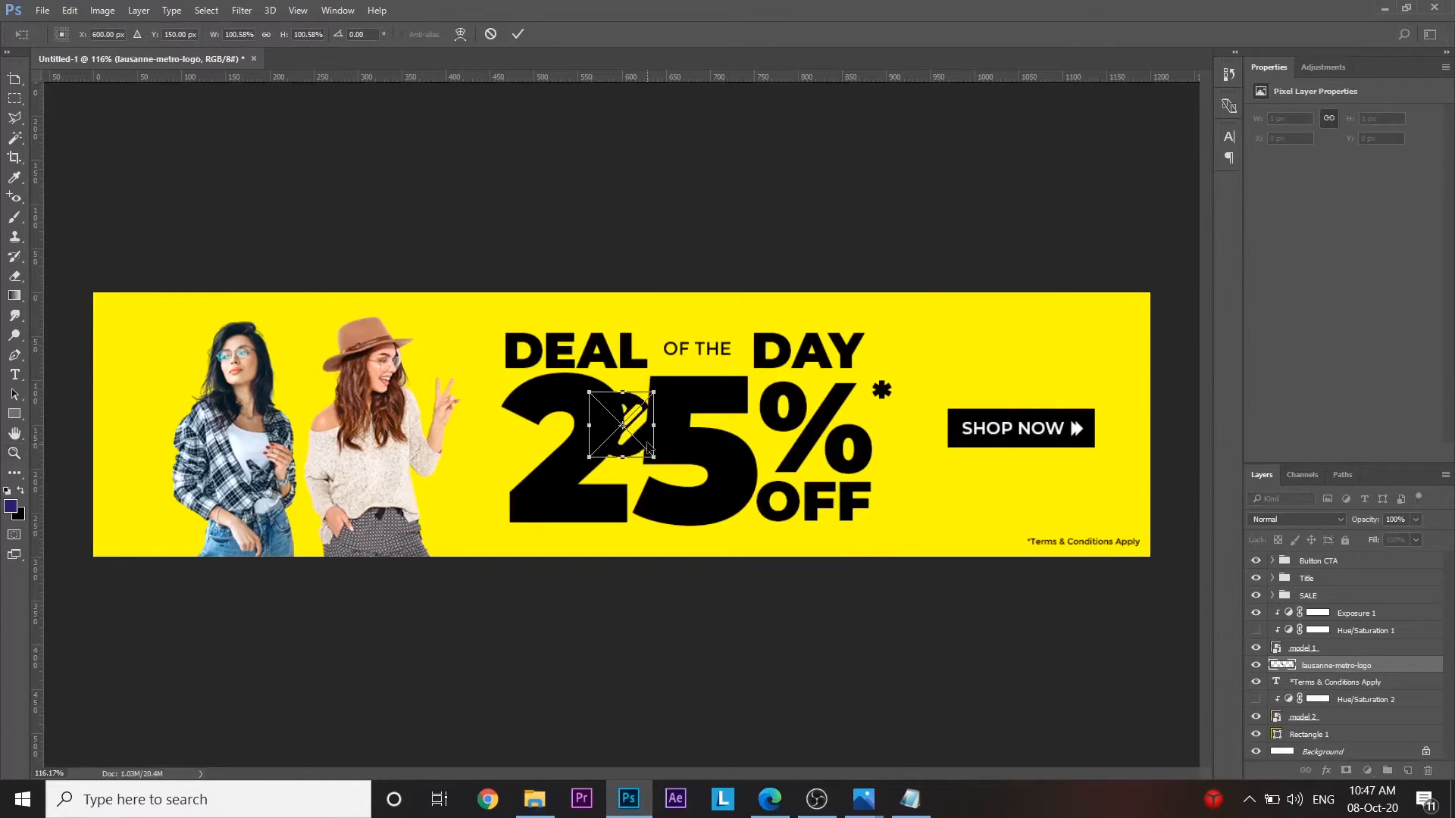
drag(640, 434, 1075, 367)
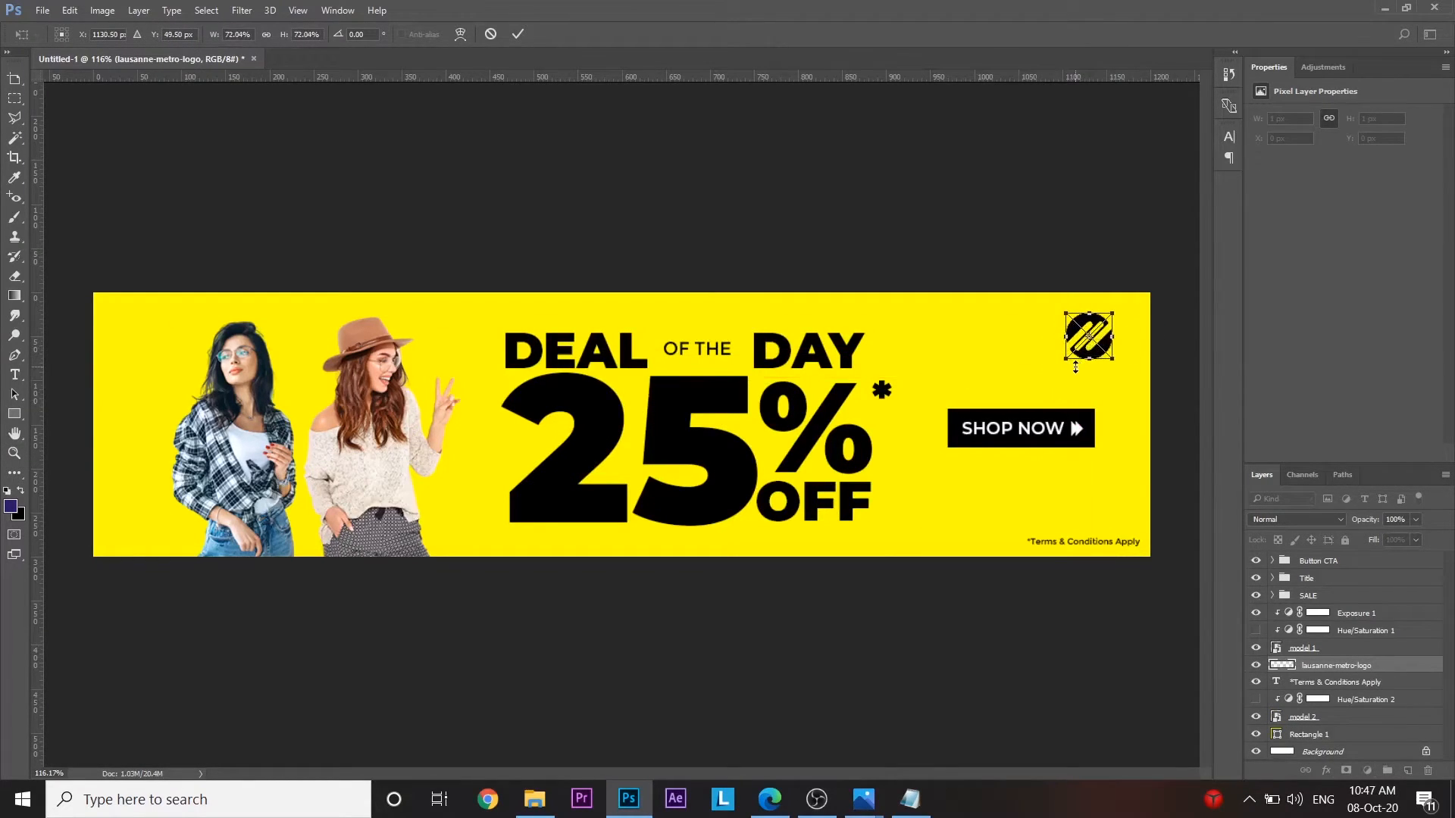
key(Return)
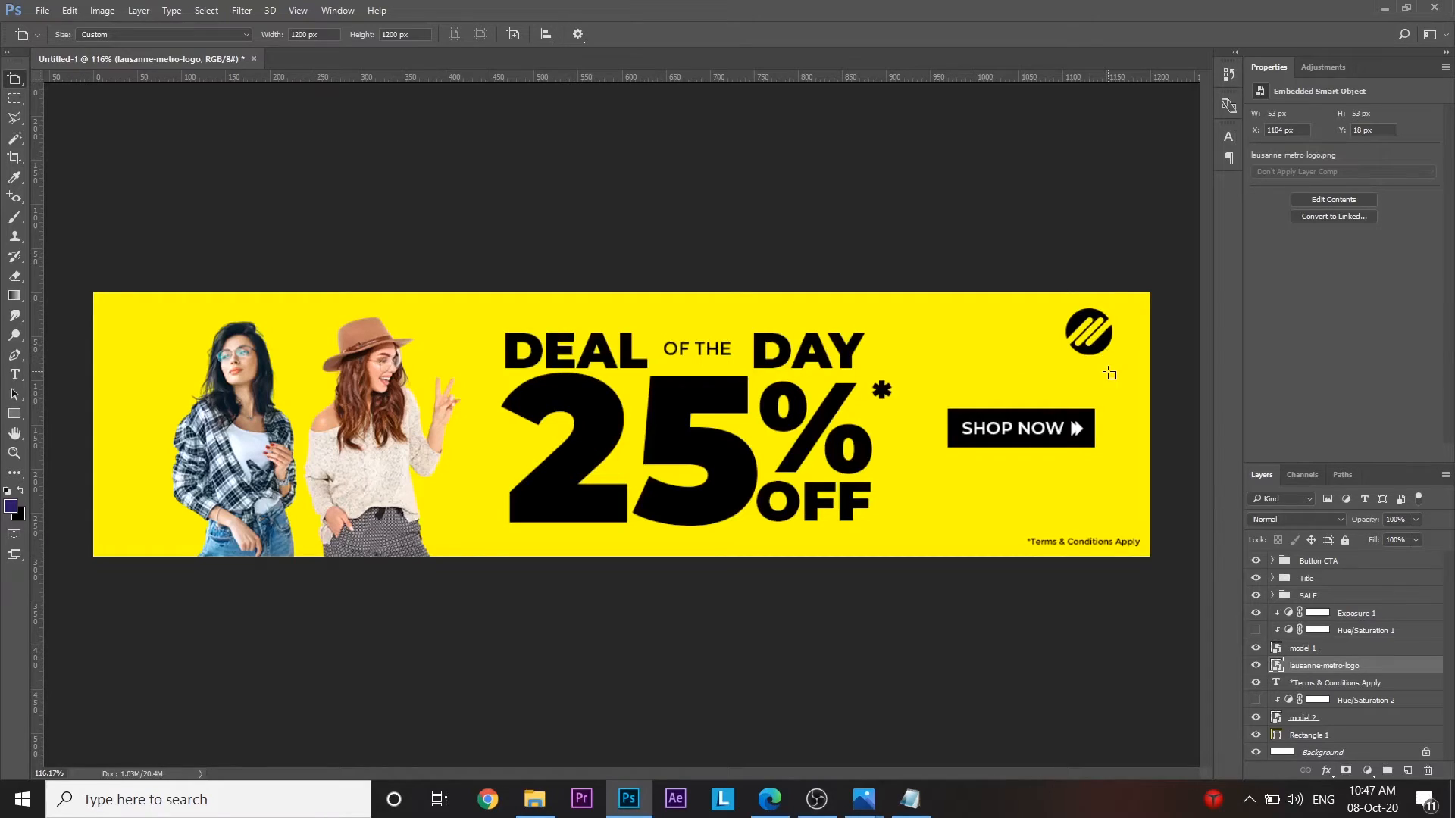
- Shrink the logo to about 48 px and move it closer to the banner's upper-right corner
key(ctrl+t)
drag(1089, 332, 1098, 329)
drag(1073, 353, 1079, 348)
key(Return)
key(ctrl+Right)
key(ctrl+Right)
key(ctrl+Right)
key(ctrl+Right)
key(ctrl+Right)
key(ctrl+Right)
key(z)
drag(929, 532, 872, 531)
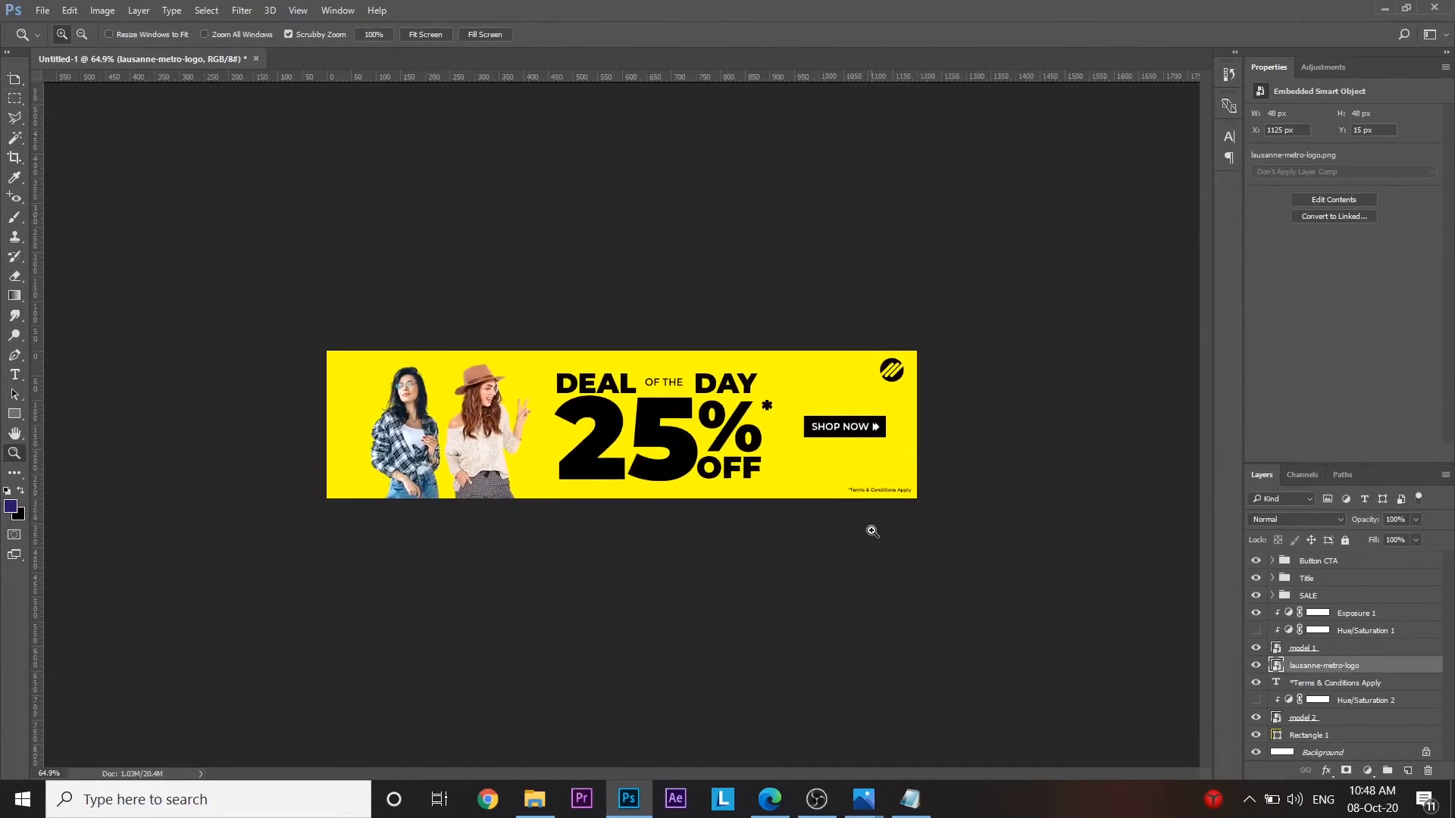
drag(843, 468, 825, 468)
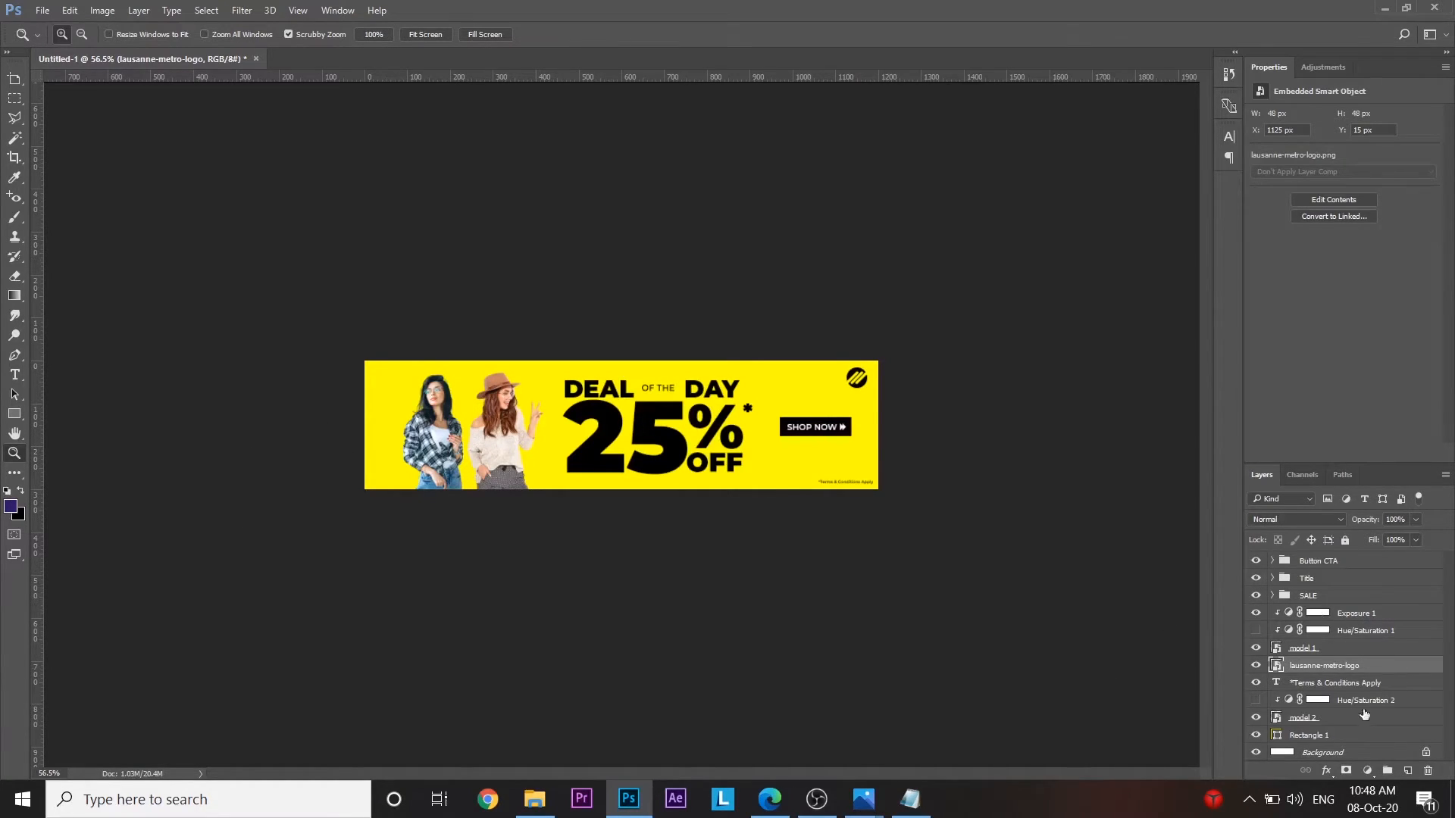
- Group the layers from Exposure 1 down to model 2 and name the group "Models"
key(alt+bracketright)
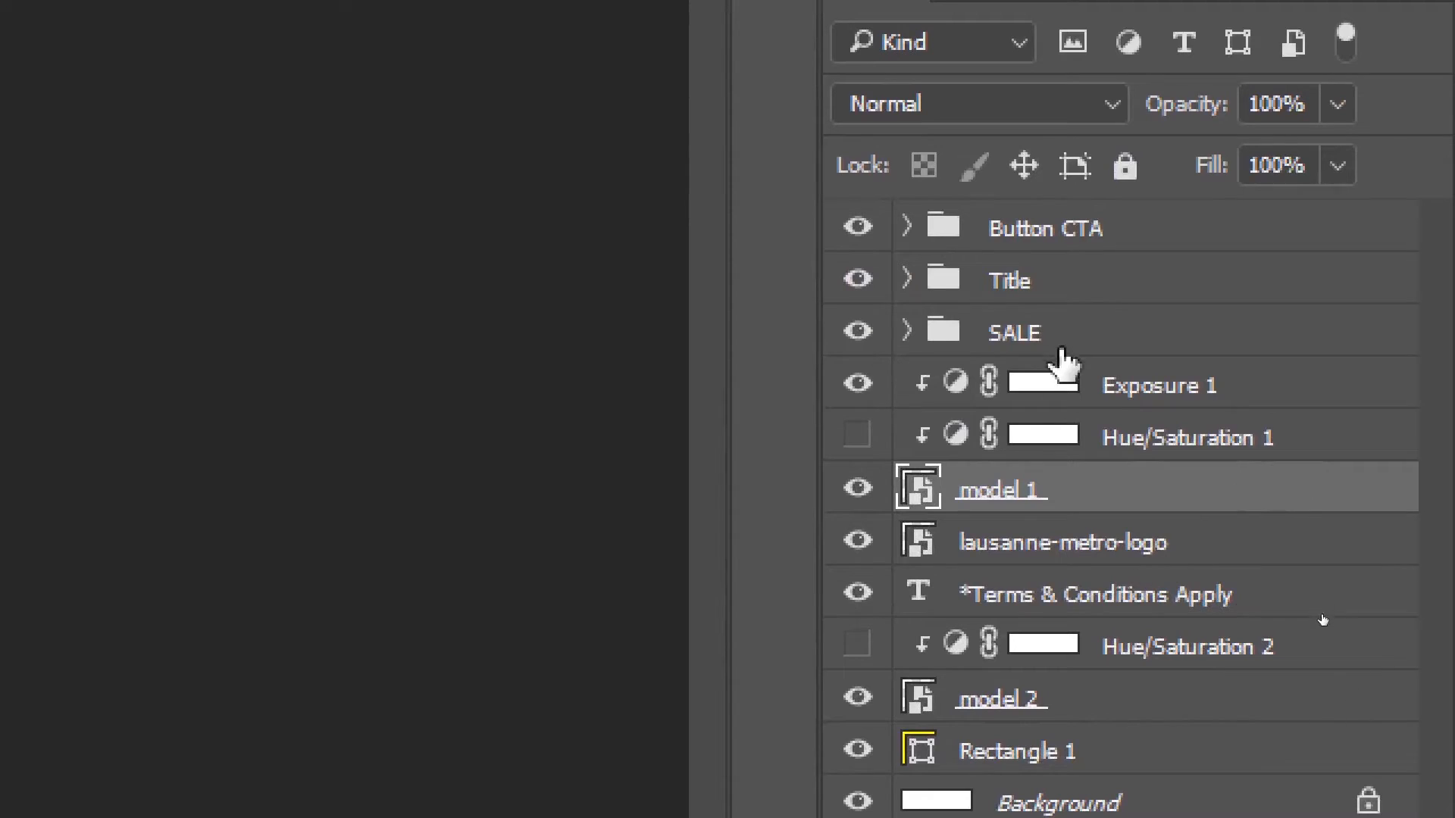
click(1133, 388)
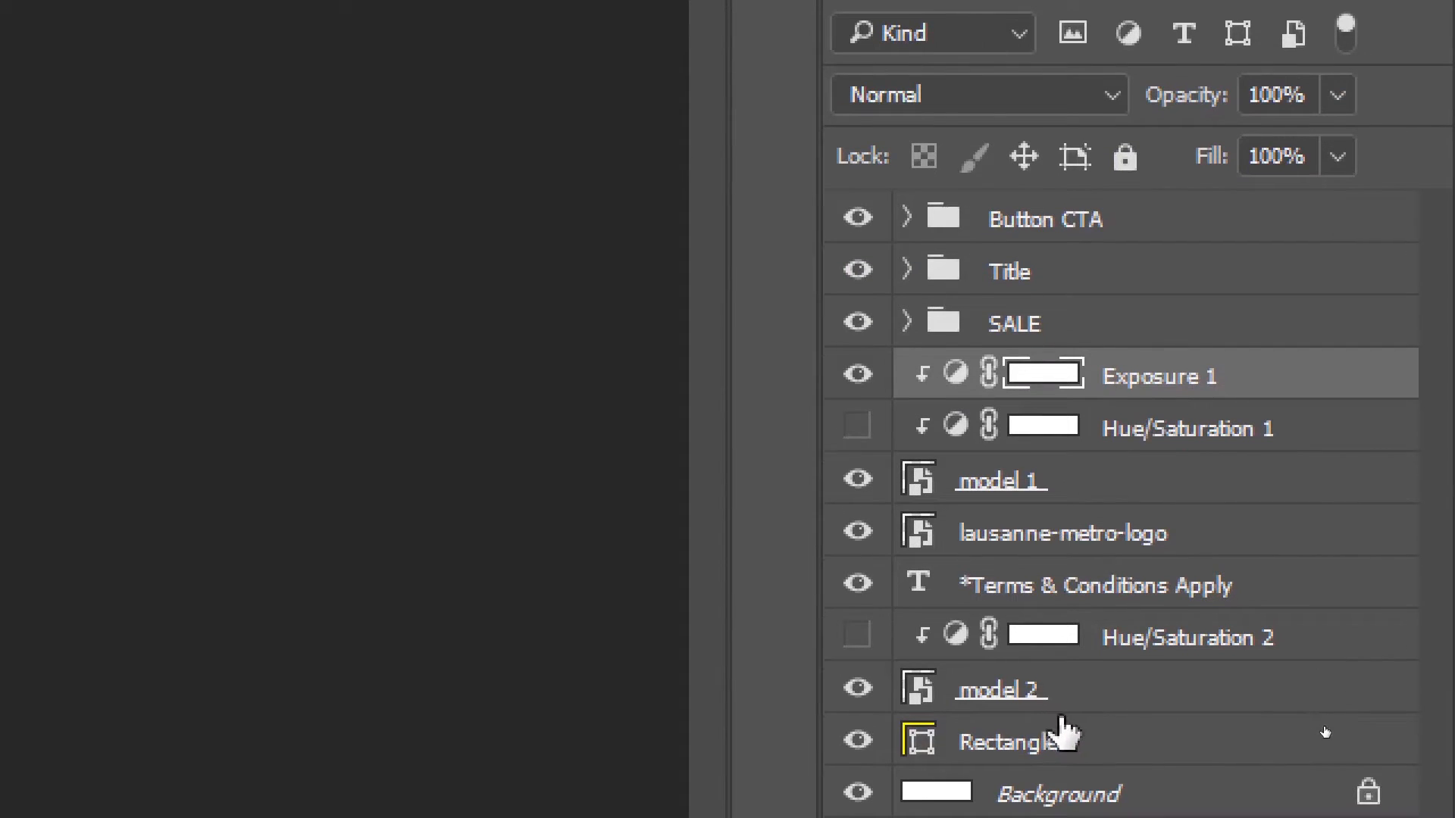
shift+click(1028, 703)
key(ctrl+g)
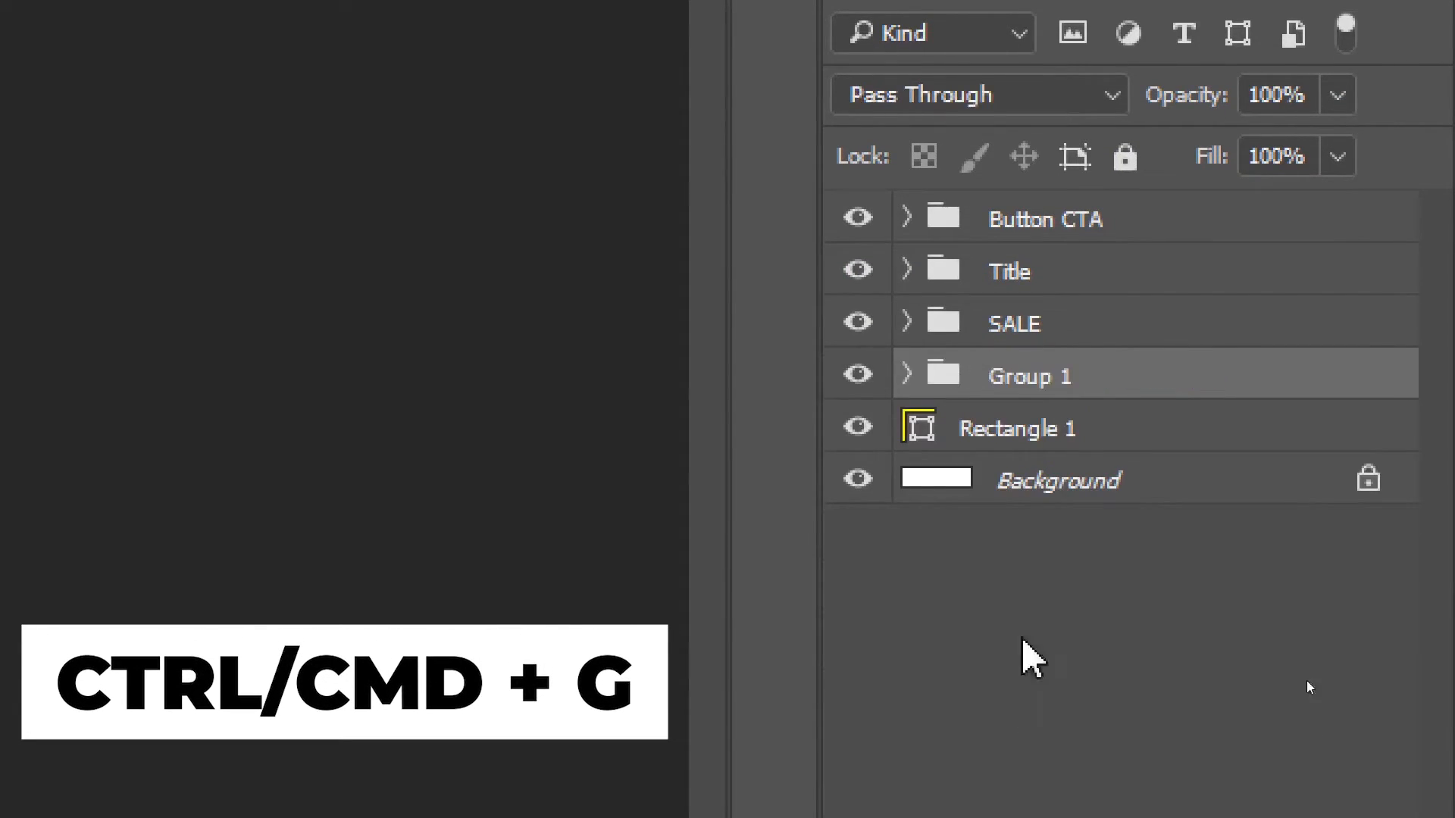
double_click(1038, 376)
text(Models)
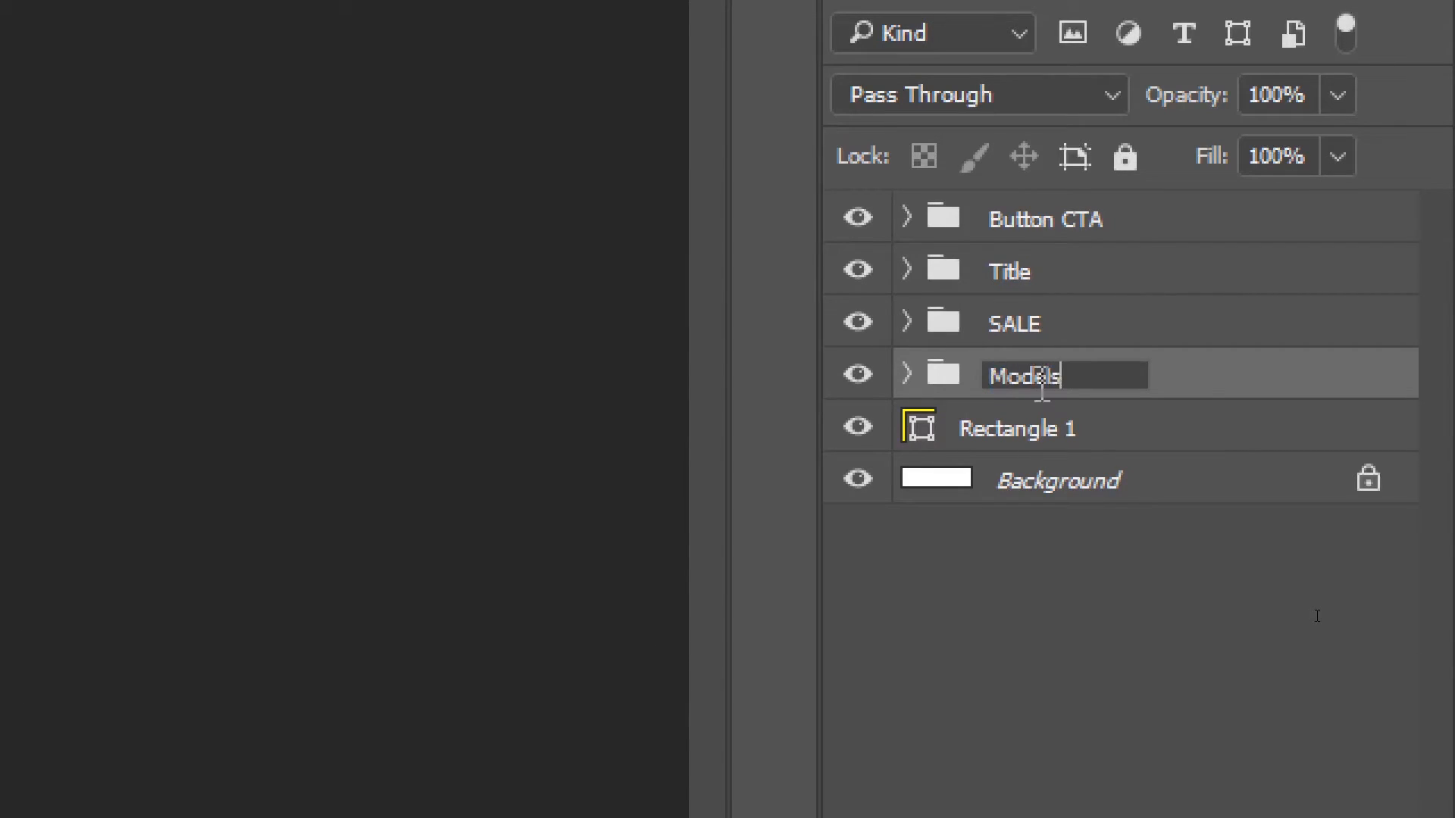
key(Return)
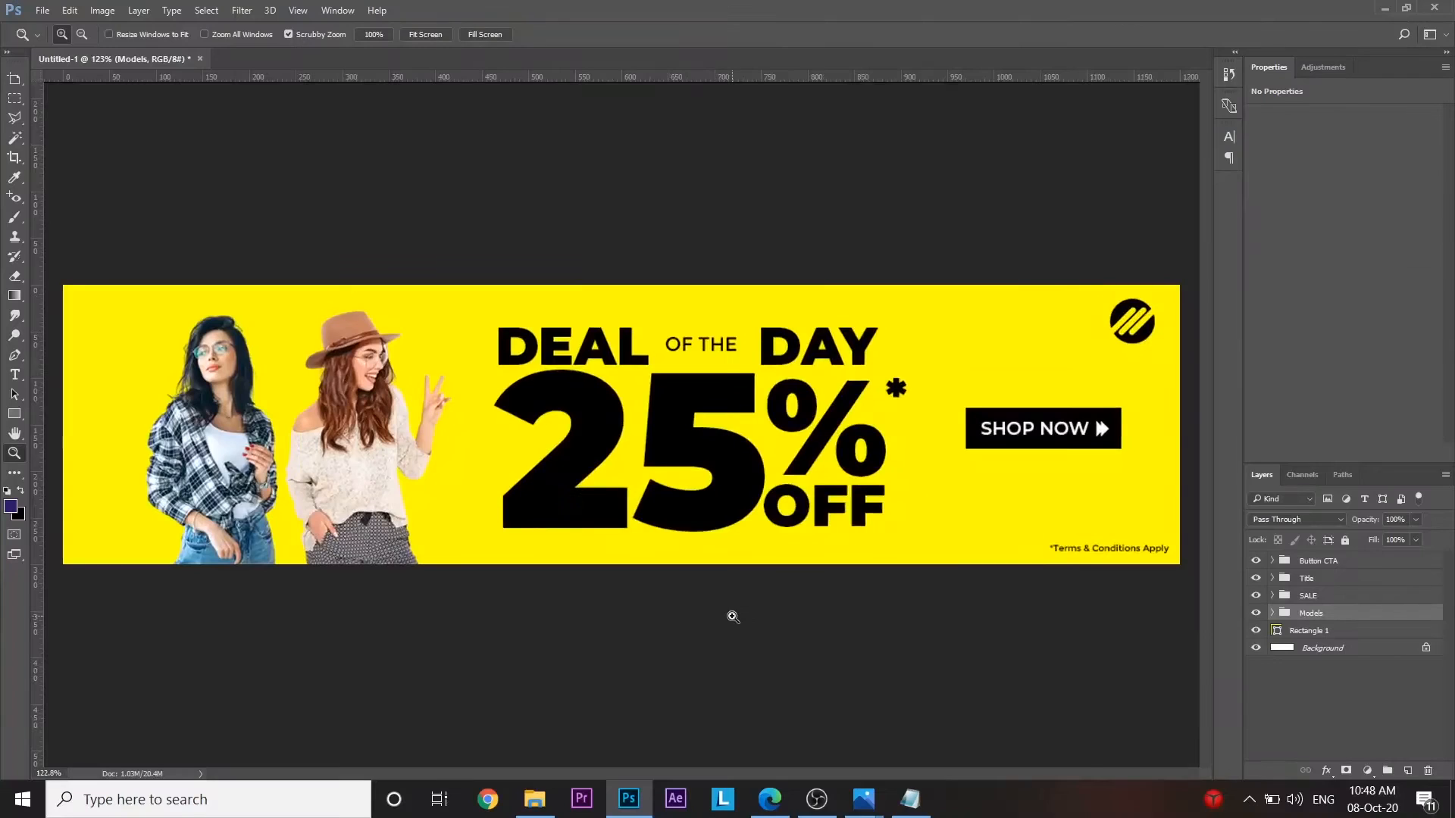
key(v)
key(z)
drag(762, 633, 734, 598)
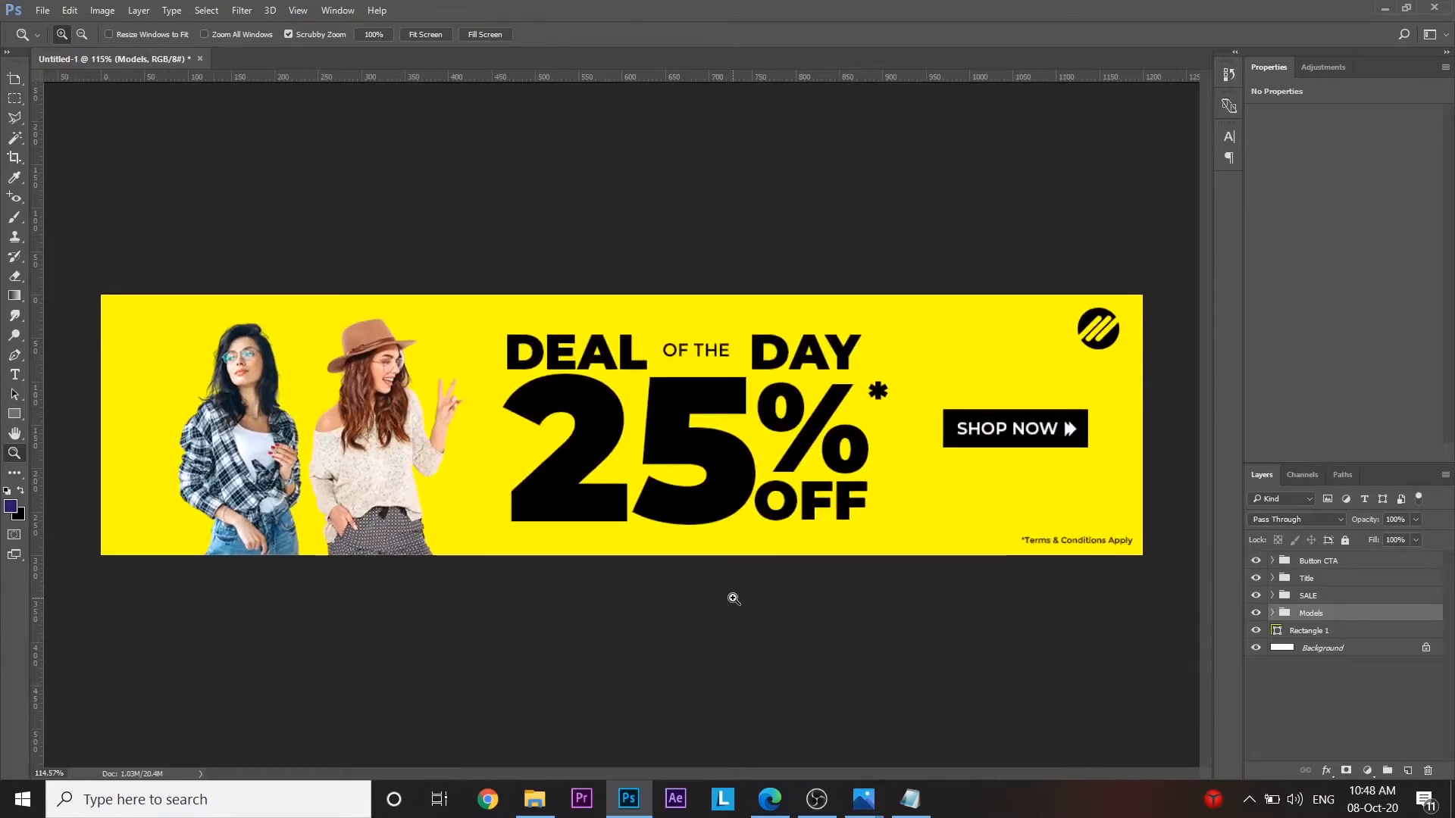
mouse_move(733, 598)
mouse_down()
mouse_move(822, 578)
mouse_move(740, 582)
mouse_up()
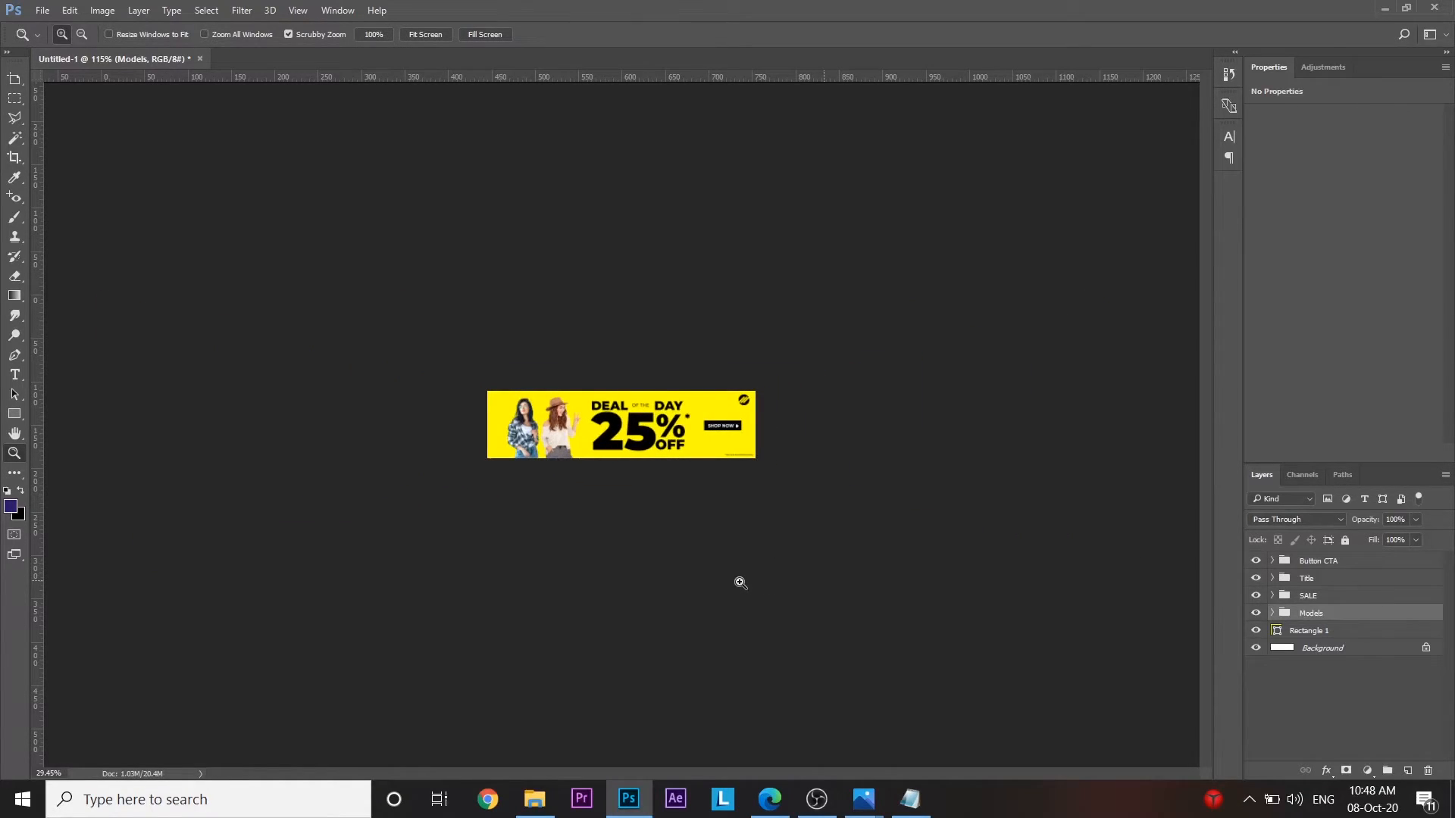
drag(740, 583, 778, 578)
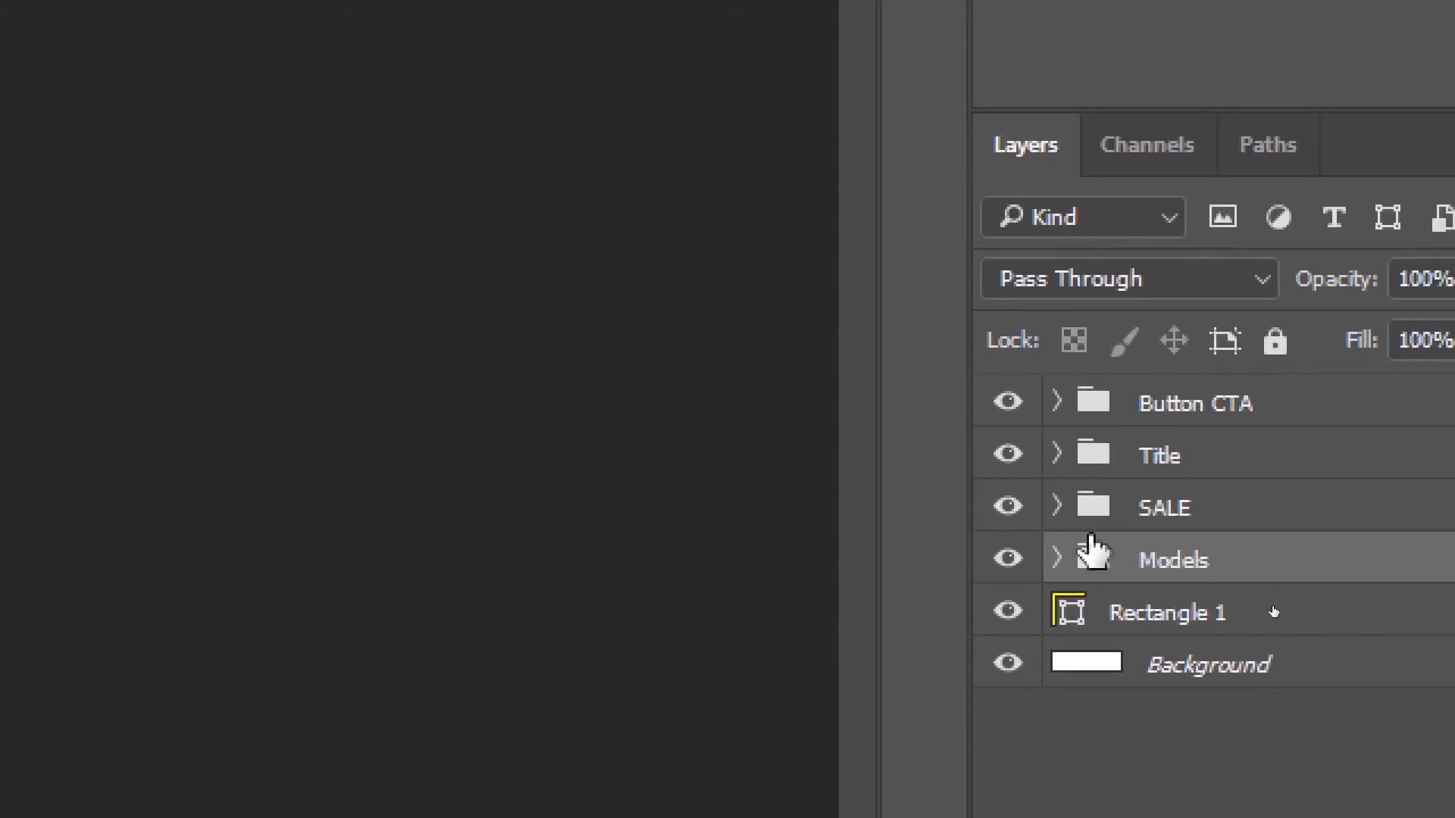
- Move the lausanne-metro-logo layer out of the Models group to the top of the layer stack
click(1272, 613)
scroll(1103, 591, down, 1)
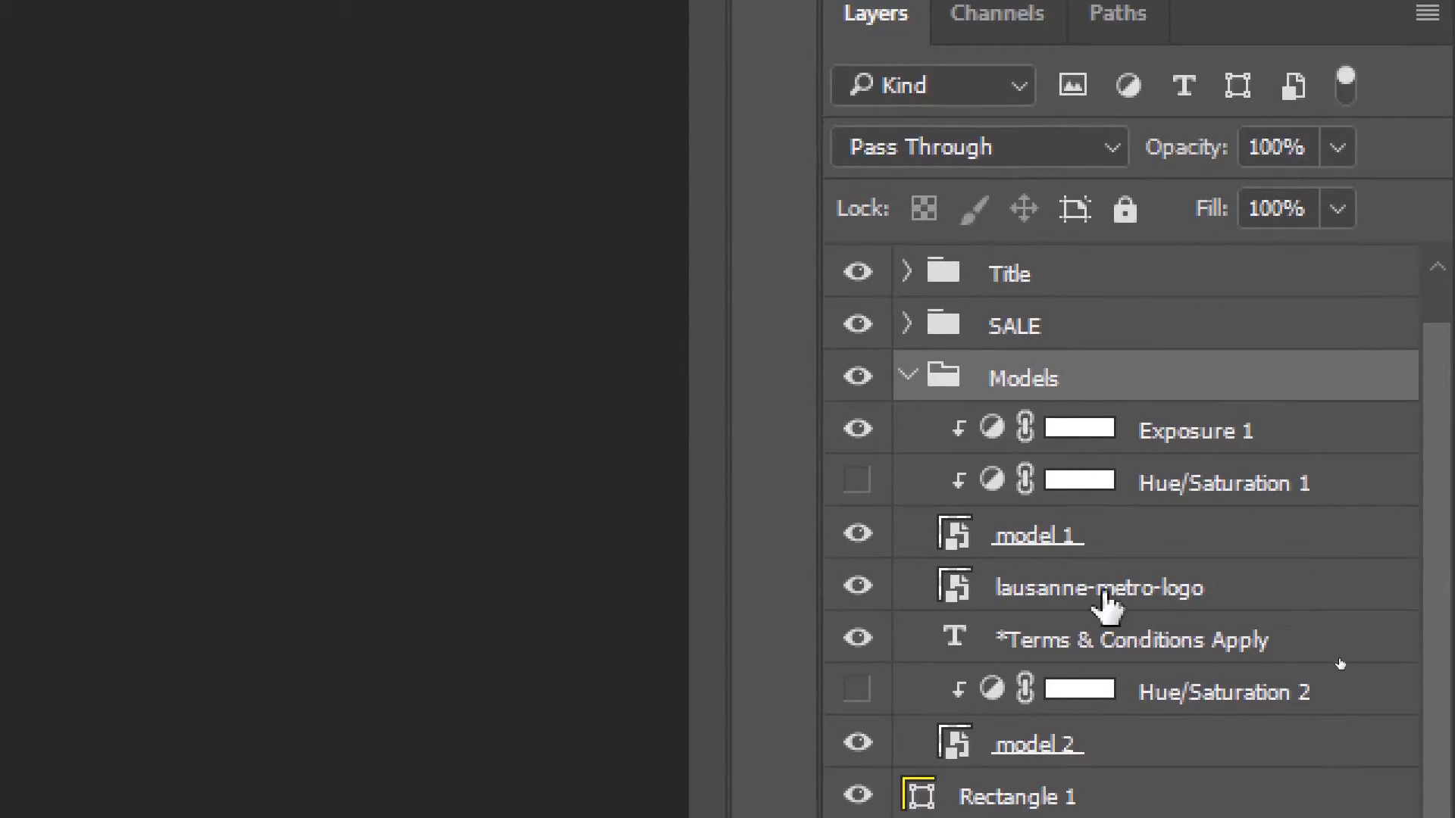
click(1267, 770)
drag(1101, 603, 1195, 273)
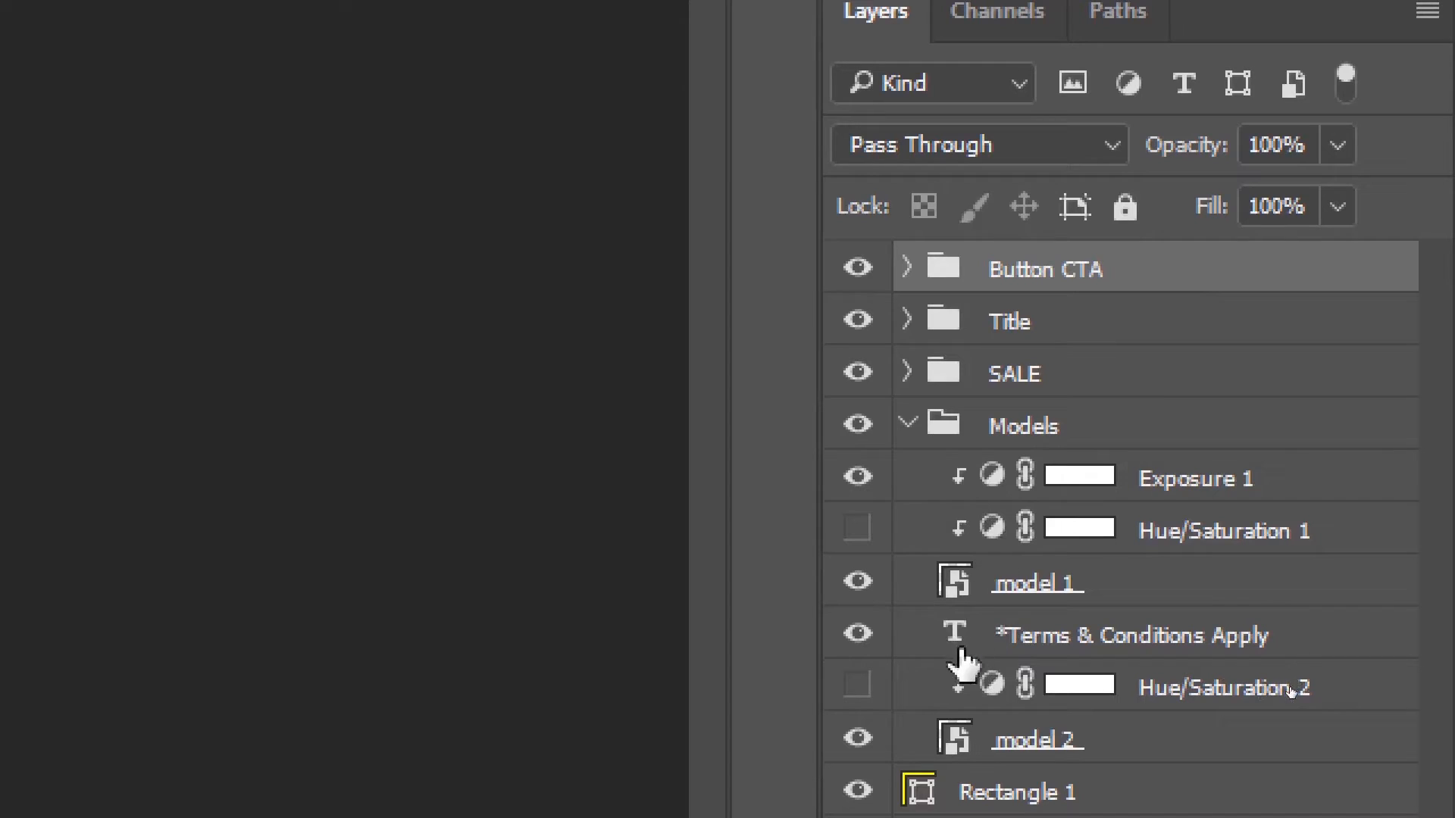
click(907, 424)
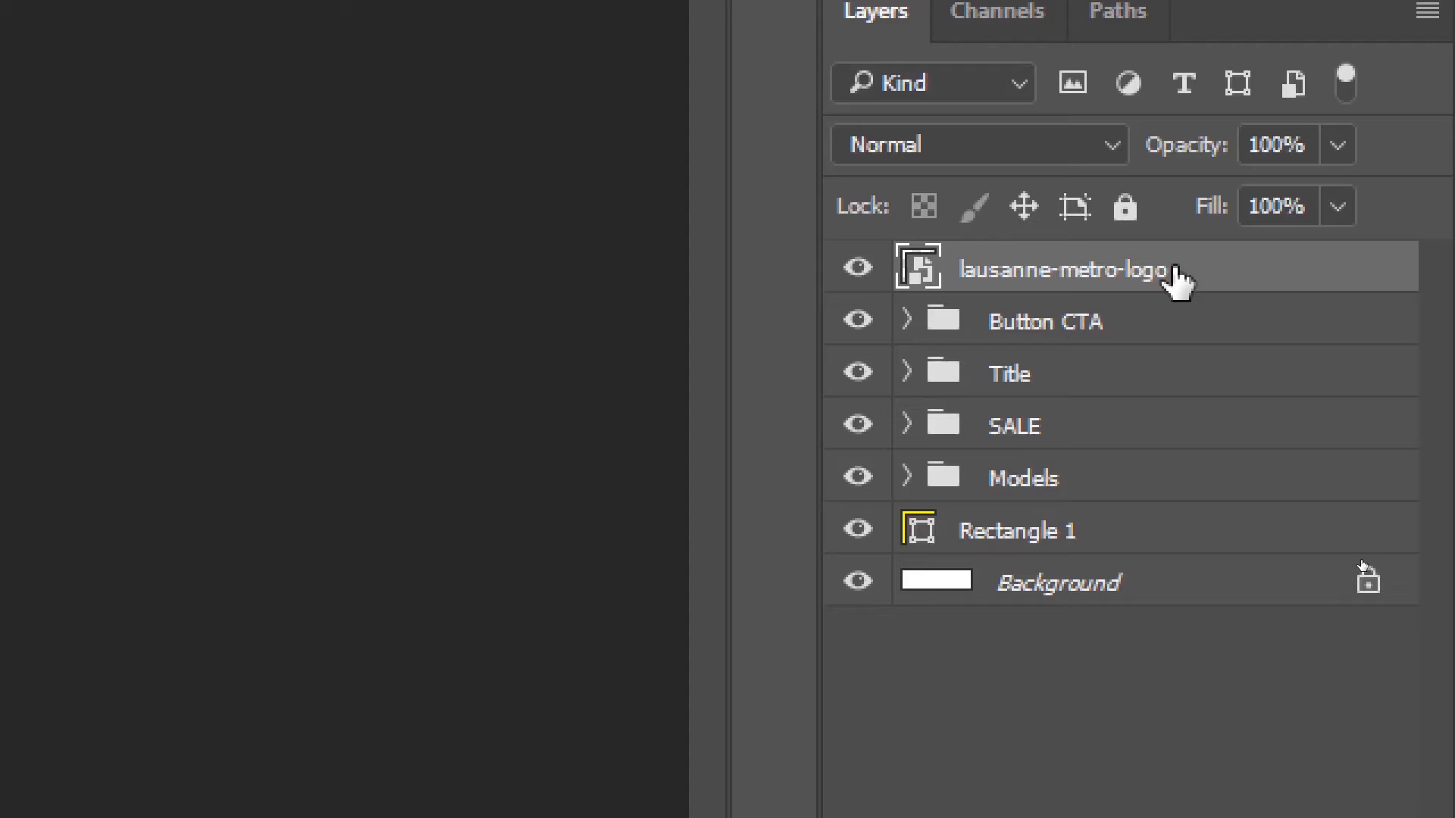
key(ctrl+g)
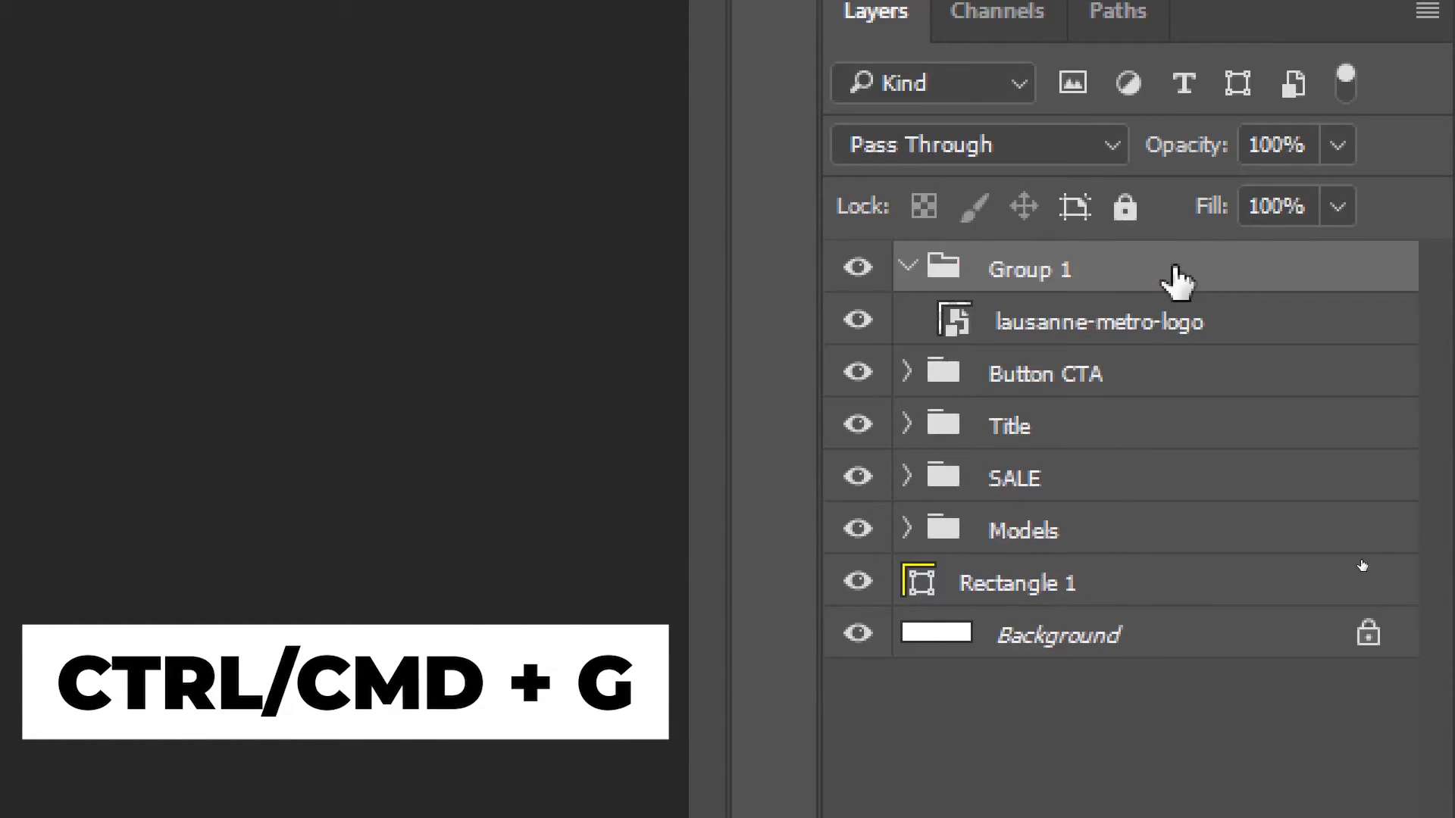
key(ctrl+shift+g)
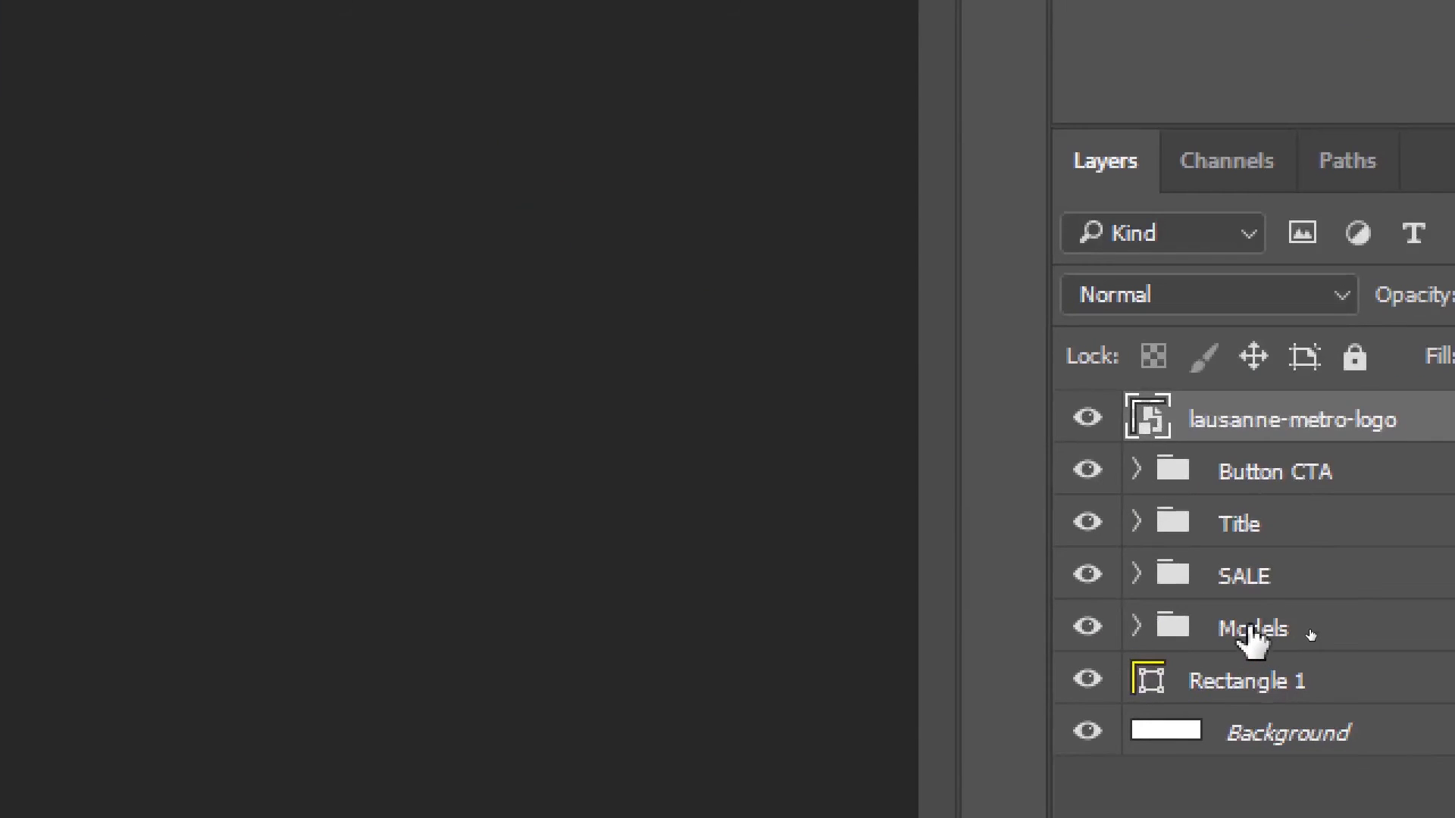
- Nudge the Models group horizontally toward the banner's left edge, away from the headline
click(1022, 485)
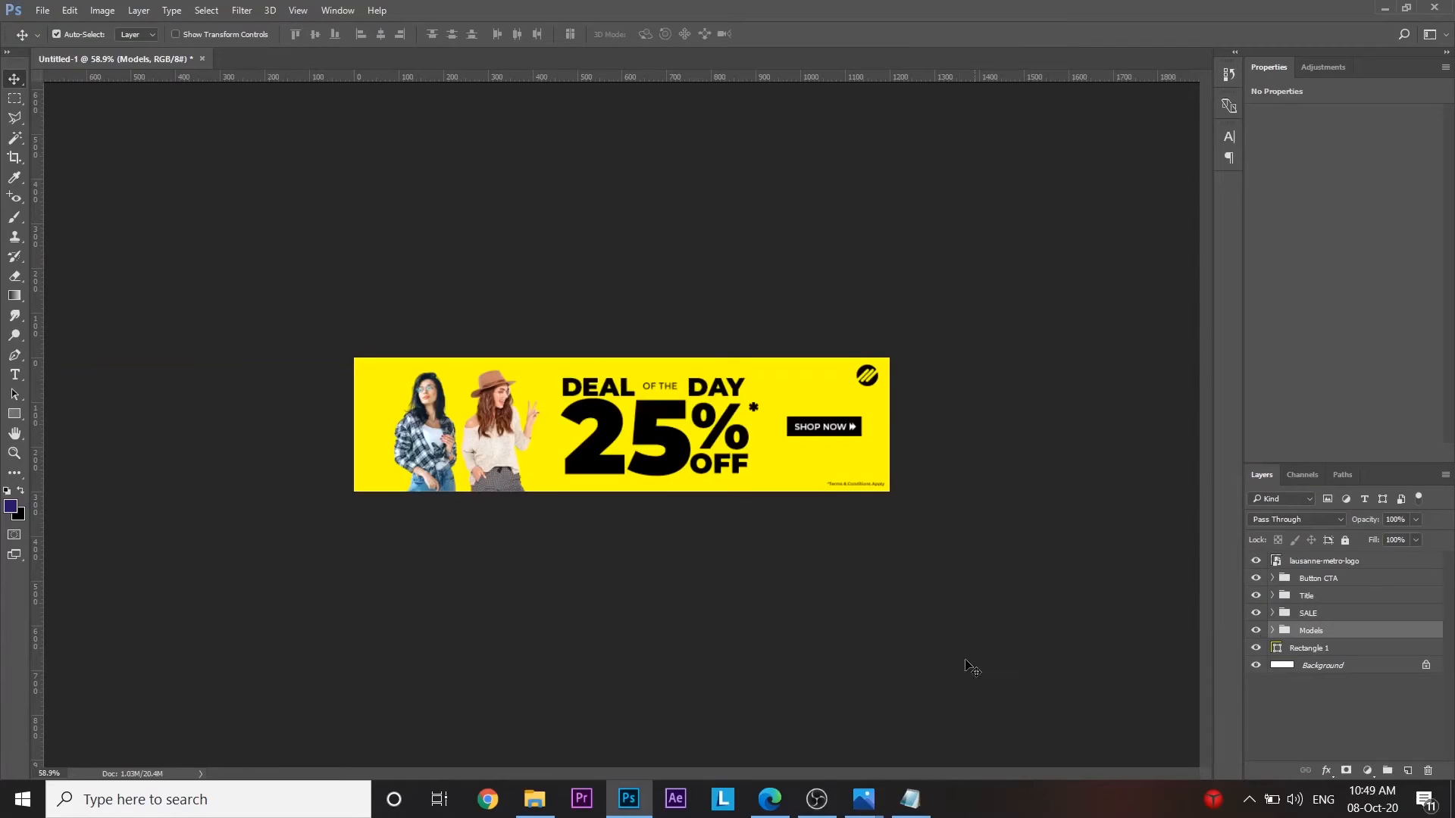
key(v)
key(Left)
key(Left)
key(Left)
key(Left)
key(Left)
key(Left)
key(Left)
key(Left)
key(Left)
key(Left)
key(Left)
key(Left)
key(Left)
key(Left)
key(Left)
key(Left)
key(Left)
key(Left)
key(Left)
key(Left)
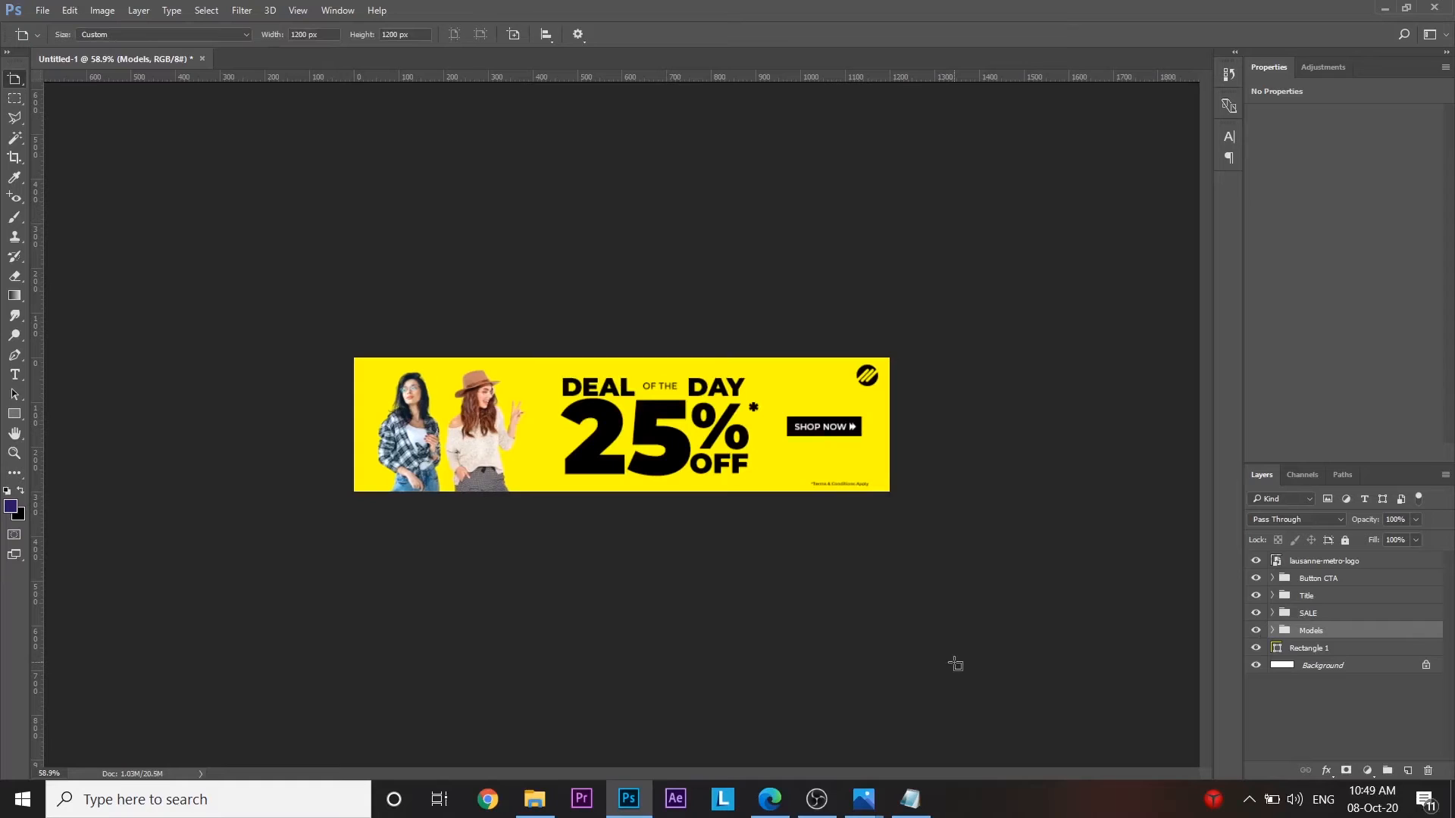
key(Left)
key(Left)
key(Left)
key(Left)
key(Left)
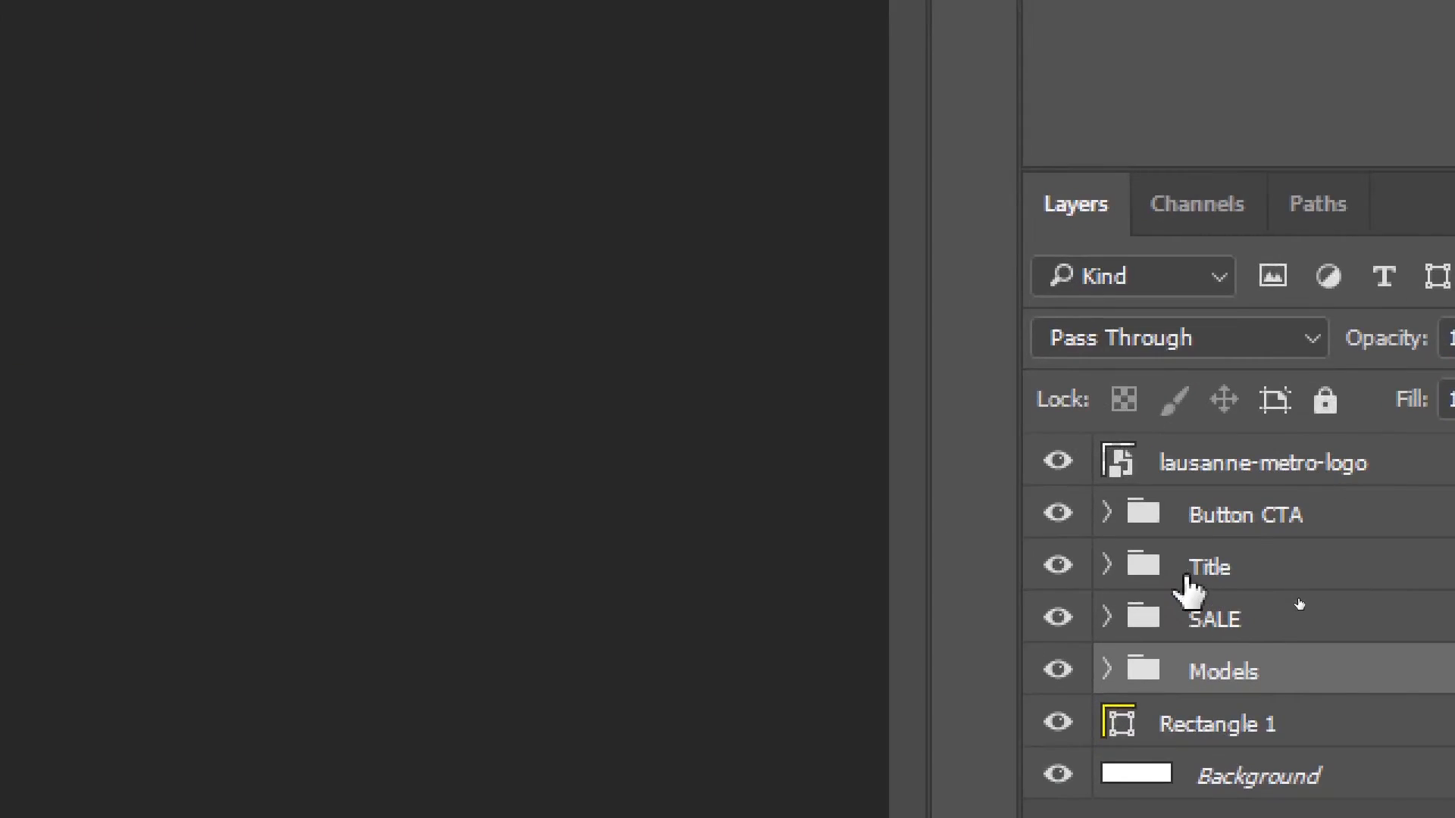
- Nudge the Title and SALE groups horizontally toward the models
click(1307, 596)
shift+click(1235, 623)
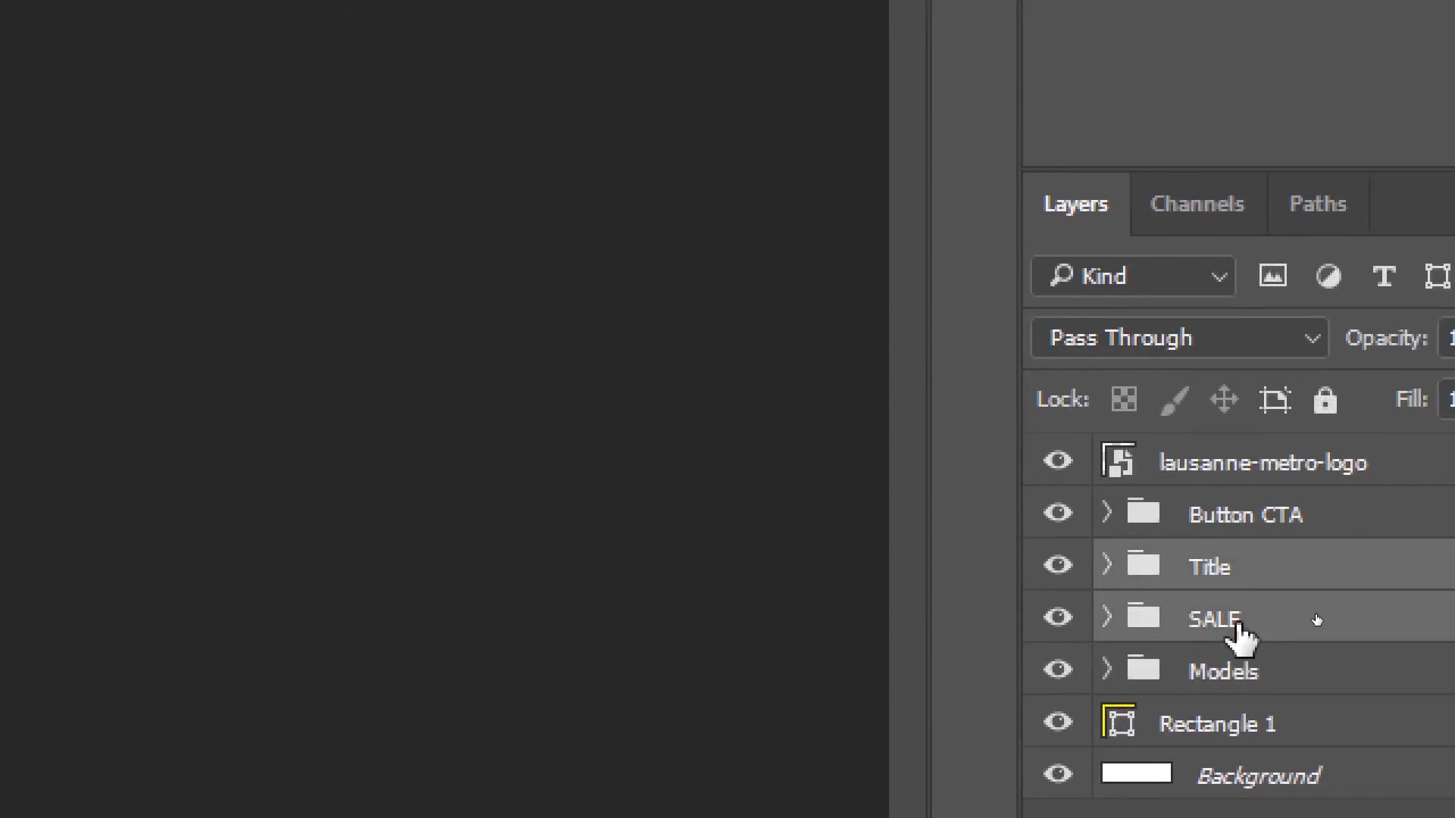
key(Left)
key(Left)
key(Left)
key(Left)
key(Left)
key(Left)
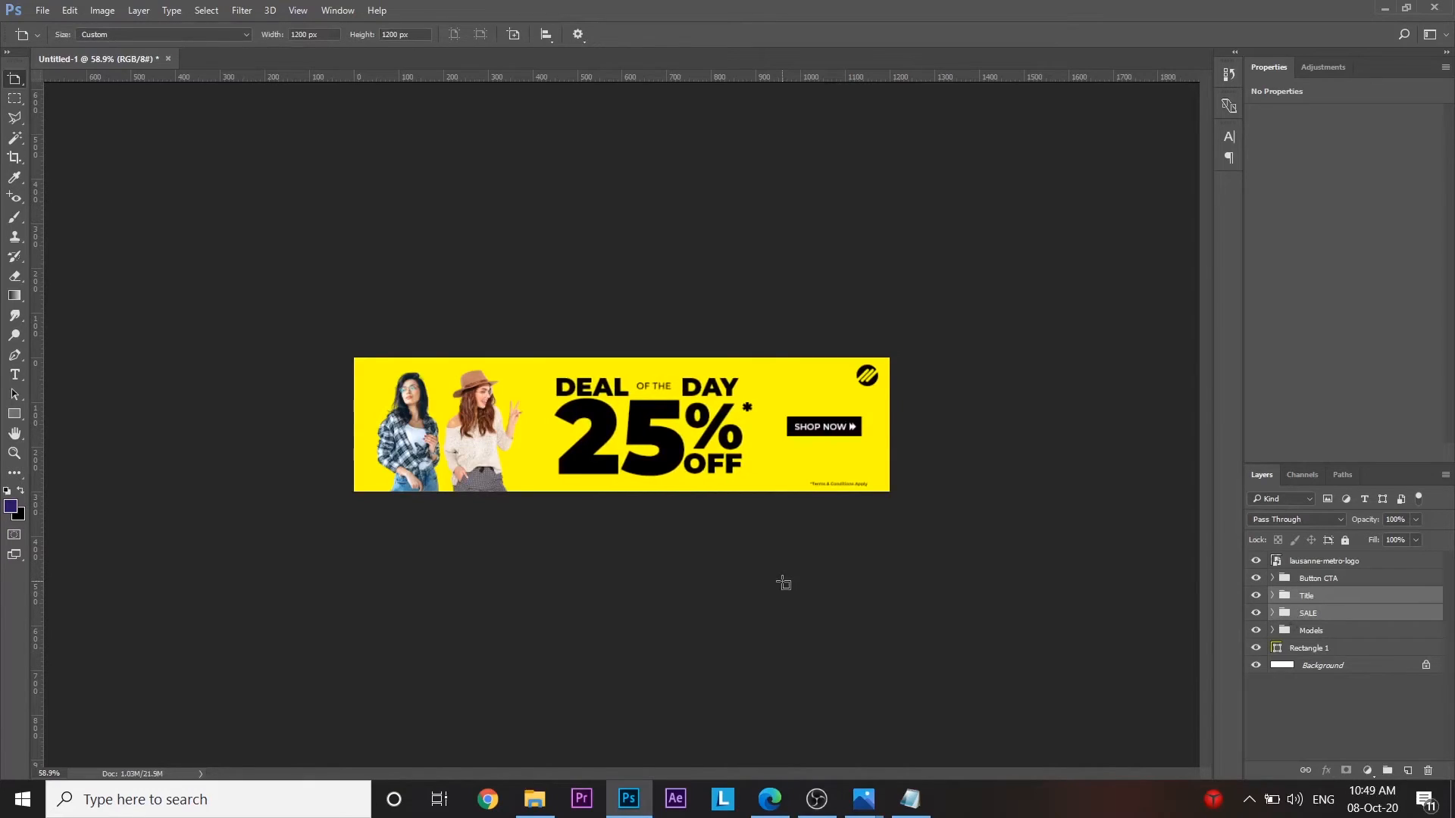
key(Left)
key(Left)
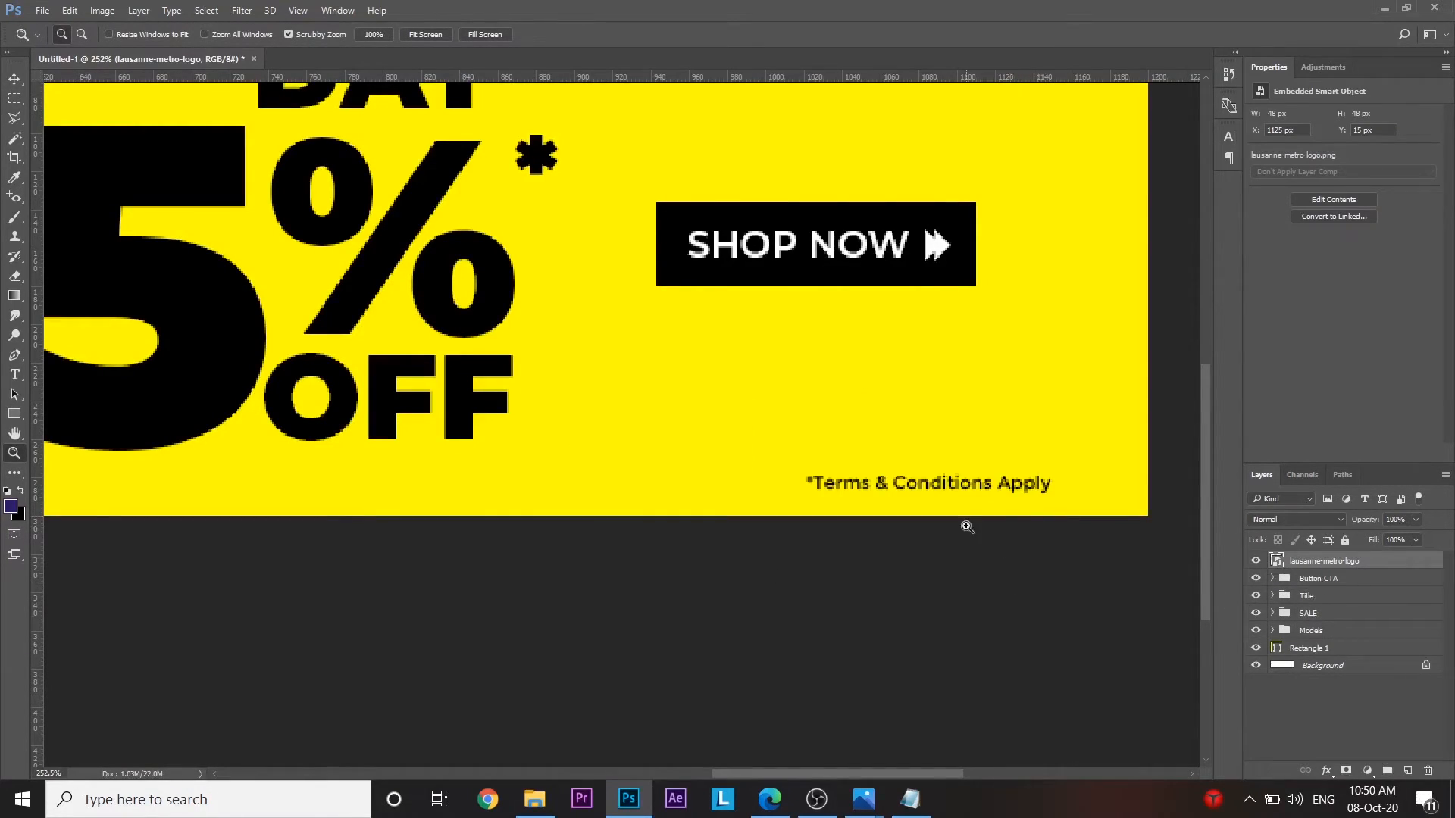
- Move the "*Terms & Conditions Apply" text horizontally toward the banner's lower-right corner, to X 1057 px
key(v)
right_click(888, 487)
click(933, 507)
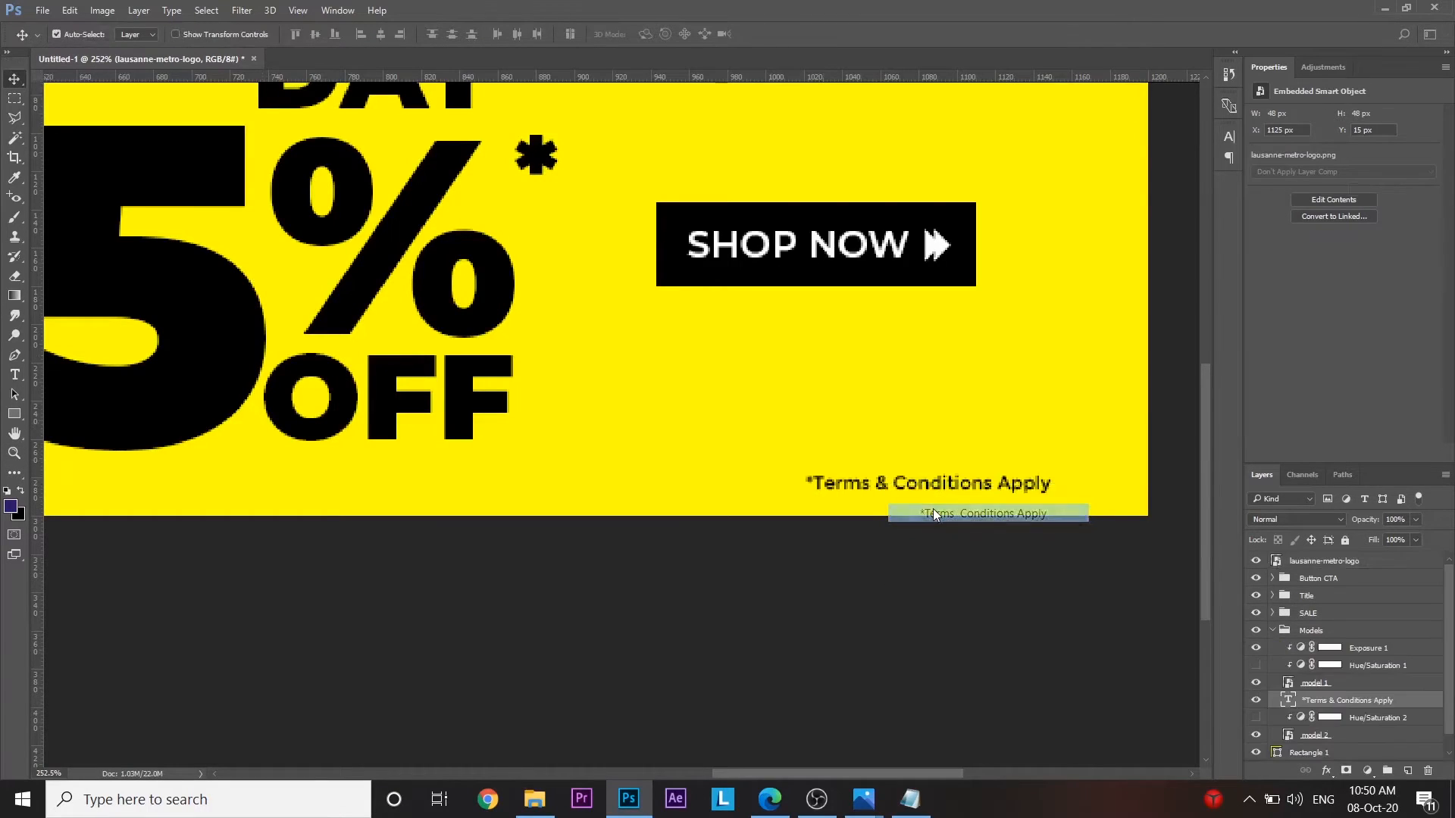
key(Right)
key(Right)
key(Right)
key(Right)
key(Right)
key(Right)
key(Right)
key(Right)
key(Right)
key(Right)
key(Right)
key(Right)
key(Right)
key(Right)
key(Right)
key(Right)
key(Right)
key(Right)
key(Right)
key(Right)
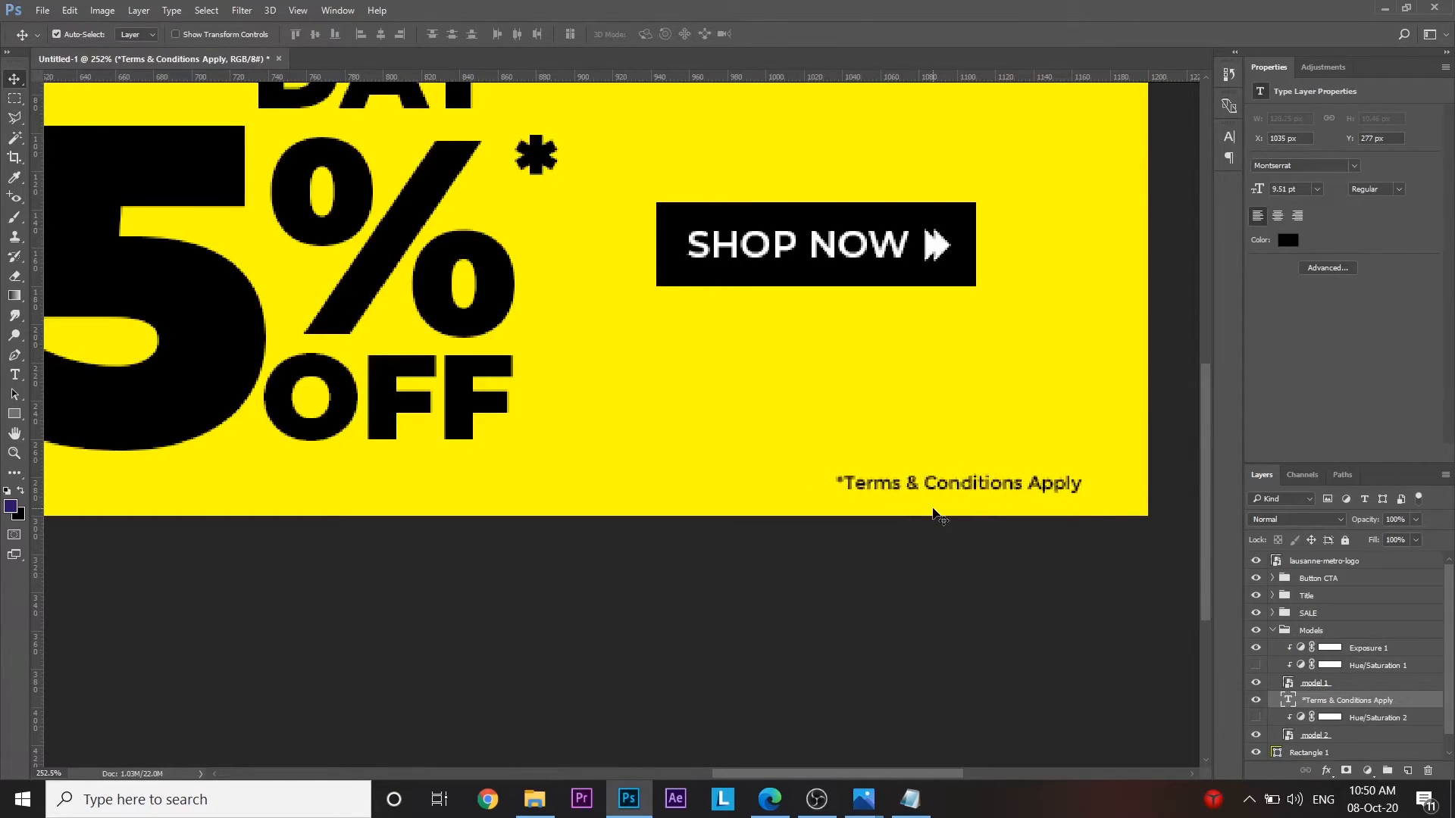
- Nudge the logo slightly away from the banner's right edge to X 1122 px and lower it a touch
key(z)
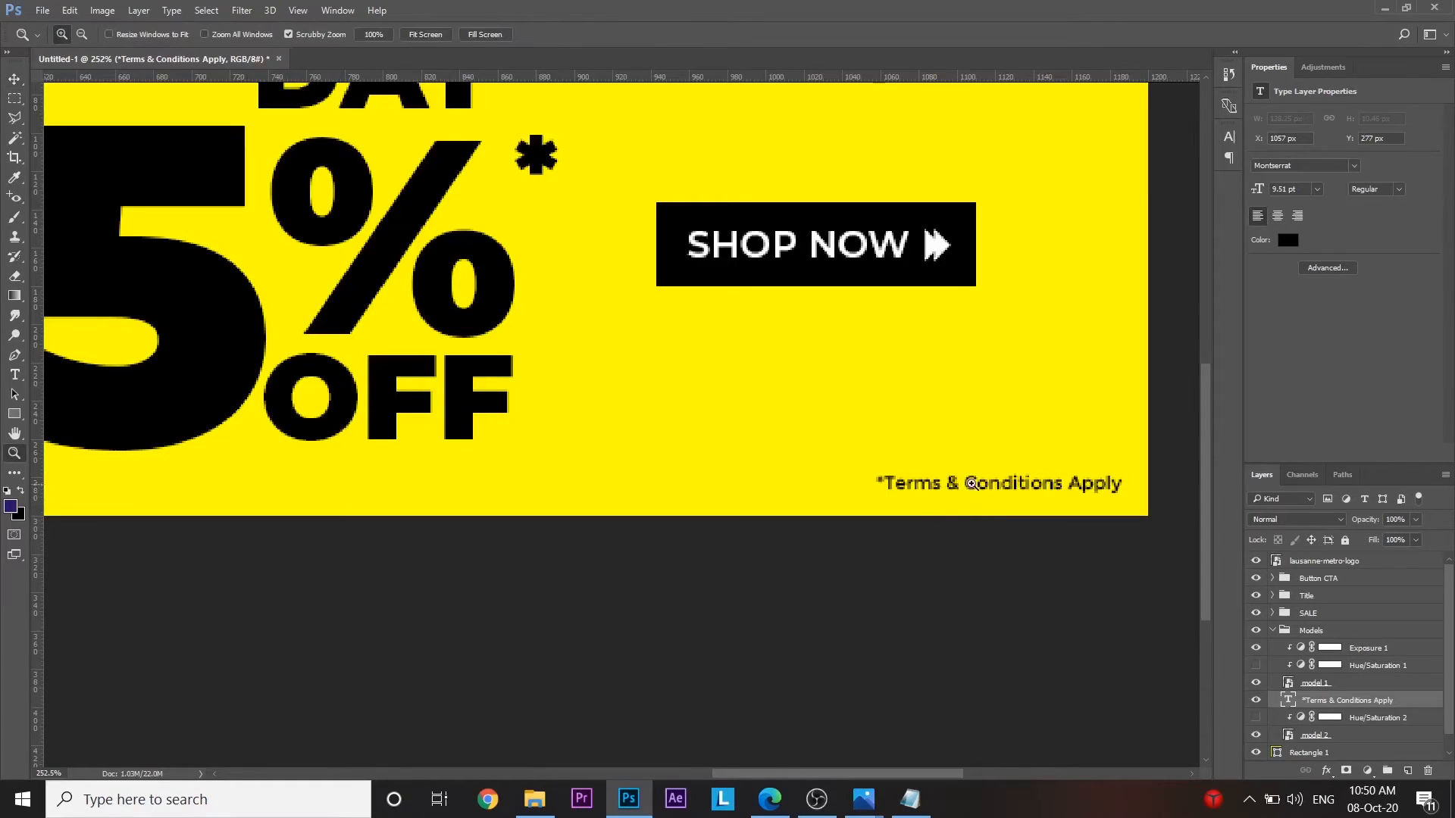
drag(954, 504, 825, 633)
scroll(760, 562, down, 10)
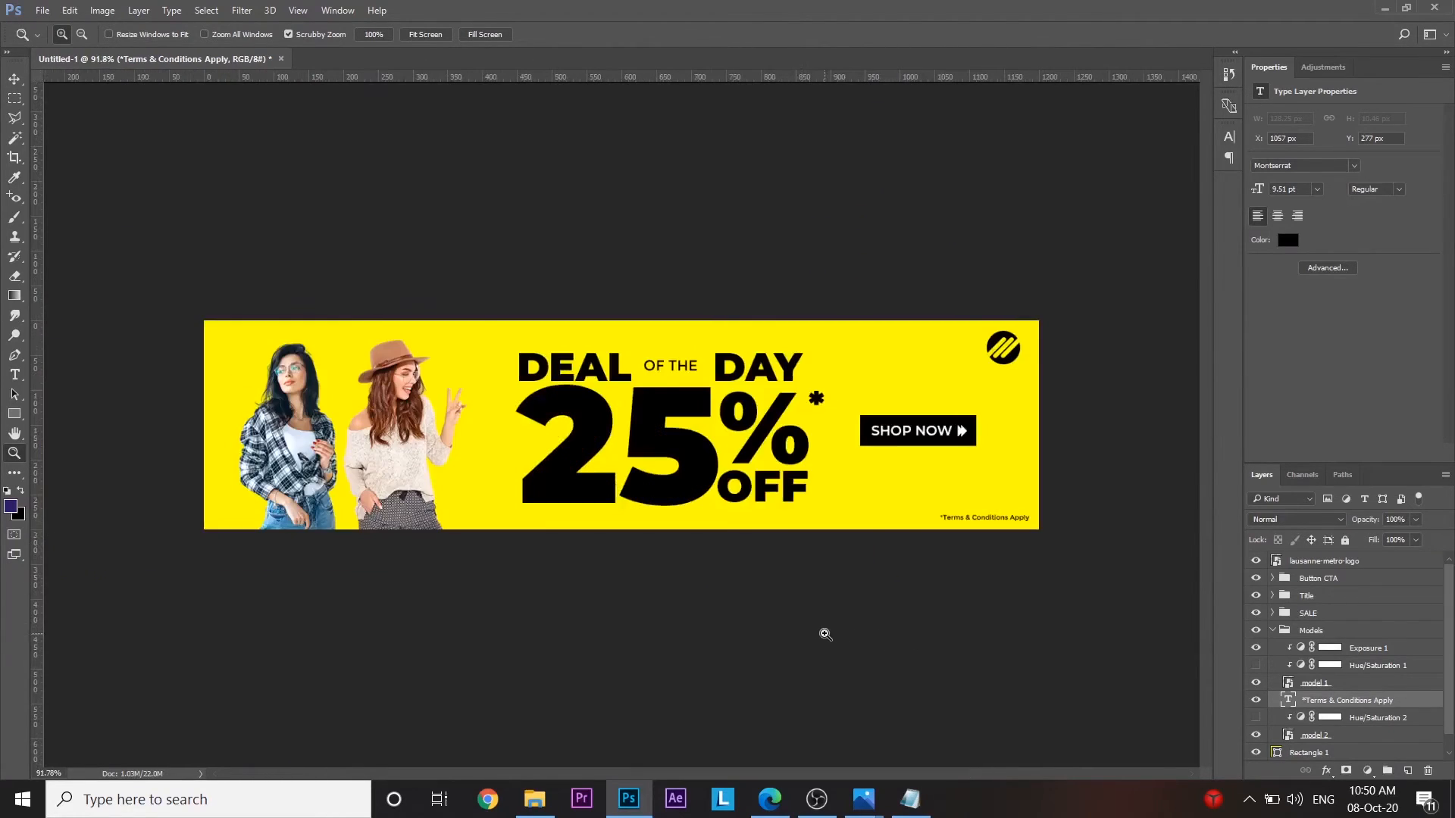
key(v)
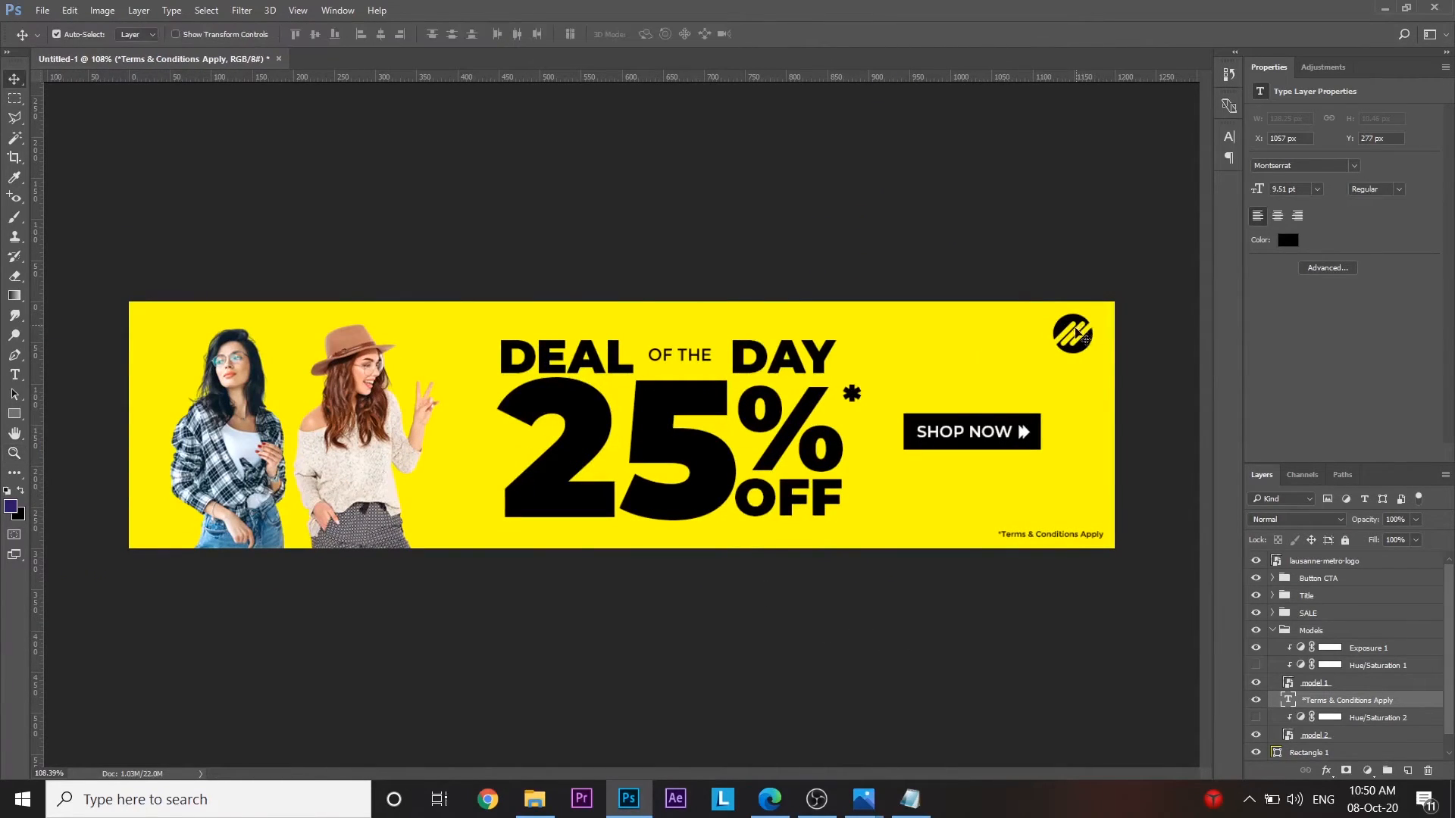
click(1085, 353)
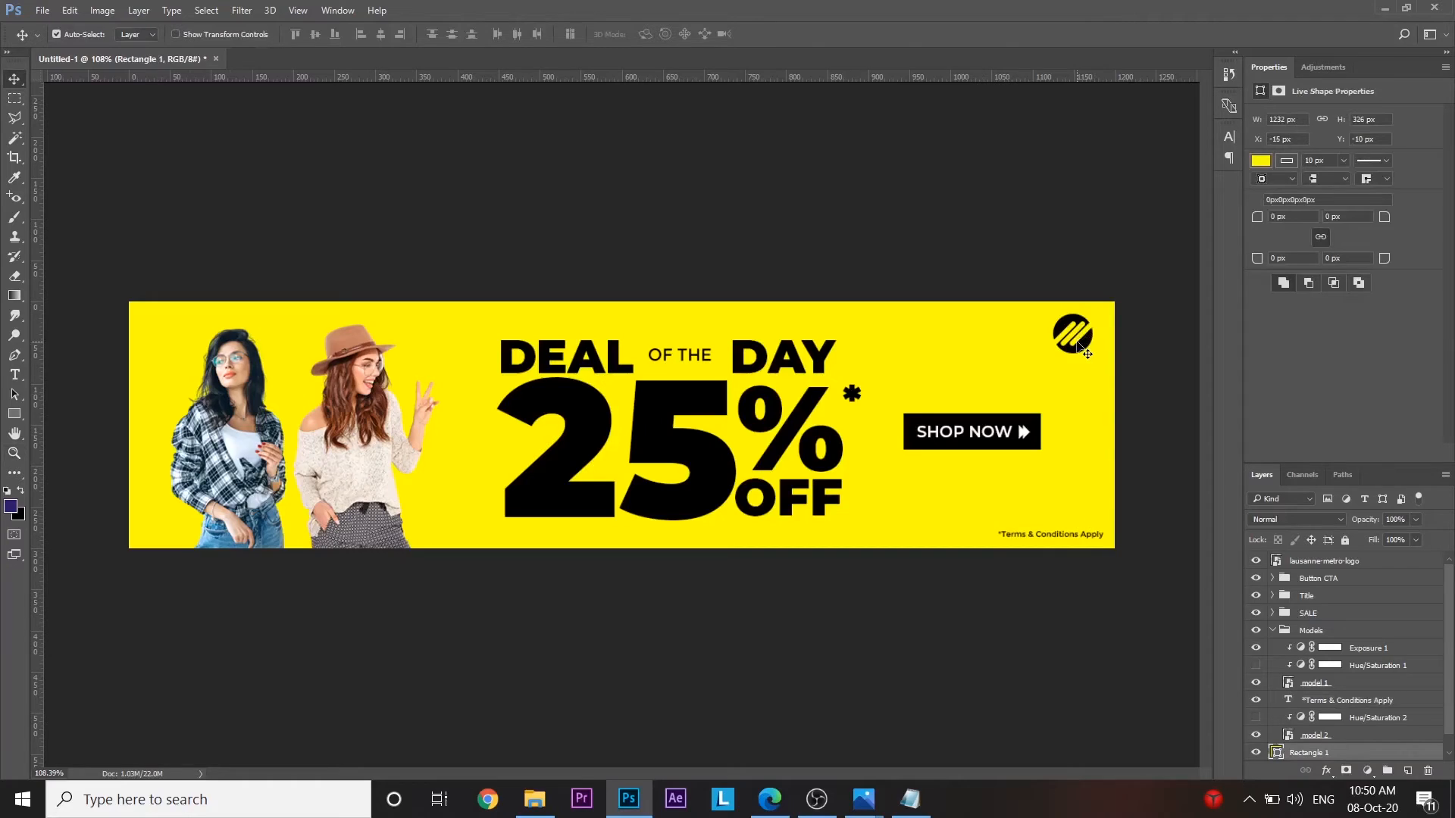
click(1313, 562)
key(Left)
key(Left)
key(Left)
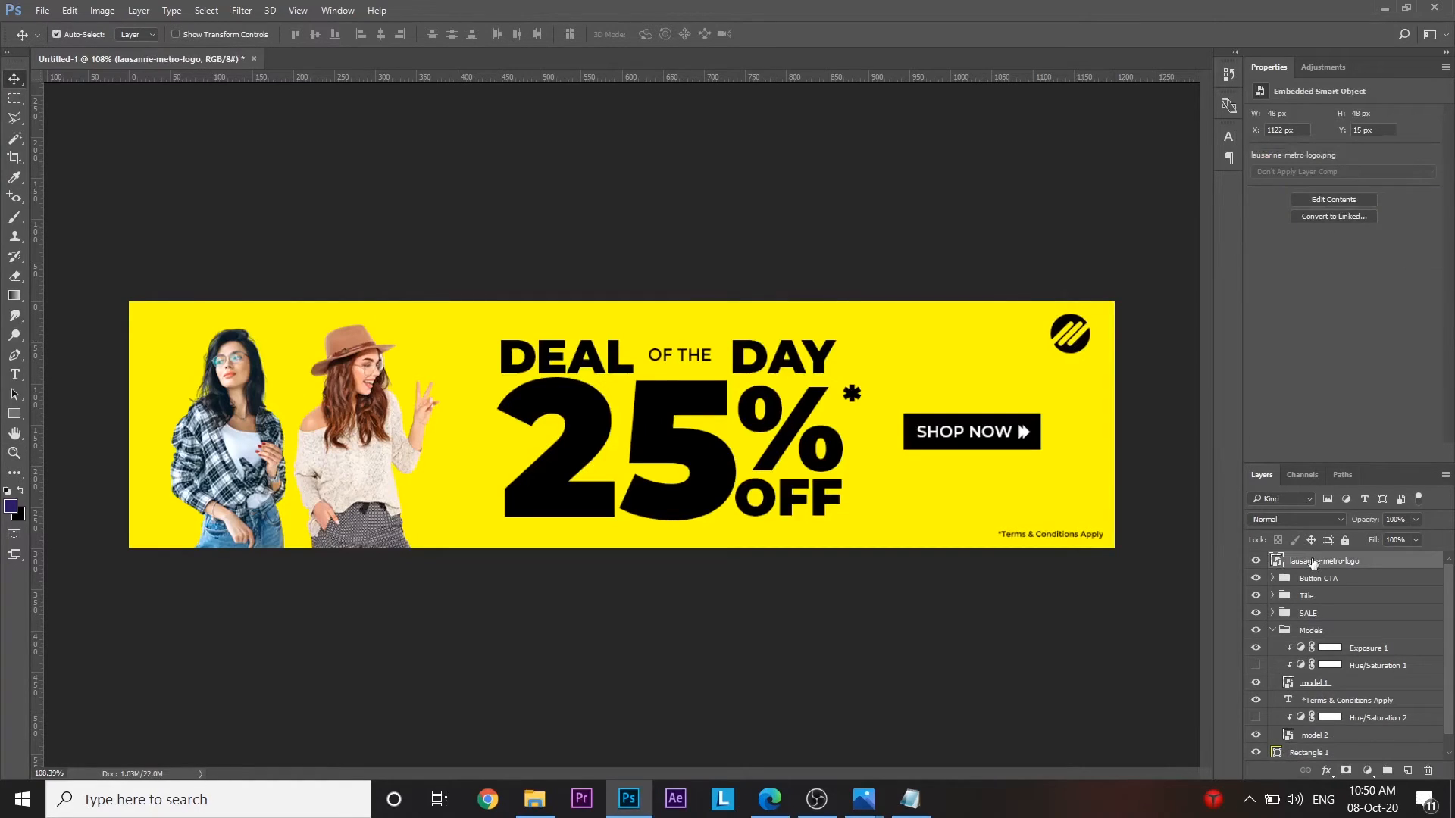
key(Down)
- Turn on the Hue/Saturation 1 and Hue/Saturation 2 adjustment layers to make both models grayscale
click(362, 474)
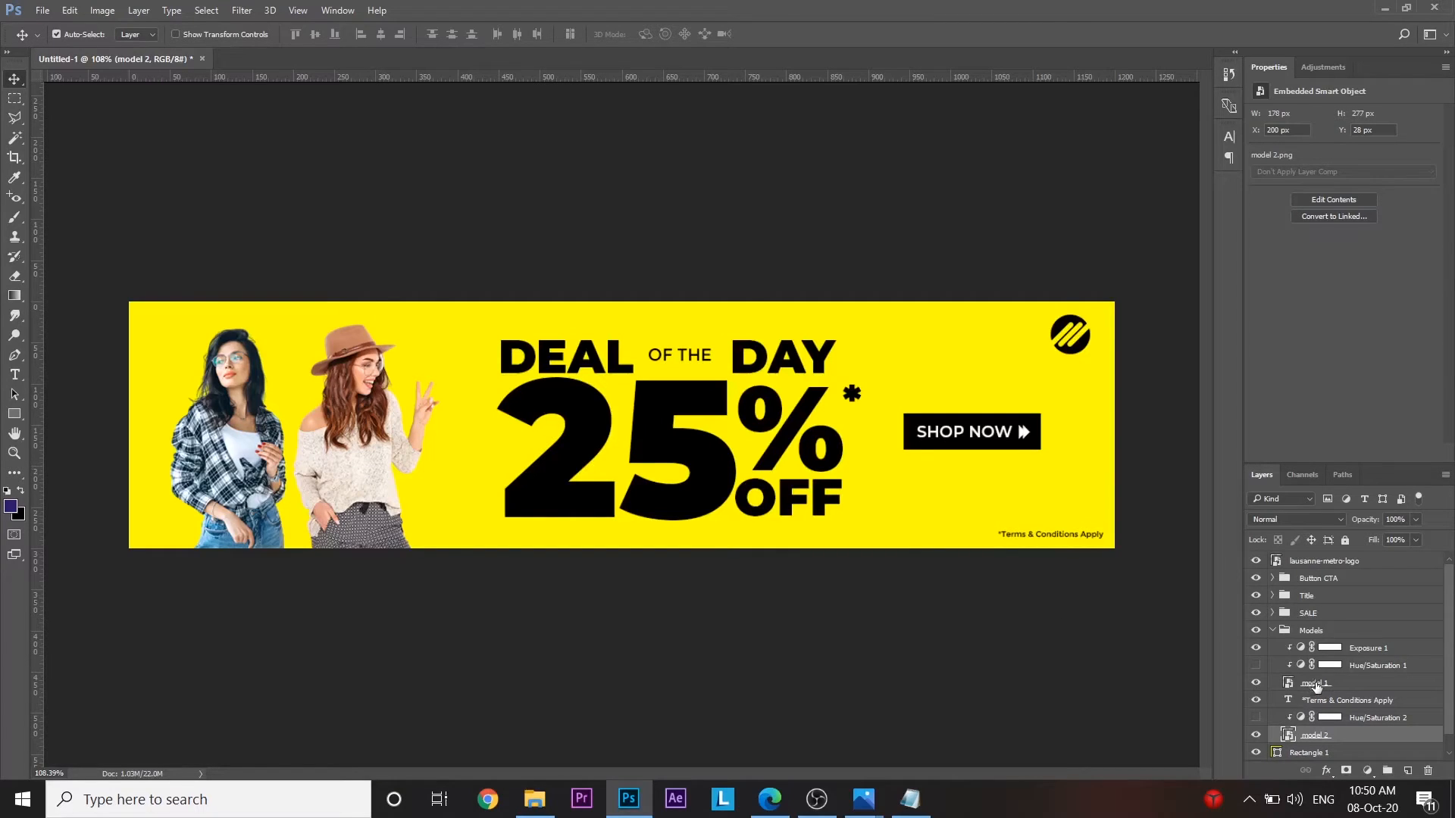
click(1256, 666)
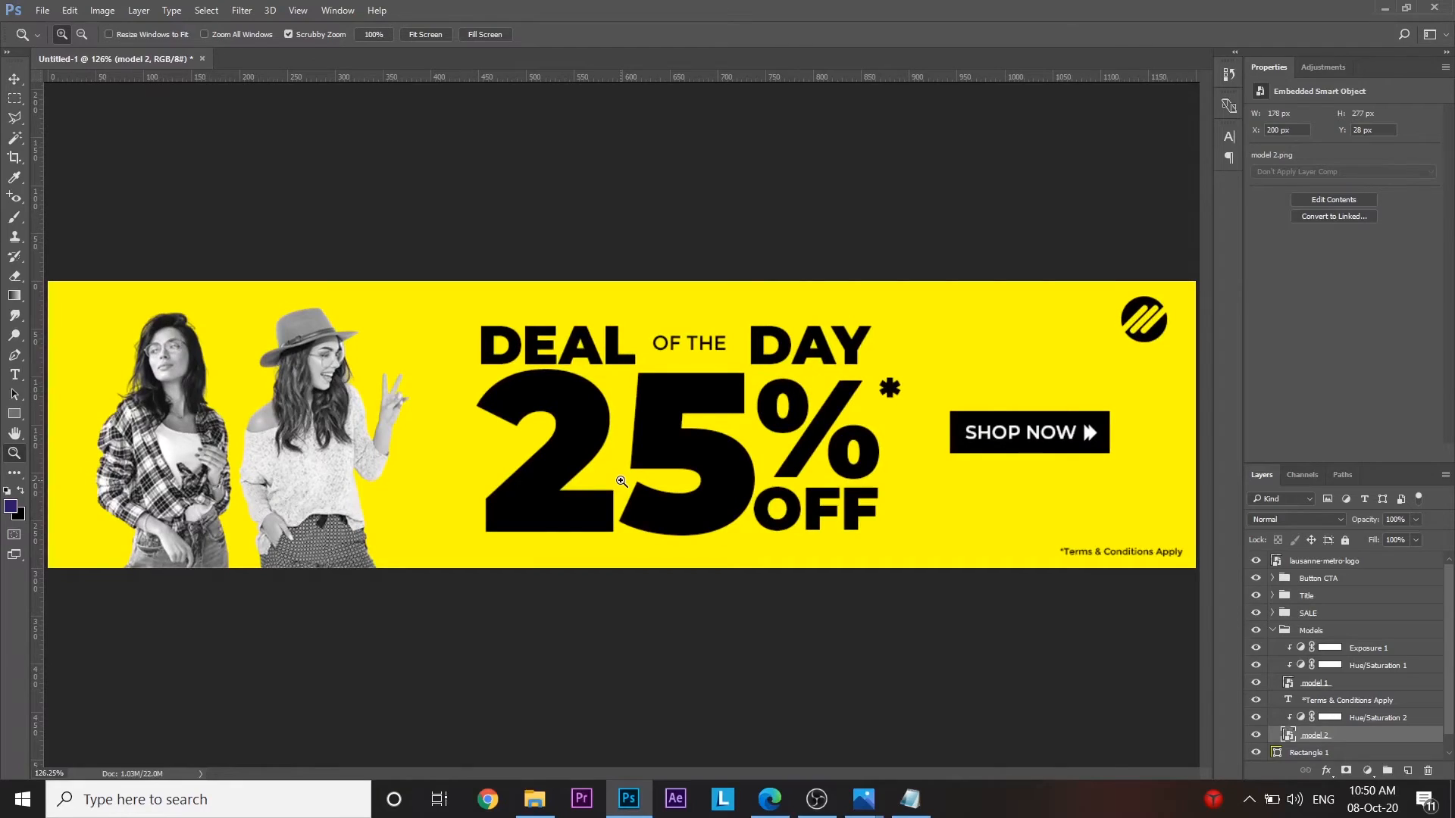
key(v)
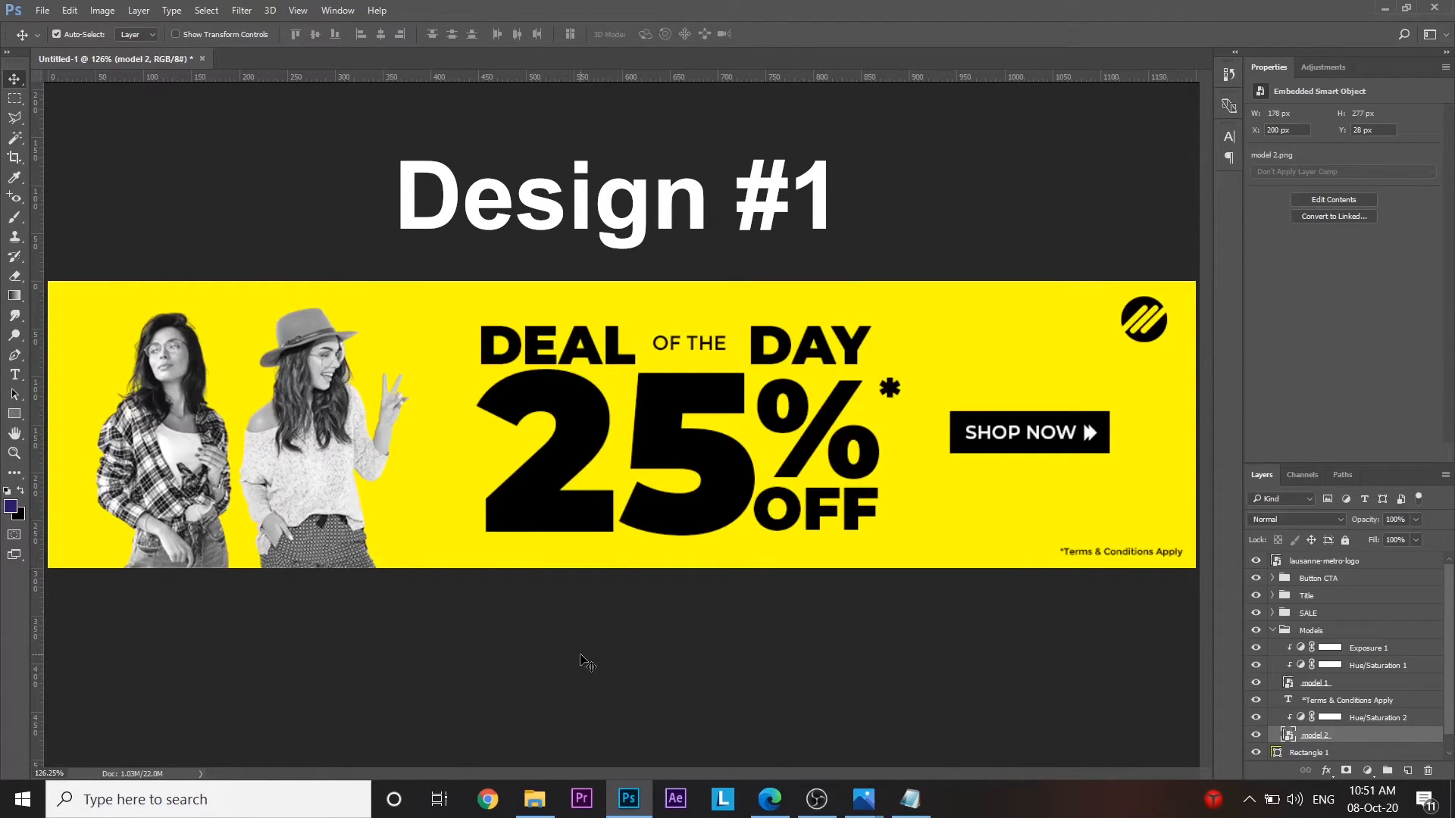
- Set the "25" headline text's colour to red #de3333
click(553, 511)
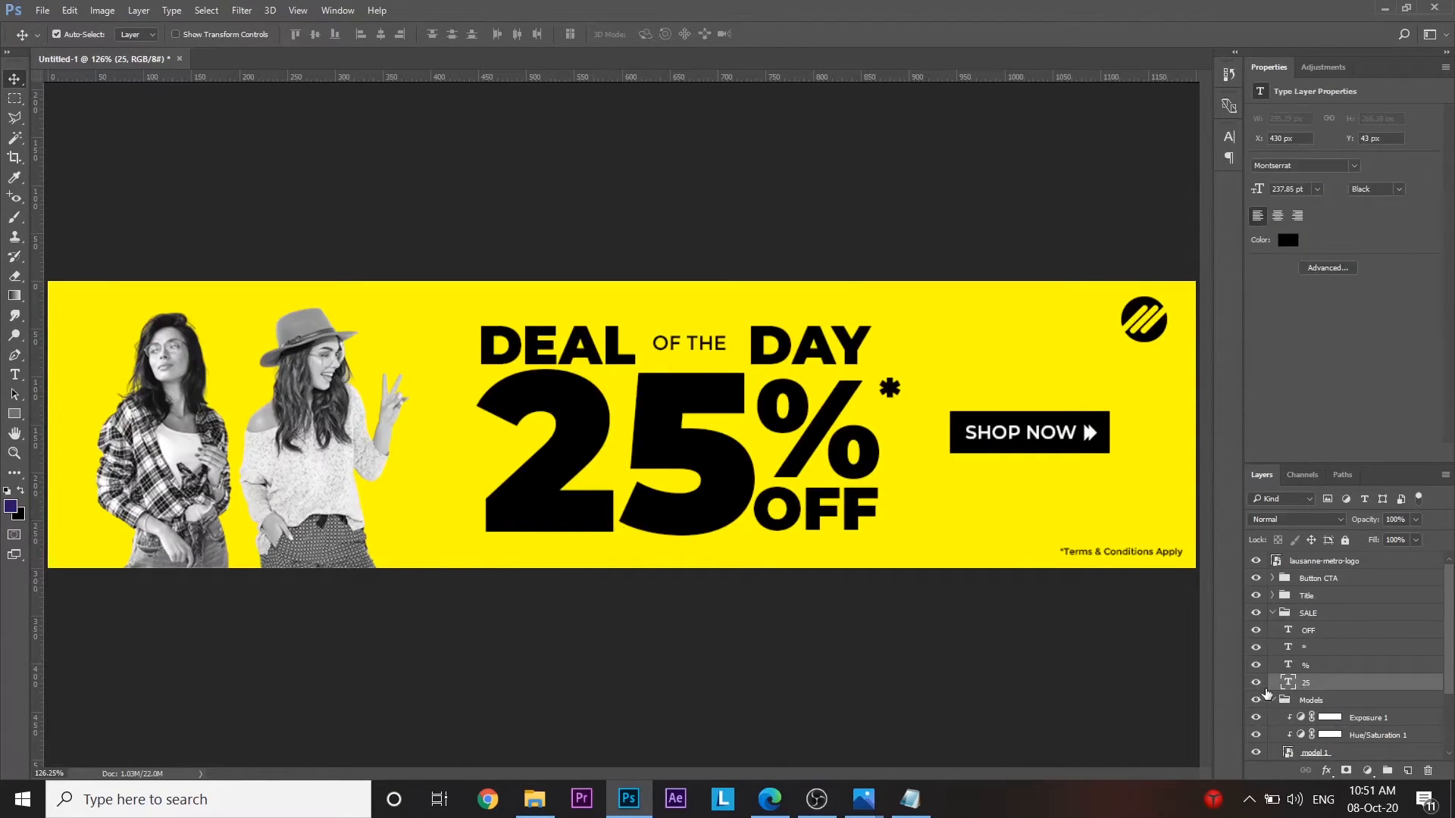
click(1288, 239)
drag(1111, 333, 1099, 330)
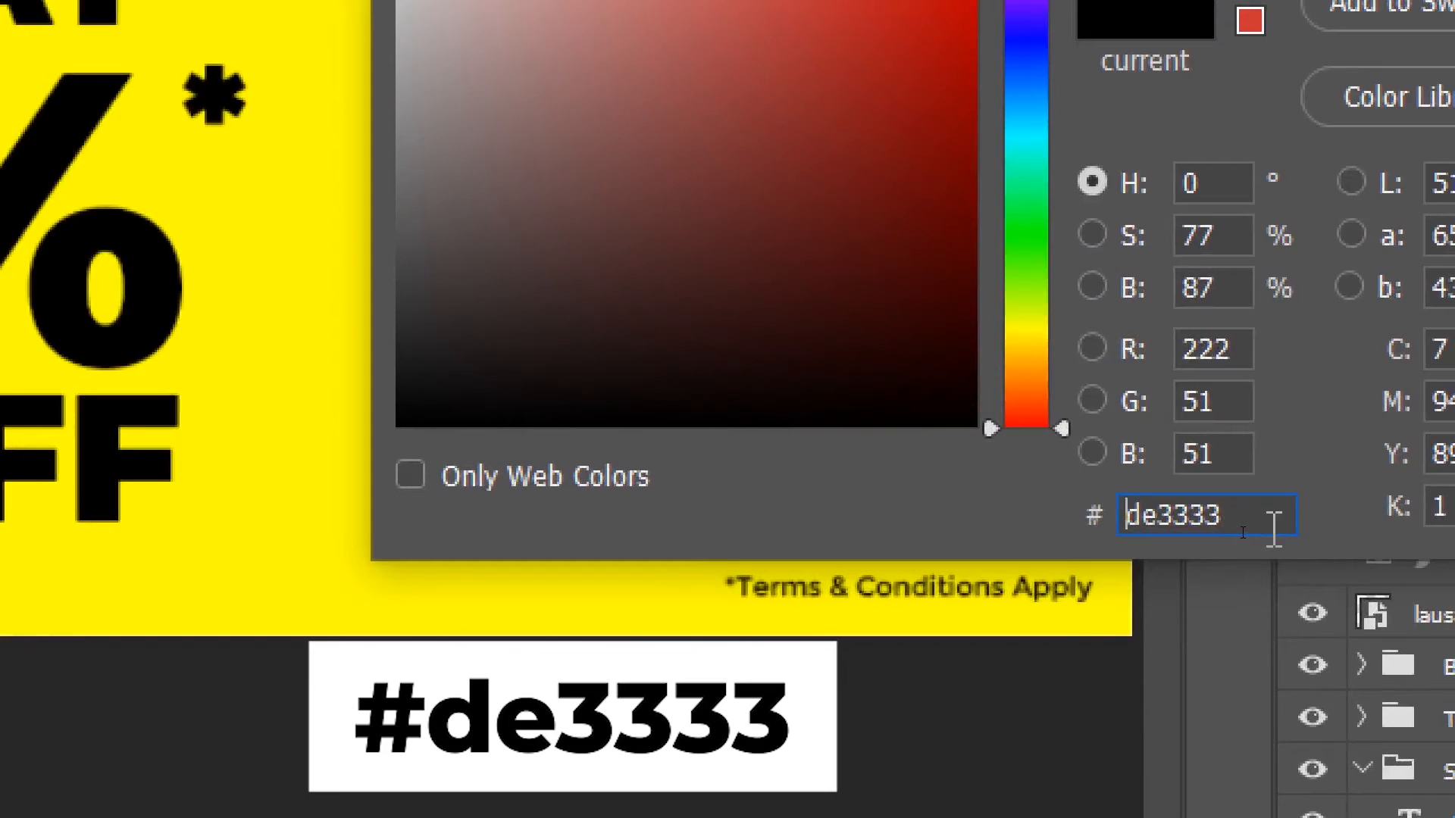
key(Return)
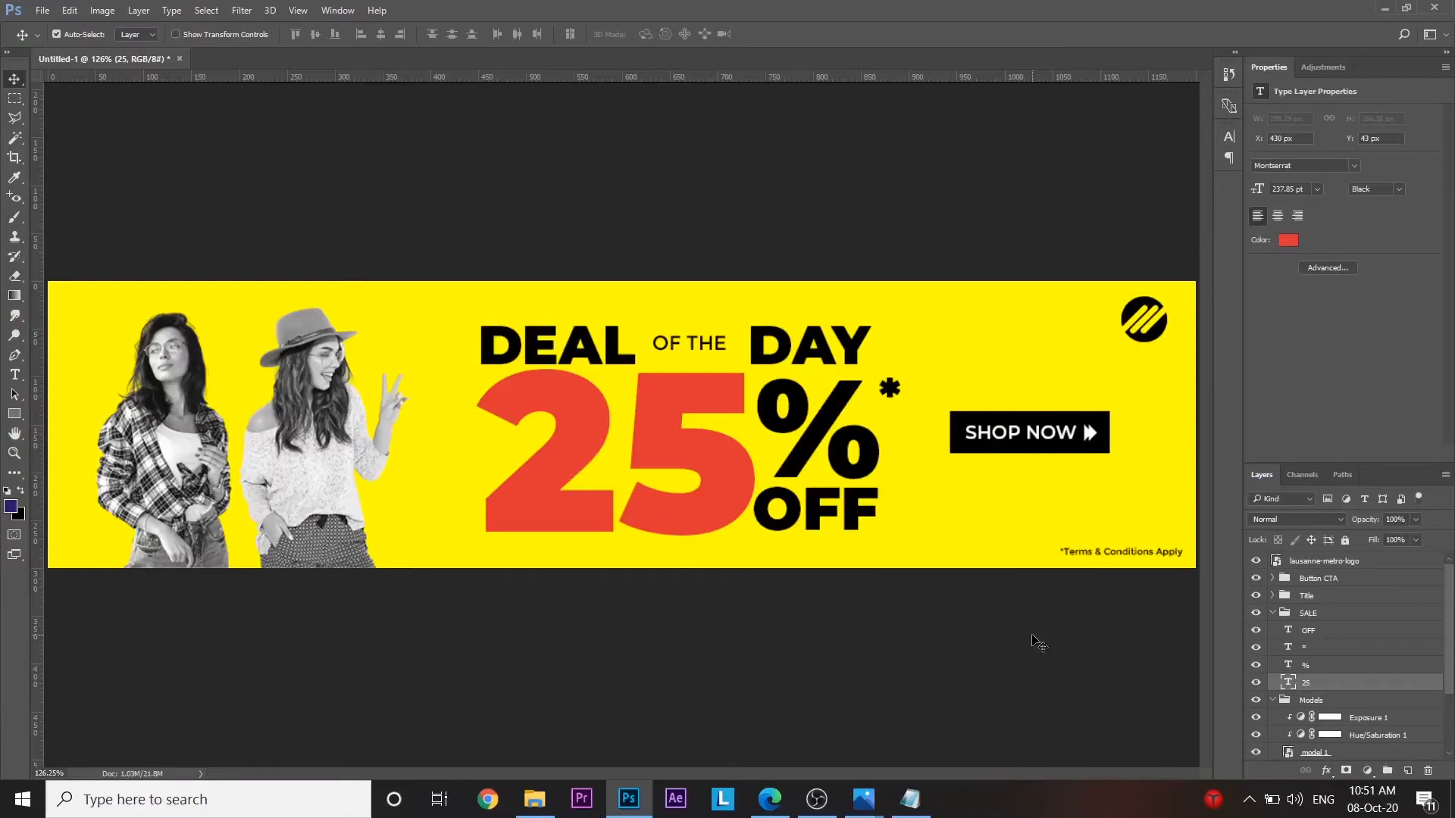
- Recolour the "%", "*" and "OFF" text layers to the same red as the "25"
click(1311, 666)
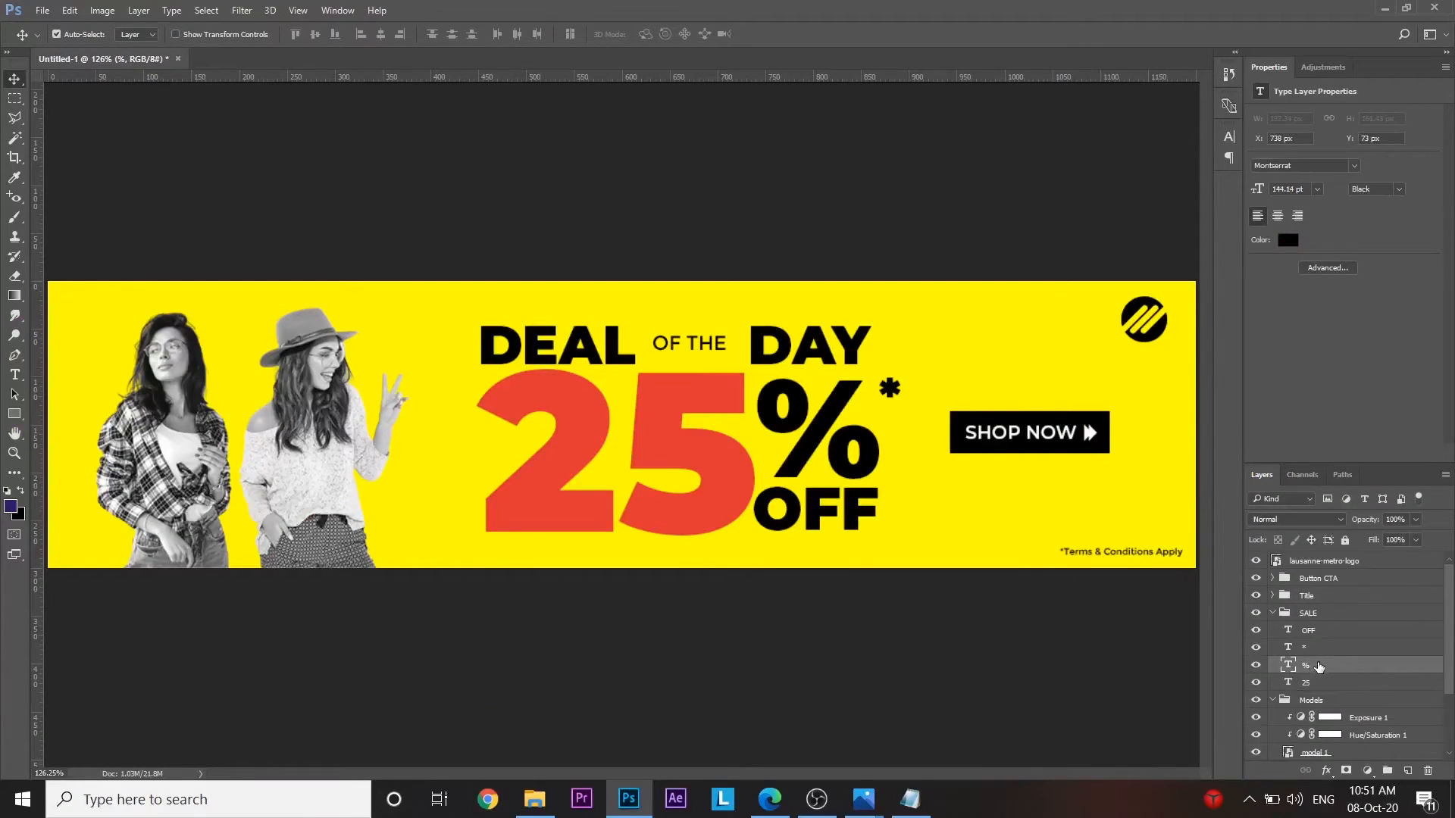
shift+click(1317, 632)
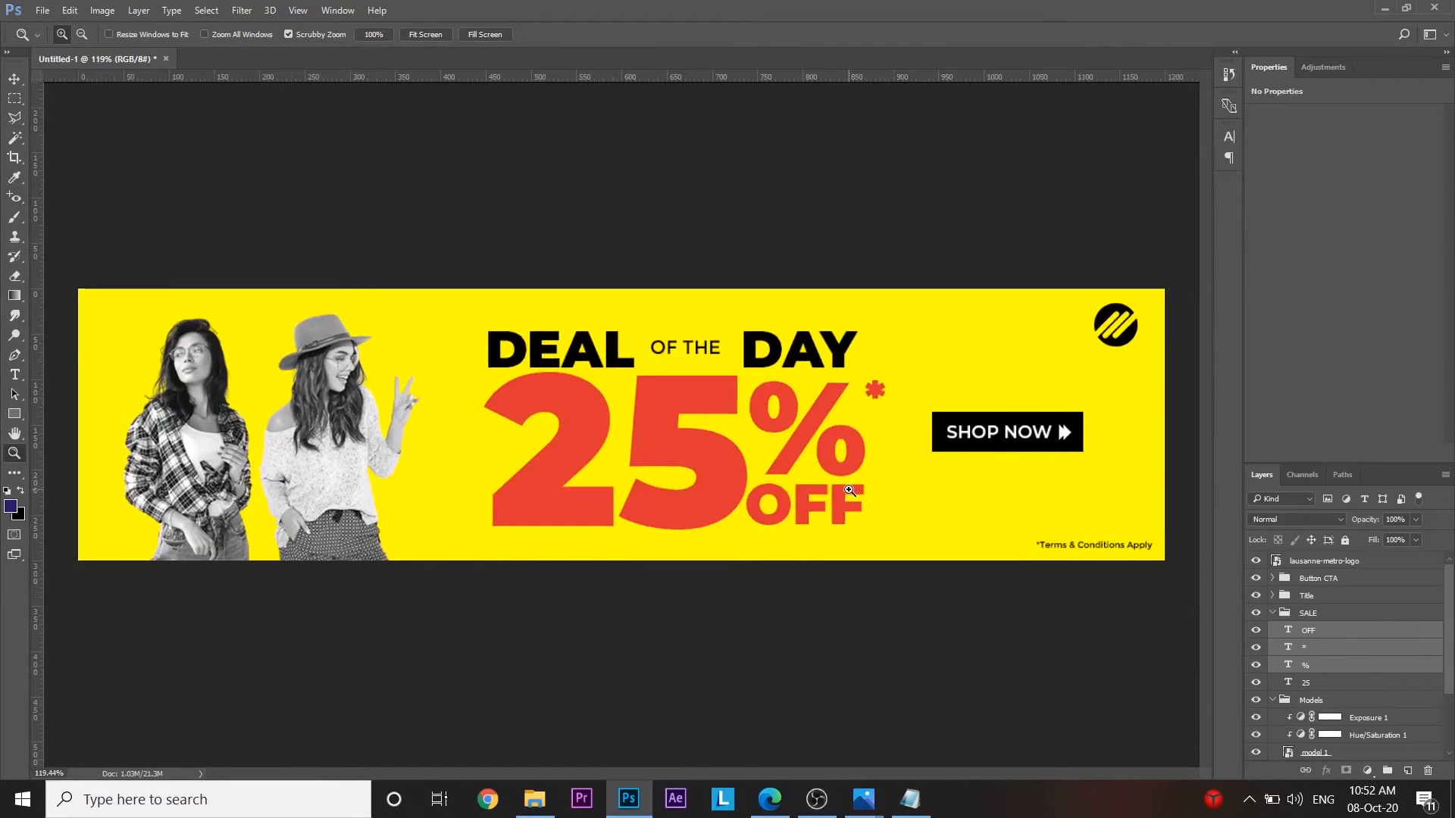
scroll(859, 501, down, 2)
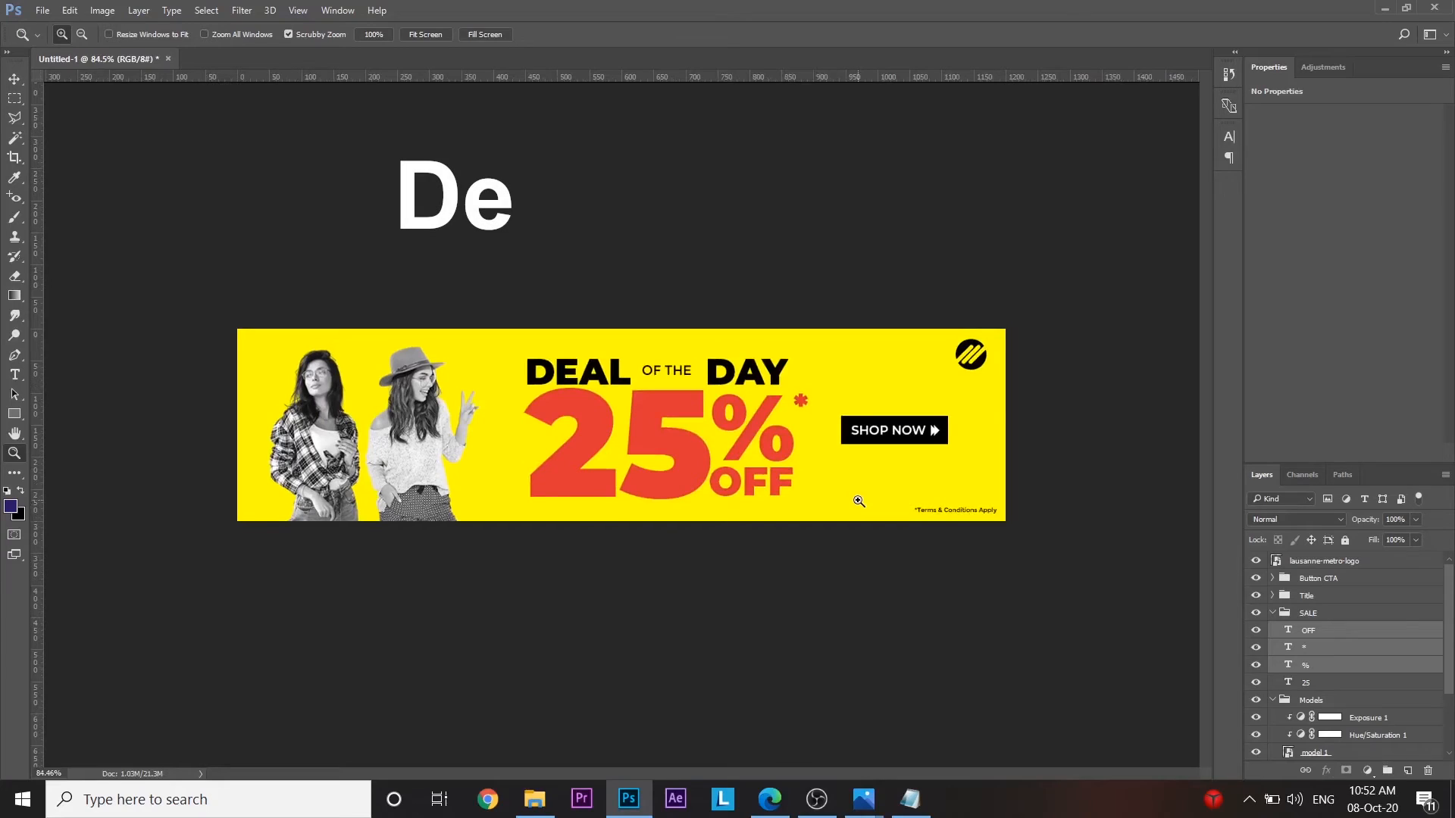
scroll(858, 501, up, 2)
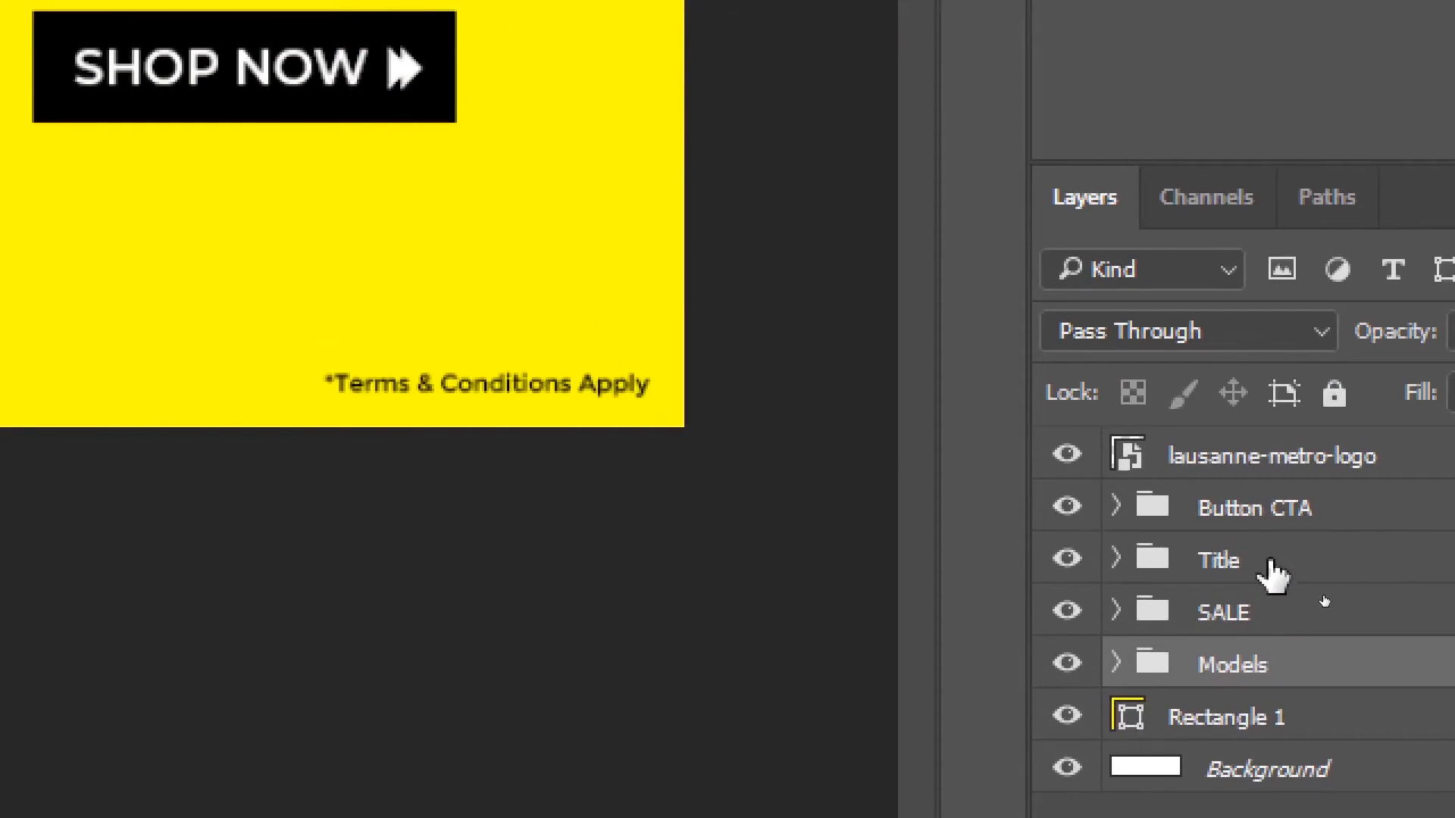
- Shift the Title and SALE groups together slightly toward the two models
click(1313, 596)
shift+click(1312, 622)
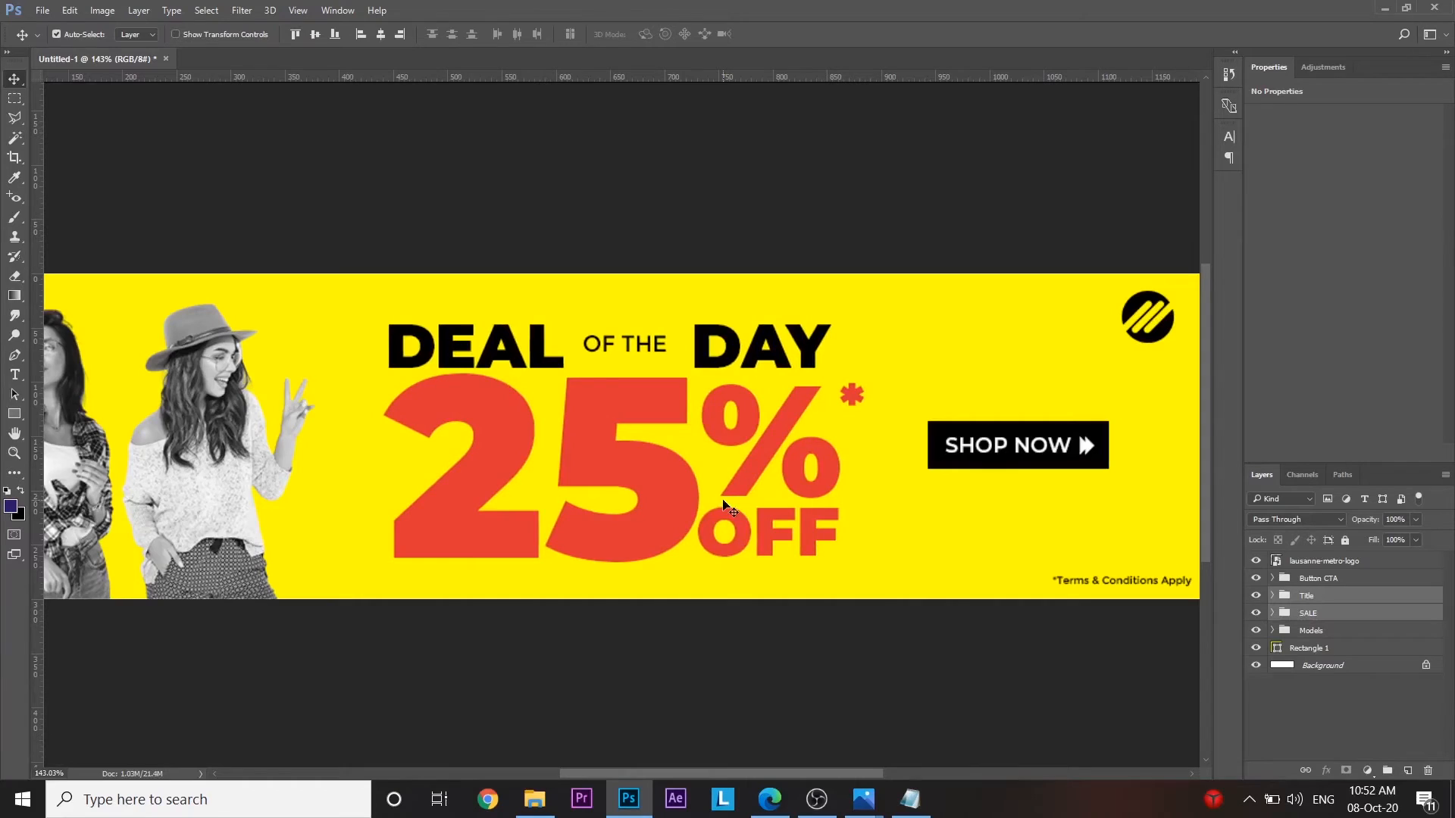
key(z)
drag(706, 539, 543, 601)
key(v)
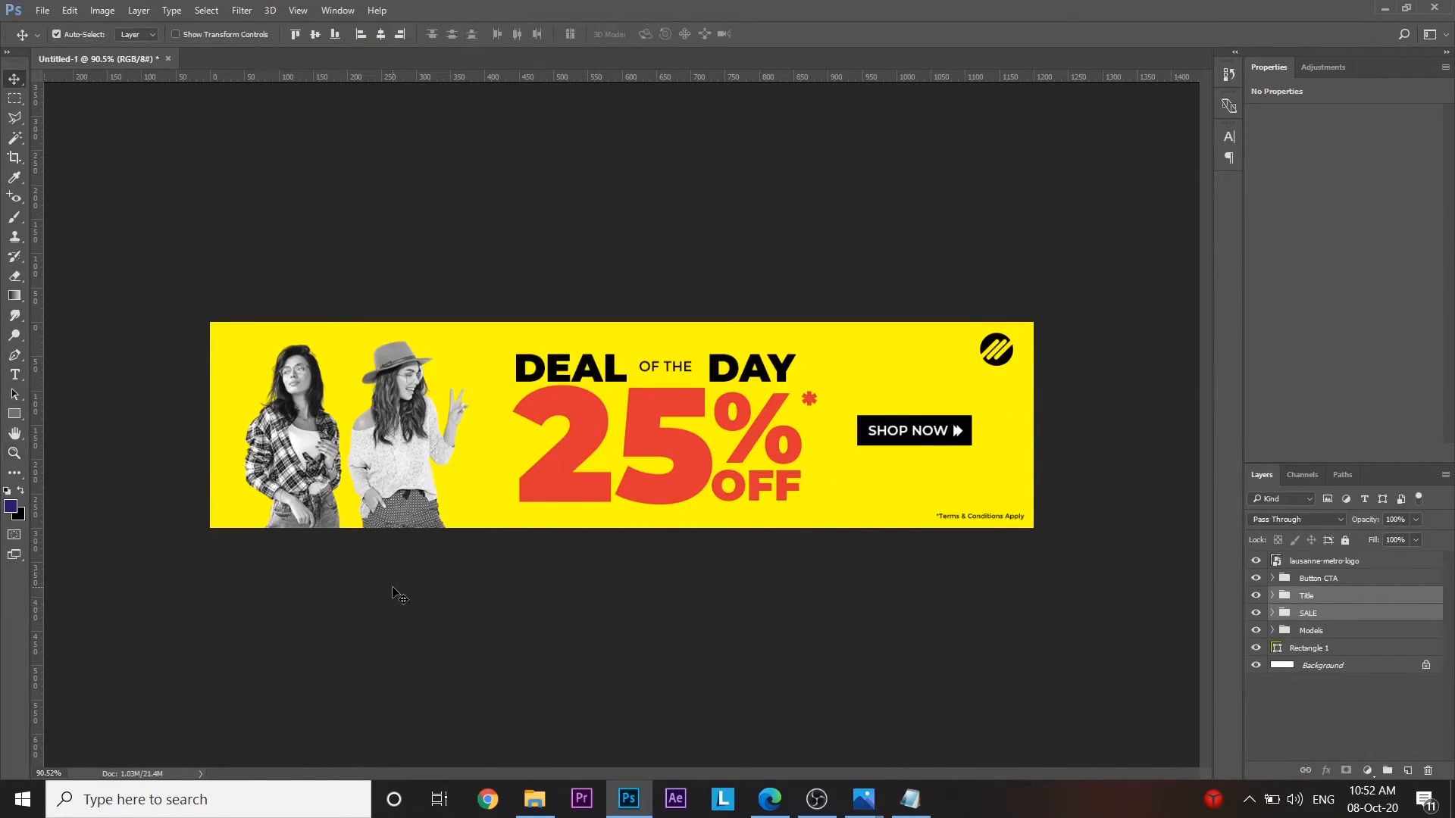
- Move model 1 horizontally to the right side of the banner, behind the SHOP NOW button
click(291, 443)
key(shift+Right)
key(shift+Right)
key(shift+Right)
key(shift+Right)
key(shift+Right)
key(shift+Right)
key(shift+Right)
key(shift+Right)
key(shift+Right)
key(shift+Right)
key(shift+Right)
key(shift+Right)
key(shift+Right)
key(shift+Right)
key(shift+Right)
key(shift+Right)
key(shift+Right)
key(shift+Right)
key(shift+Right)
key(shift+Right)
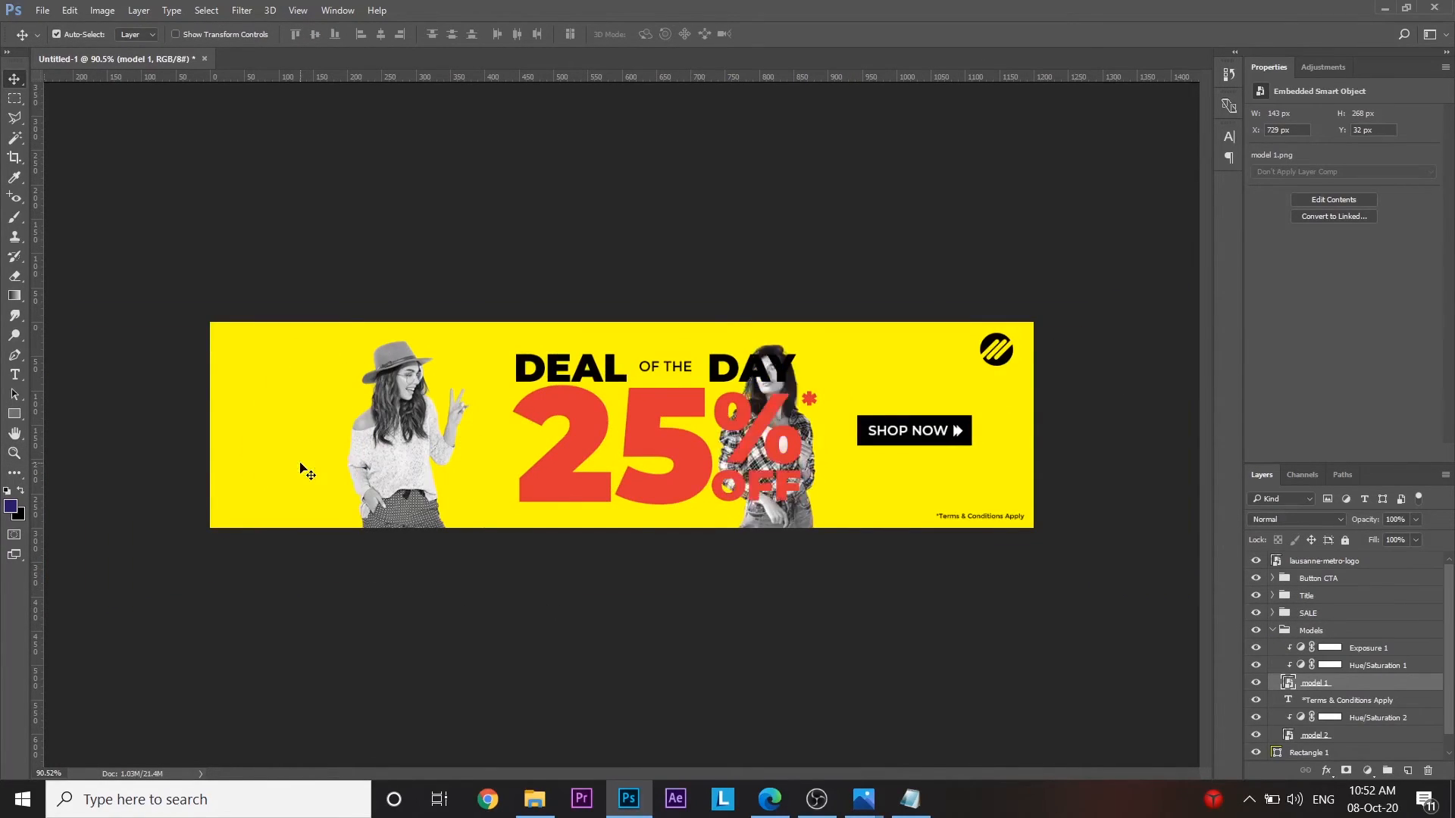
key(shift+Right)
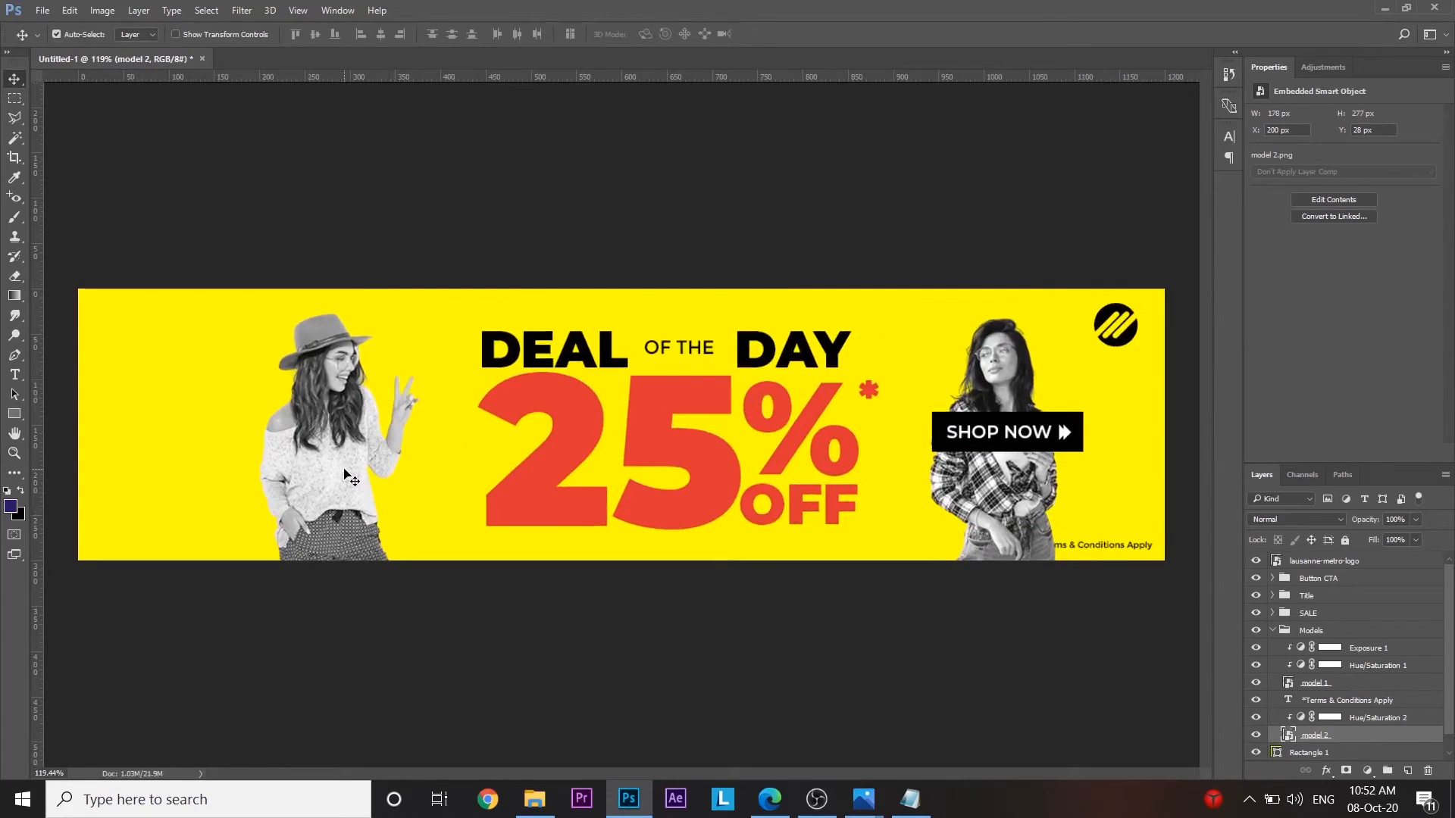
- Move model 2 horizontally toward the banner's left edge, to X 90 px
key(shift+Left)
key(shift+Left)
key(shift+Left)
key(shift+Left)
key(shift+Left)
key(shift+Left)
key(shift+Left)
key(shift+Left)
key(shift+Left)
key(shift+Left)
key(shift+Left)
key(shift+Left)
key(shift+Left)
key(shift+Left)
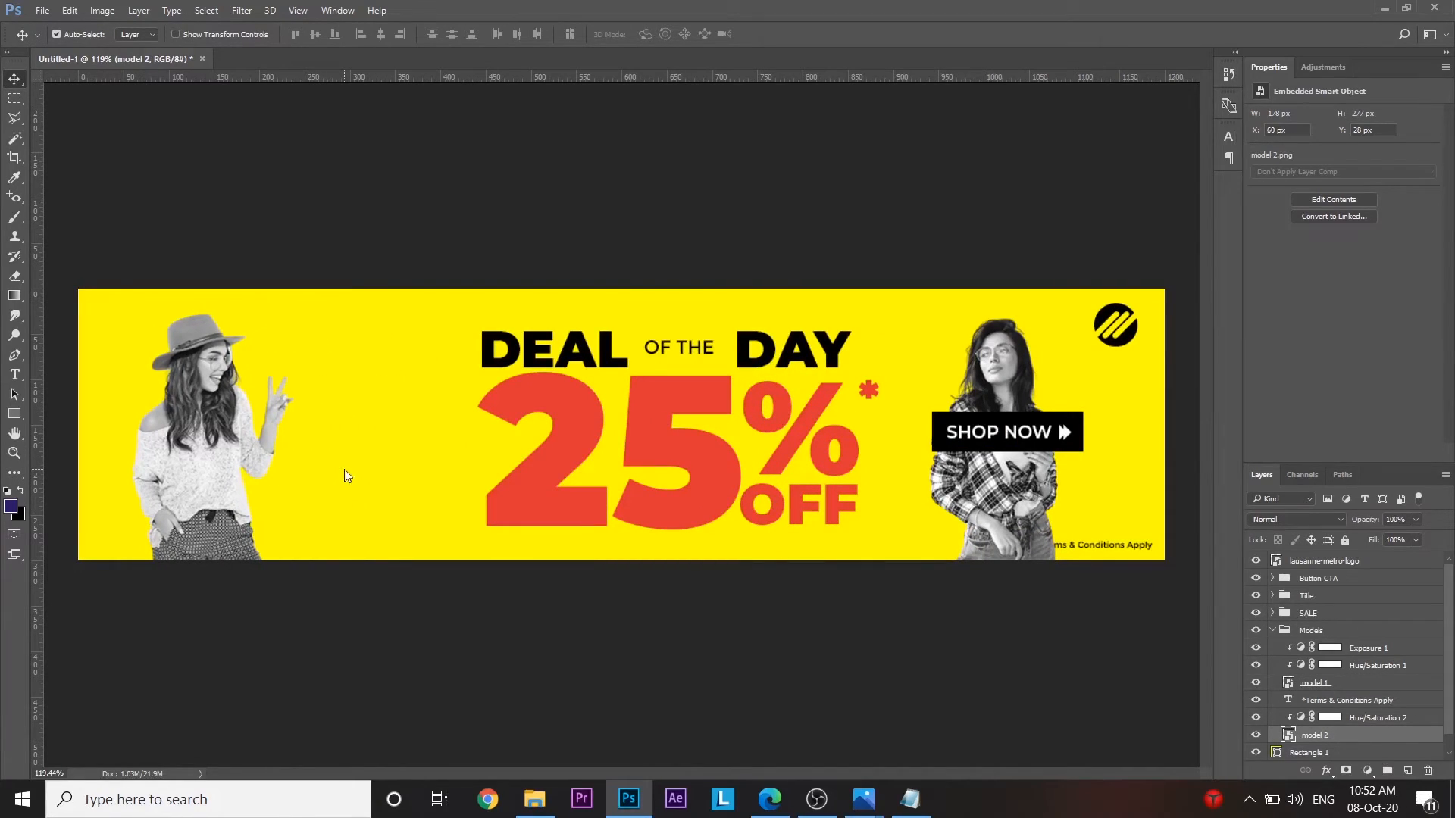
key(shift+Right)
key(shift+Right)
key(shift+Right)
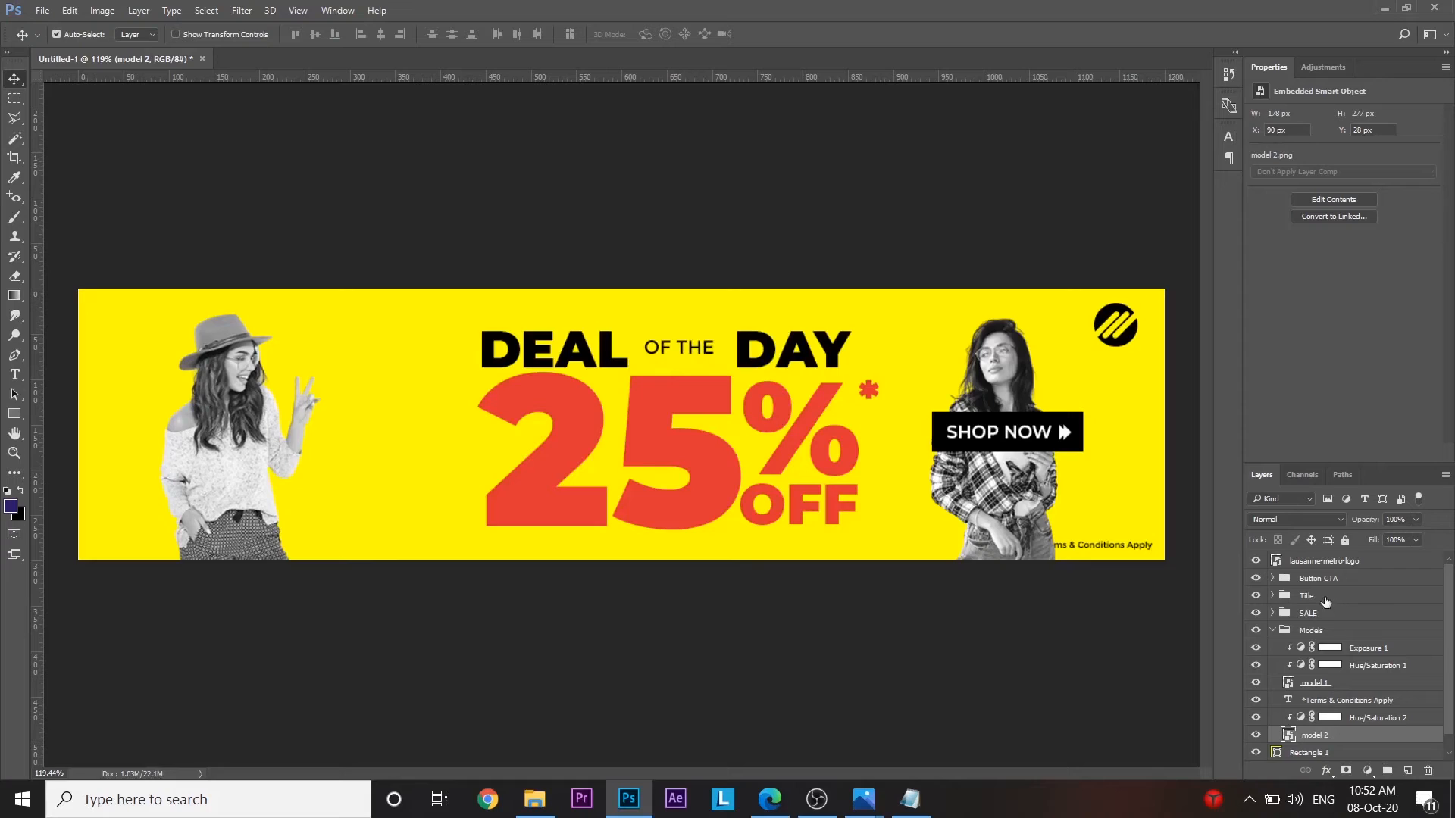
- Move the Title and SALE groups horizontally by 150 px until they sit beside model 2
click(1307, 596)
shift+click(1311, 613)
key(shift+Left)
key(shift+Left)
key(shift+Left)
key(shift+Left)
key(shift+Left)
key(shift+Left)
key(shift+Left)
key(shift+Left)
key(shift+Left)
key(shift+Left)
key(shift+Left)
key(shift+Left)
key(shift+Left)
key(shift+Left)
key(shift+Left)
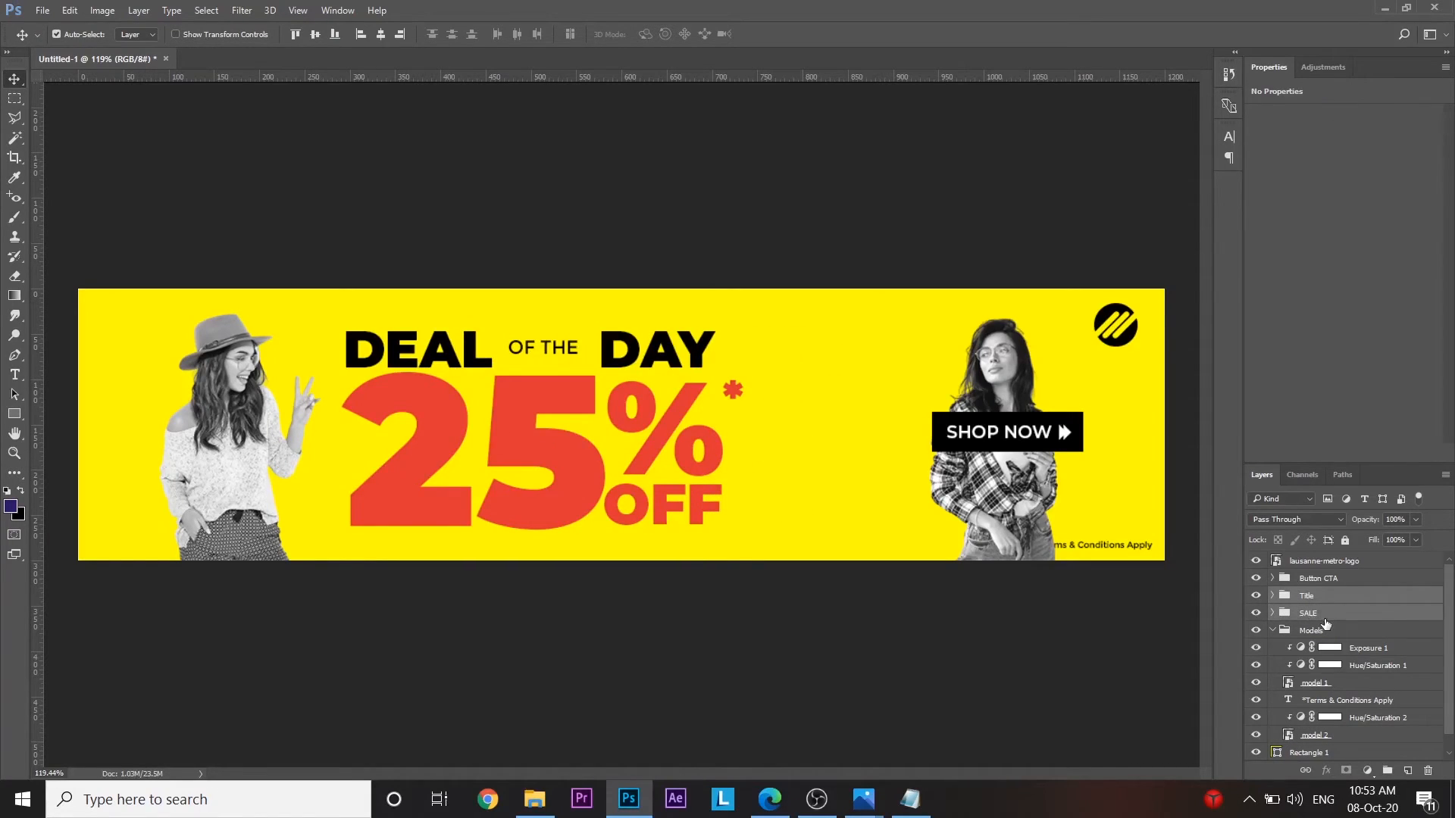
- Scale the Title and SALE groups down proportionally together
key(ctrl+t)
drag(742, 545, 675, 510)
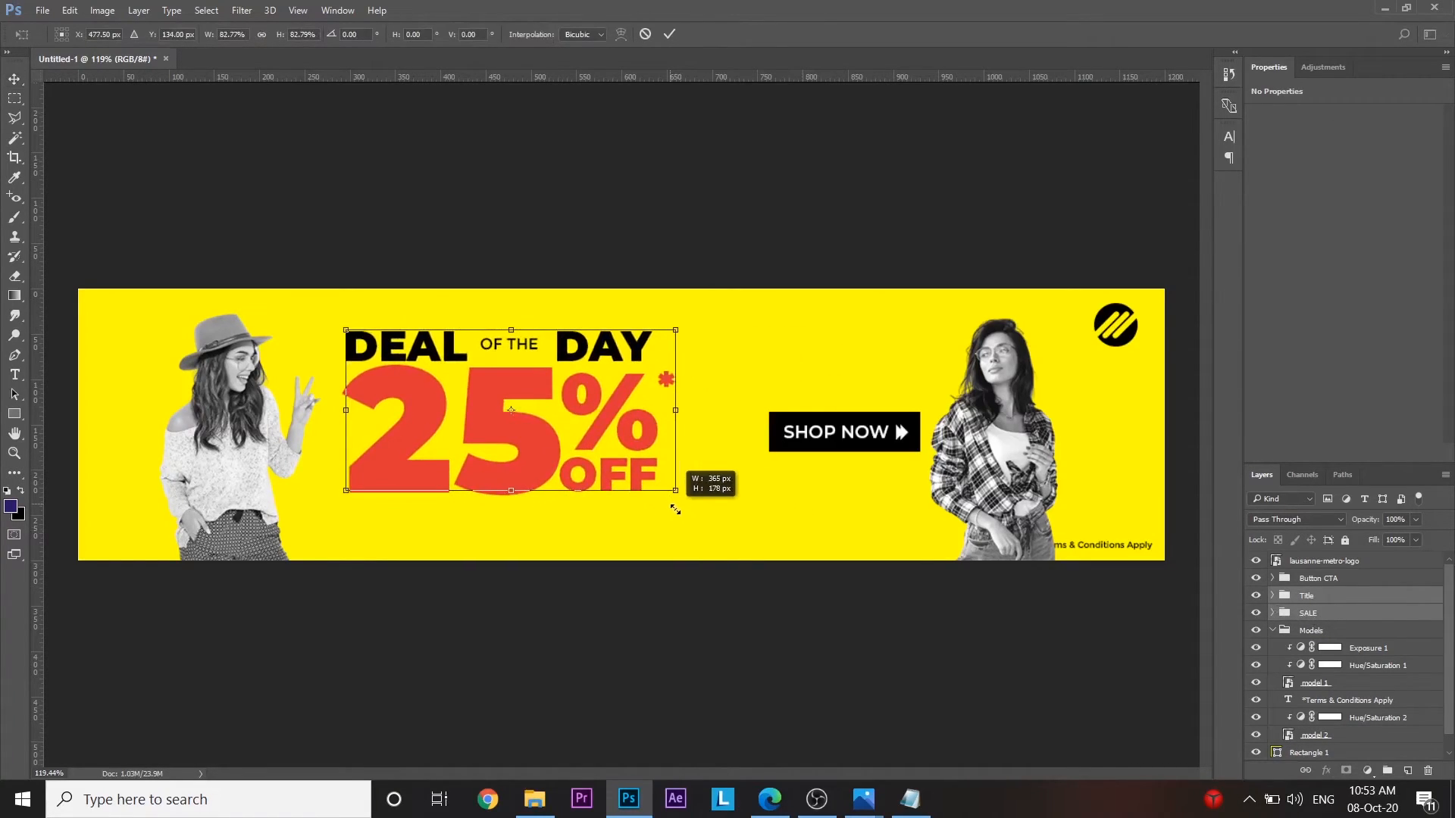
key(Return)
- Centre the Title and SALE groups between the two models and raise them slightly to free space below
key(shift+Right)
key(shift+Right)
key(shift+Right)
key(shift+Right)
key(shift+Right)
key(shift+Right)
key(shift+Right)
key(shift+Right)
key(shift+Right)
key(shift+Right)
key(shift+Right)
key(shift+Right)
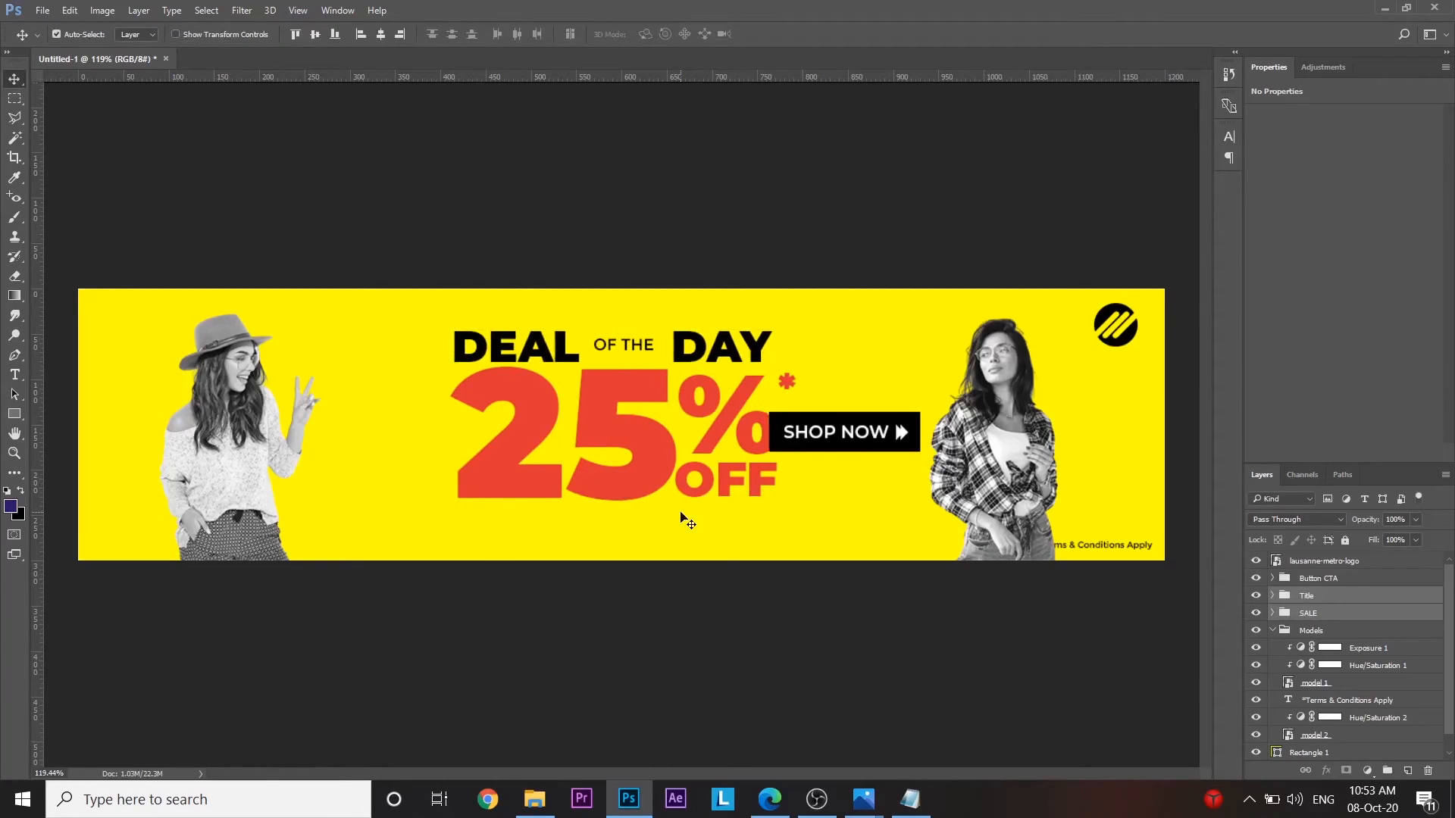
key(shift+Right)
key(shift+Right)
key(shift+Up)
key(shift+Up)
key(shift+Down)
key(shift+Left)
- Move the Button CTA group beneath the 25% OFF headline, centred between the two models
click(1339, 584)
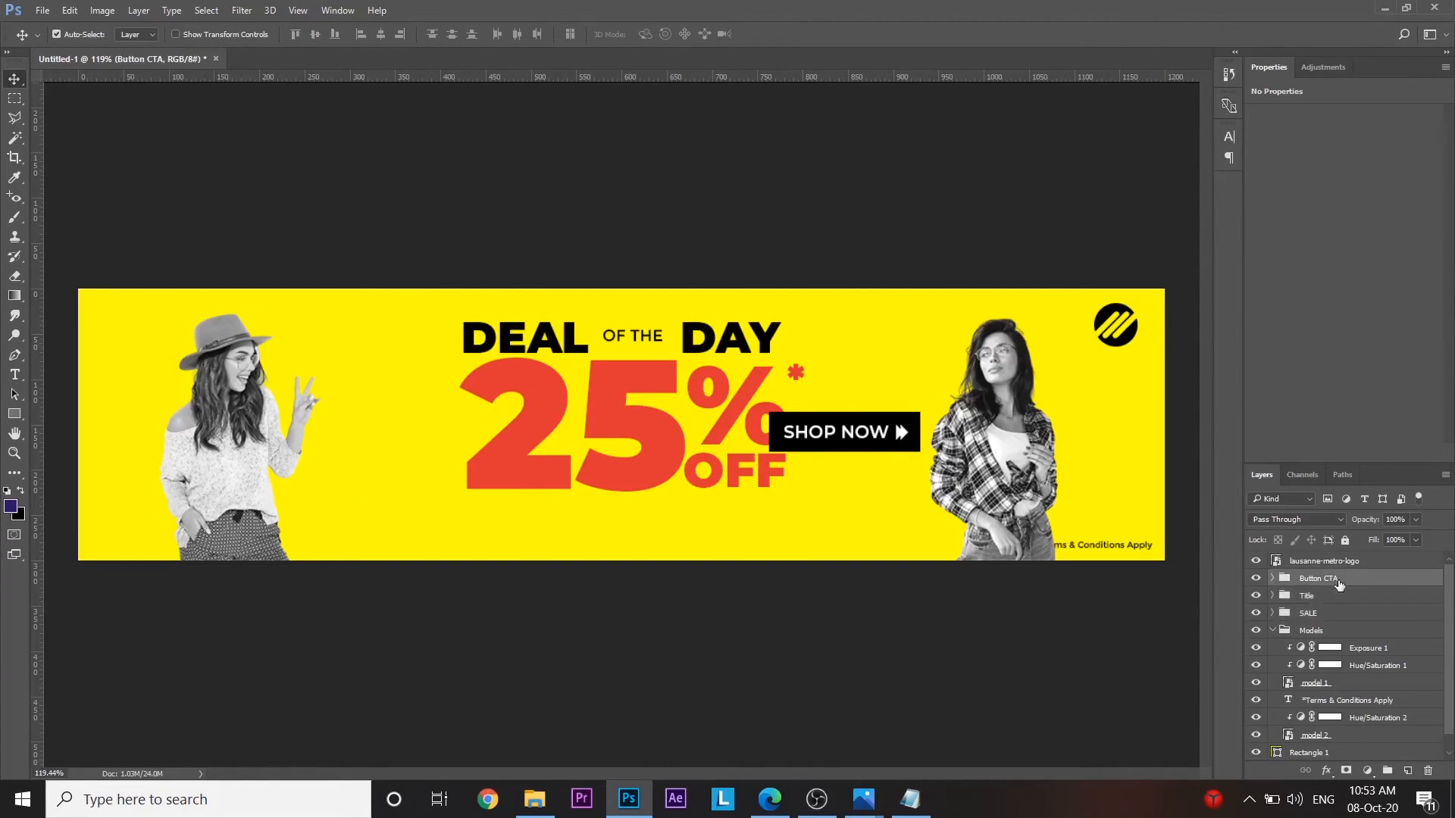
key(shift+Down)
key(shift+Down)
key(shift+Down)
key(shift+Down)
key(shift+Down)
key(shift+Down)
key(shift+Down)
key(shift+Down)
key(shift+Down)
key(shift+Down)
key(shift+Left)
key(shift+Left)
key(shift+Left)
key(shift+Left)
key(shift+Left)
key(shift+Left)
key(shift+Left)
key(shift+Left)
key(shift+Left)
key(shift+Left)
key(shift+Left)
key(shift+Left)
key(shift+Left)
key(shift+Left)
key(shift+Left)
key(shift+Left)
key(shift+Left)
key(shift+Left)
key(shift+Left)
key(shift+Left)
scroll(310, 438, down, 2)
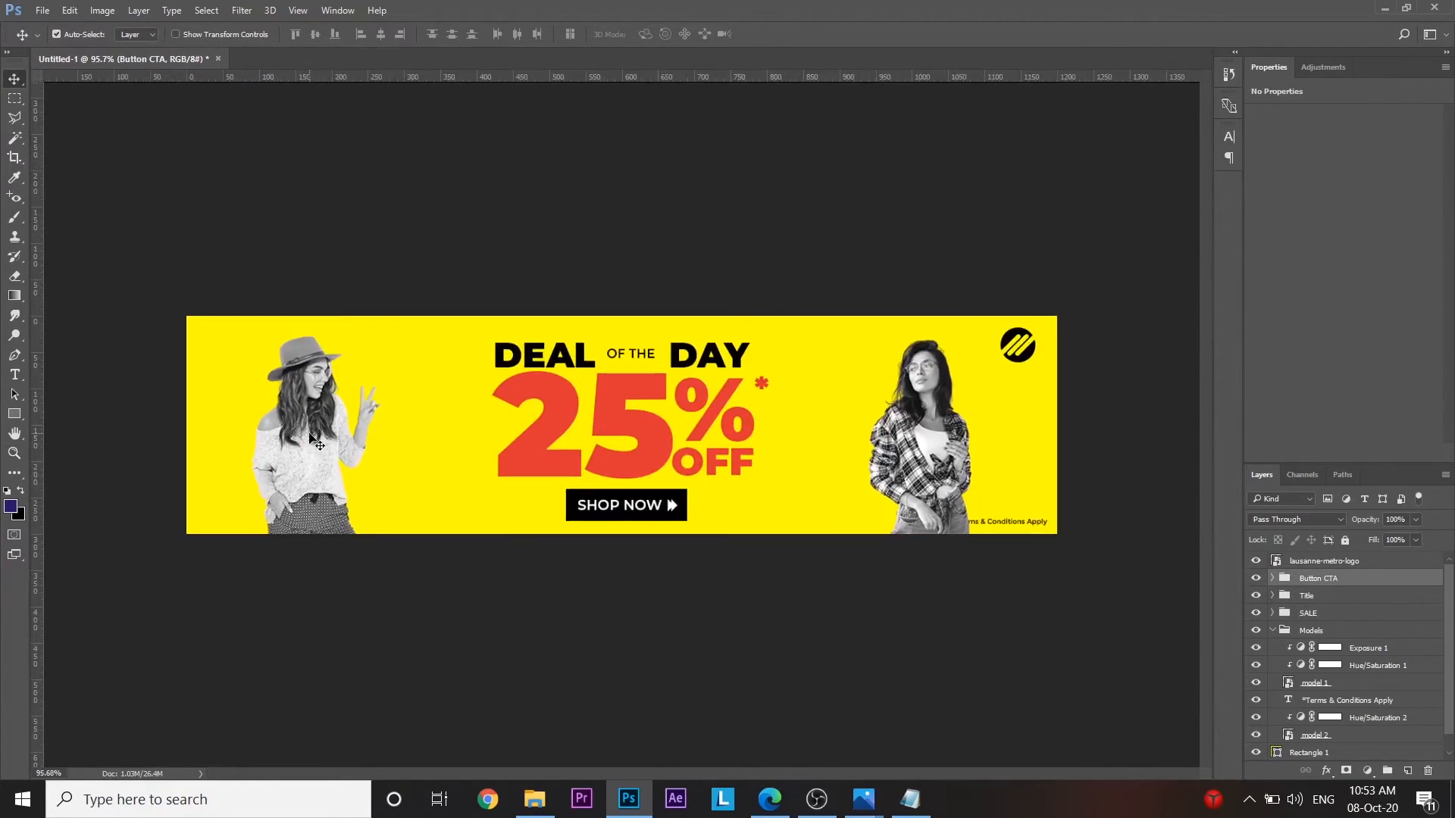
- Move both models horizontally inward so they stand closer to the central headline
click(310, 438)
drag(310, 437, 370, 437)
drag(964, 448, 930, 447)
- Nudge the Title and SALE groups slightly up together to open space above the SHOP NOW button
click(1312, 597)
shift+click(1316, 616)
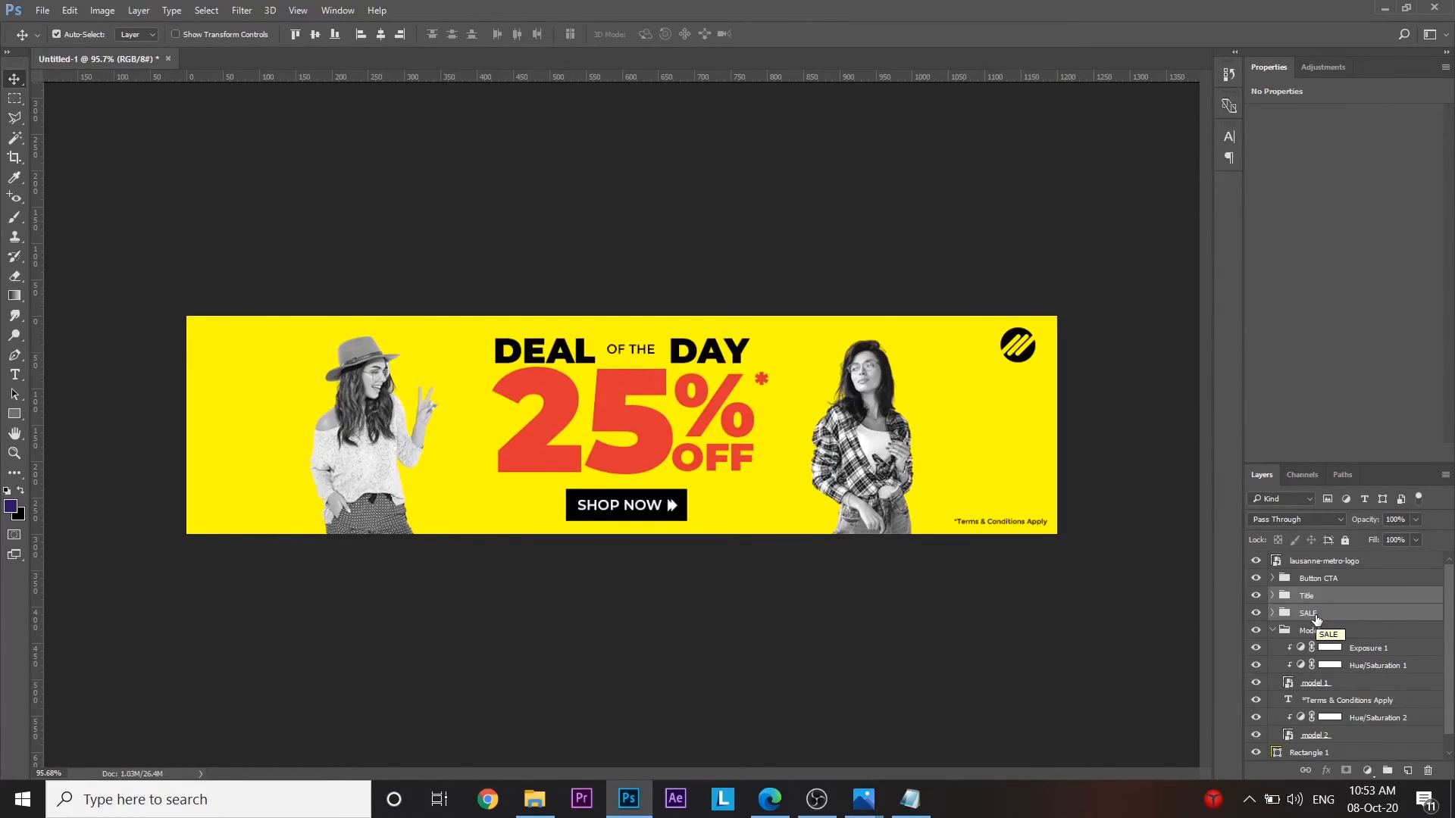
key(Up)
key(Up)
key(Up)
key(Up)
key(Up)
key(Up)
key(Left)
key(Left)
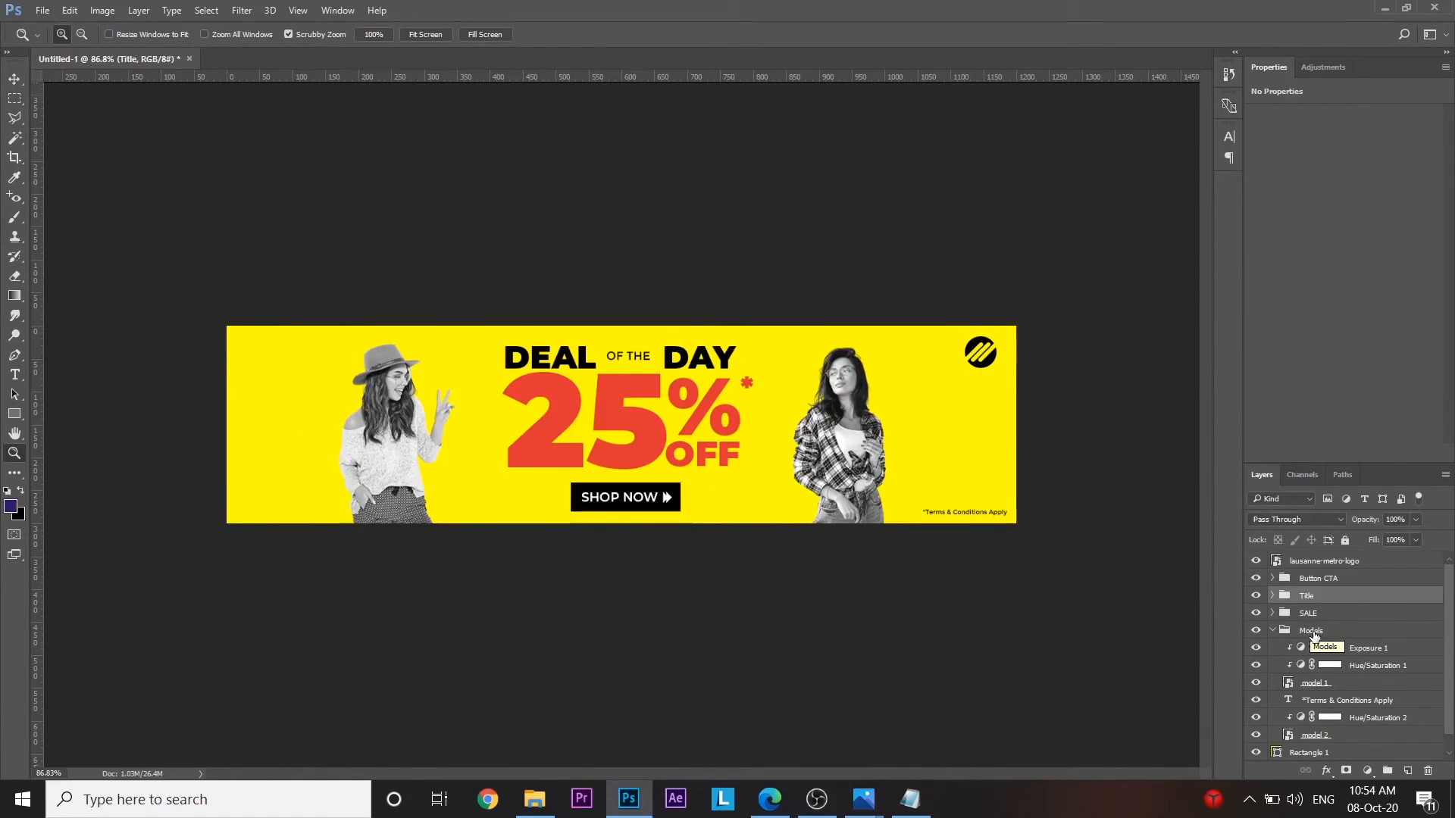
- Move the Title and SALE groups together toward the banner's left edge and lower them to about mid-height
key(shift+v)
key(shift+Left)
key(shift+Left)
key(shift+Left)
key(shift+Left)
key(shift+Left)
key(shift+Left)
key(shift+Left)
key(shift+Left)
key(shift+Left)
key(shift+Left)
key(shift+Left)
key(shift+Left)
key(shift+Left)
key(shift+Left)
key(shift+Left)
key(shift+Left)
key(shift+Left)
key(shift+Left)
key(shift+Left)
key(shift+Left)
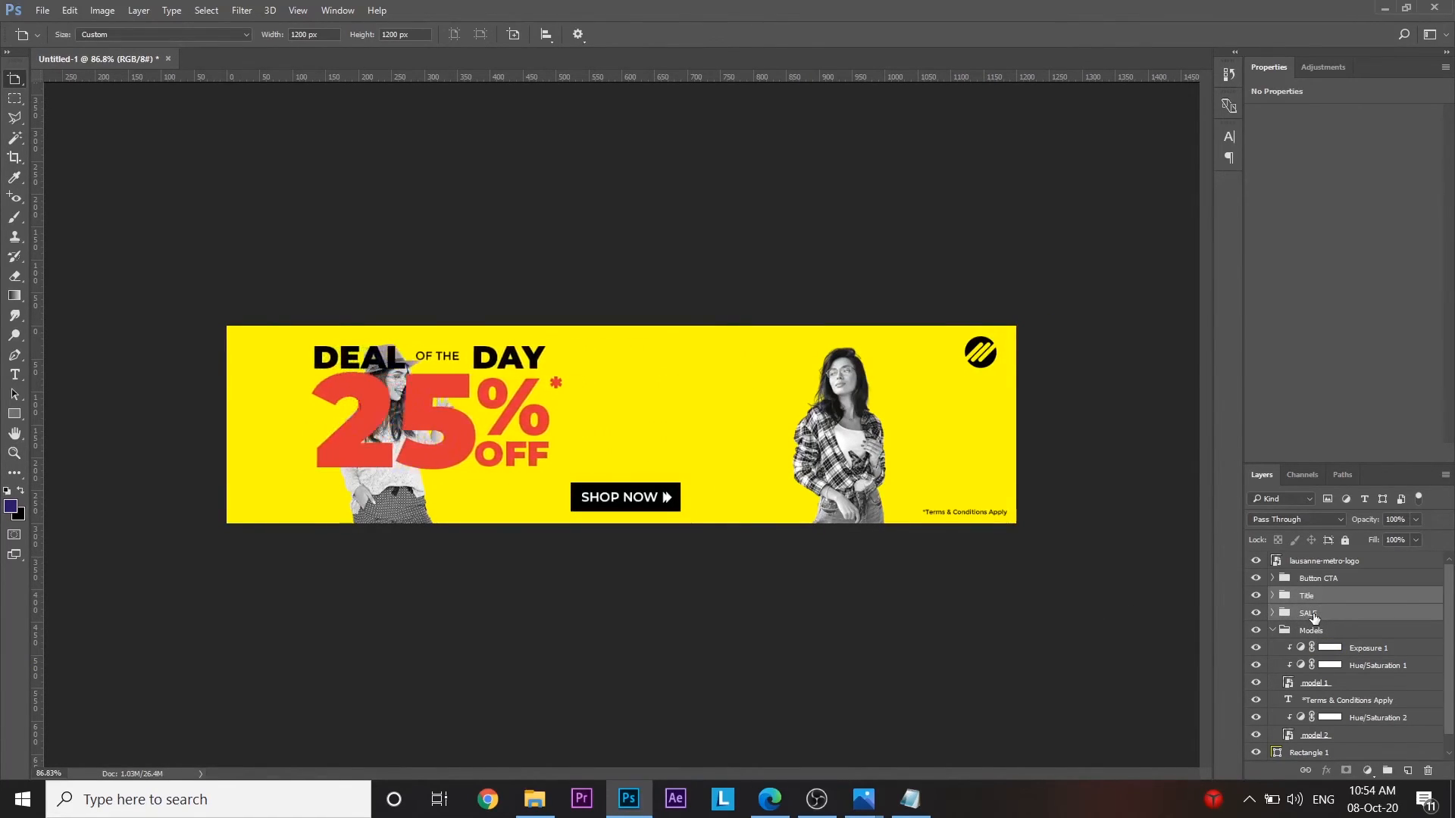
key(shift+Down)
key(shift+Down)
key(shift+Down)
key(shift+Right)
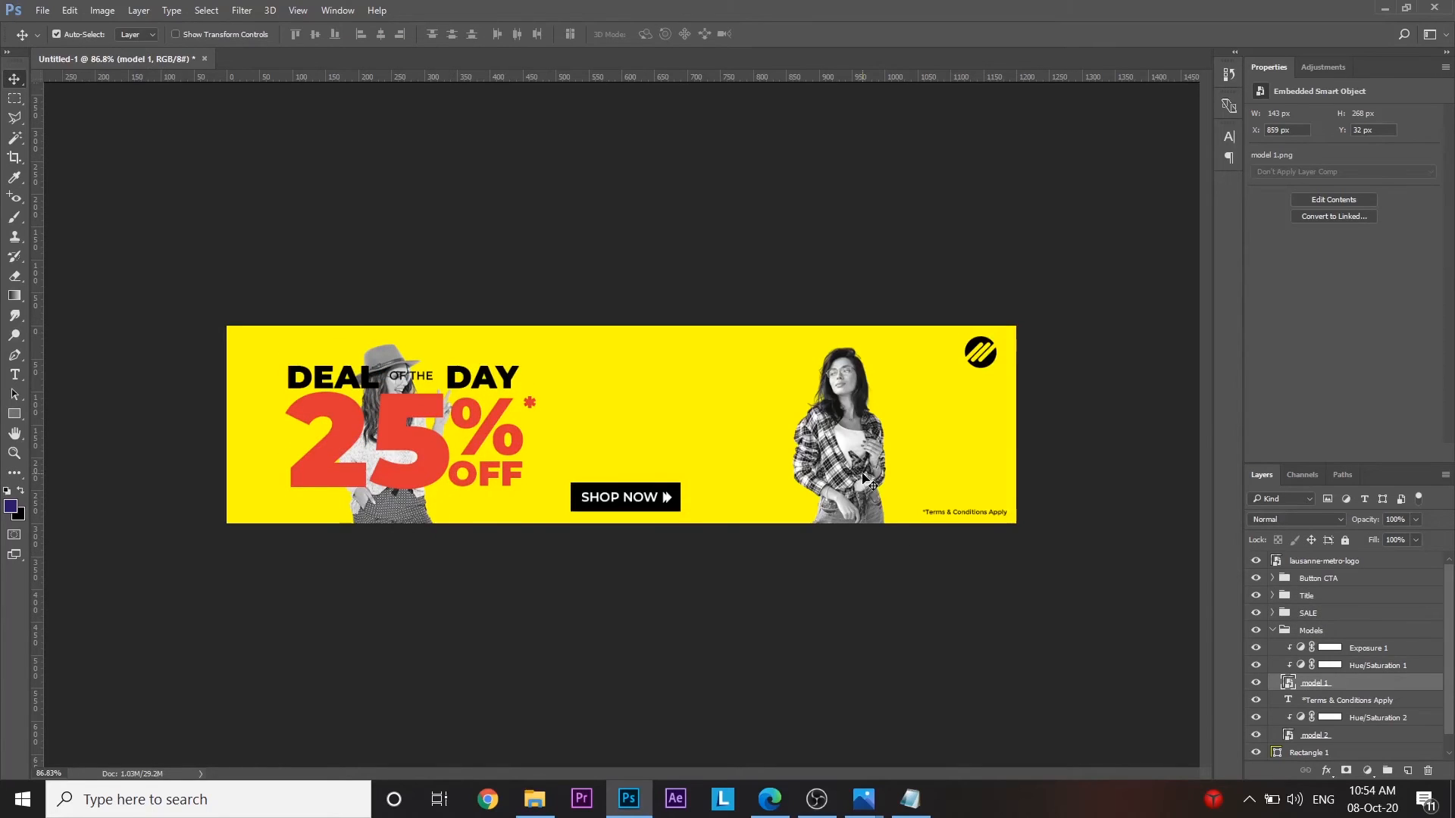
- Bring the two models side by side near the banner's centre, with model 1 at X 649 px
key(shift+Left)
key(shift+Left)
key(shift+Left)
key(shift+Left)
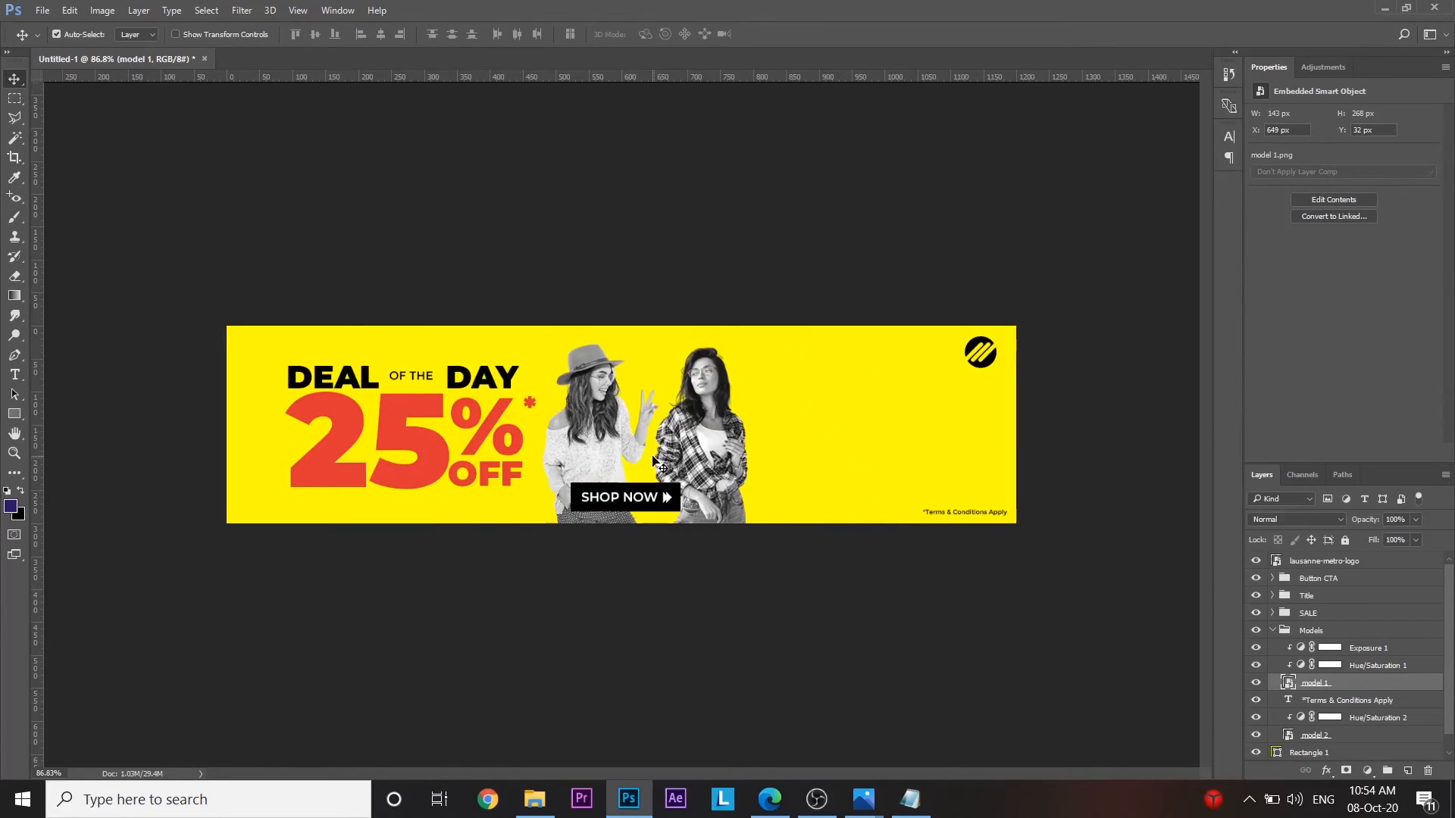
- Move the Button CTA group to the empty area right of both models, at about mid-height
click(1333, 579)
key(shift+Up)
key(shift+Up)
key(shift+Up)
key(shift+Up)
key(shift+Up)
key(shift+Up)
key(shift+Up)
key(shift+Up)
key(shift+Up)
key(shift+Up)
key(shift+Right)
key(shift+Right)
key(shift+Right)
key(shift+Right)
key(shift+Right)
key(shift+Right)
key(shift+Right)
key(shift+Right)
key(shift+Right)
key(shift+Right)
key(shift+Right)
key(shift+Right)
key(shift+Right)
key(shift+Right)
key(shift+Right)
key(shift+Right)
key(shift+Right)
key(shift+Right)
key(shift+Right)
key(shift+Right)
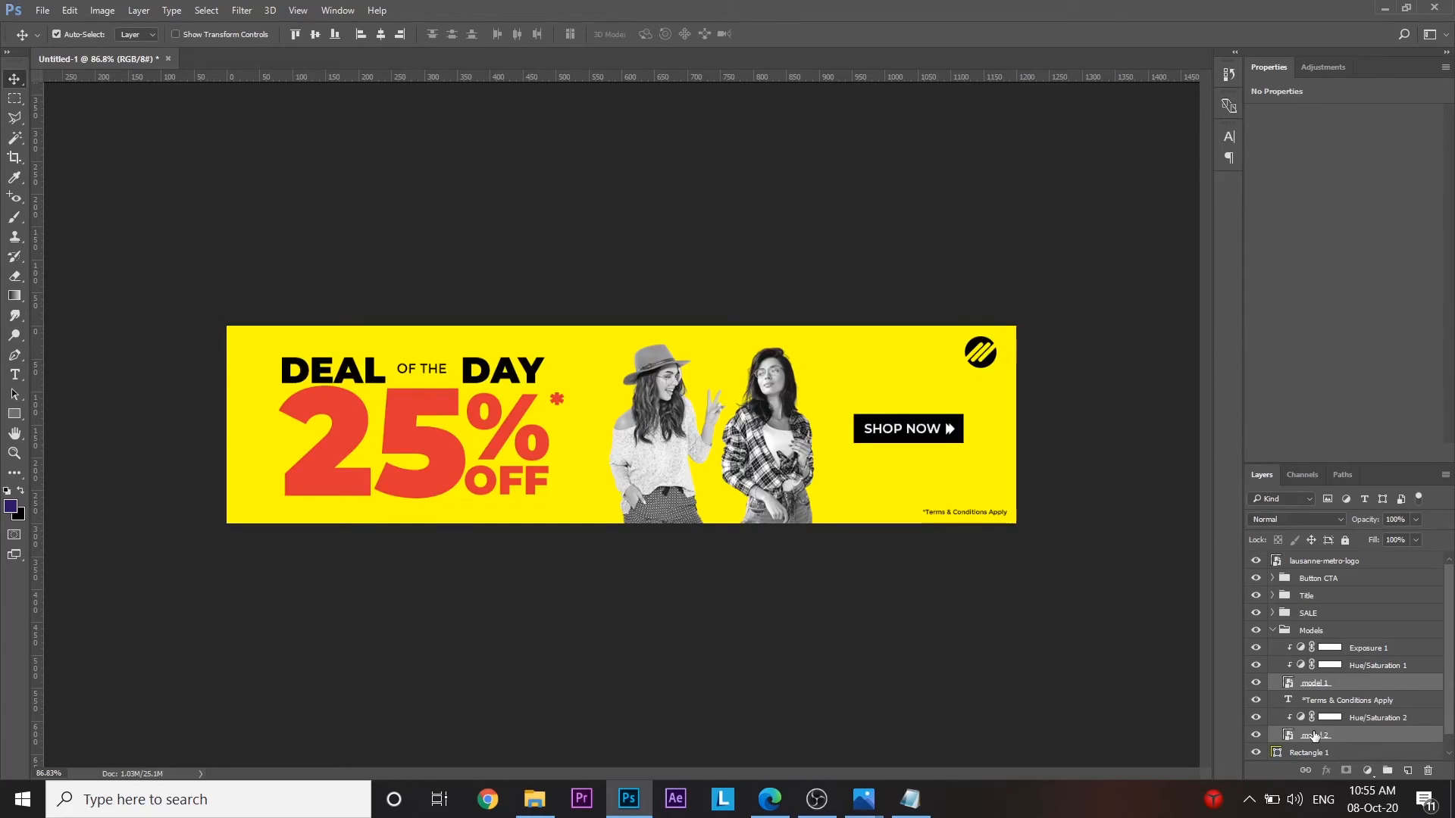
- Try a white fill on the background shape Rectangle 1
scroll(1315, 735, down, 1)
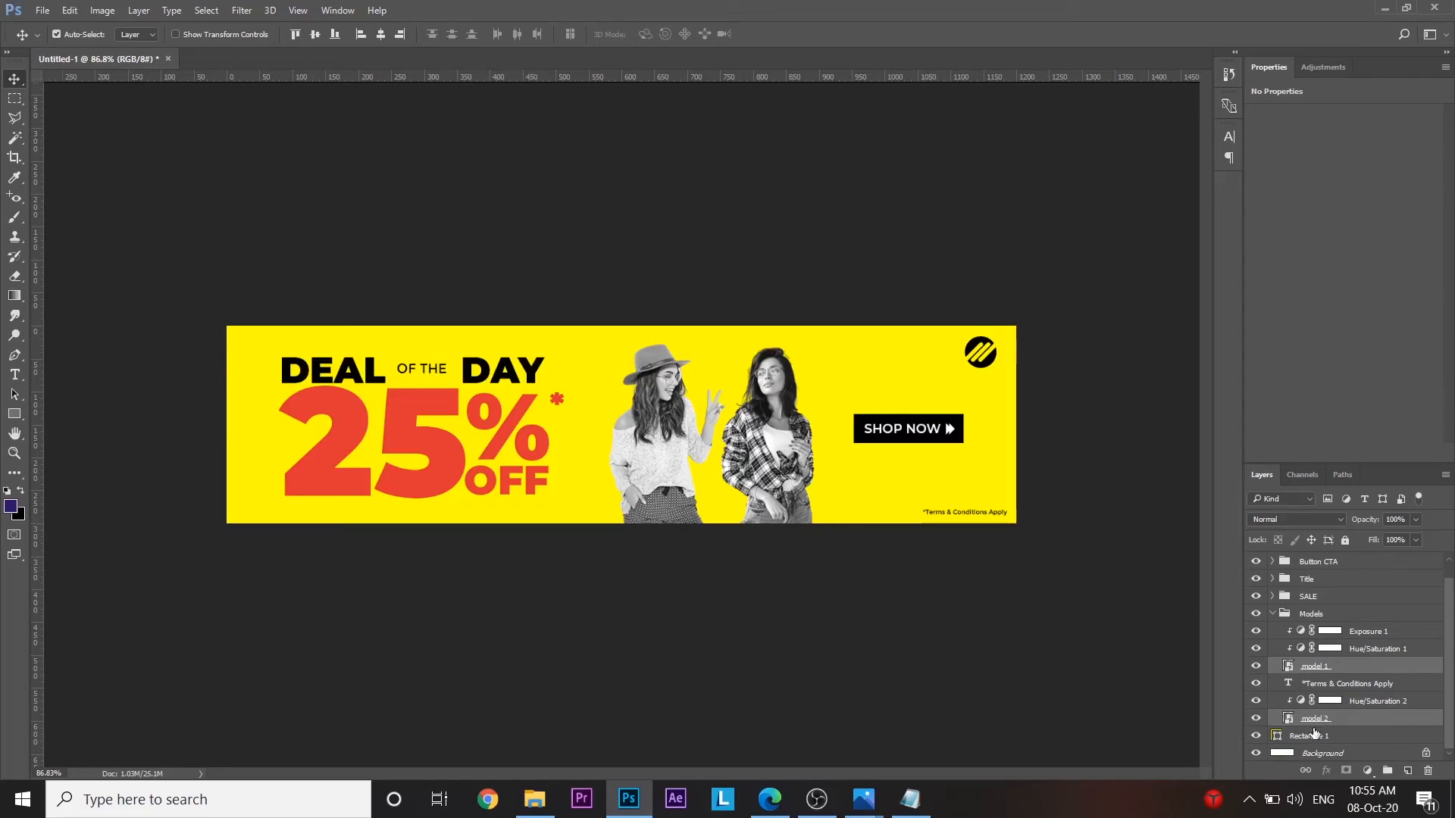
click(1311, 735)
click(1261, 161)
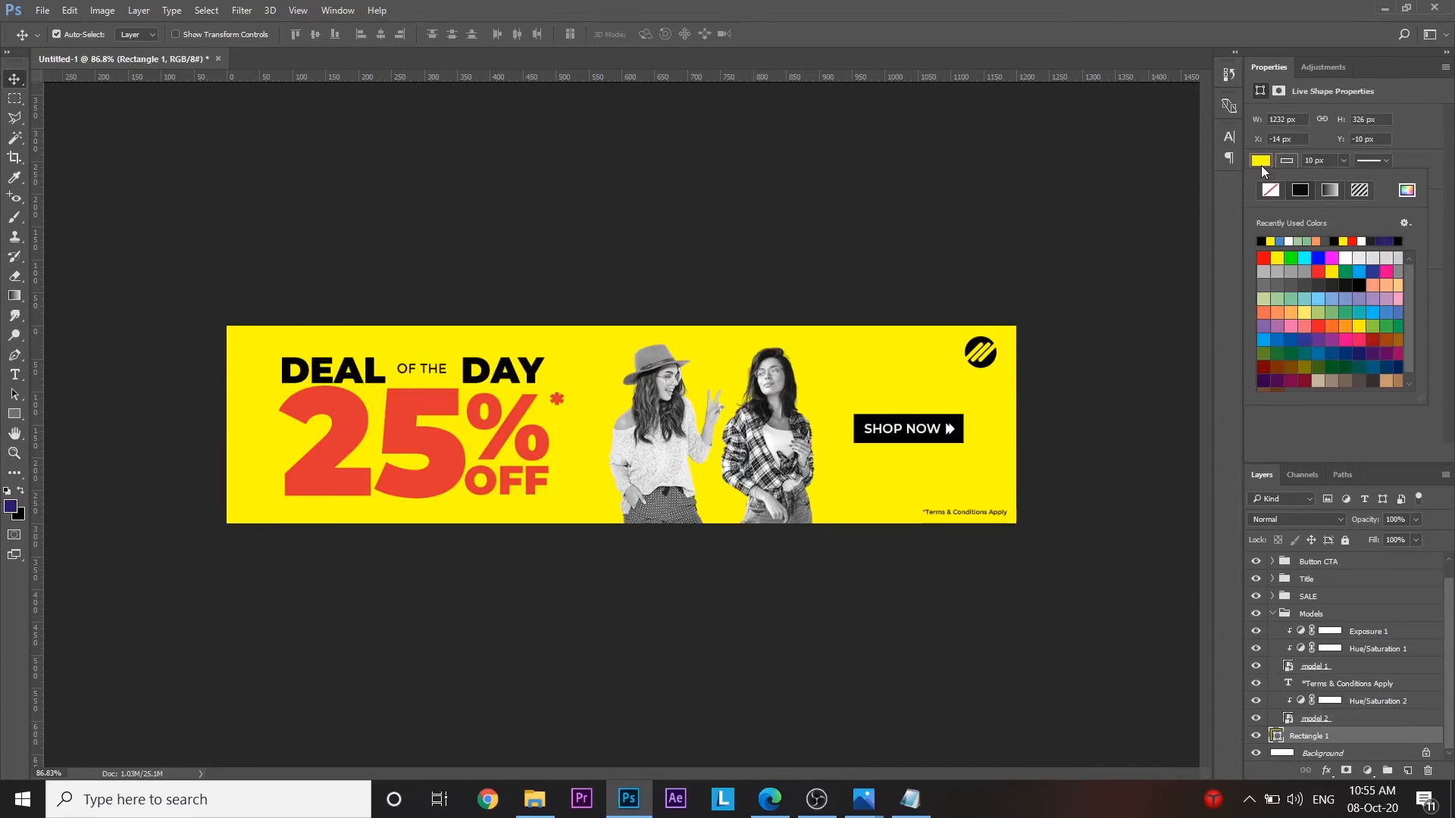
click(1290, 241)
key(ctrl+0)
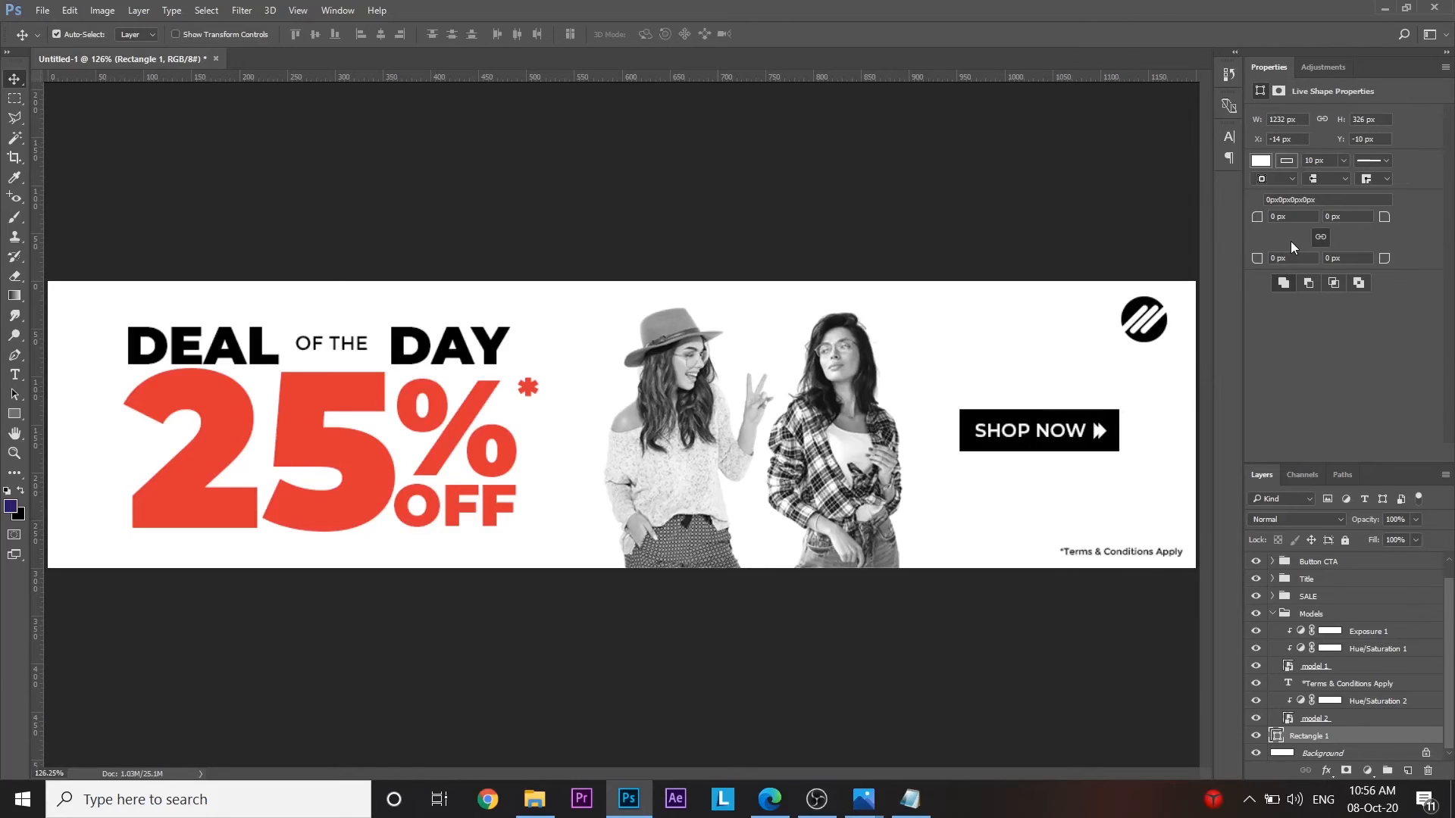
- Try bright blue, yellow and orange swatches as the fill of the background rectangle
click(1261, 161)
click(1377, 311)
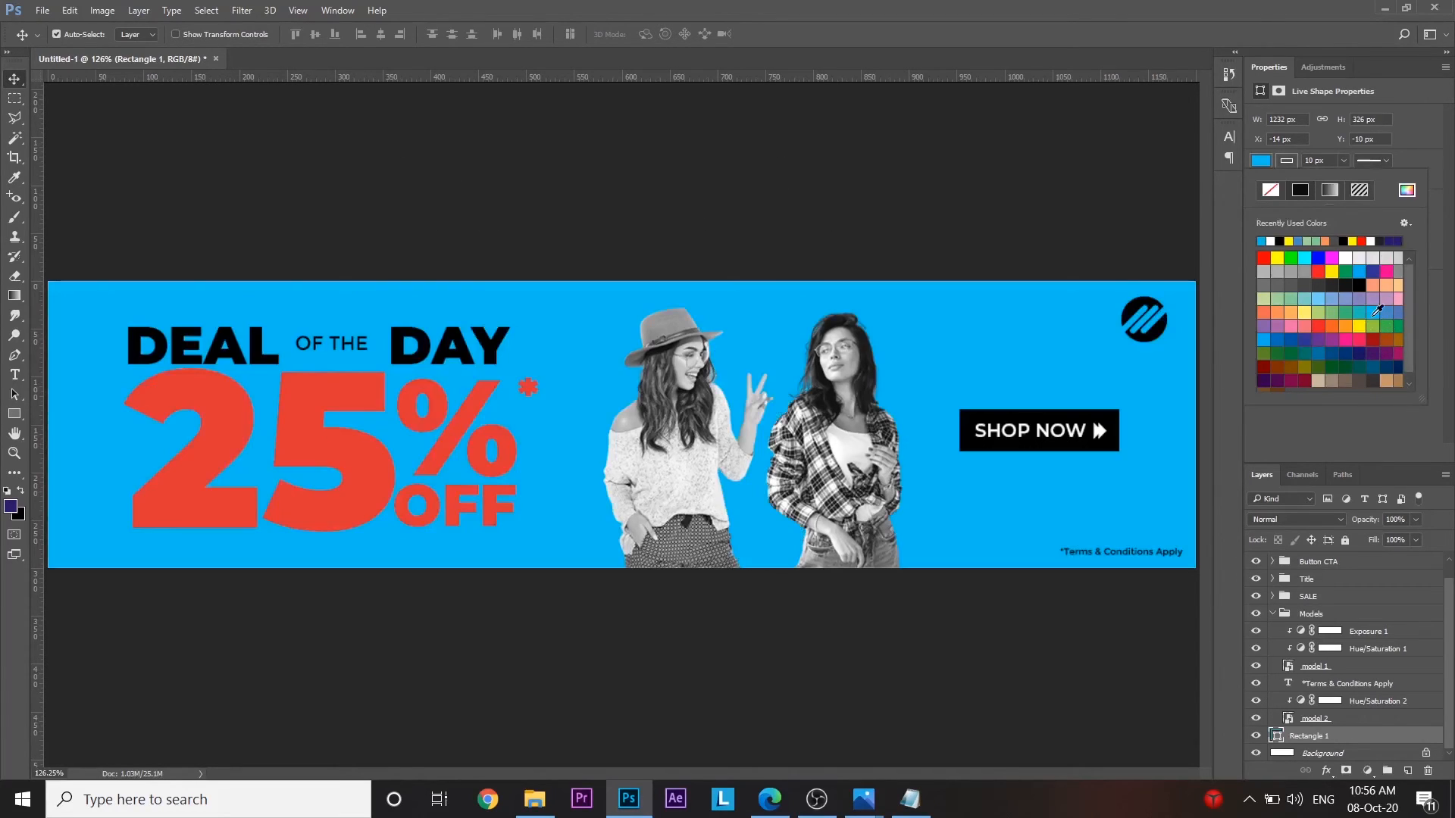
click(1362, 316)
click(1357, 328)
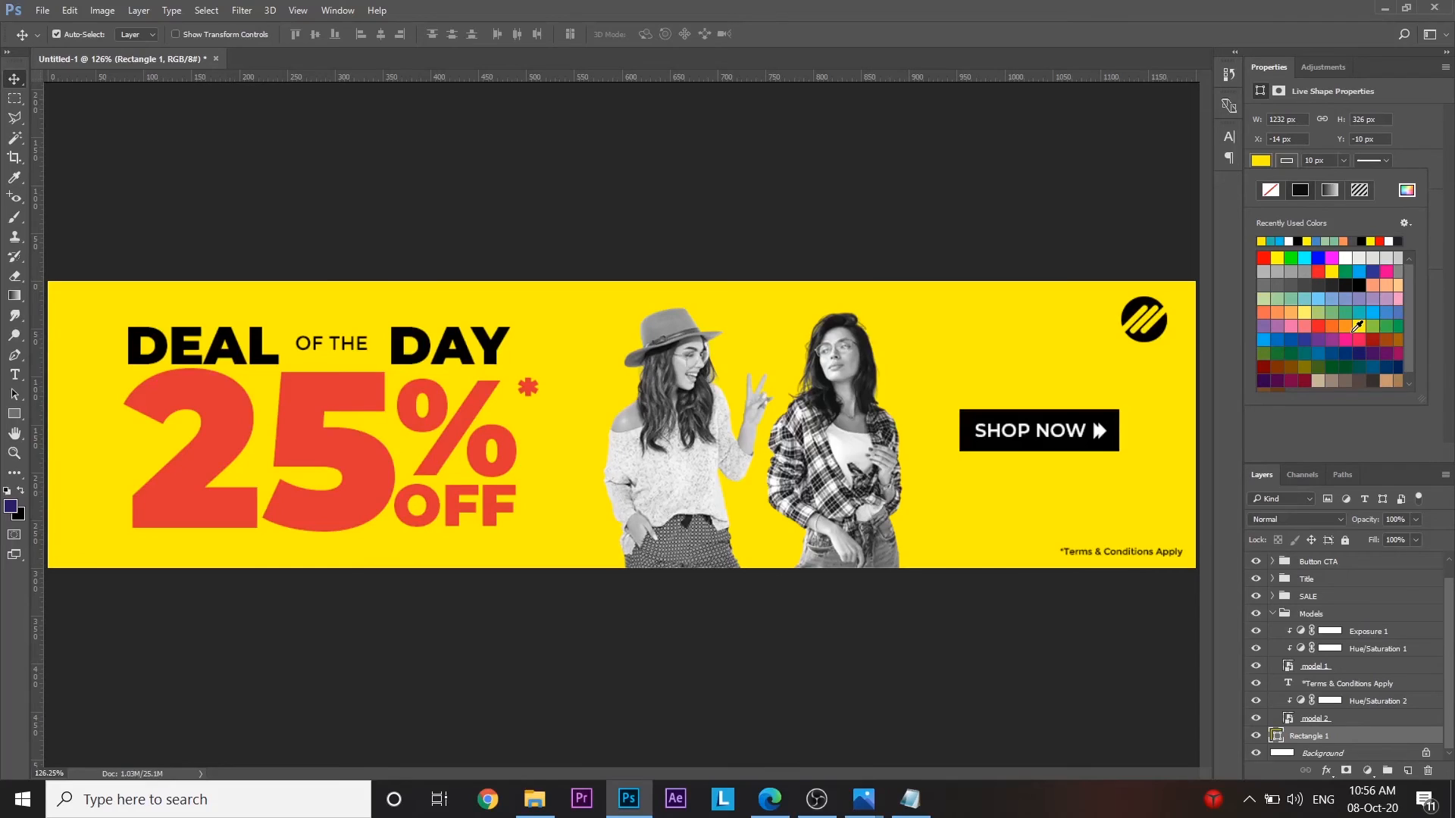
click(1347, 327)
click(1340, 324)
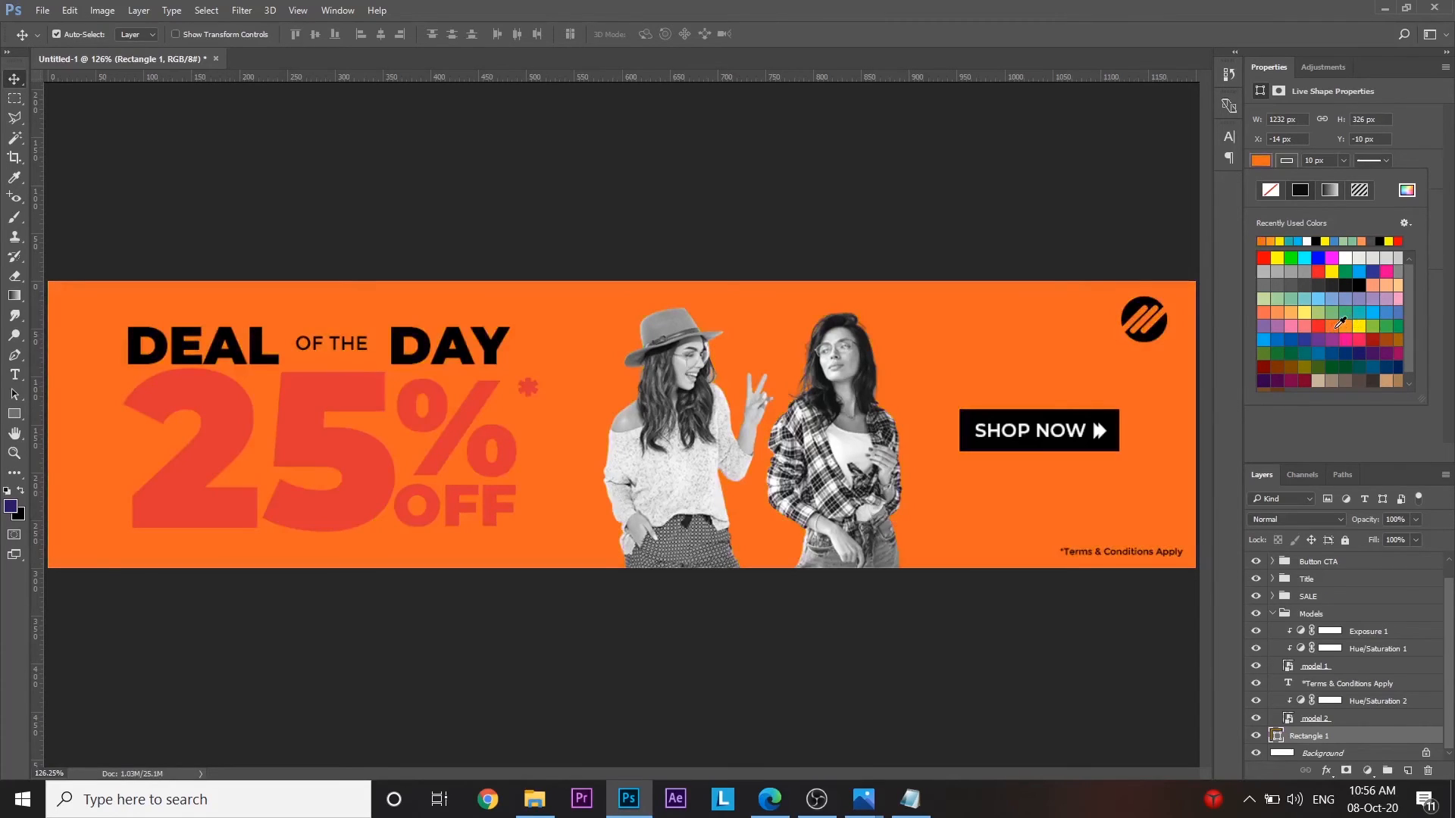
- Try light orange, medium blue and purple swatches as the background rectangle's fill
click(1305, 275)
click(1291, 281)
click(1291, 283)
click(1288, 311)
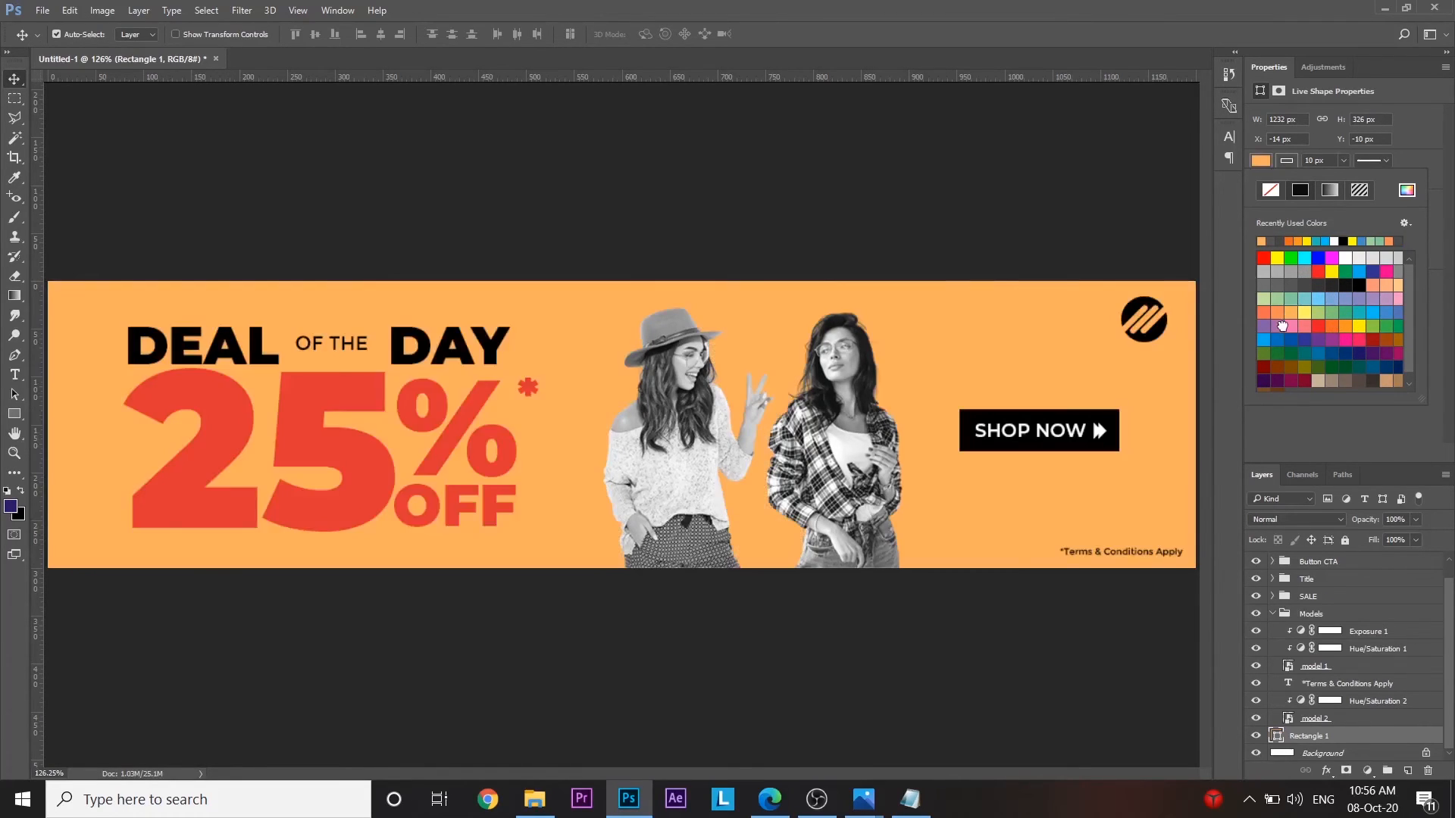
click(1286, 324)
click(1290, 327)
click(1279, 339)
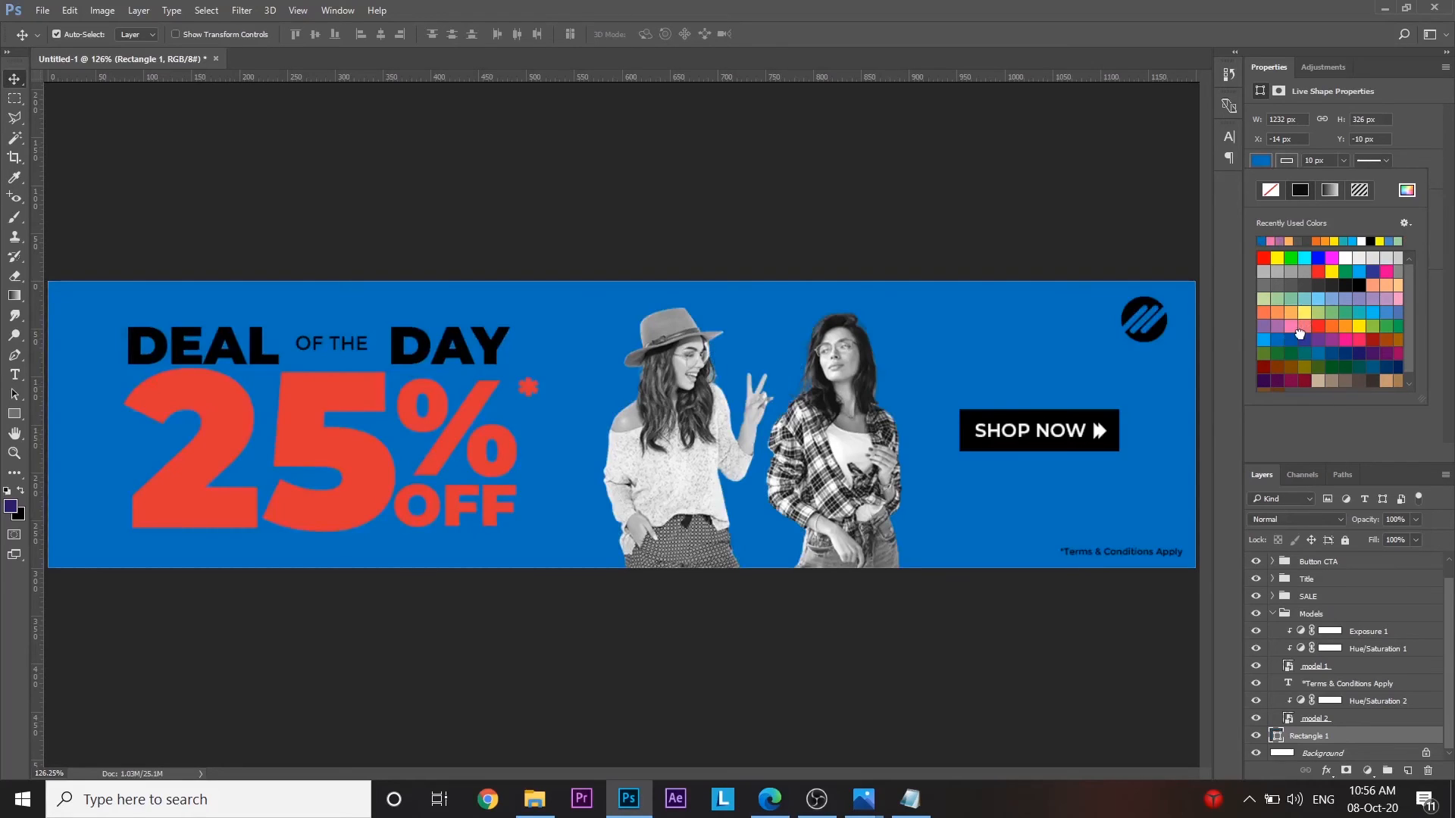
click(1301, 338)
click(1305, 329)
click(1321, 338)
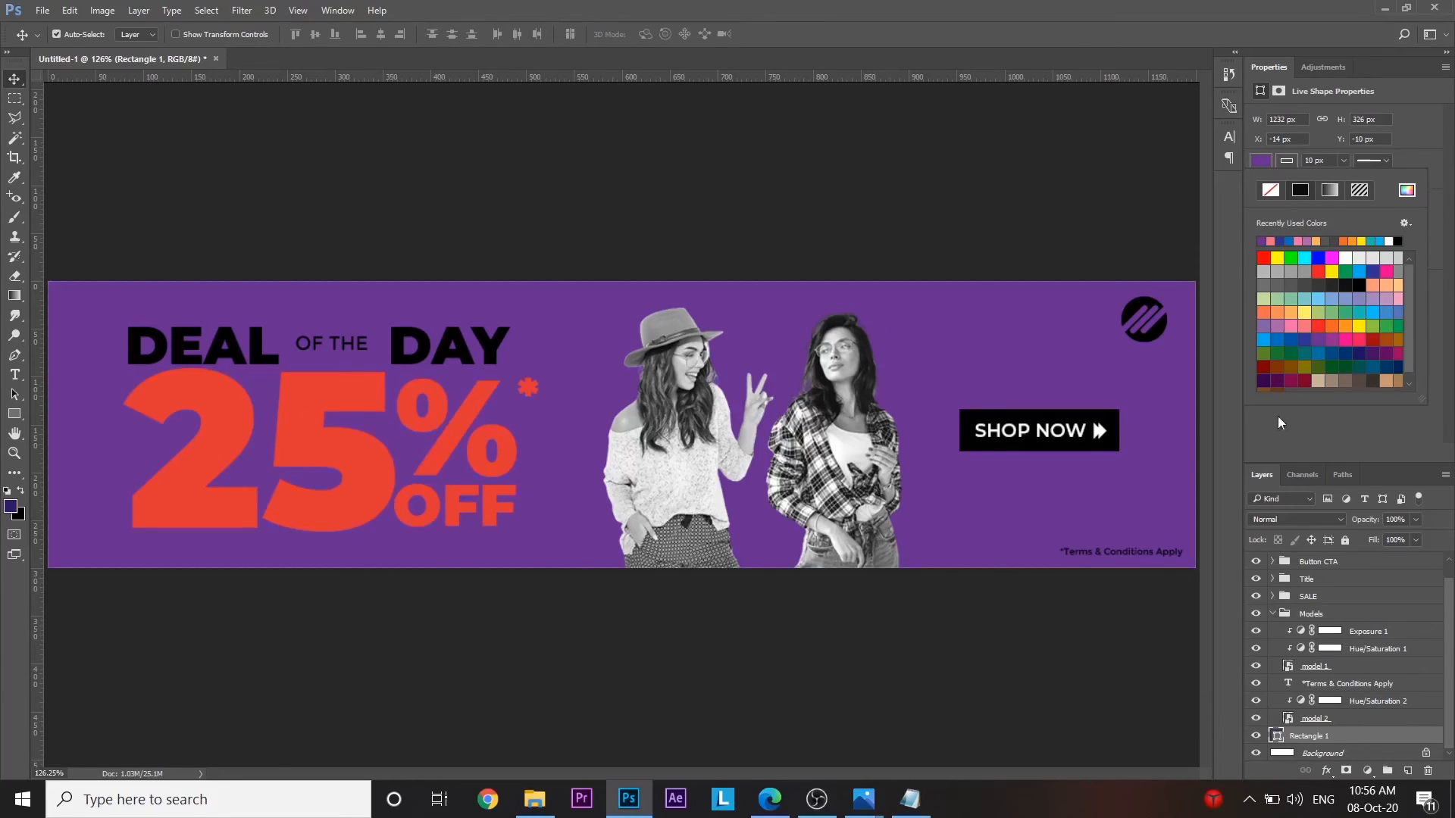
- Compare further swatches for the background rectangle and set its fill to bright pink
click(1362, 327)
click(1359, 339)
click(1339, 341)
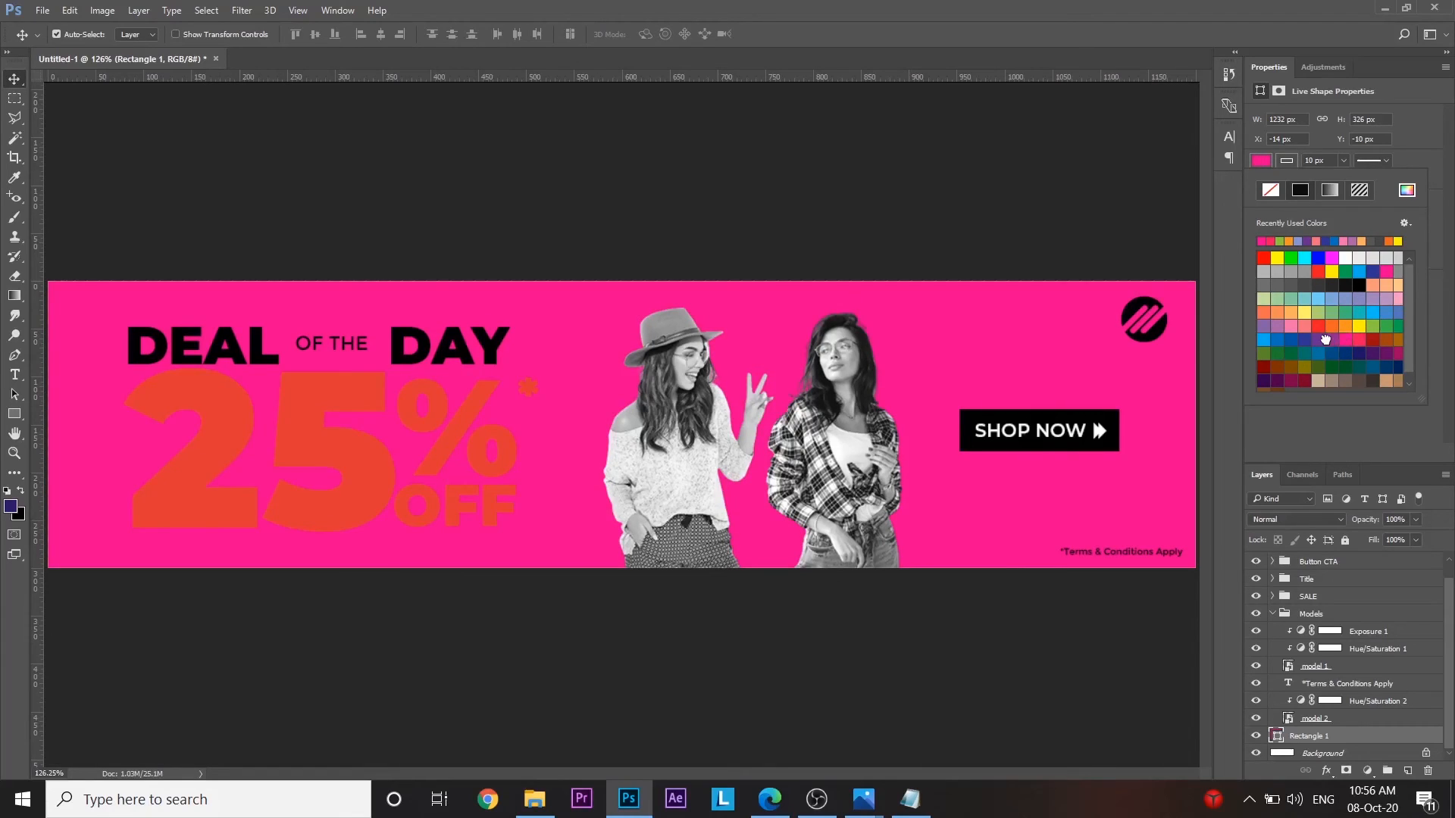
click(1326, 339)
click(1348, 338)
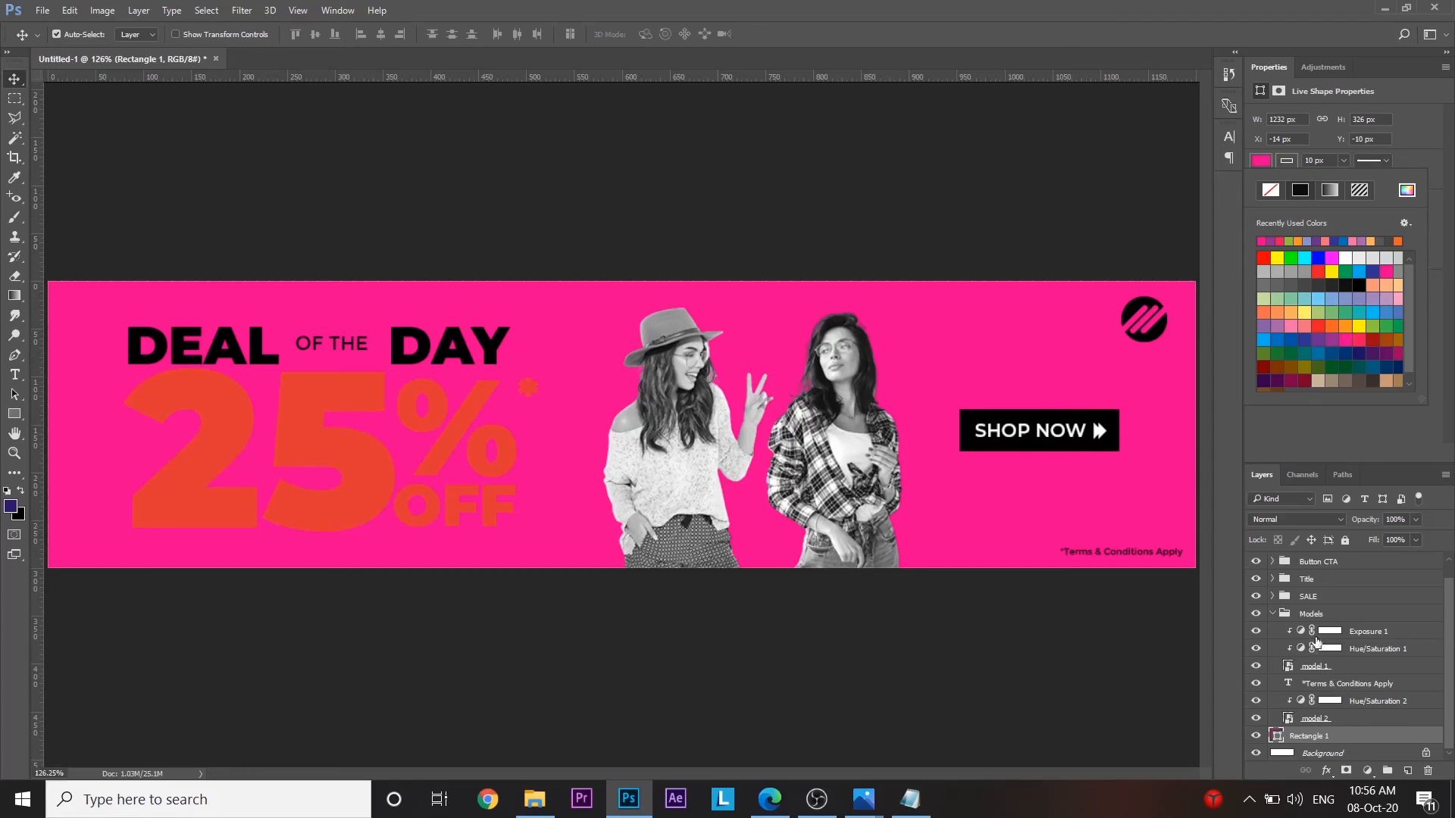
- Apply a white Color Overlay effect to the Title and SALE groups
click(1285, 582)
click(1284, 582)
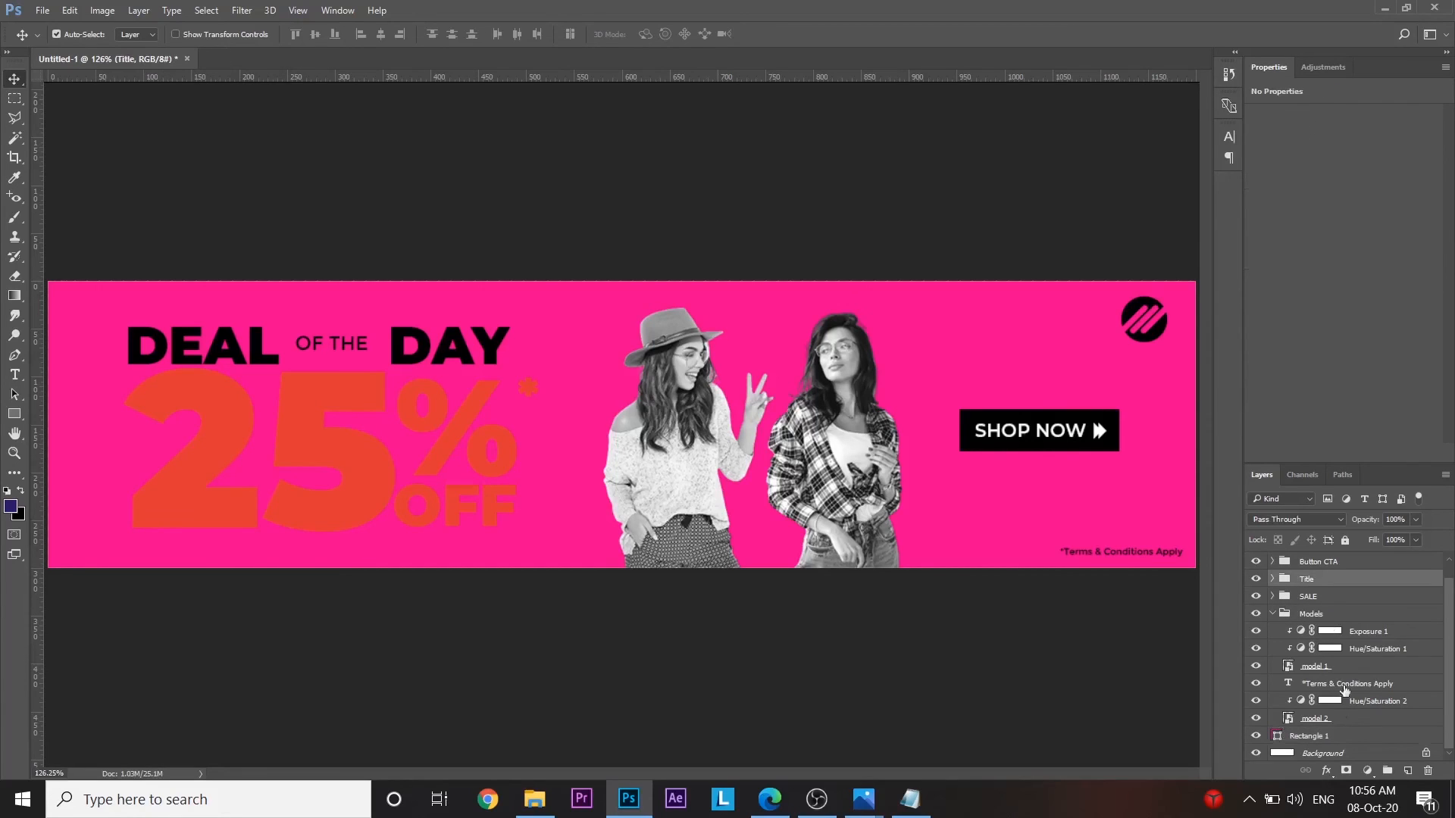
click(1326, 774)
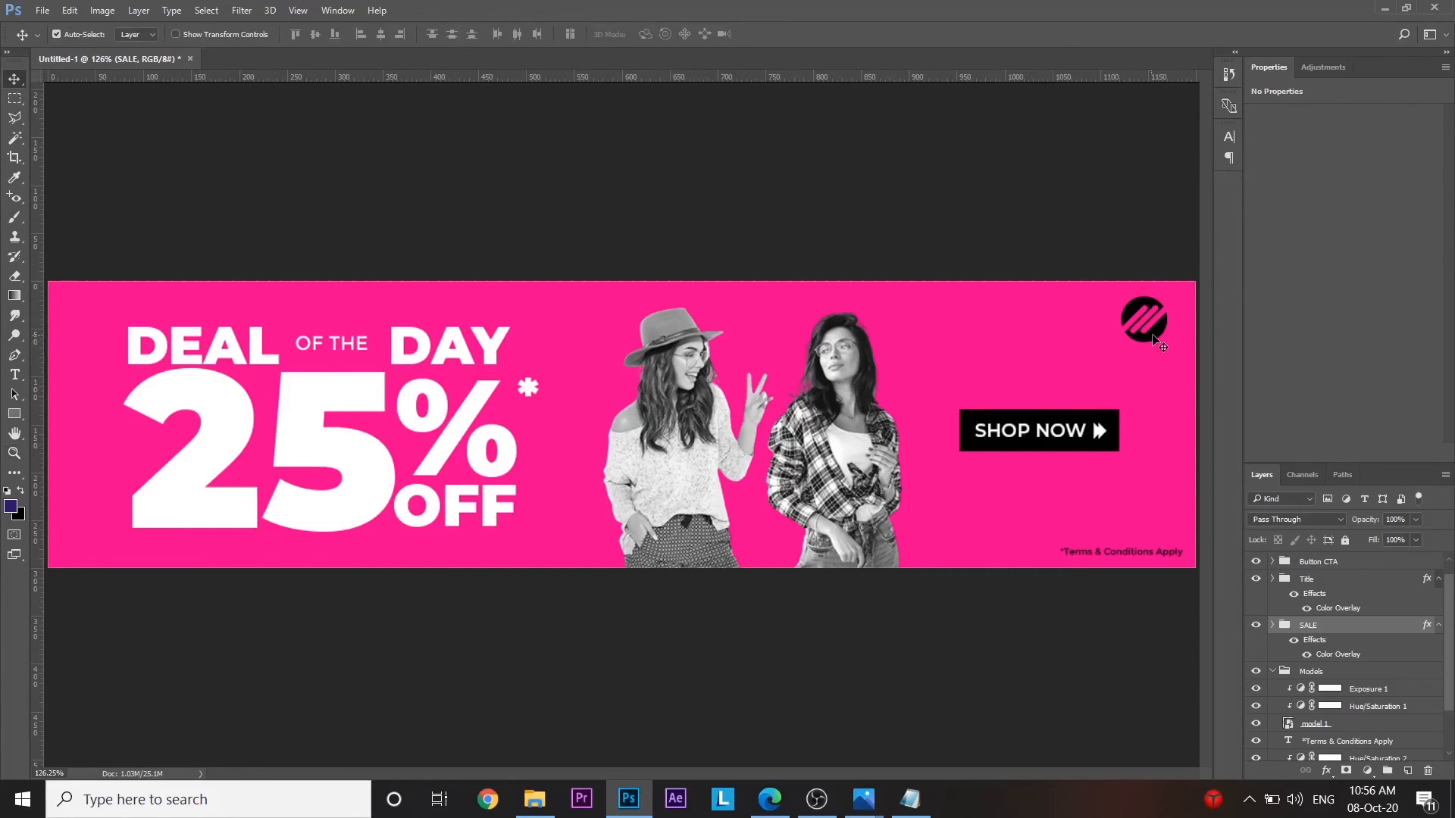
- Apply a white Color Overlay effect to the lausanne-metro-logo layer
click(1154, 337)
click(1324, 773)
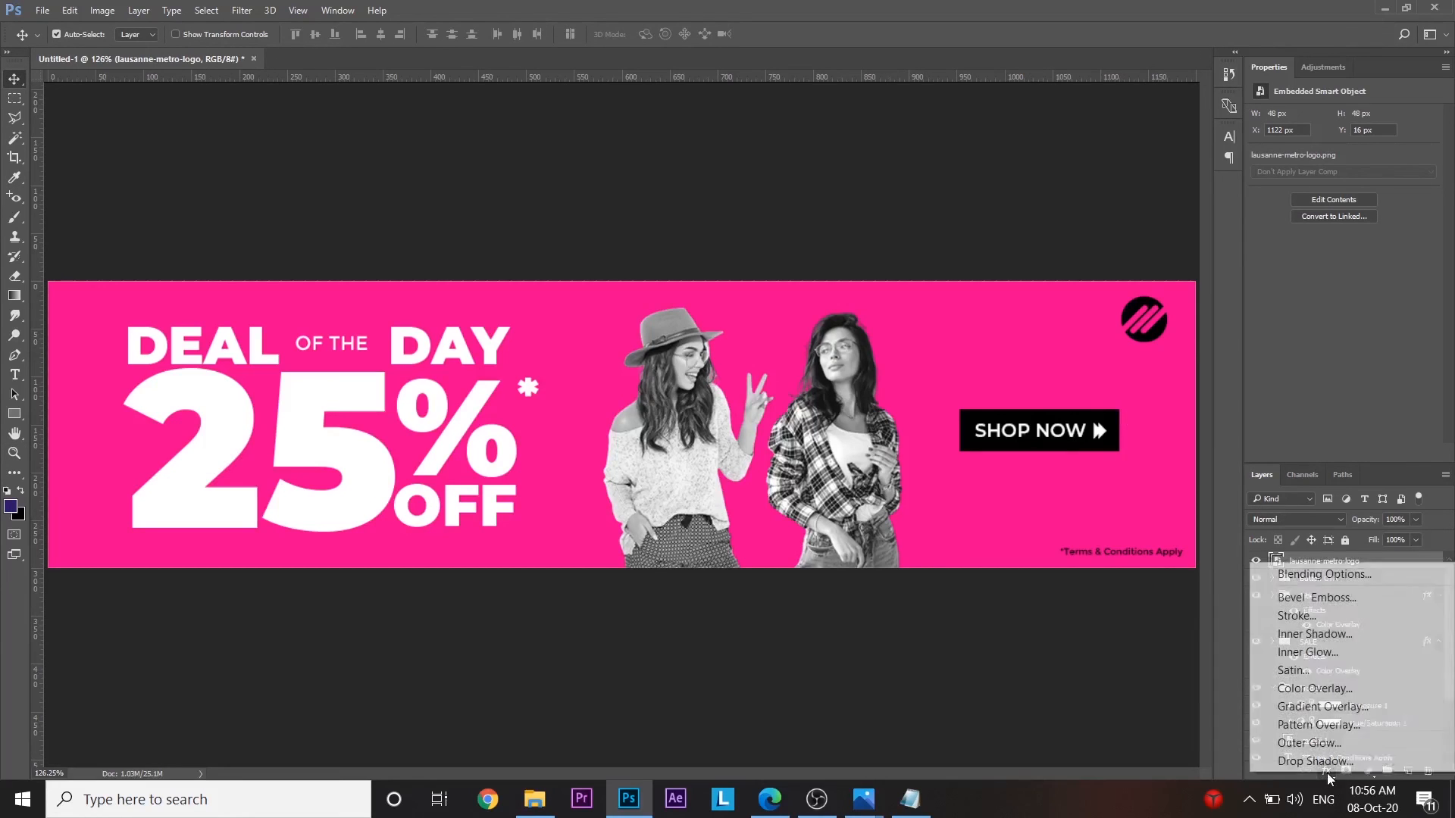
click(1339, 692)
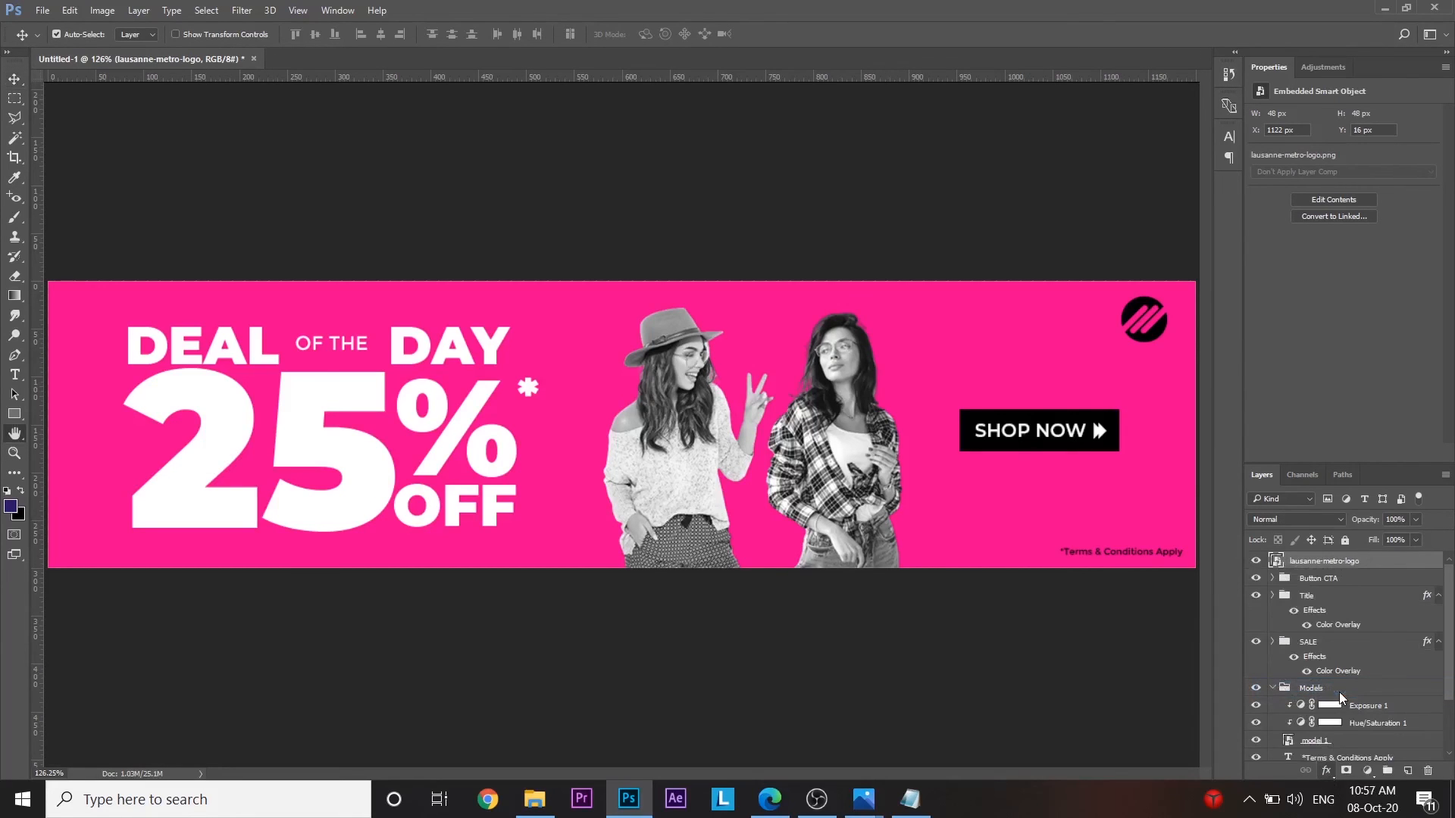
key(Return)
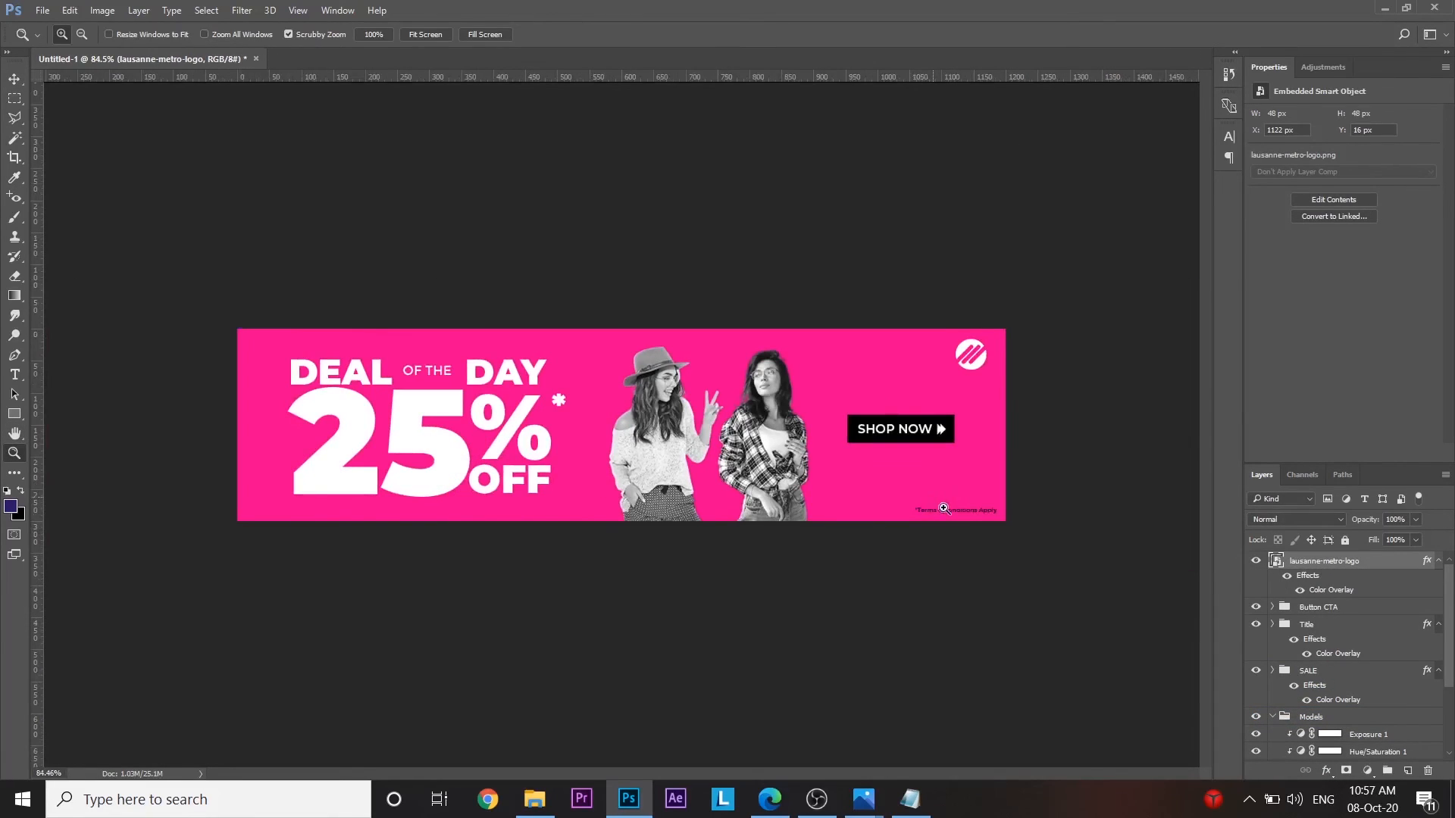
- Set the colour of the "*Terms & Conditions Apply" text to white, ffffff
drag(943, 508, 961, 513)
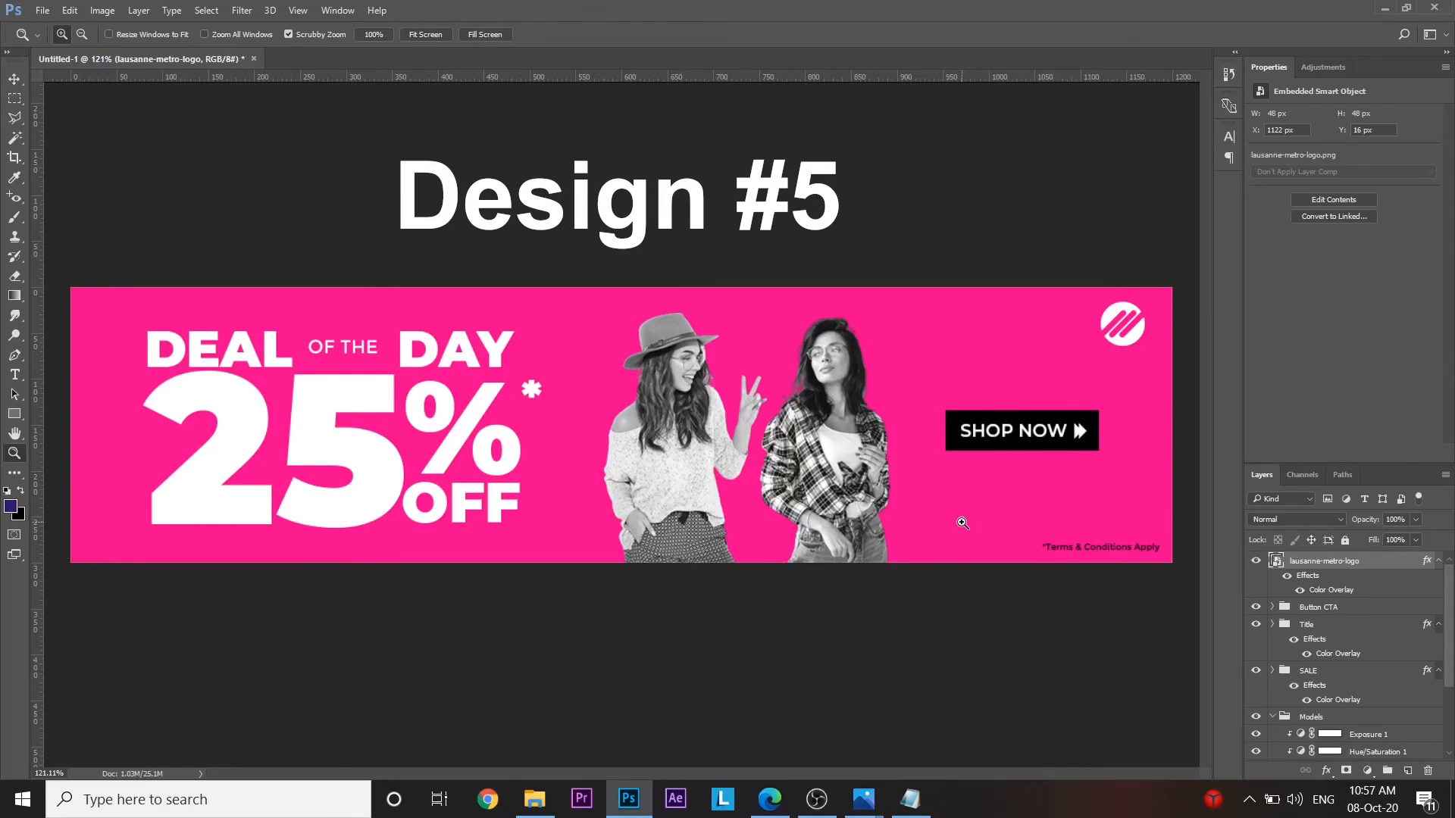
drag(963, 523, 1092, 548)
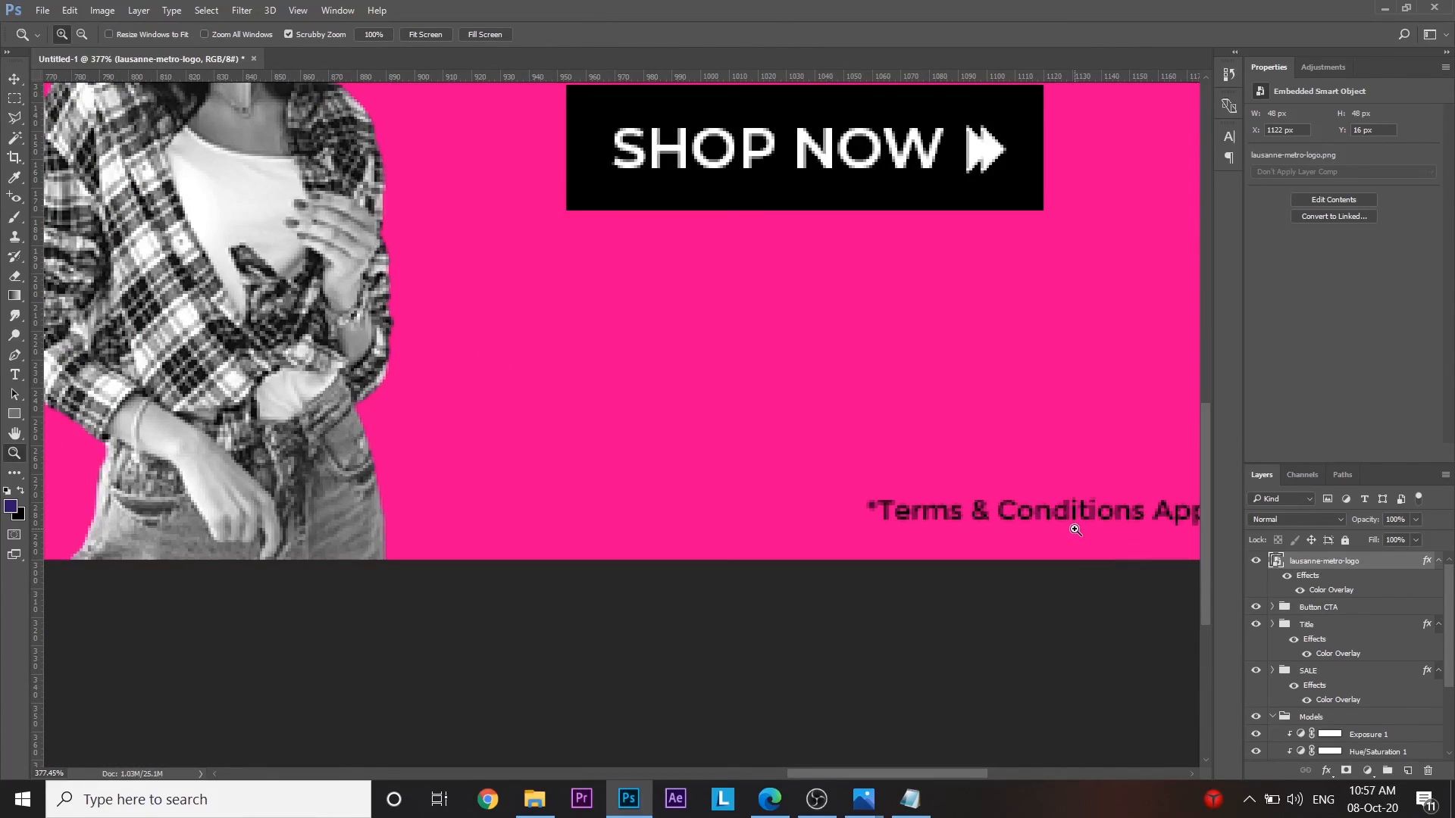
key(v)
click(1053, 516)
click(1288, 240)
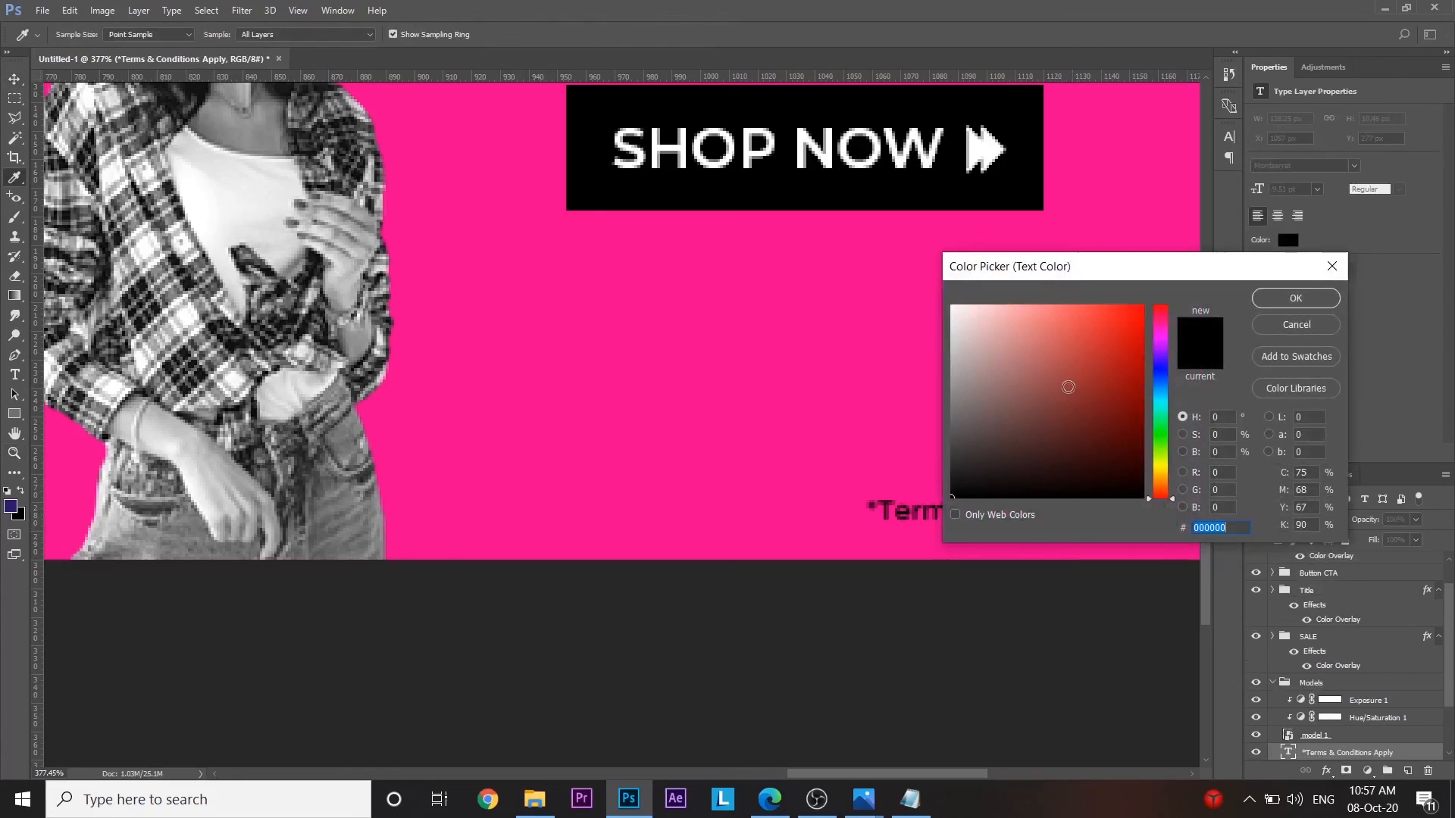
text(ffffff)
key(Return)
key(ctrl+0)
key(z)
drag(577, 408, 559, 410)
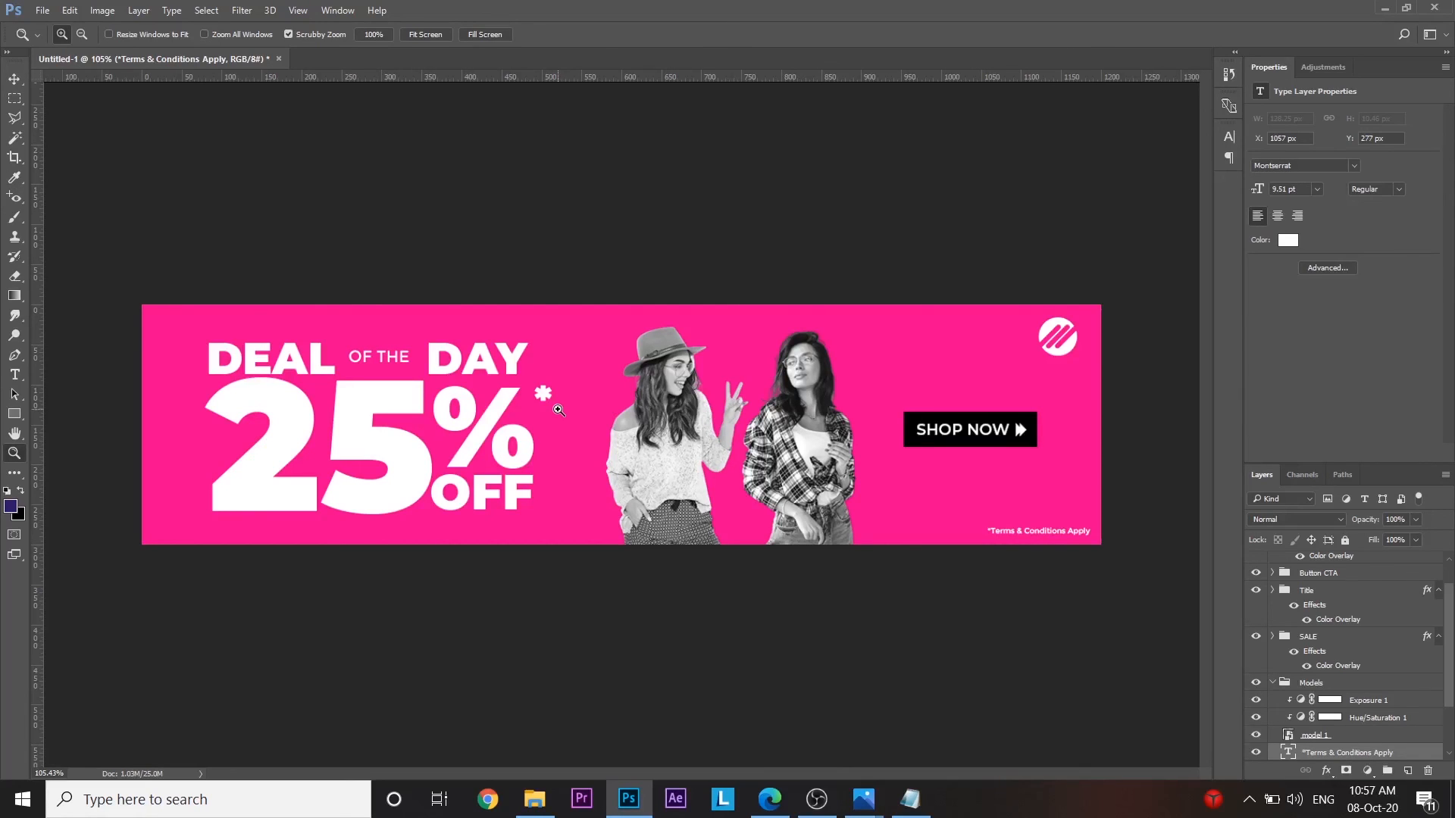
drag(559, 410, 559, 410)
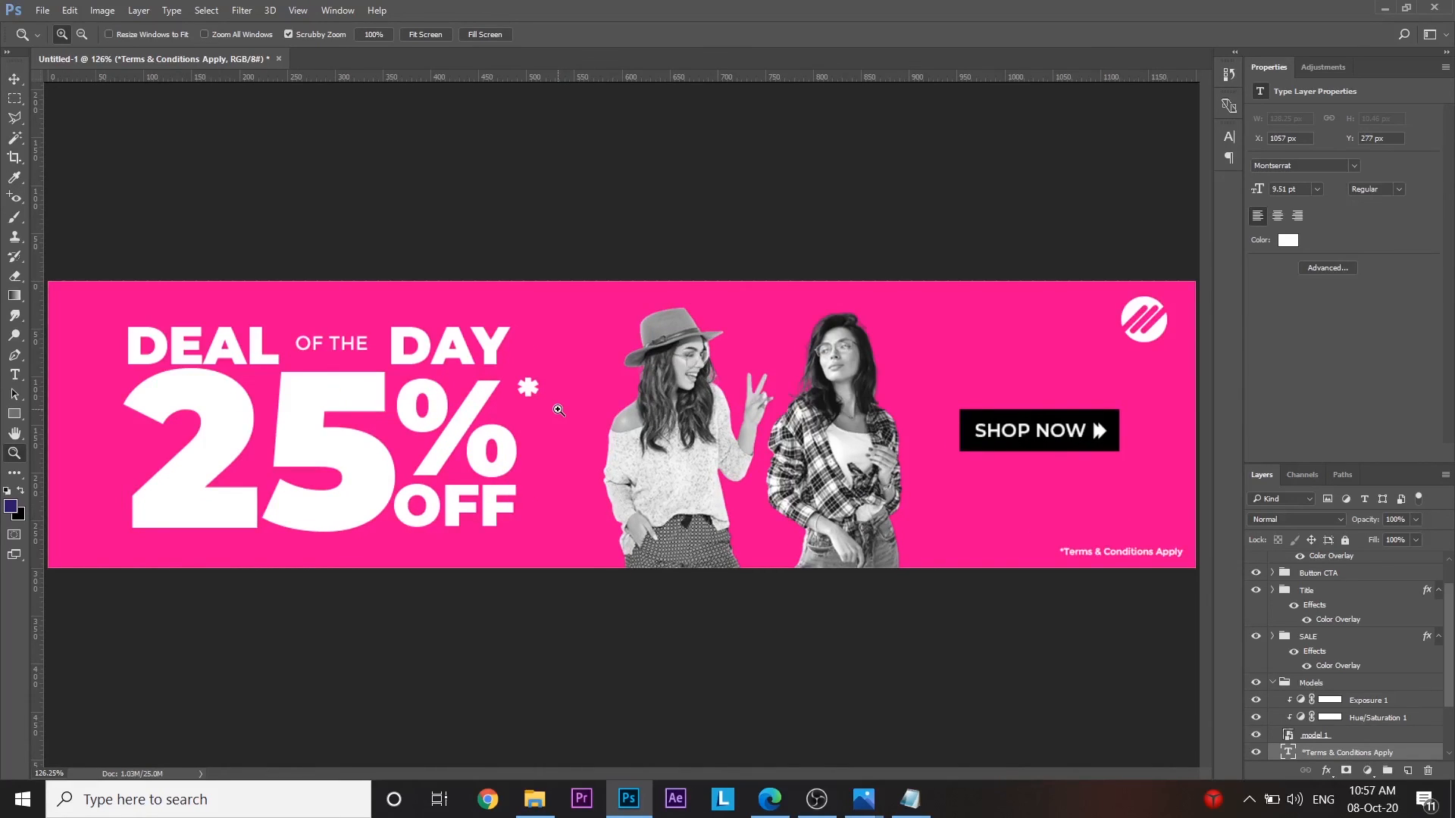